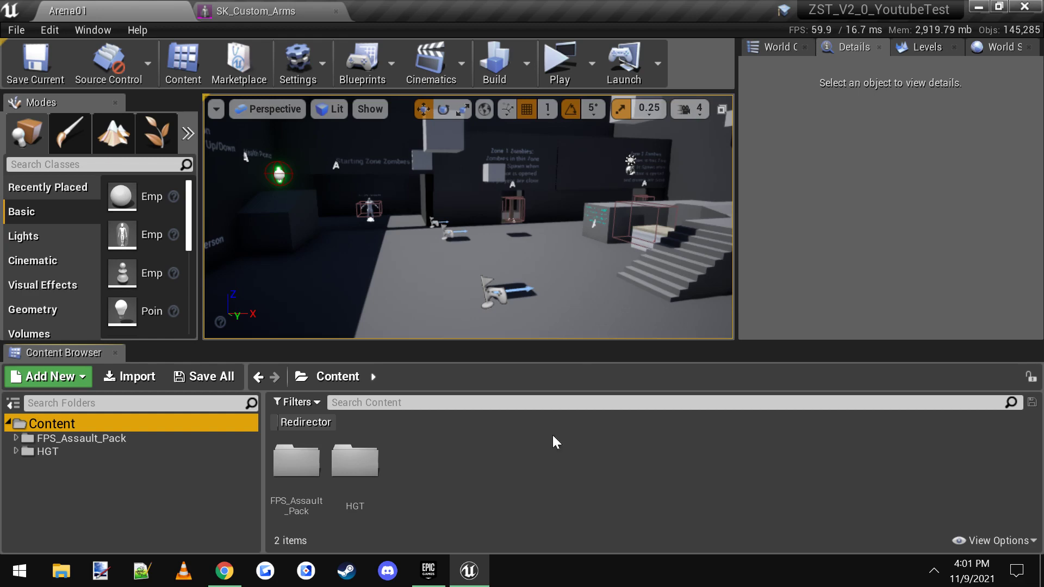
- Start a standalone game preview of Arena01 and test walking, aiming down sights and firing the rifle in first person
{"action": "left_click", "coordinate": [560, 60]}
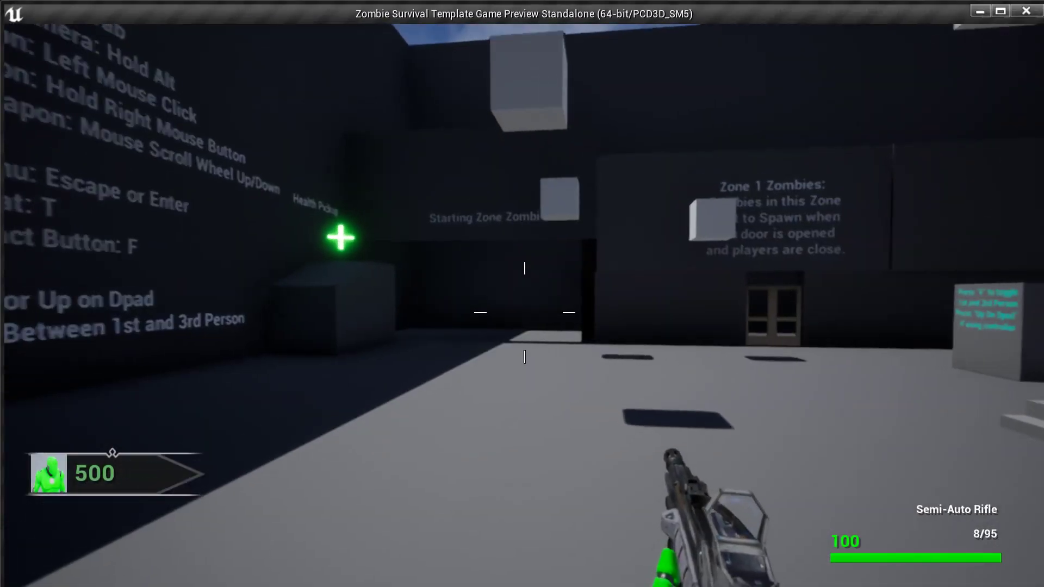
{"action": "key", "text": "w"}
{"action": "right_click", "coordinate": [525, 312]}
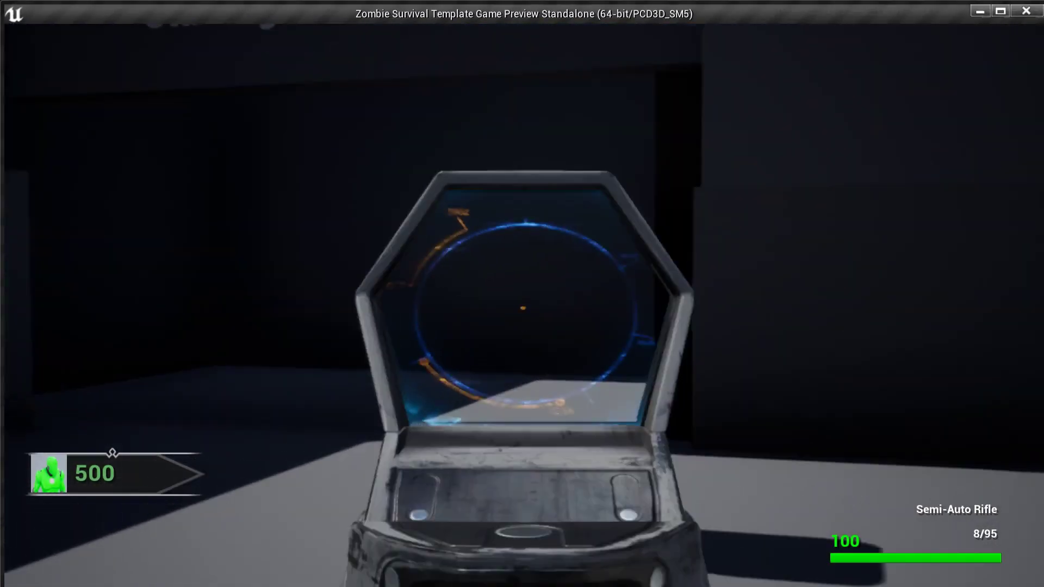
{"action": "right_click", "coordinate": [525, 312]}
{"action": "left_click", "coordinate": [524, 312]}
{"action": "left_click", "coordinate": [524, 312]}
- Test firing the rifle in third person, switch back to first person, reload the weapon and end the preview
{"action": "key", "text": "v"}
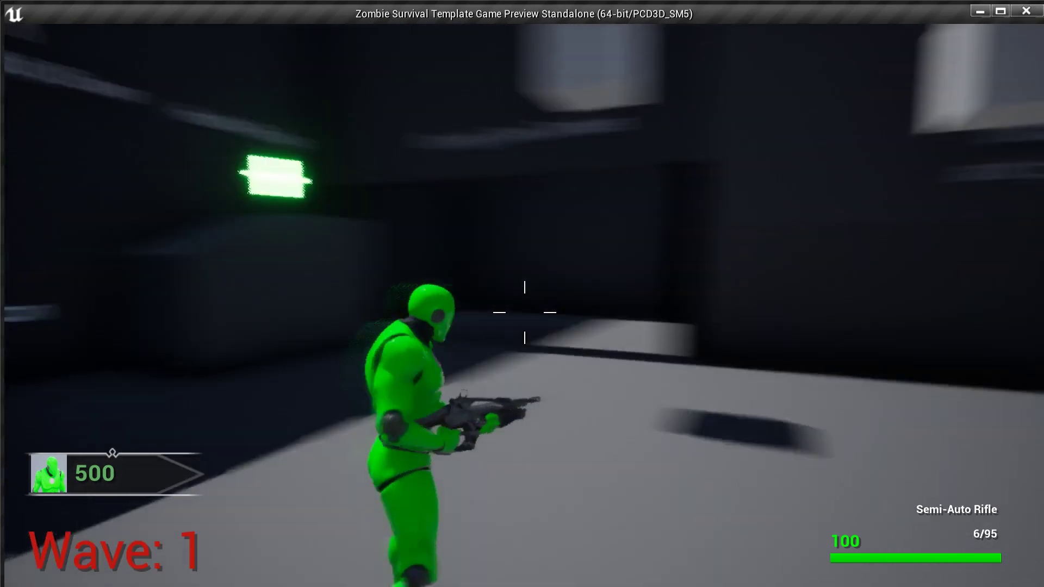
{"action": "left_click", "coordinate": [524, 312]}
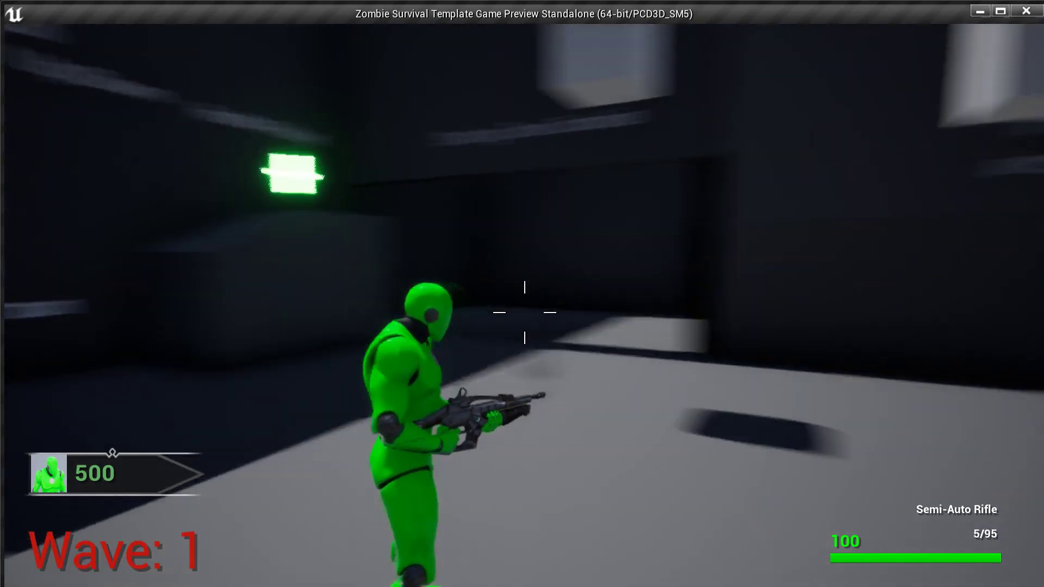
{"action": "left_click", "coordinate": [524, 312]}
{"action": "left_click", "coordinate": [524, 312]}
{"action": "left_click", "coordinate": [524, 312]}
{"action": "left_click", "coordinate": [525, 312]}
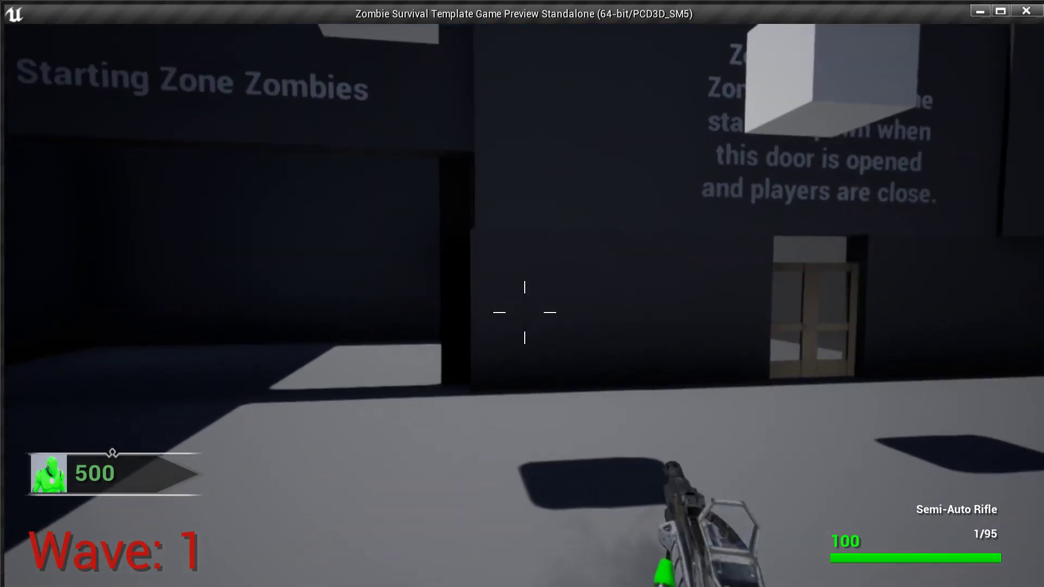
{"action": "key", "text": "v"}
{"action": "key", "text": "r"}
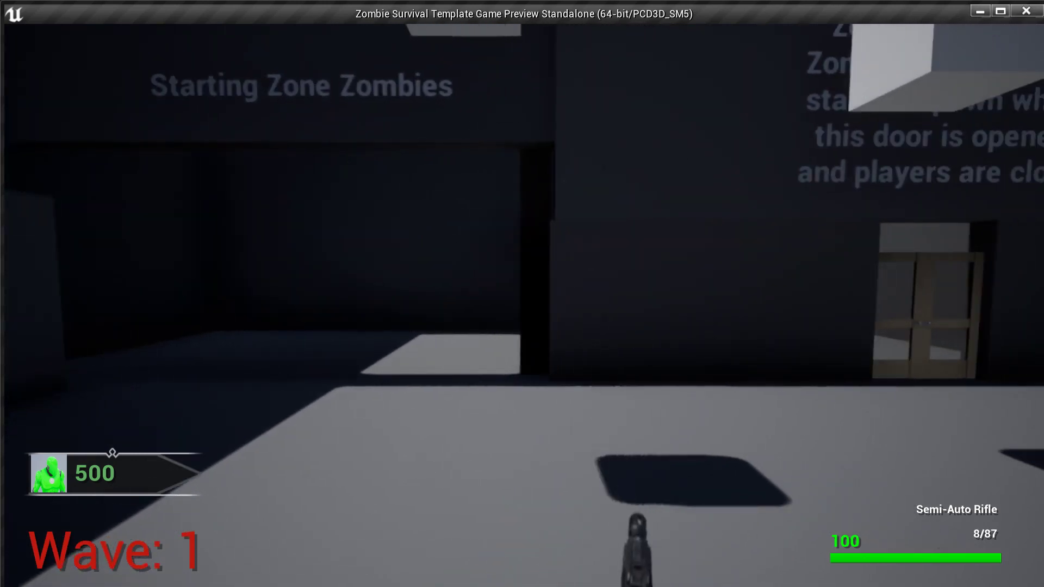
{"action": "key", "text": "Escape"}
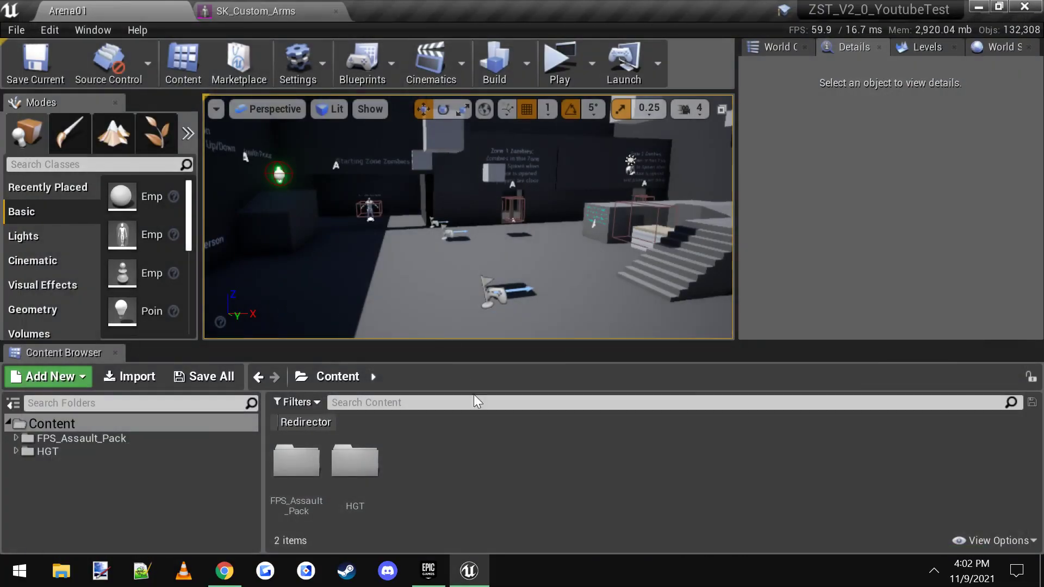
- Switch to Chrome, view the gallery images of Animated FPS Firearms Starter Kit #2, and return to the Unreal Editor
{"action": "left_click", "coordinate": [233, 576]}
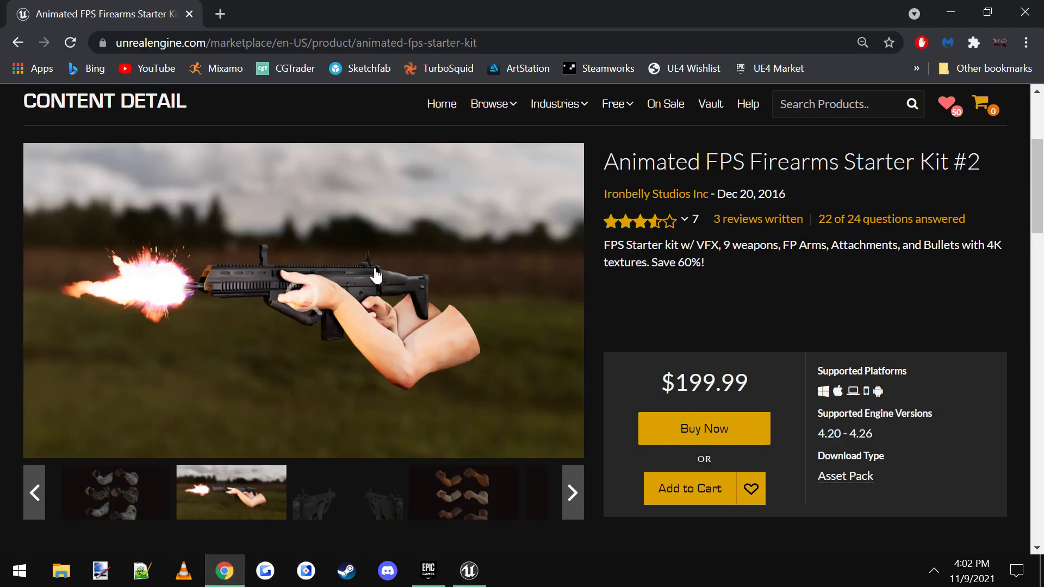
{"action": "left_click", "coordinate": [136, 498]}
{"action": "left_click", "coordinate": [352, 494]}
{"action": "left_click", "coordinate": [469, 572]}
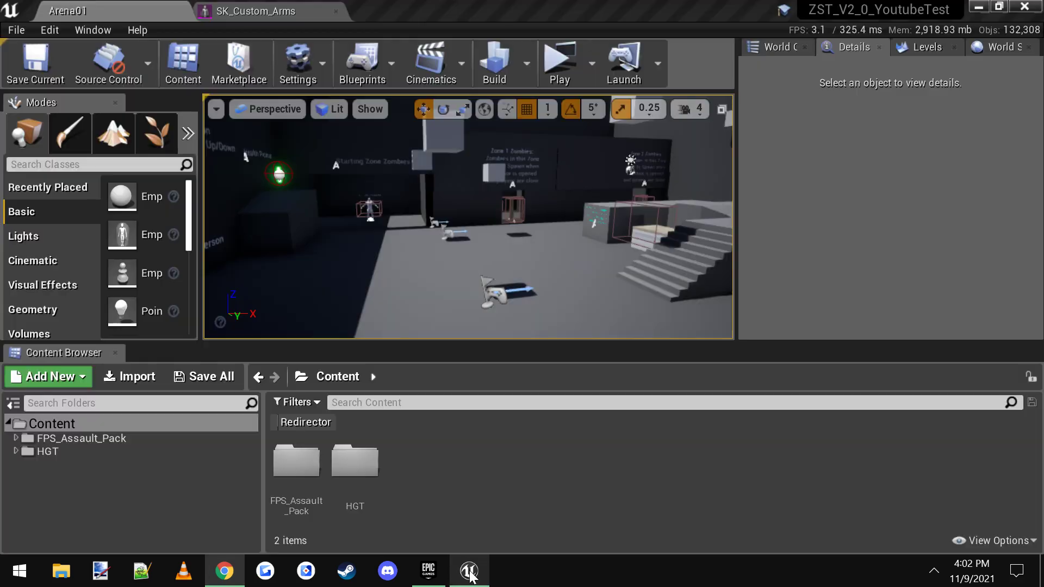
- Open the SK_Custom_Arms_Skeleton asset from the FPS_Assault_Pack/FPS_Arms/Meshes/Arms folder
{"action": "left_click", "coordinate": [85, 440]}
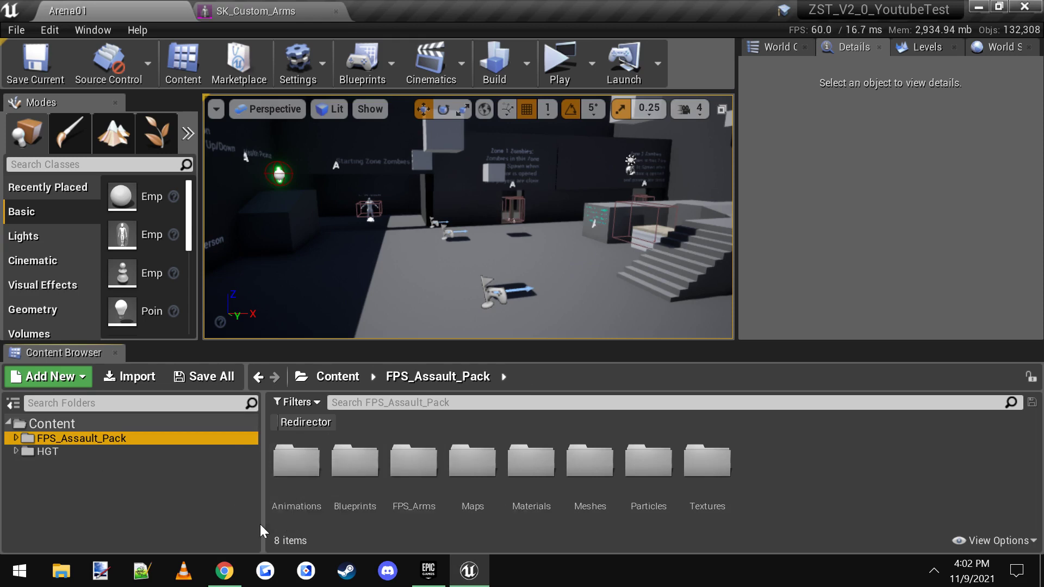
{"action": "double_click", "coordinate": [419, 495]}
{"action": "double_click", "coordinate": [361, 481]}
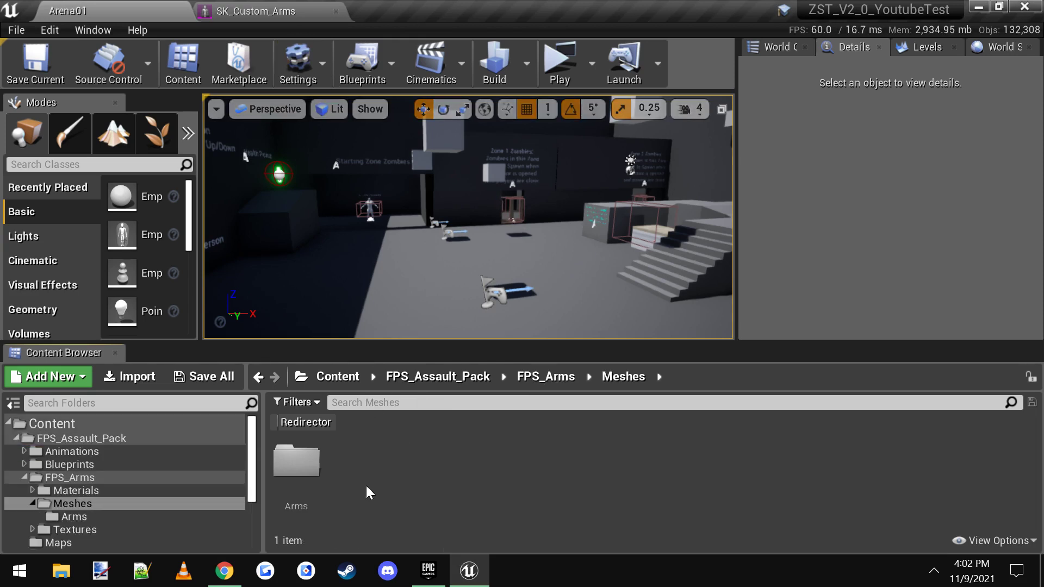
{"action": "double_click", "coordinate": [316, 499]}
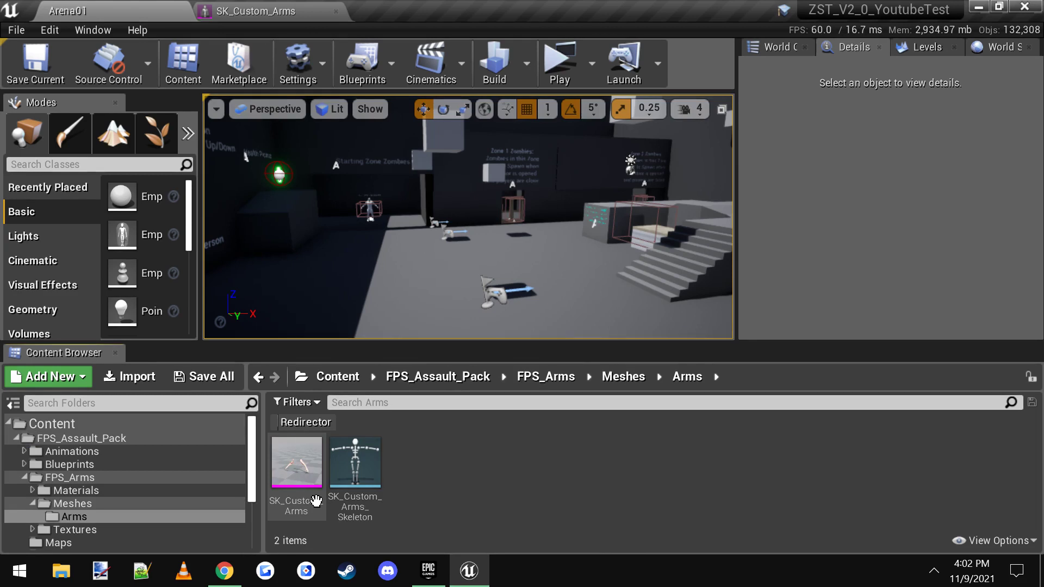
{"action": "double_click", "coordinate": [359, 482]}
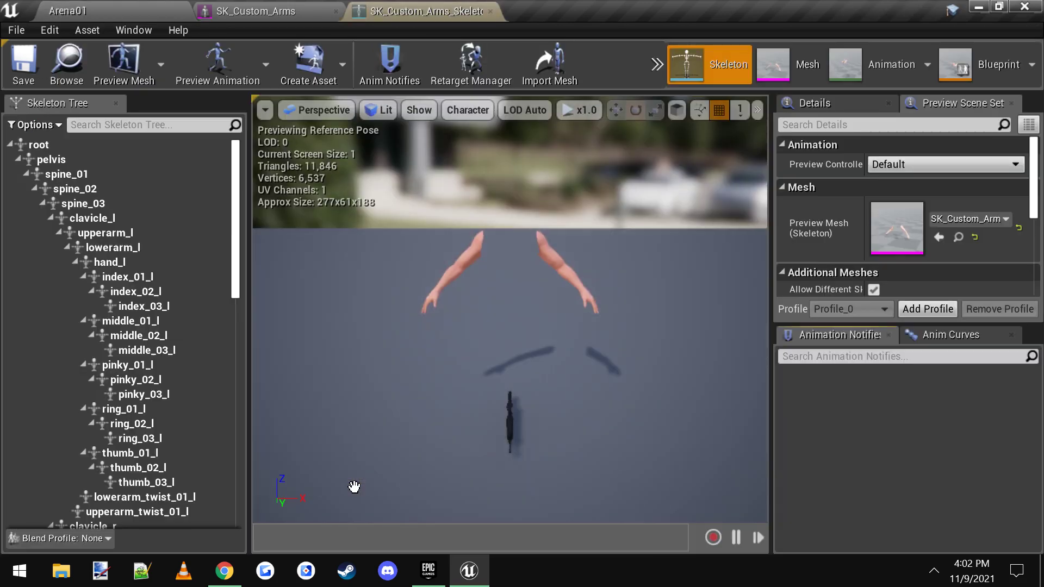
- Examine the arms skeleton's bone hierarchy and the rifle attached to R_GunSocket in the SK_Custom_Arms mesh preview
{"action": "left_click_drag", "start_coordinate": [524, 340], "coordinate": [468, 298]}
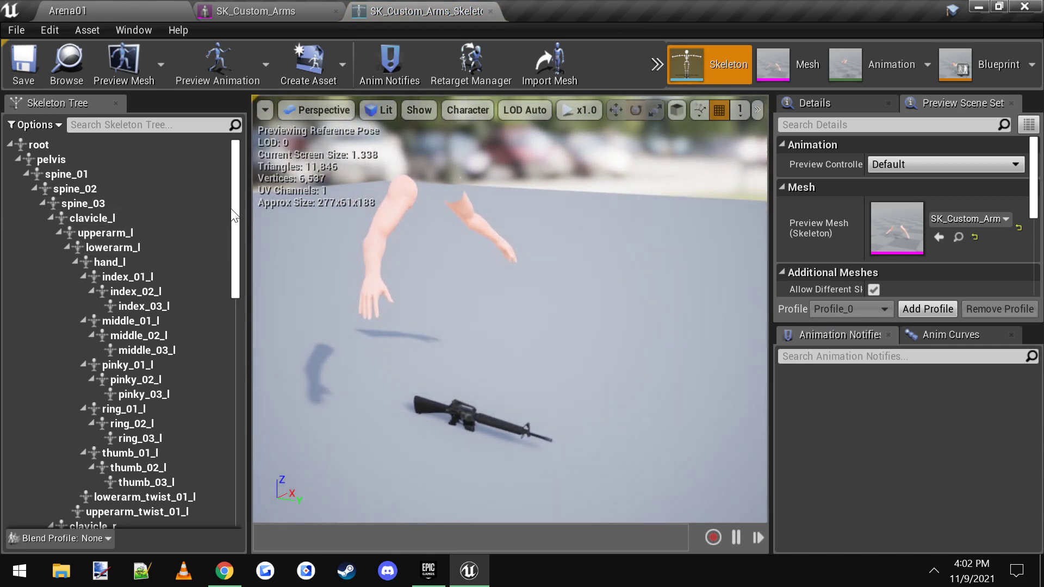
{"action": "left_click_drag", "start_coordinate": [233, 214], "coordinate": [254, 381]}
{"action": "left_click", "coordinate": [262, 8]}
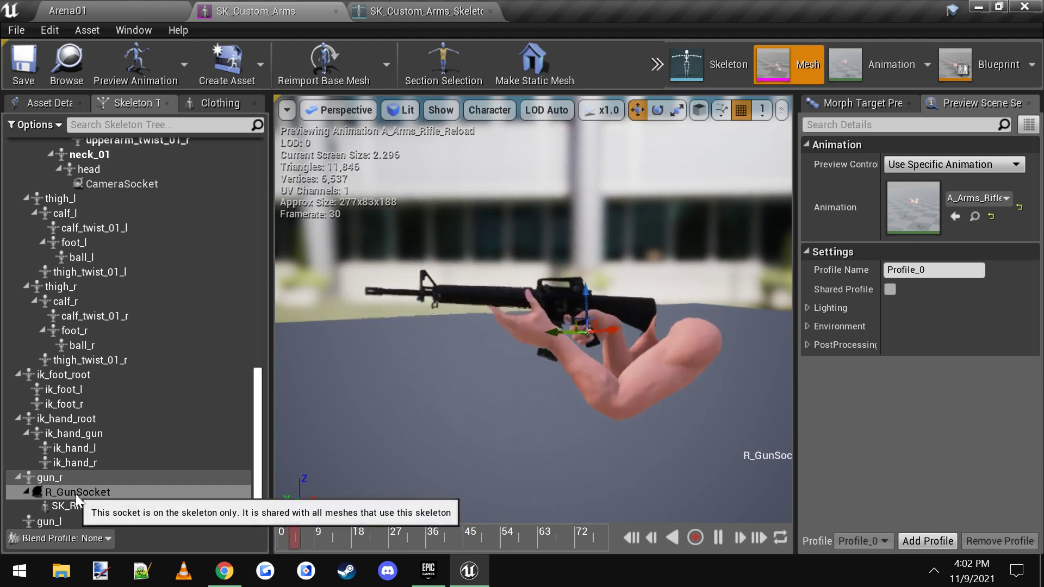
{"action": "right_click_drag", "start_coordinate": [435, 381], "coordinate": [506, 375]}
{"action": "key", "text": "w"}
{"action": "mouse_move", "coordinate": [595, 405]}
{"action": "right_mouse_down"}
{"action": "mouse_move", "coordinate": [560, 404]}
{"action": "mouse_move", "coordinate": [595, 405]}
{"action": "right_mouse_up"}
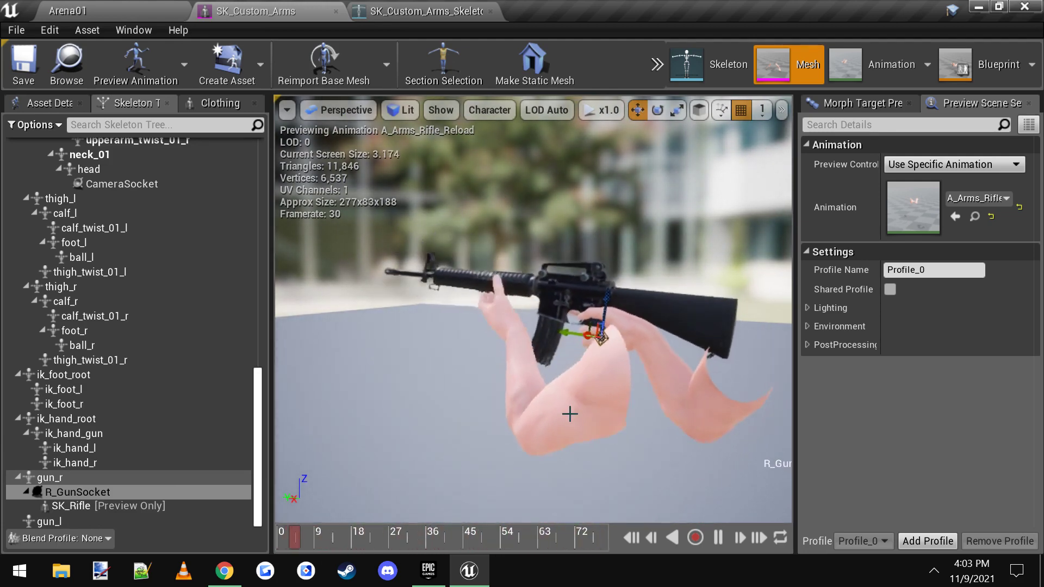
- Assign the Humanoid rig to SK_Custom_Arms_Skeleton in the Retarget Manager, and close the skeleton and mesh editors
{"action": "left_click", "coordinate": [411, 13]}
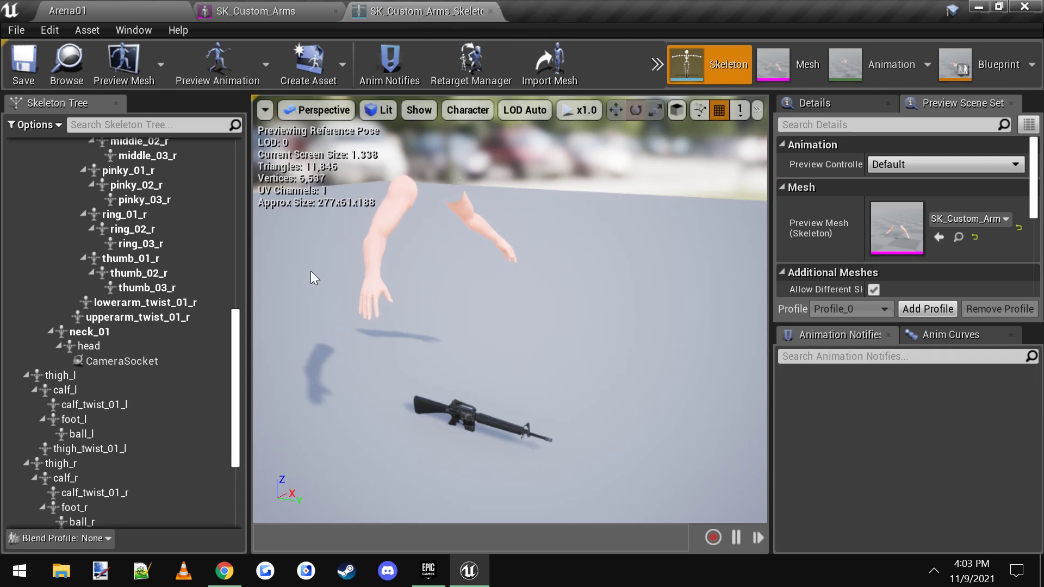
{"action": "left_click", "coordinate": [481, 68]}
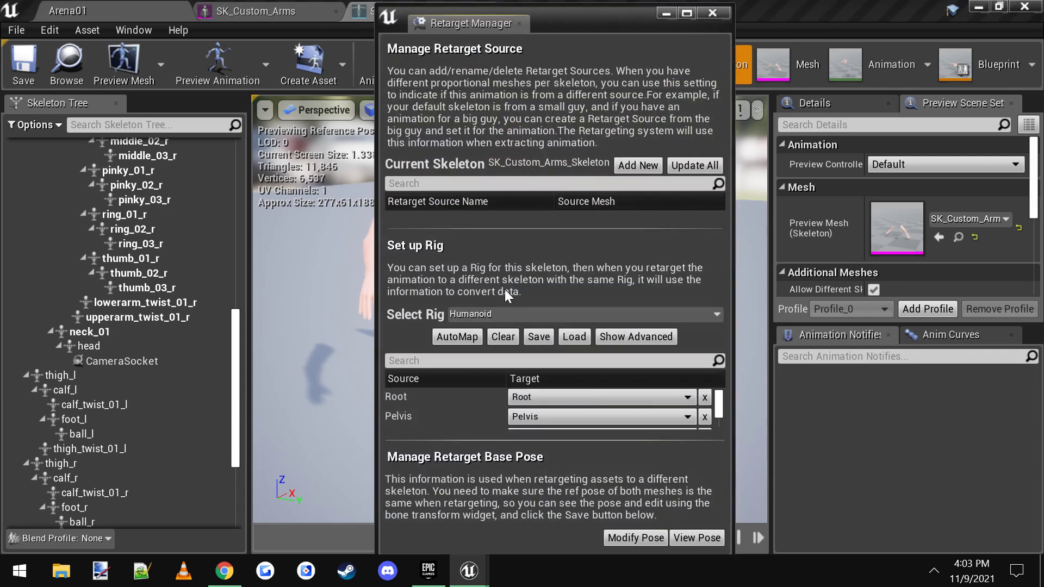
{"action": "left_click", "coordinate": [516, 319]}
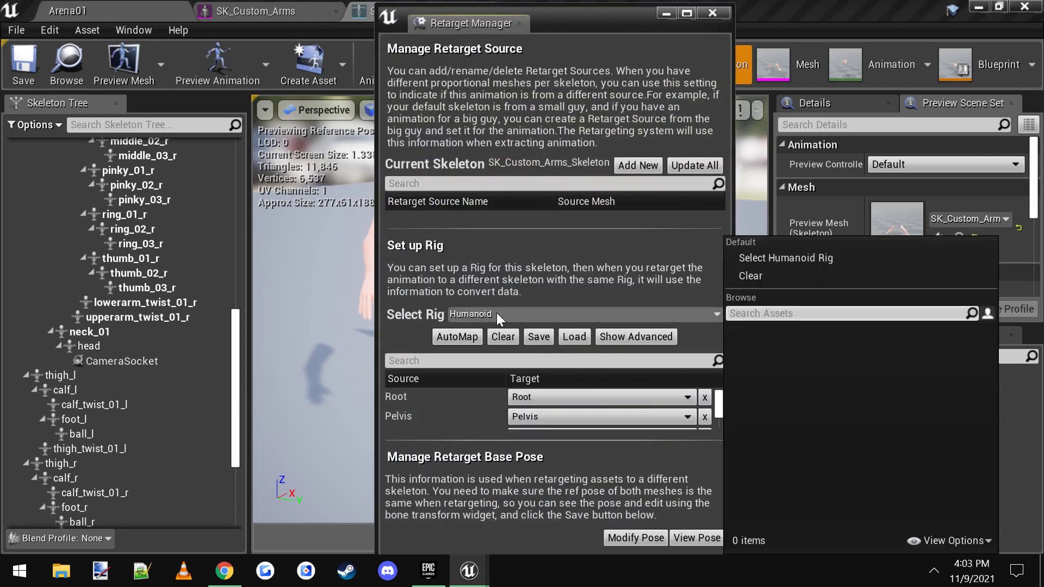
{"action": "left_click", "coordinate": [784, 259]}
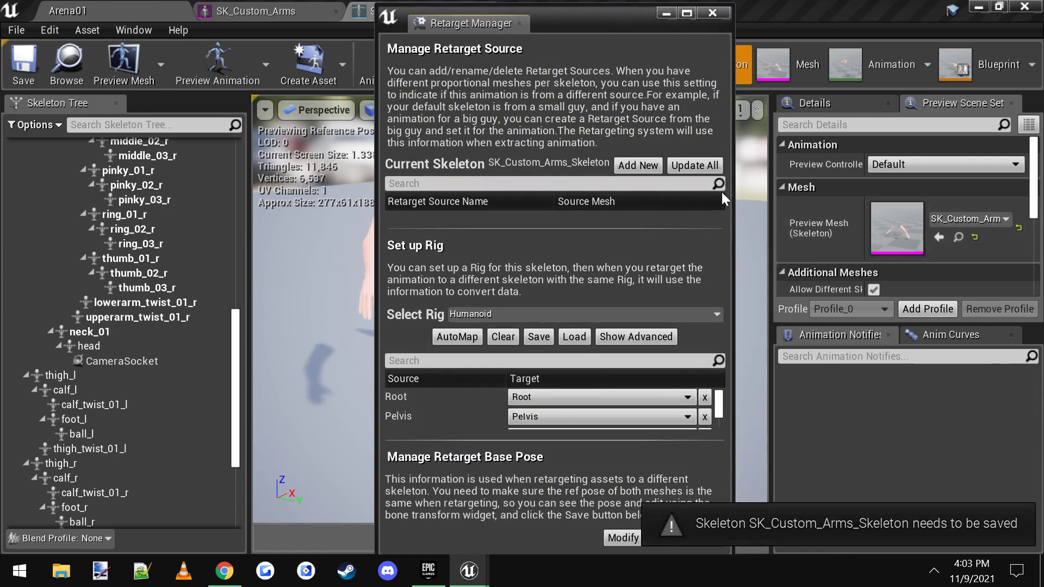
{"action": "left_click", "coordinate": [713, 13]}
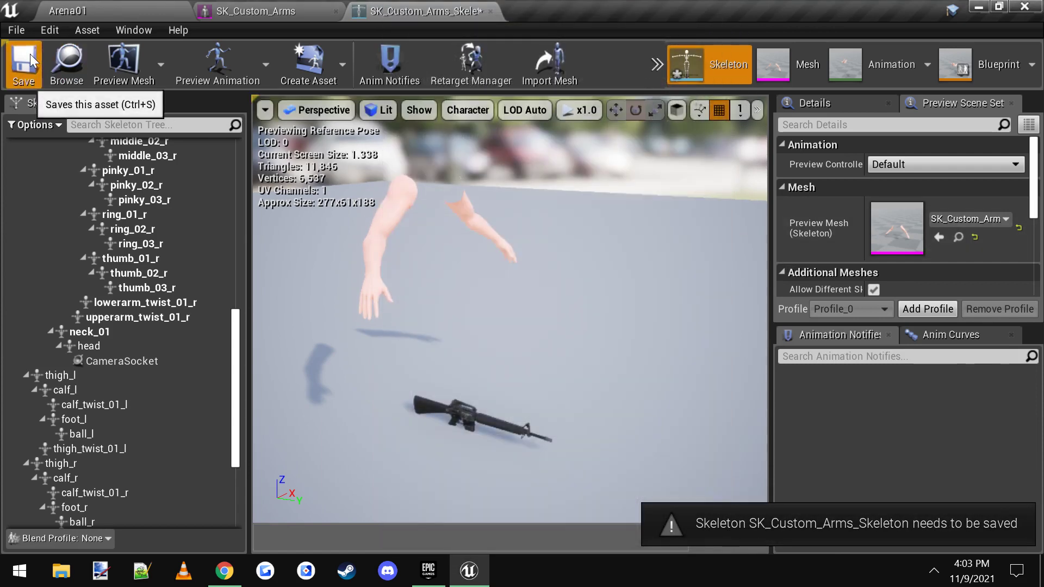
{"action": "left_click", "coordinate": [490, 11]}
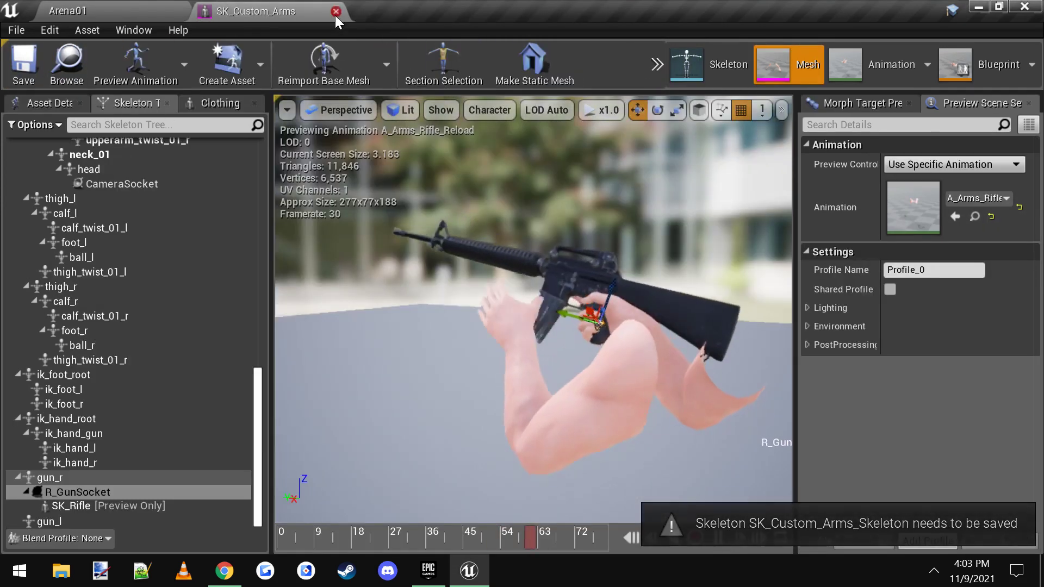
{"action": "left_click", "coordinate": [336, 11]}
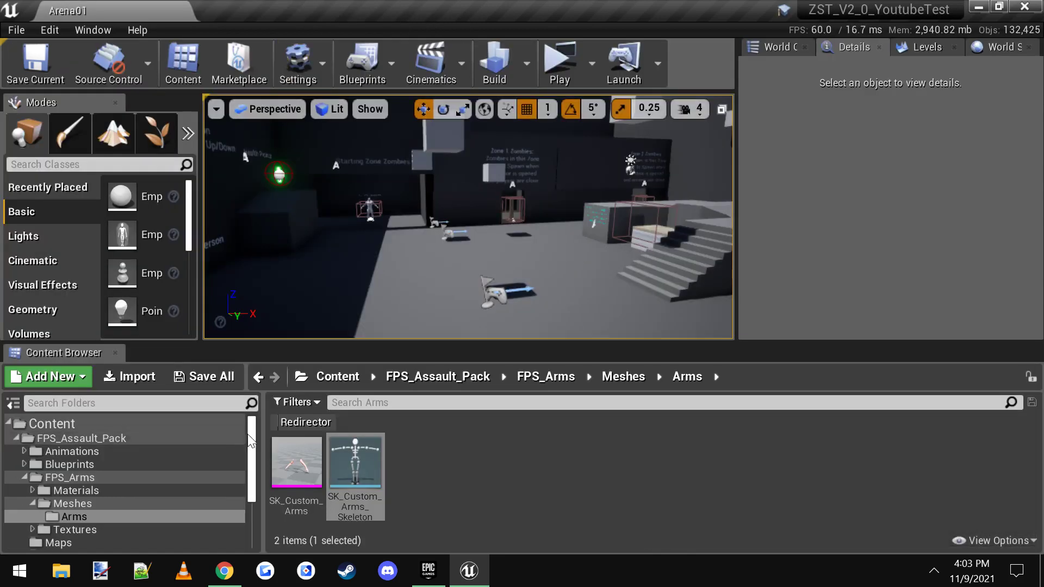
- Collapse the FPS_Assault_Pack folder and open the HGT/FirstPerson/Animations folder
{"action": "left_click", "coordinate": [16, 438]}
{"action": "left_click", "coordinate": [55, 455]}
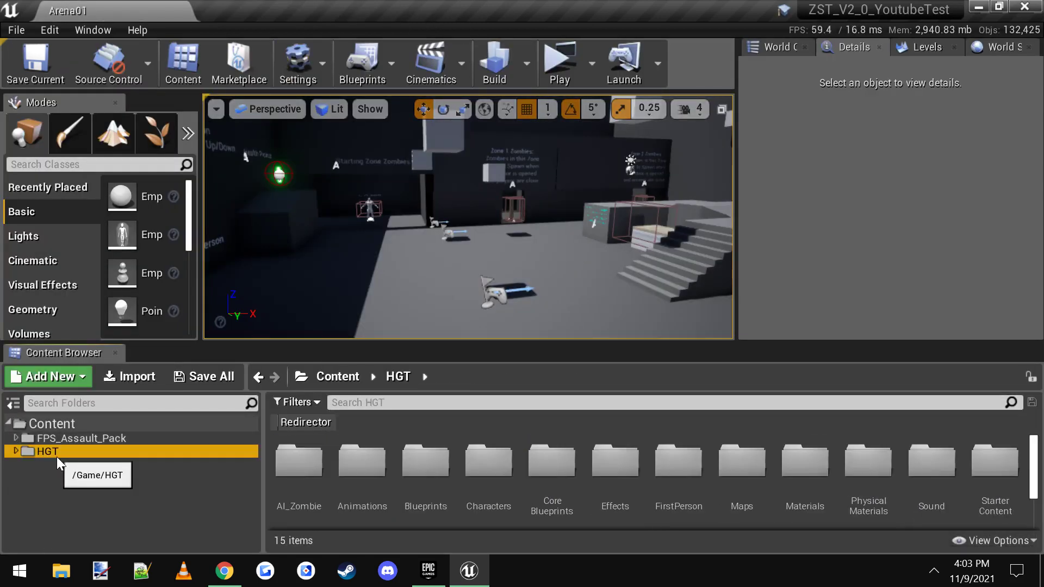
{"action": "double_click", "coordinate": [688, 483]}
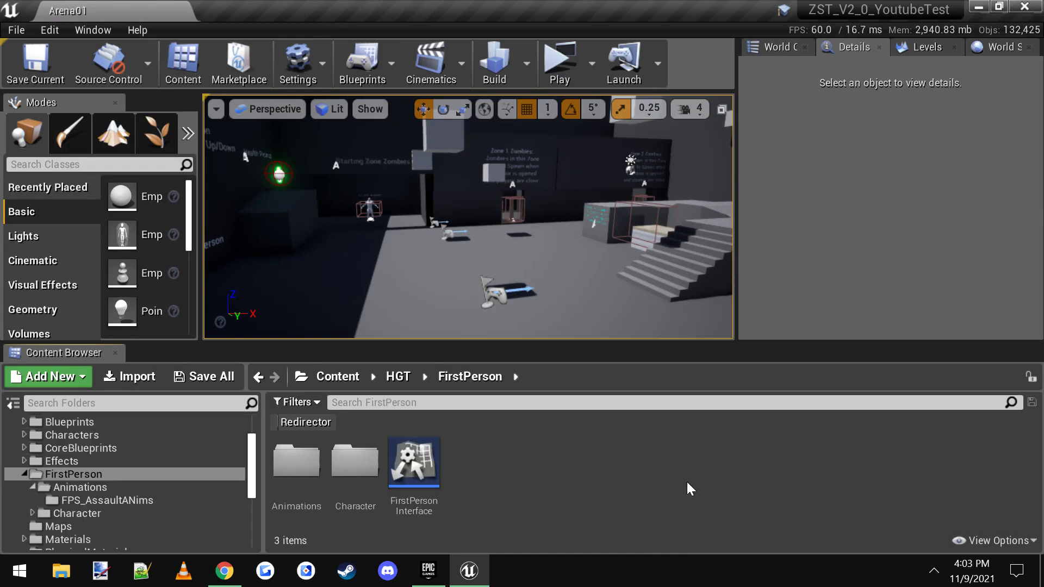
{"action": "double_click", "coordinate": [305, 476]}
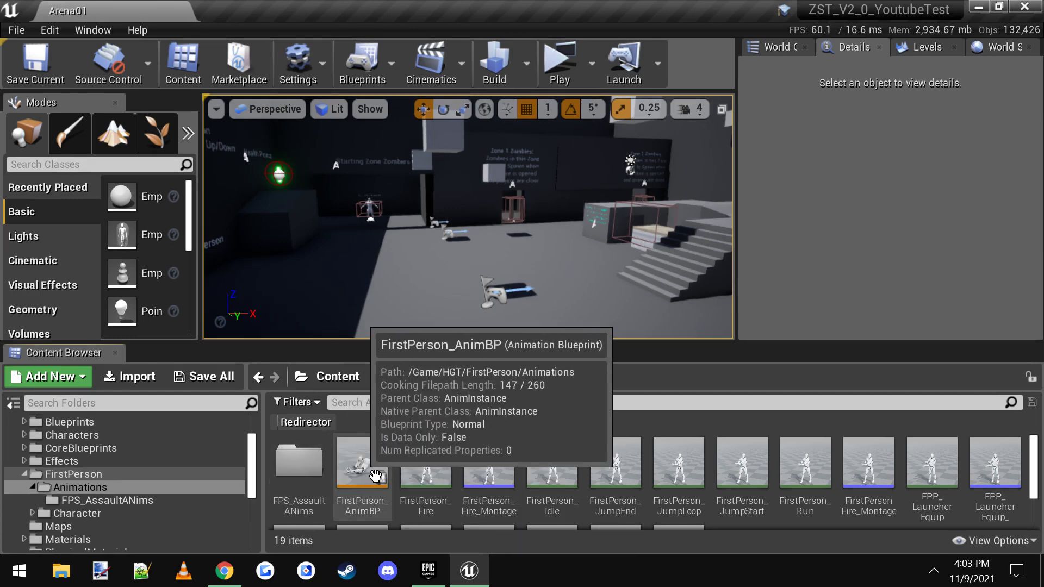
- Start duplicating and retargeting the FirstPerson_AnimBP animation blueprint with SK_Custom_Arms_Skeleton as the target skeleton
{"action": "left_click", "coordinate": [381, 451]}
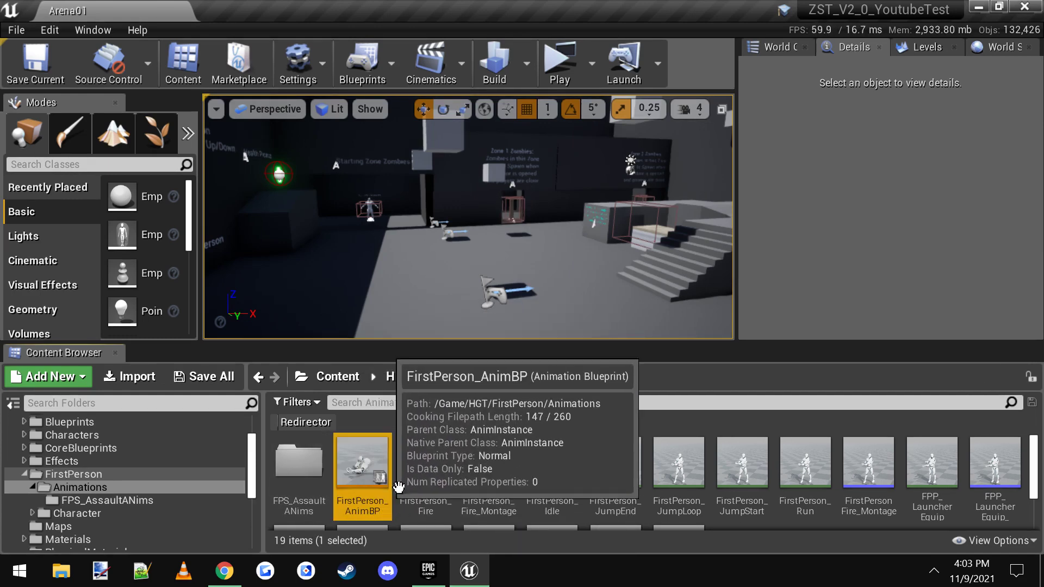
{"action": "right_click", "coordinate": [383, 476]}
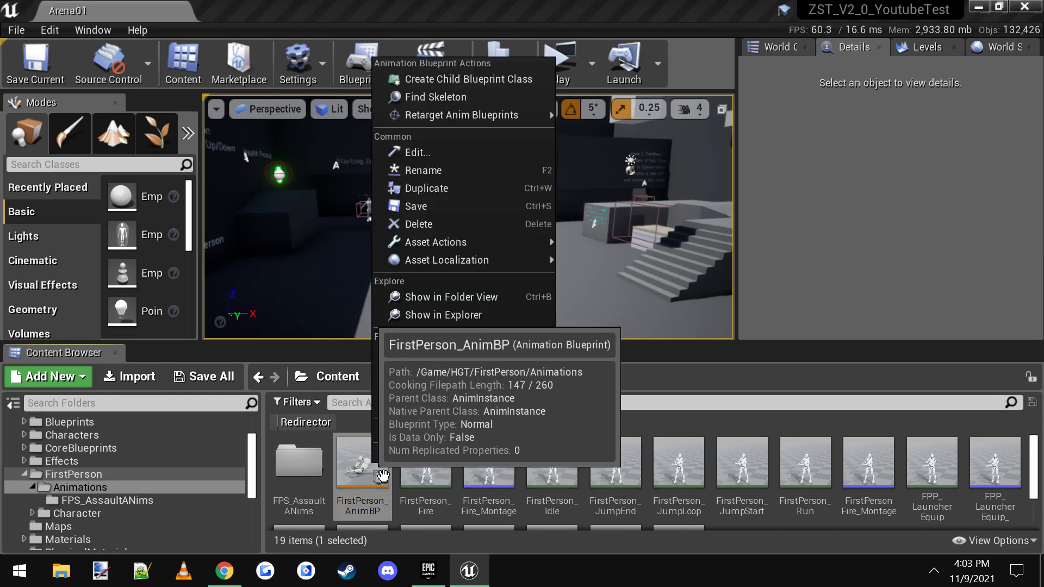
{"action": "mouse_move", "coordinate": [443, 115]}
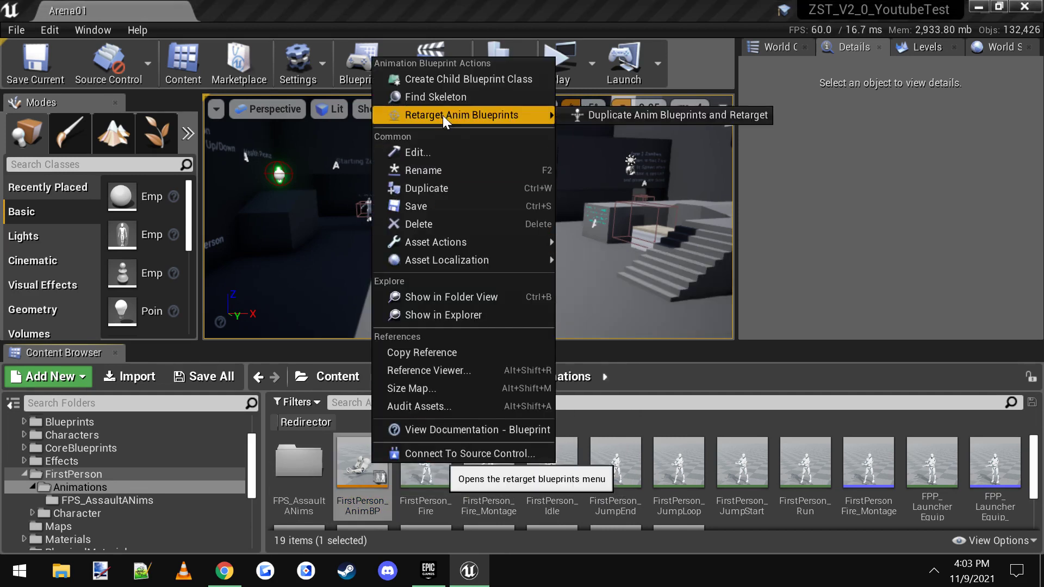
{"action": "left_click", "coordinate": [627, 115]}
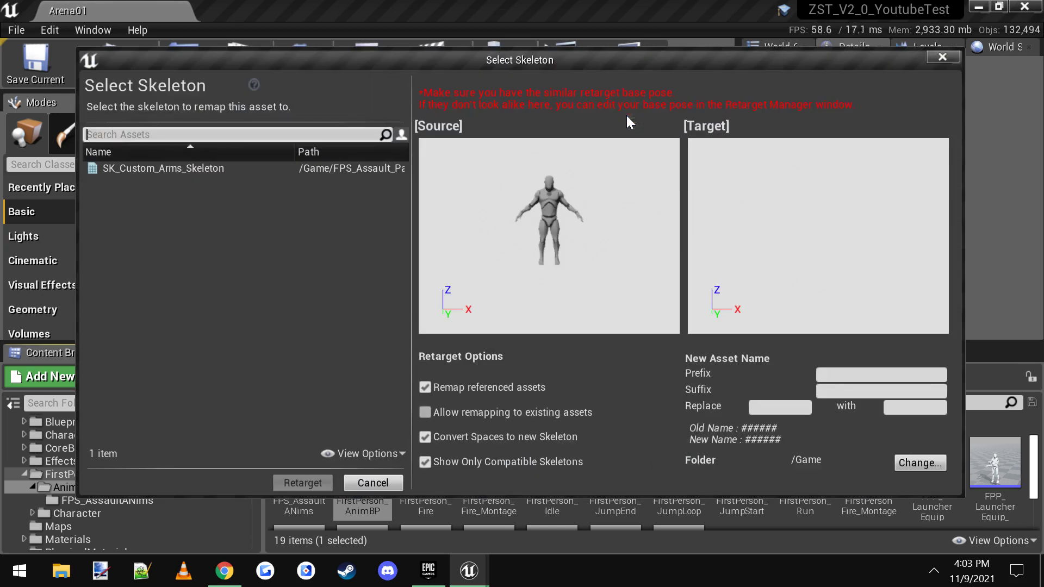
{"action": "left_click", "coordinate": [164, 172]}
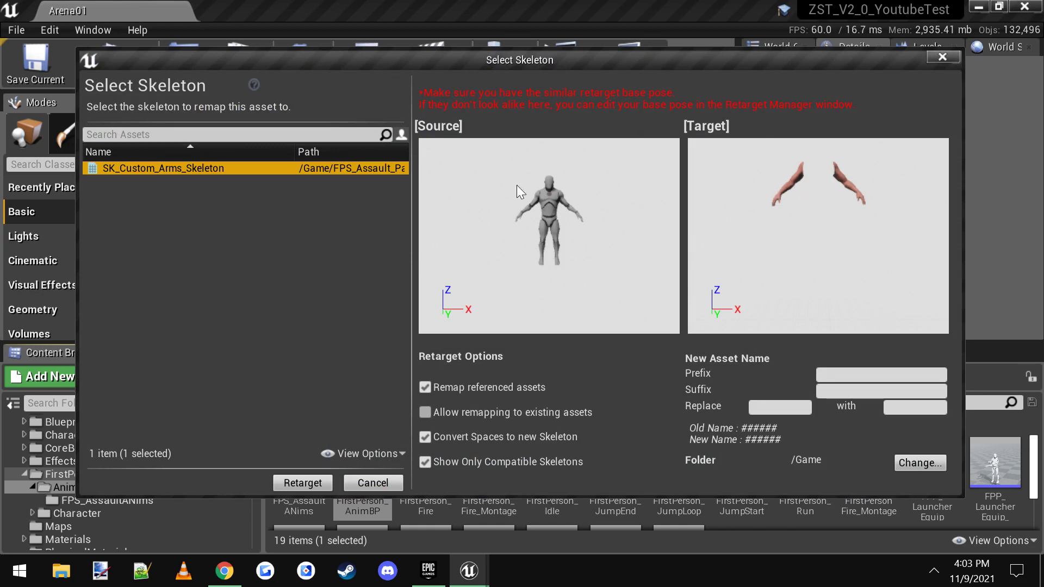
{"action": "left_click", "coordinate": [914, 463]}
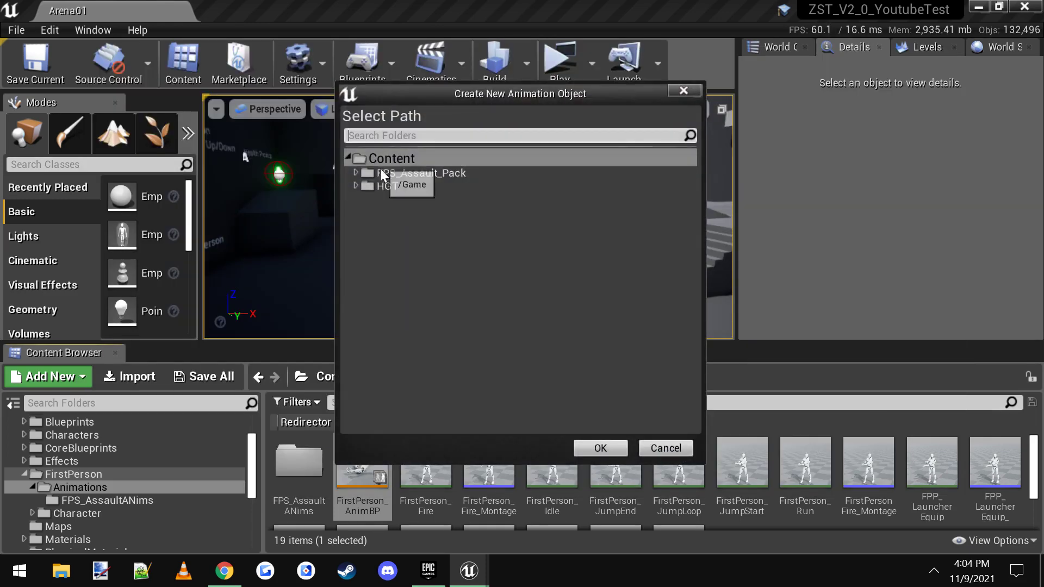
{"action": "left_click", "coordinate": [357, 186]}
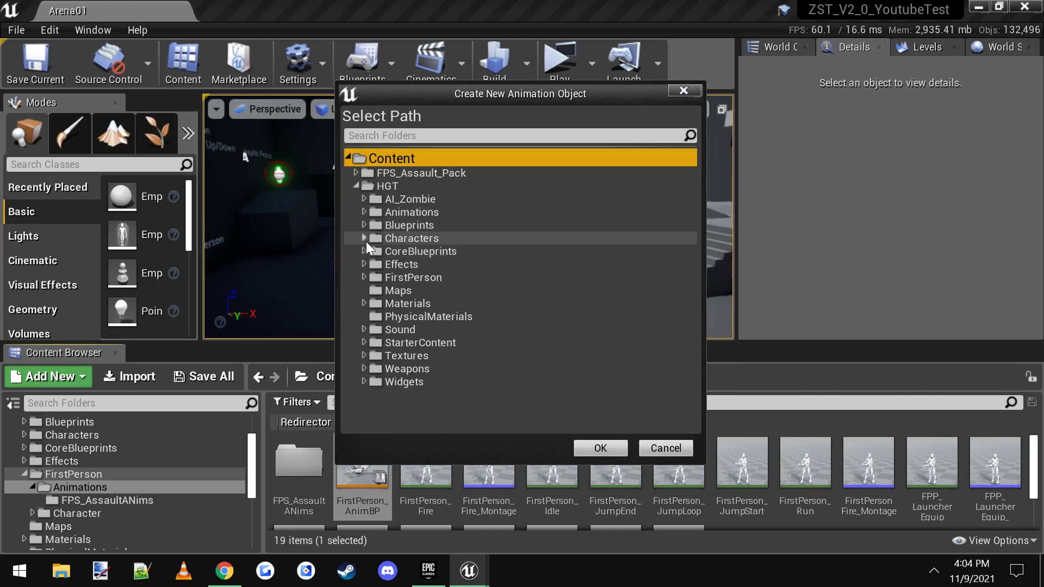
{"action": "left_click", "coordinate": [365, 276]}
{"action": "left_click", "coordinate": [372, 292]}
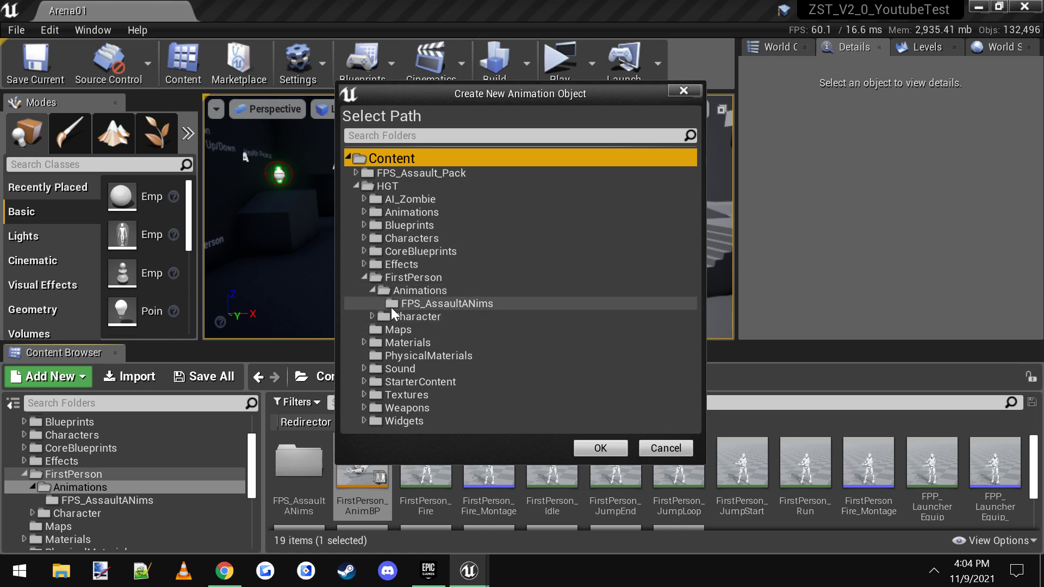
{"action": "left_click", "coordinate": [445, 305]}
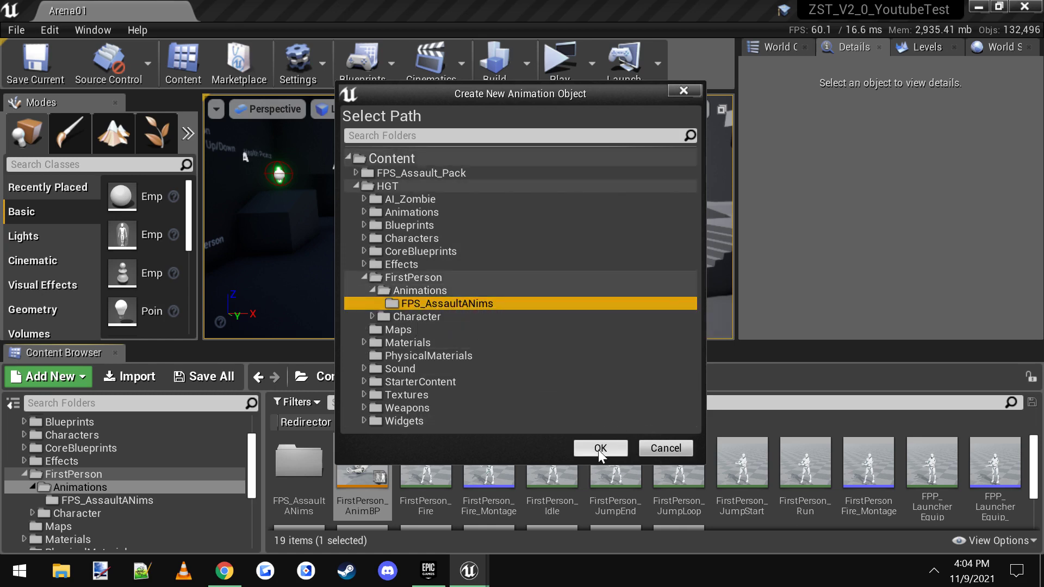
{"action": "left_click", "coordinate": [666, 448]}
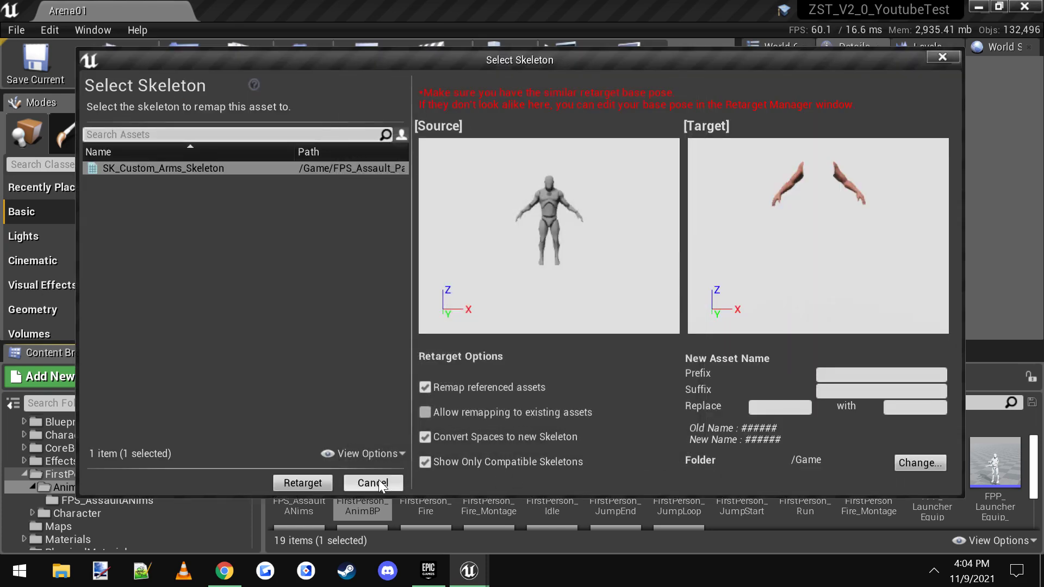
{"action": "left_click", "coordinate": [373, 483]}
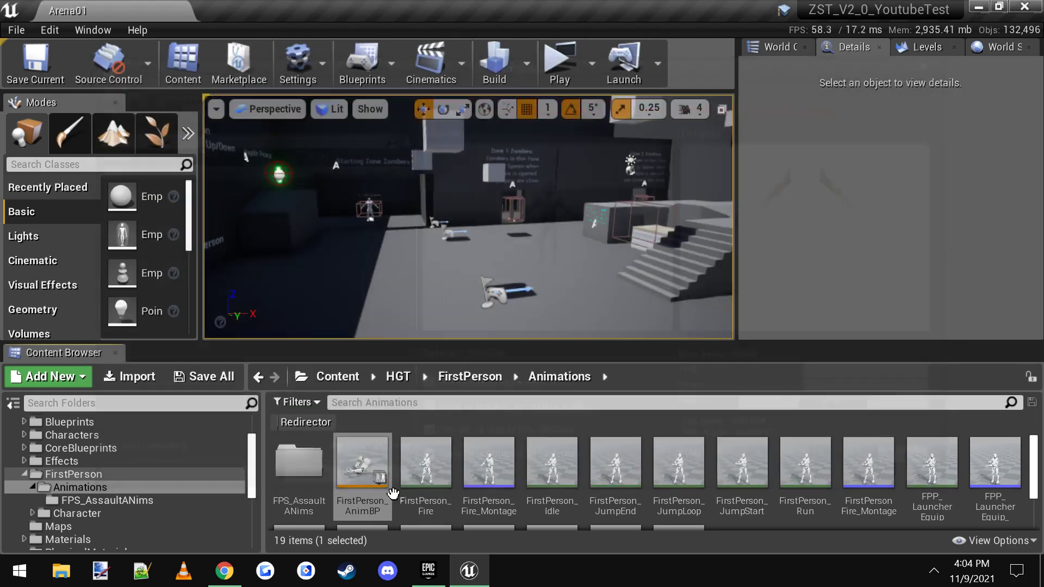
- Open the FPS_AssaultAnimBP animation blueprint from the FPS_AssaultANims folder
{"action": "double_click", "coordinate": [319, 495]}
{"action": "scroll", "coordinate": [600, 503], "scroll_direction": "down", "scroll_amount": 2}
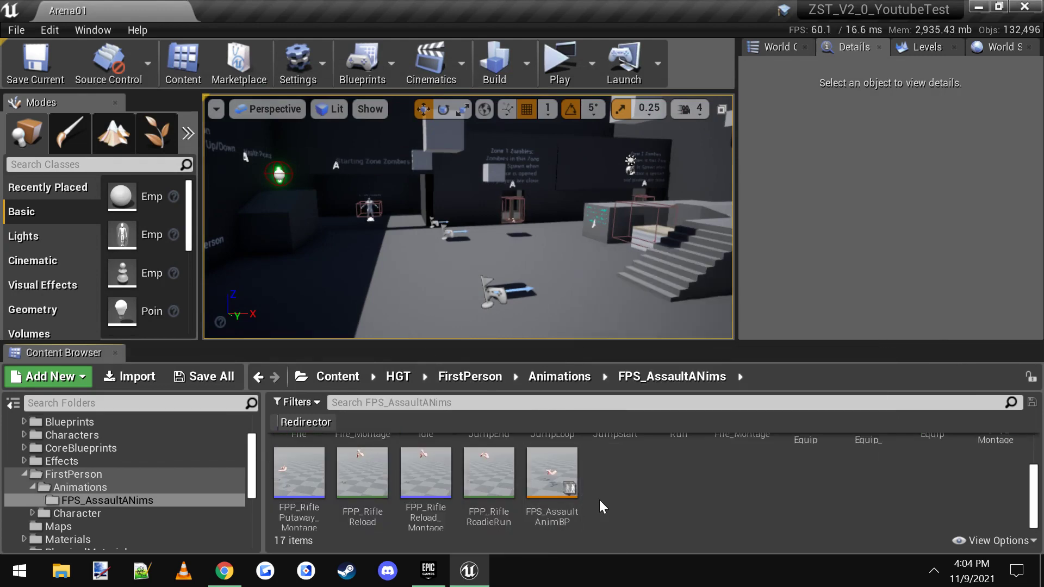
{"action": "left_click", "coordinate": [577, 479]}
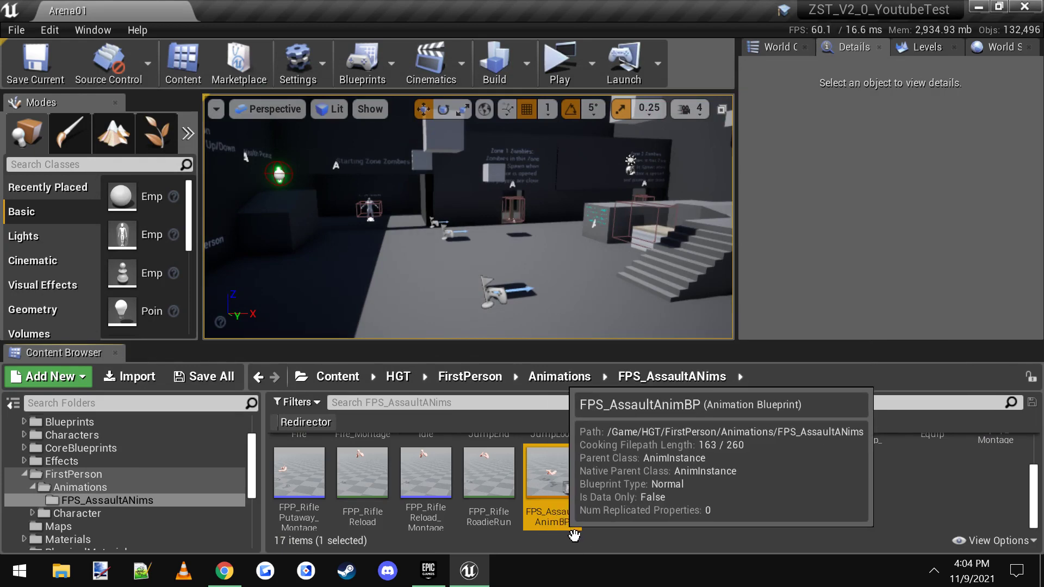
{"action": "double_click", "coordinate": [571, 483]}
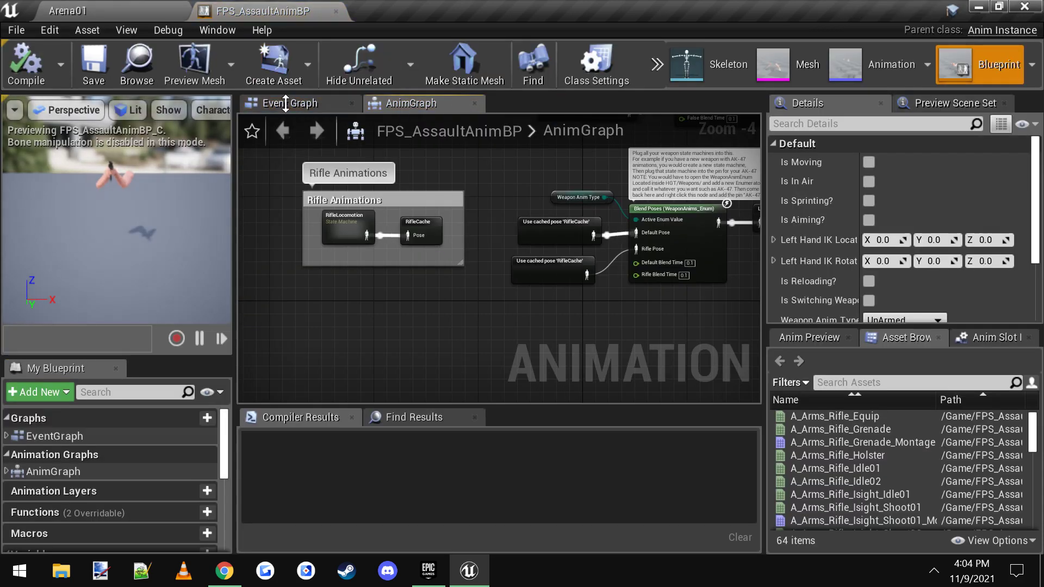
- Examine the Event Graph's nodes that set the Is Sprinting, Is Aiming, Is Reloading, Is In Air and Is Moving variables
{"action": "left_click", "coordinate": [286, 102]}
{"action": "scroll", "coordinate": [341, 247], "scroll_direction": "down", "scroll_amount": 3}
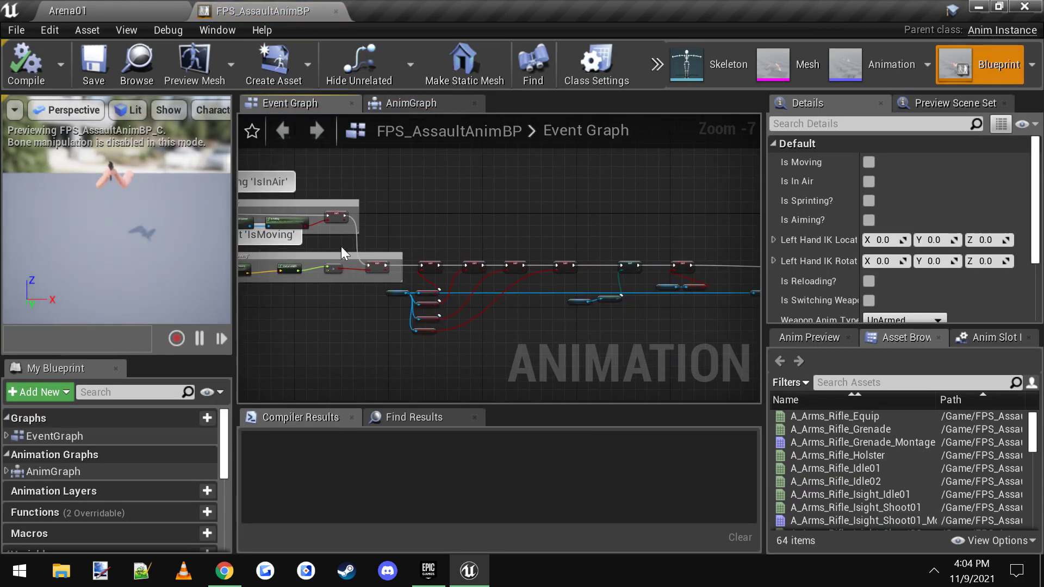
{"action": "right_click_drag", "start_coordinate": [546, 246], "coordinate": [288, 244]}
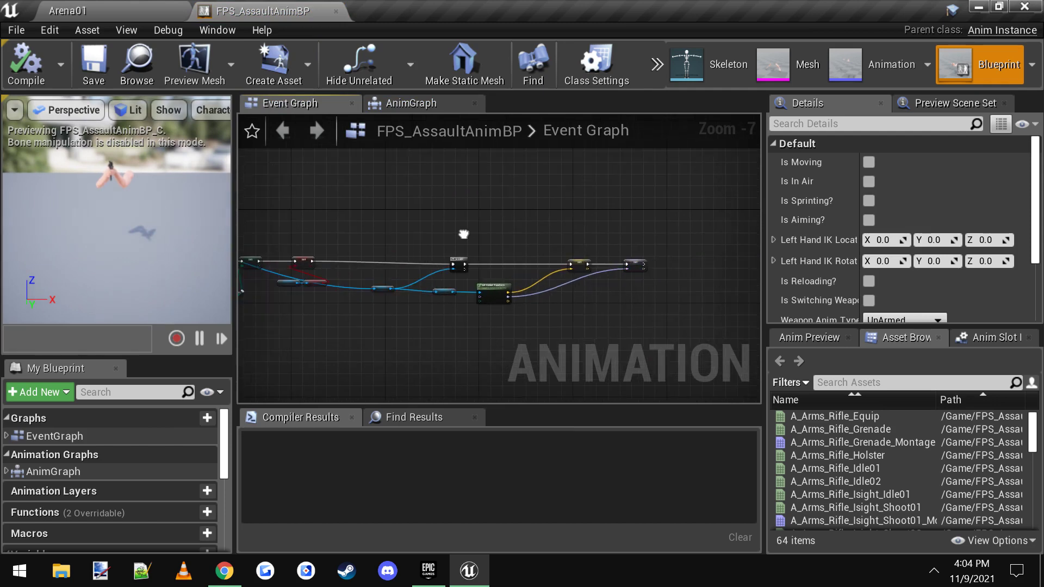
{"action": "scroll", "coordinate": [461, 234], "scroll_direction": "up", "scroll_amount": 5}
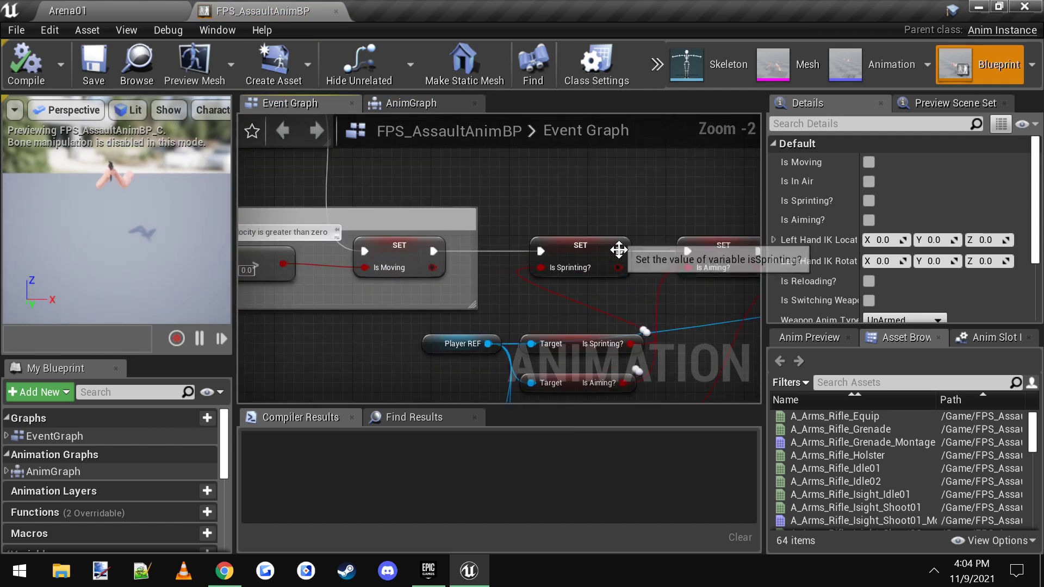
{"action": "left_click", "coordinate": [608, 247]}
{"action": "right_click_drag", "start_coordinate": [731, 256], "coordinate": [622, 266]}
{"action": "left_click", "coordinate": [654, 259]}
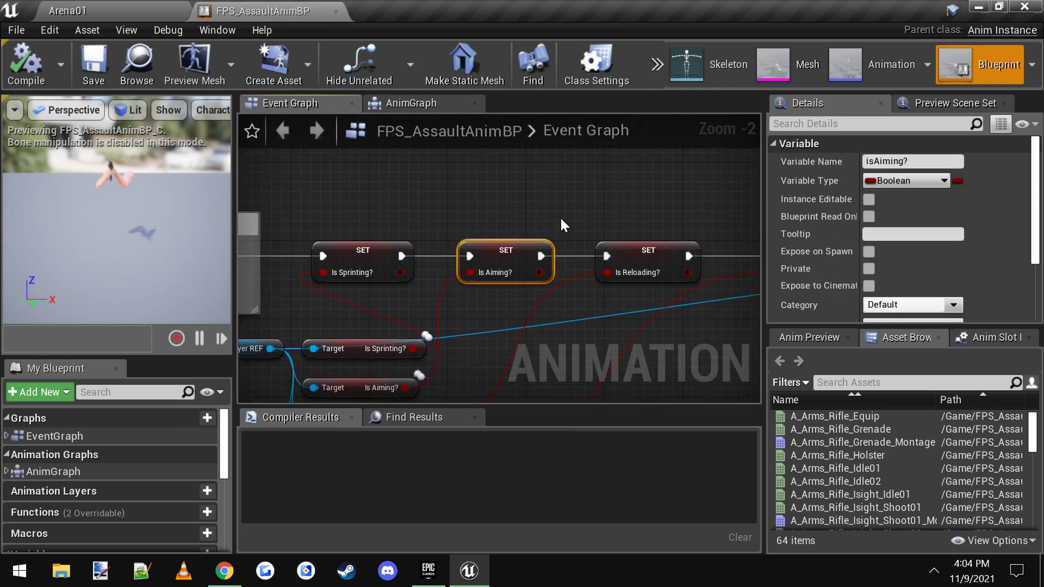
{"action": "scroll", "coordinate": [609, 266], "scroll_direction": "down", "scroll_amount": 3}
{"action": "left_click", "coordinate": [576, 251]}
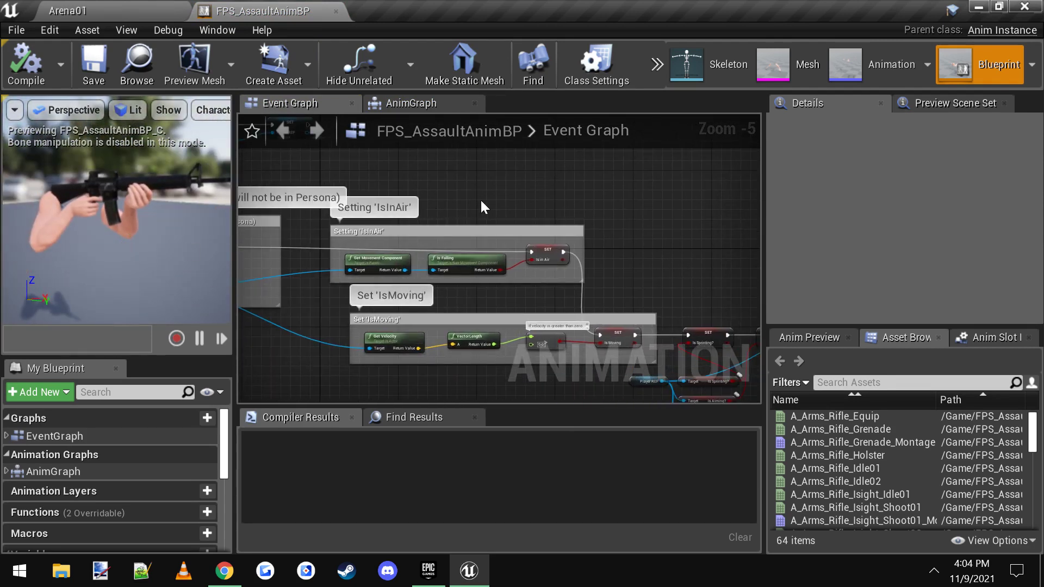
- Duplicate the RifleLocomotion state machine in the AnimGraph and place the copy below the Rifle Animations comment box
{"action": "left_click", "coordinate": [412, 103]}
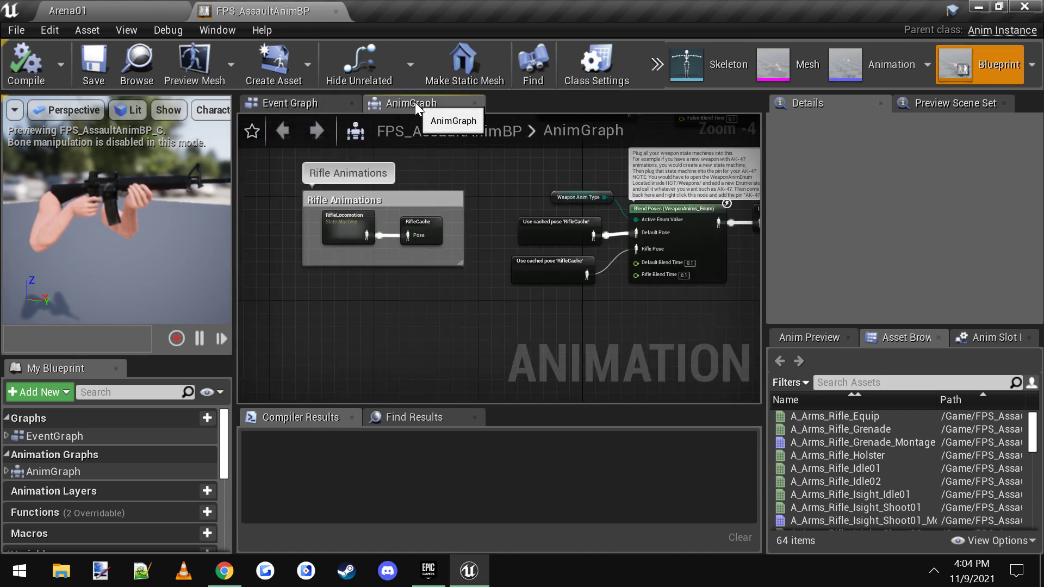
{"action": "right_click_drag", "start_coordinate": [642, 238], "coordinate": [523, 310]}
{"action": "scroll", "coordinate": [504, 253], "scroll_direction": "down", "scroll_amount": 1}
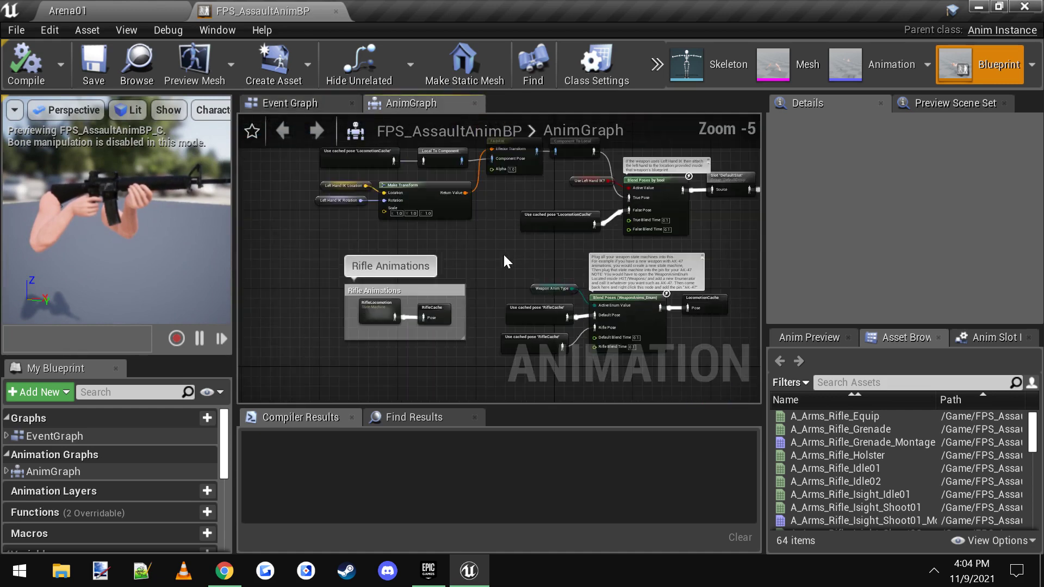
{"action": "right_click_drag", "start_coordinate": [505, 251], "coordinate": [471, 196]}
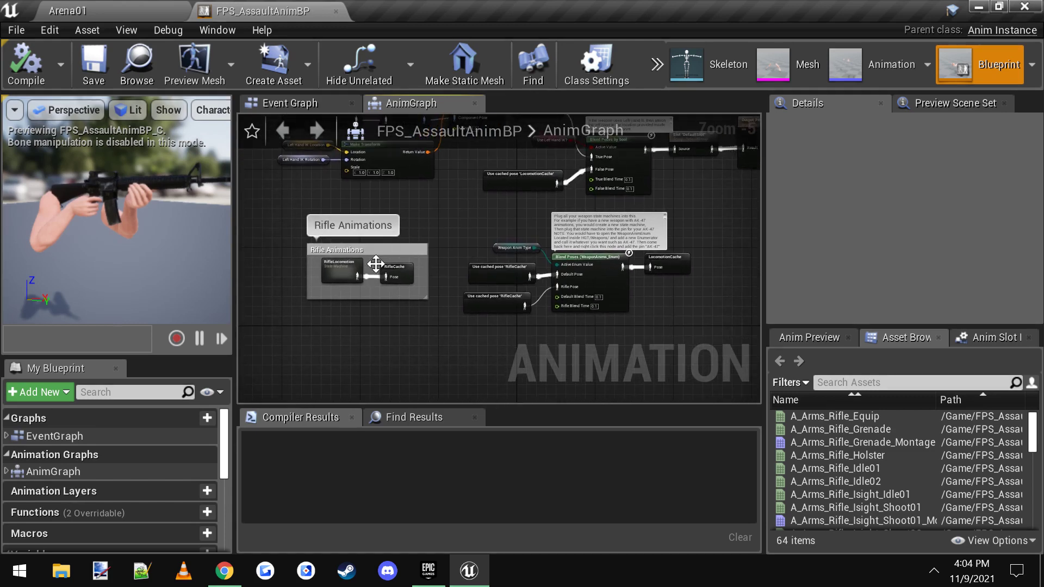
{"action": "scroll", "coordinate": [376, 267], "scroll_direction": "up", "scroll_amount": 3}
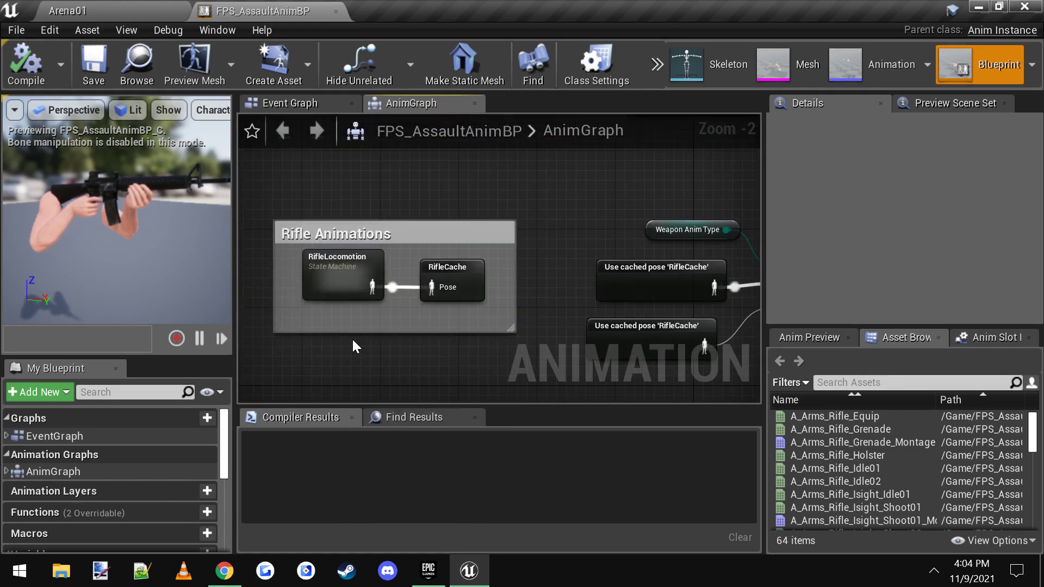
{"action": "right_click_drag", "start_coordinate": [351, 337], "coordinate": [406, 298]}
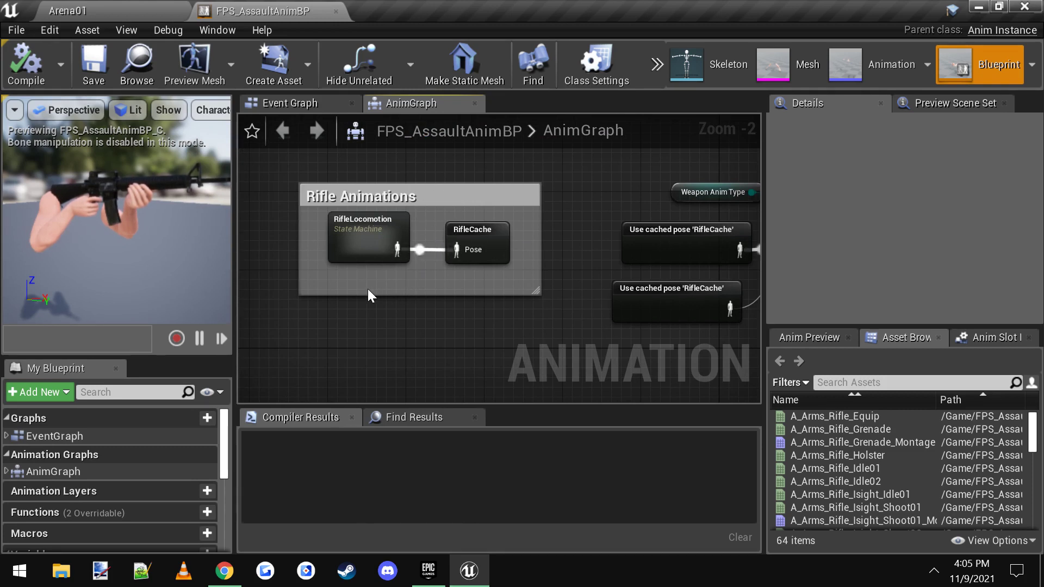
{"action": "left_click", "coordinate": [381, 245]}
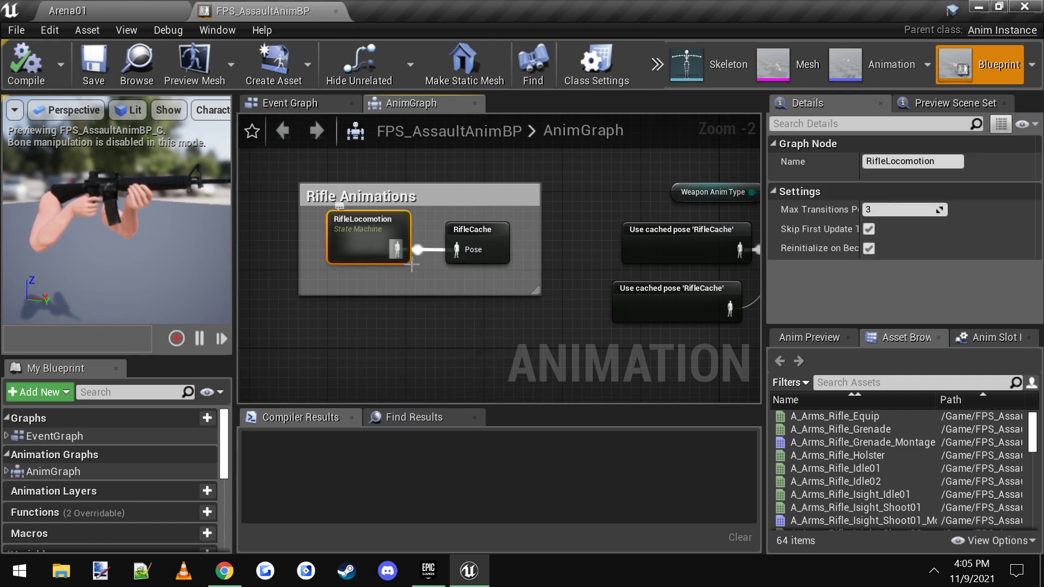
{"action": "right_click_drag", "start_coordinate": [441, 327], "coordinate": [431, 279]}
{"action": "left_click", "coordinate": [400, 281]}
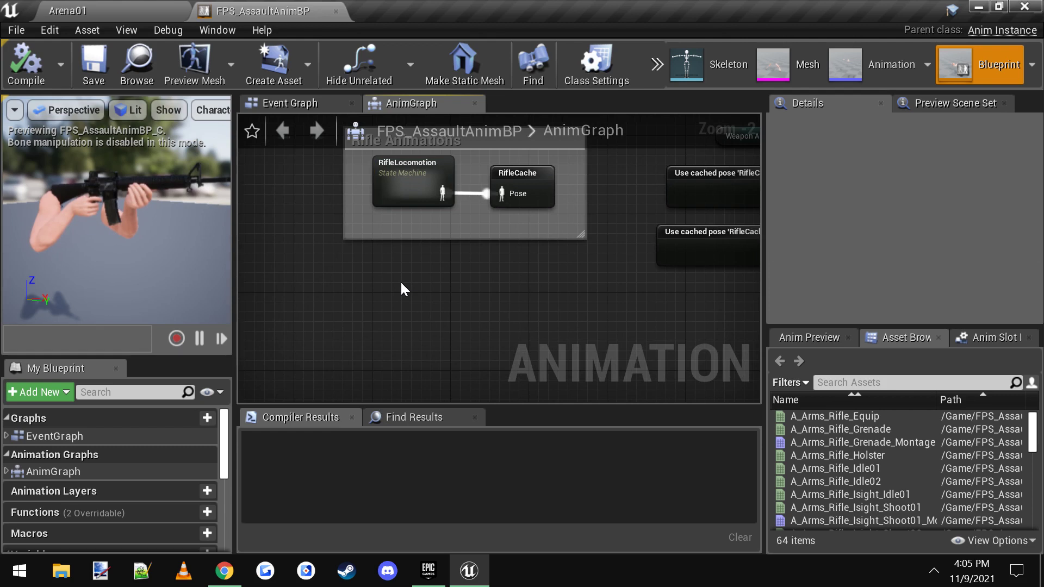
{"action": "key", "text": "ctrl+v"}
{"action": "mouse_move", "coordinate": [457, 315]}
{"action": "left_click_drag", "start_coordinate": [456, 314], "coordinate": [427, 305]}
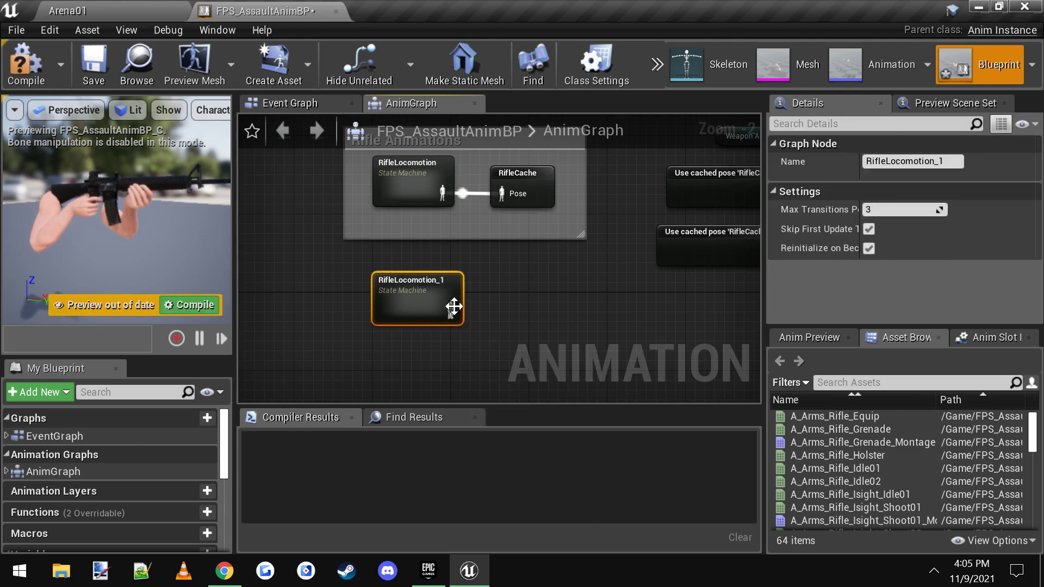
- Rename the duplicated state machine to AK47Locomotion
{"action": "right_click_drag", "start_coordinate": [650, 265], "coordinate": [619, 284]}
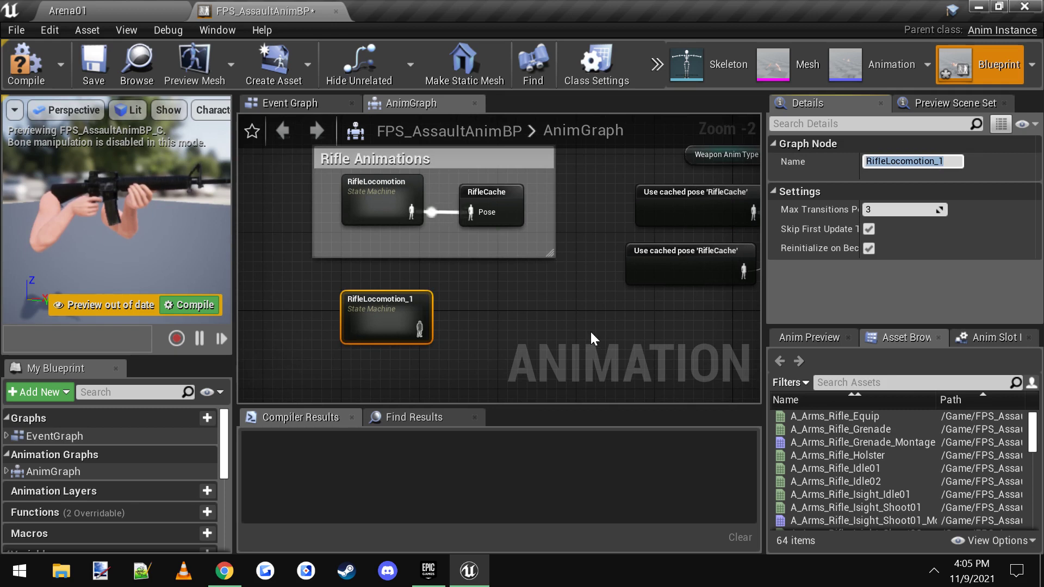
{"action": "type", "text": "AK47"}
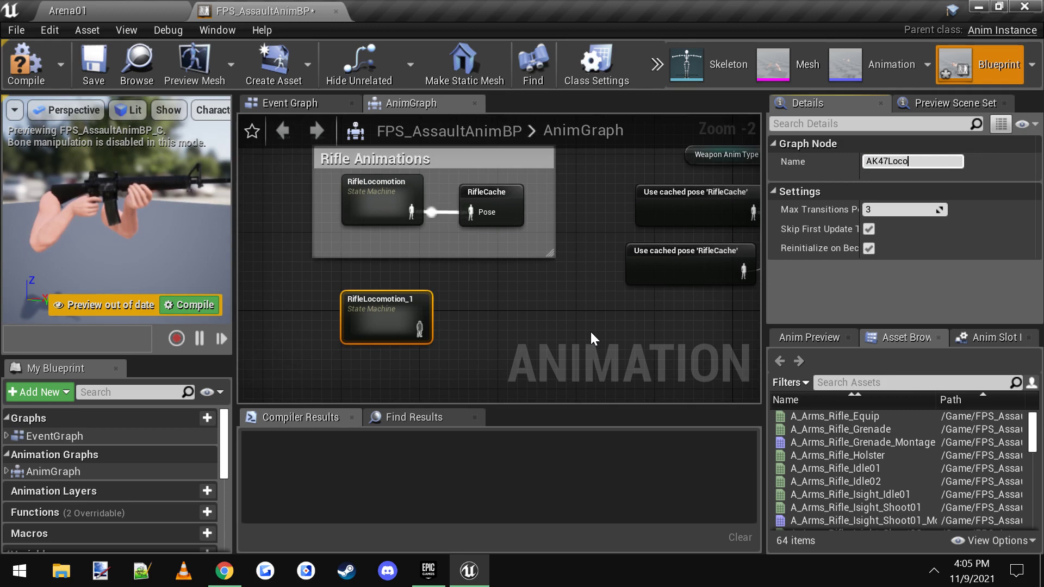
{"action": "key", "text": "Return"}
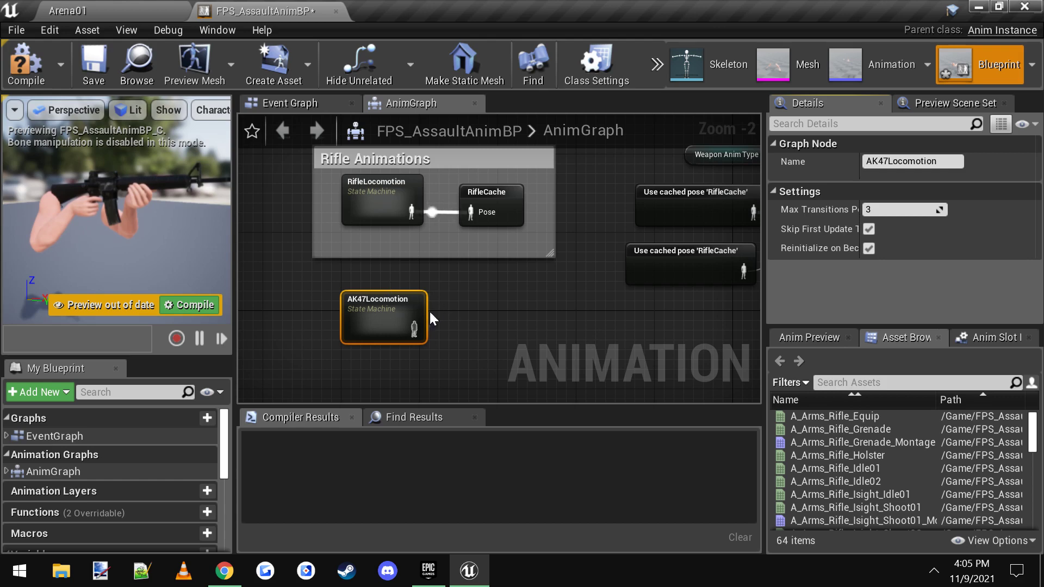
- Connect AK47Locomotion's output pose to a new Save cached pose node
{"action": "left_click_drag", "start_coordinate": [415, 329], "coordinate": [457, 329]}
{"action": "type", "text": "c"}
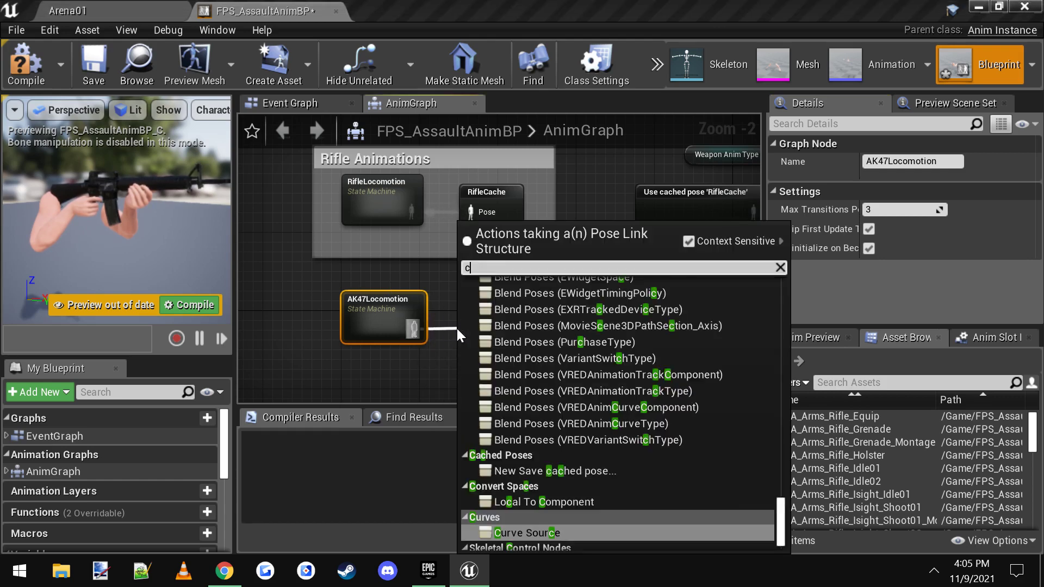
{"action": "type", "text": "ach"}
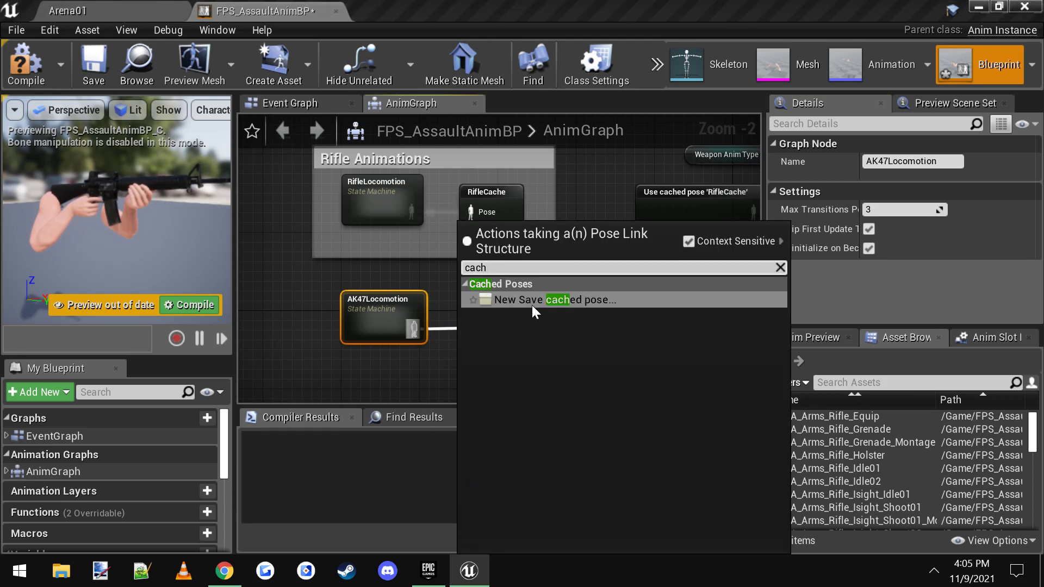
{"action": "left_click", "coordinate": [546, 300]}
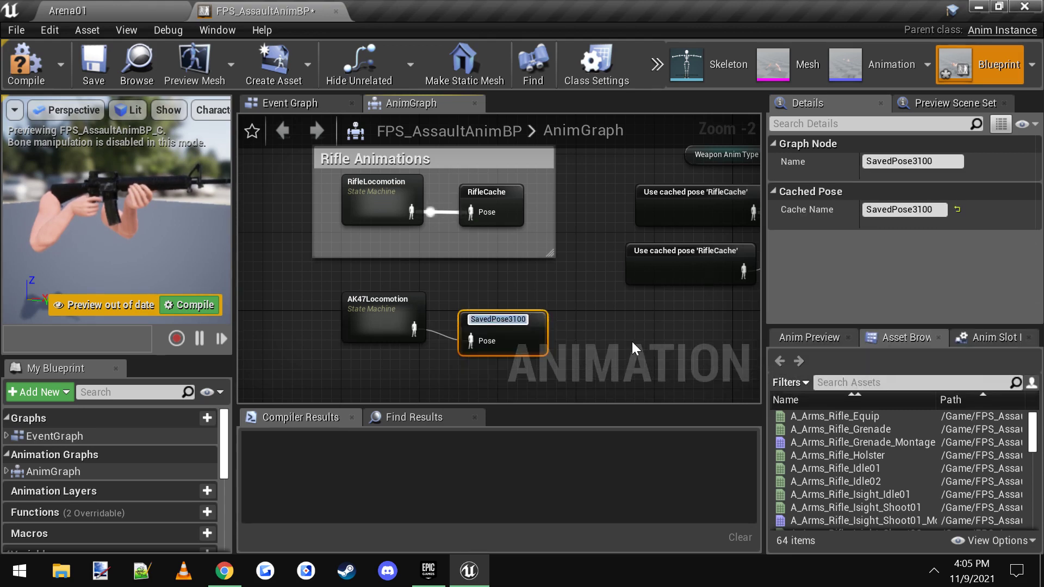
- Name the new cached pose AK47Cache and align its node with the AK47Locomotion state machine
{"action": "type", "text": "AK"}
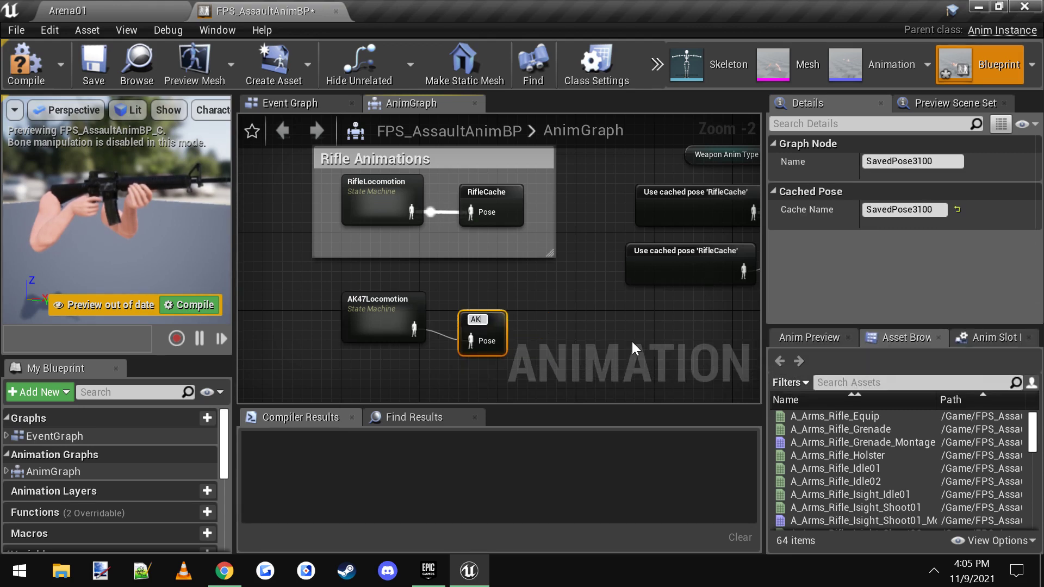
{"action": "type", "text": "47"}
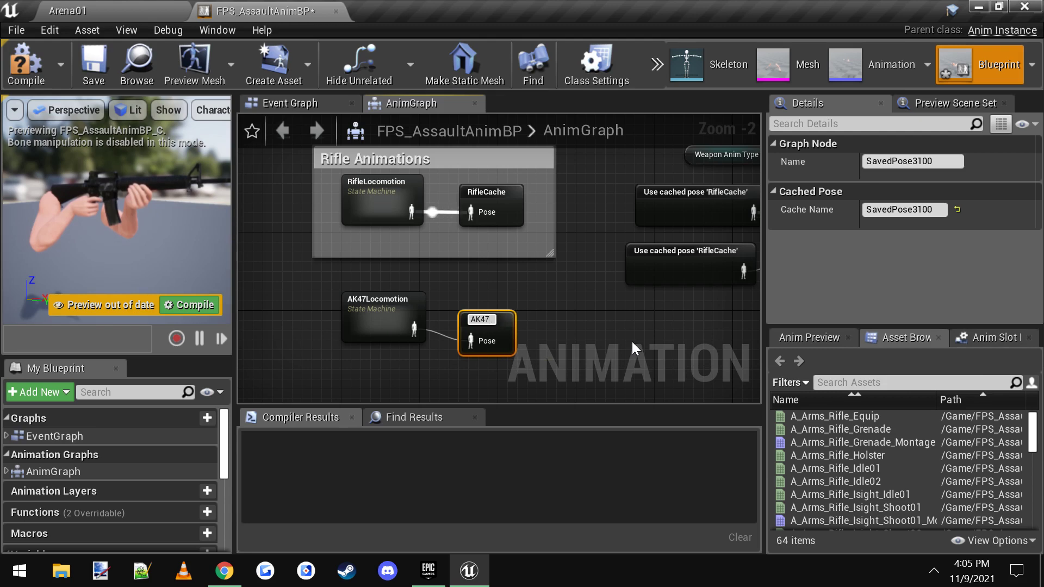
{"action": "type", "text": "Cache"}
{"action": "key", "text": "Return"}
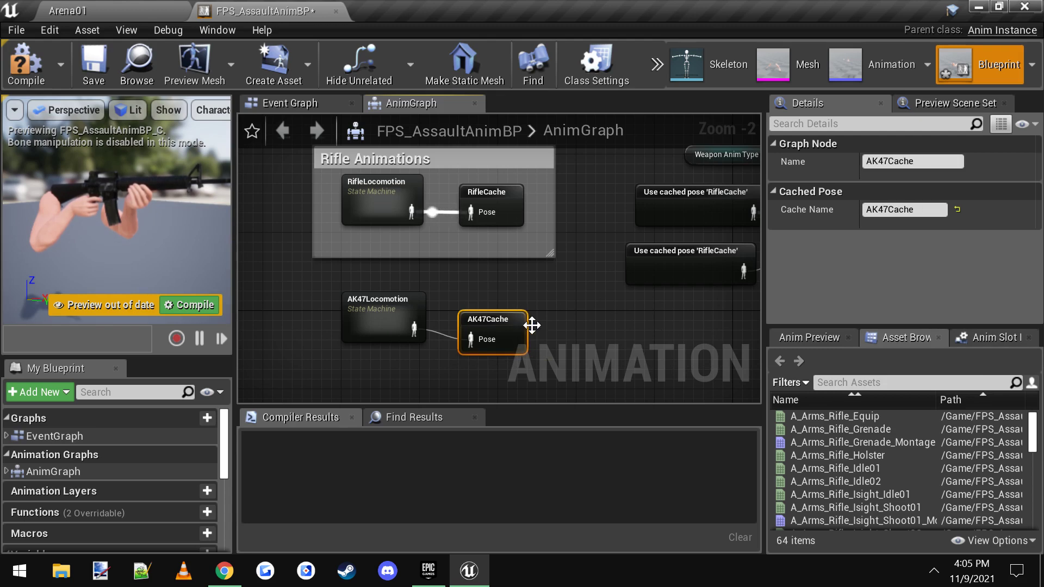
{"action": "left_click_drag", "start_coordinate": [523, 320], "coordinate": [523, 310]}
{"action": "left_click", "coordinate": [586, 303]}
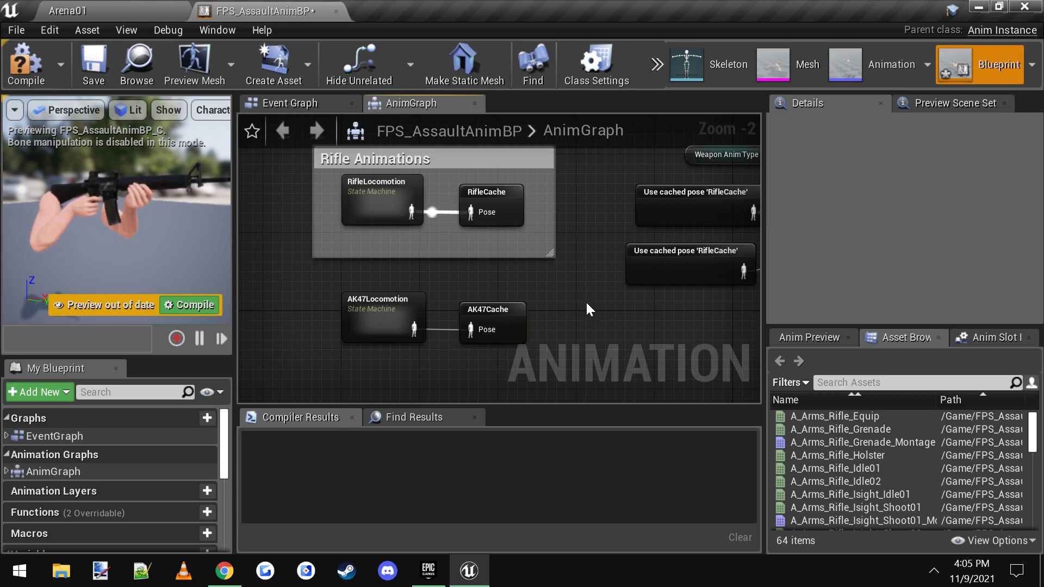
- Delete the Use cached pose 'RifleCache' node that feeds the Default Pose of the Blend Poses (WeaponAnims_Enum) node
{"action": "right_click_drag", "start_coordinate": [585, 302], "coordinate": [380, 343]}
{"action": "scroll", "coordinate": [503, 303], "scroll_direction": "down", "scroll_amount": 1}
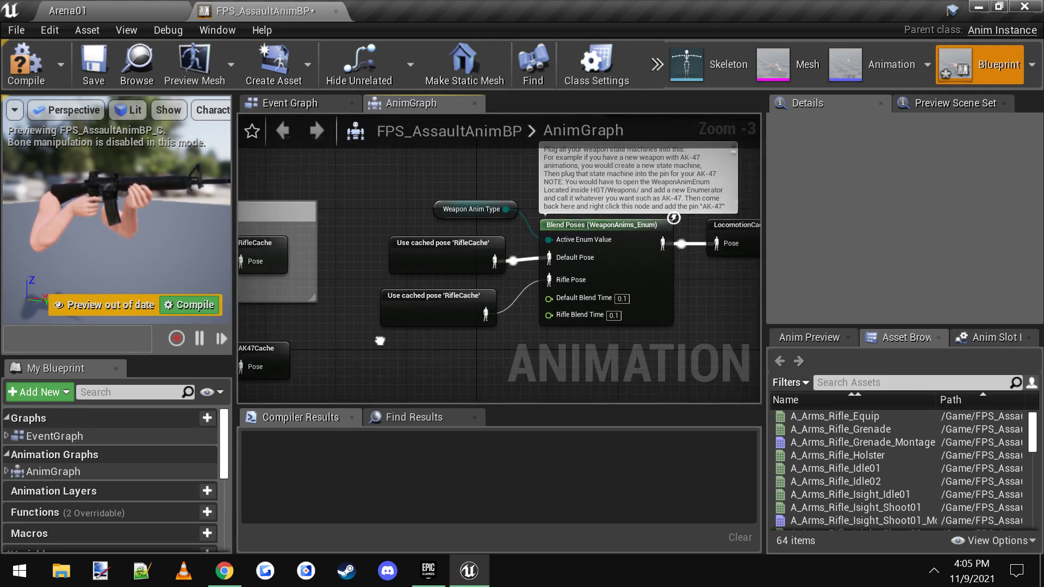
{"action": "scroll", "coordinate": [425, 289], "scroll_direction": "up", "scroll_amount": 1}
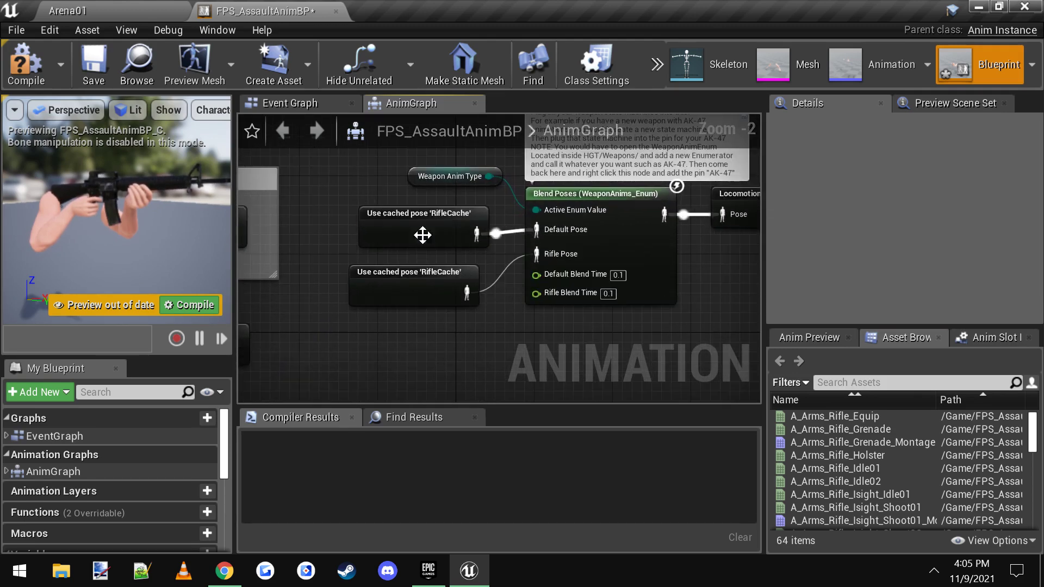
{"action": "left_click", "coordinate": [447, 240]}
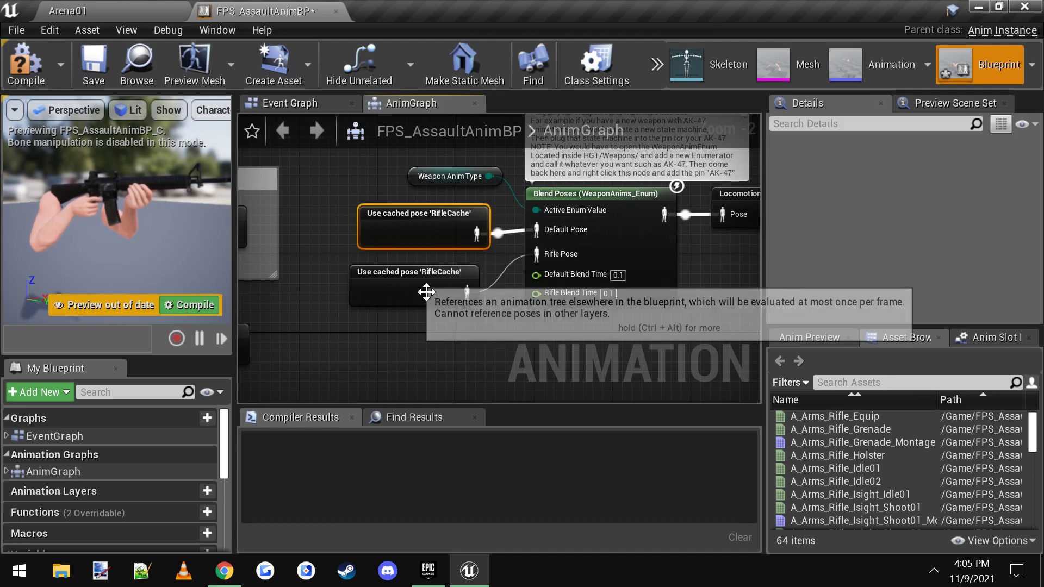
{"action": "right_click_drag", "start_coordinate": [423, 315], "coordinate": [446, 317]}
{"action": "left_click", "coordinate": [446, 316]}
{"action": "left_click_drag", "start_coordinate": [445, 324], "coordinate": [430, 247]}
{"action": "left_click", "coordinate": [475, 308]}
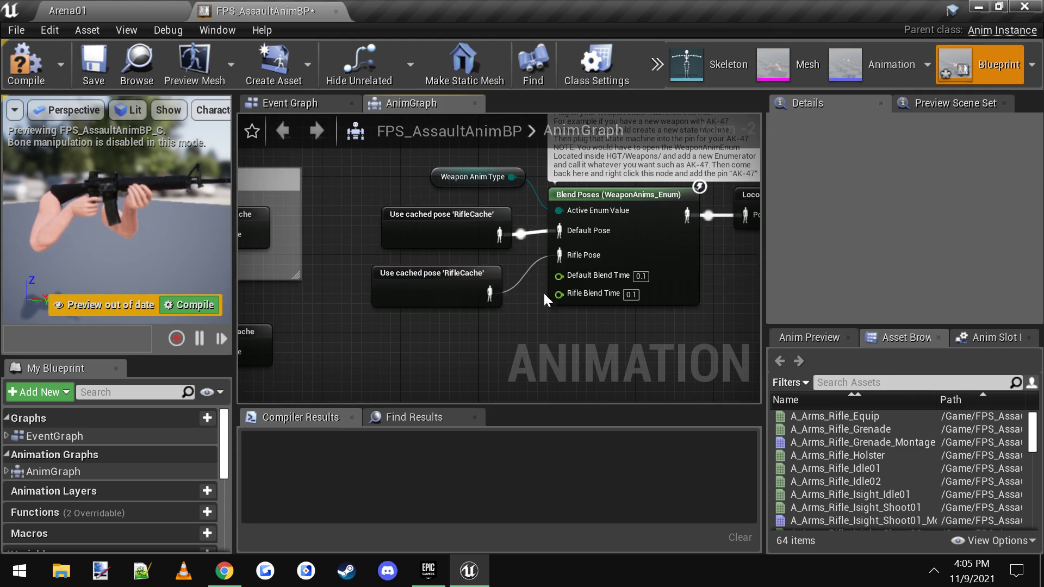
{"action": "left_click", "coordinate": [617, 250]}
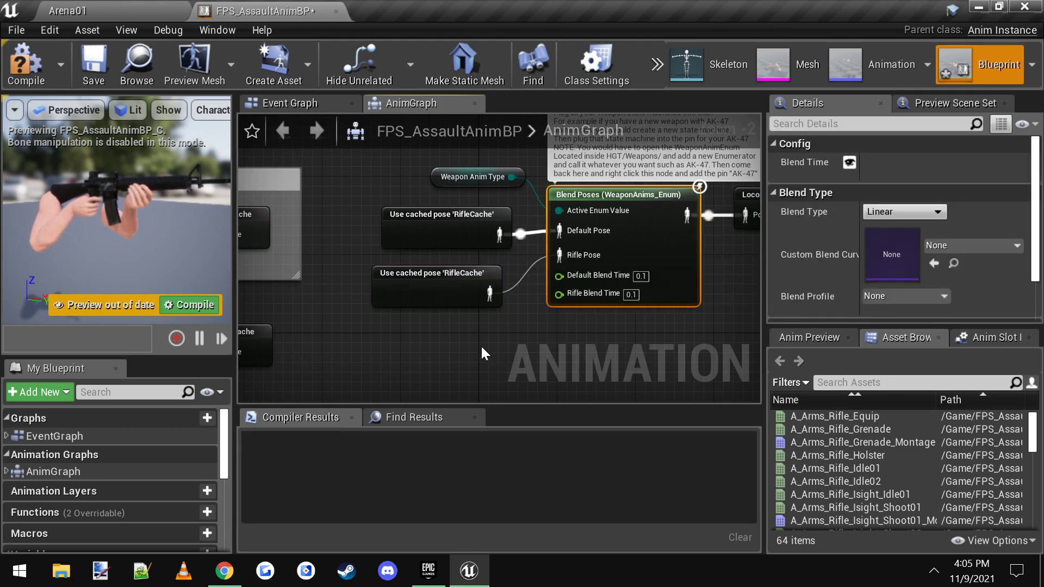
{"action": "left_click", "coordinate": [438, 250]}
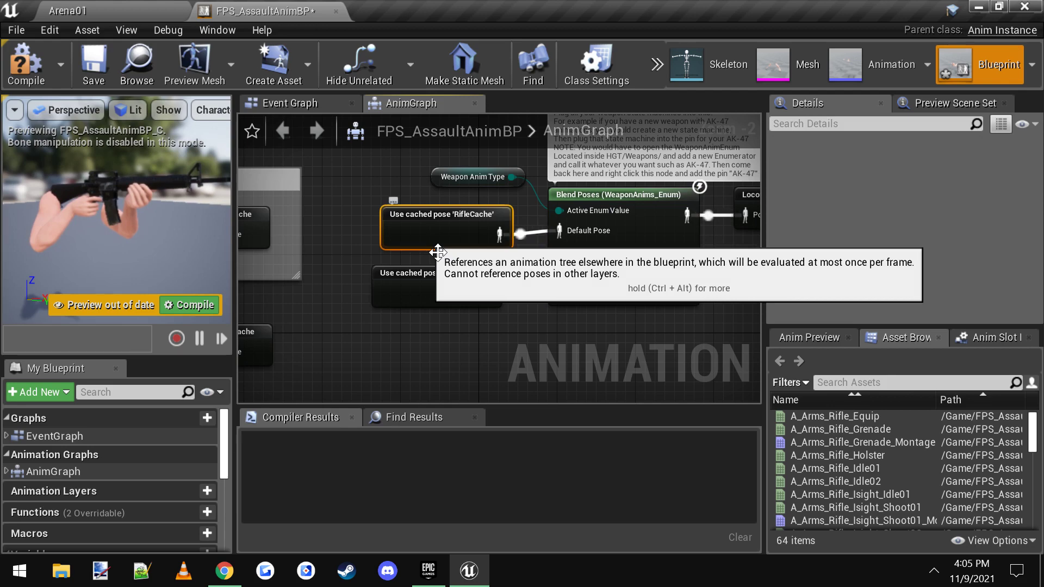
{"action": "key", "text": "Delete"}
- Add a Use cached pose 'AK47Cache' node above the remaining RifleCache node and connect it to the Default Pose of Blend Poses
{"action": "right_click_drag", "start_coordinate": [483, 310], "coordinate": [494, 326]}
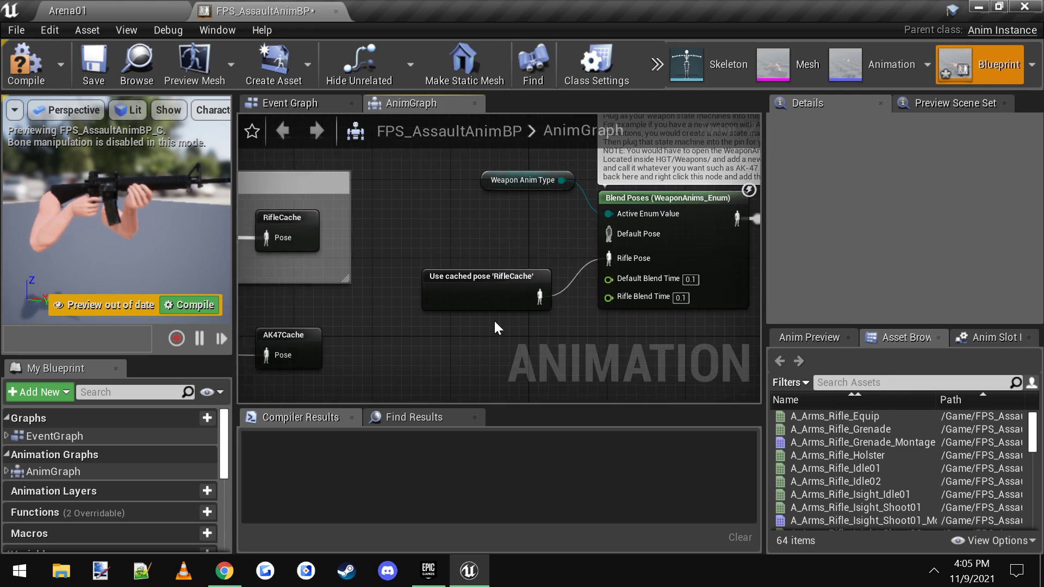
{"action": "right_click", "coordinate": [465, 220]}
{"action": "type", "text": "ak"}
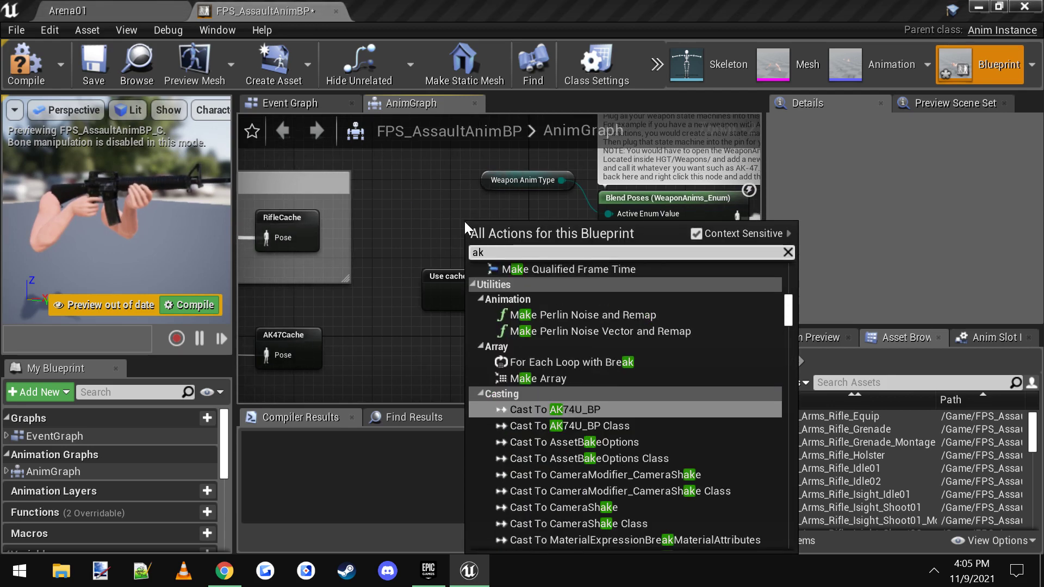
{"action": "type", "text": "47"}
{"action": "key", "text": "Return"}
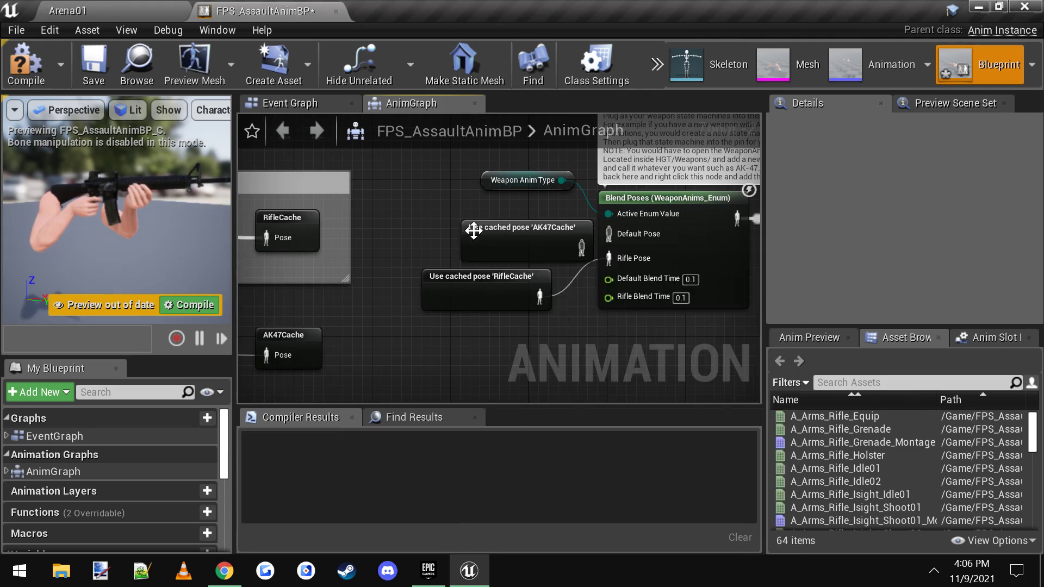
{"action": "left_click_drag", "start_coordinate": [511, 228], "coordinate": [480, 219]}
{"action": "left_click_drag", "start_coordinate": [553, 237], "coordinate": [616, 240]}
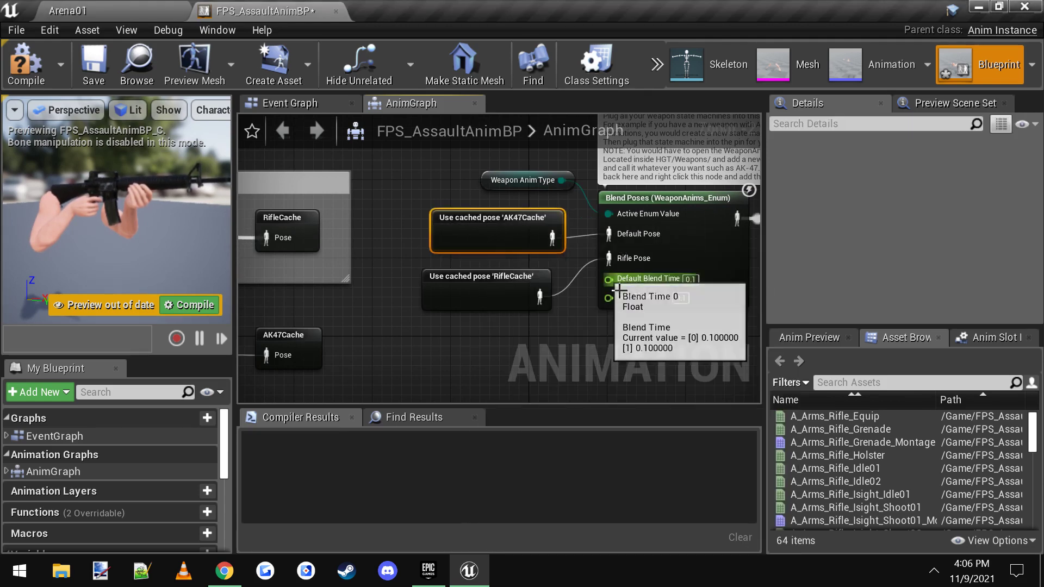
- Examine the FPP_Idle, FPP_Walk and FP_Sprint states inside the AK47Locomotion state machine and return to the AnimGraph's Blend Poses node
{"action": "right_click_drag", "start_coordinate": [683, 248], "coordinate": [602, 295]}
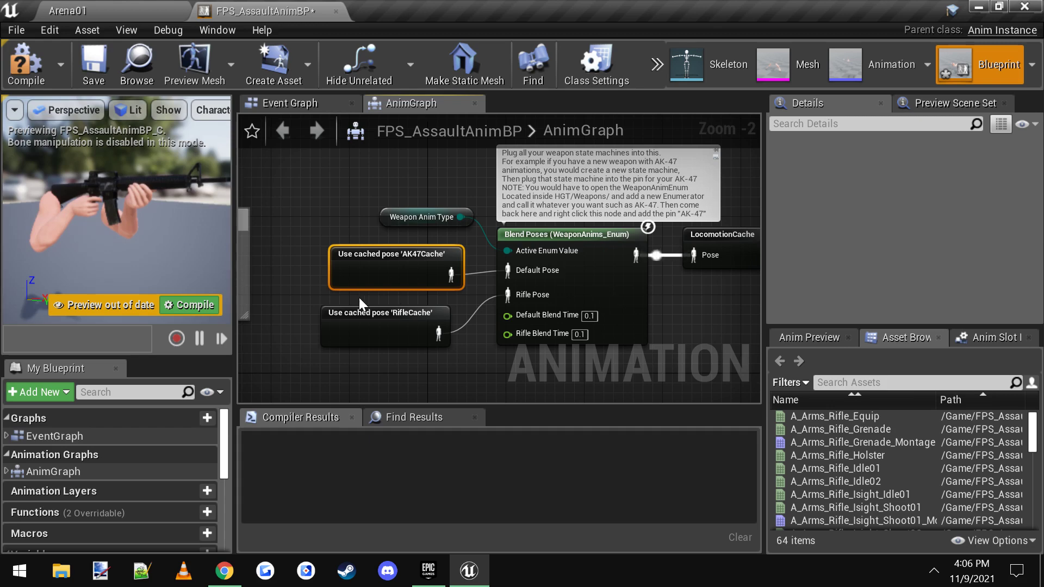
{"action": "right_click_drag", "start_coordinate": [359, 298], "coordinate": [433, 224]}
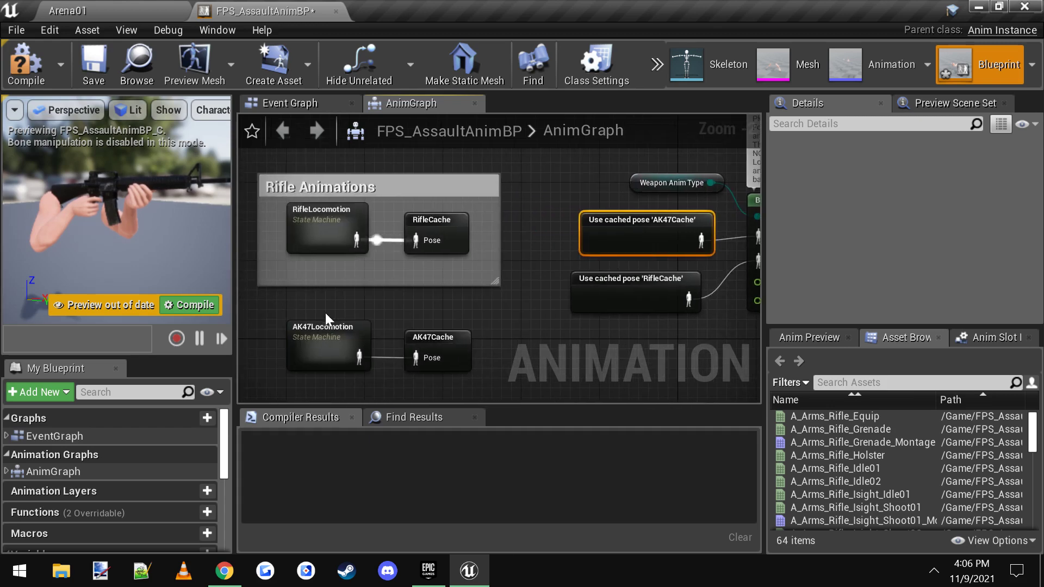
{"action": "left_click", "coordinate": [348, 352]}
{"action": "right_click_drag", "start_coordinate": [365, 402], "coordinate": [366, 261]}
{"action": "left_click", "coordinate": [341, 281]}
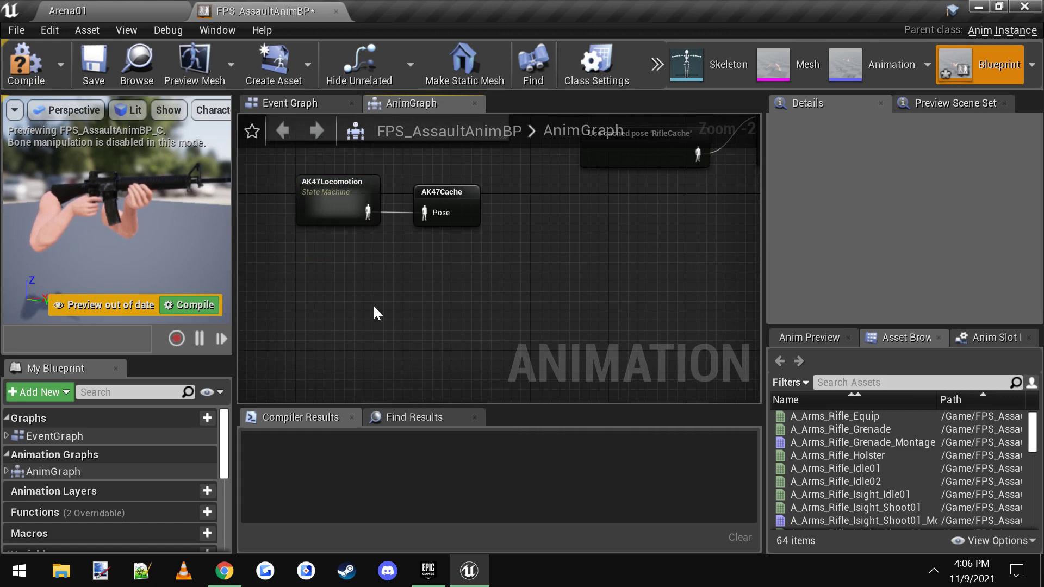
{"action": "right_click_drag", "start_coordinate": [375, 311], "coordinate": [371, 265]}
{"action": "right_click_drag", "start_coordinate": [347, 313], "coordinate": [413, 334]}
{"action": "right_click_drag", "start_coordinate": [486, 271], "coordinate": [489, 247]}
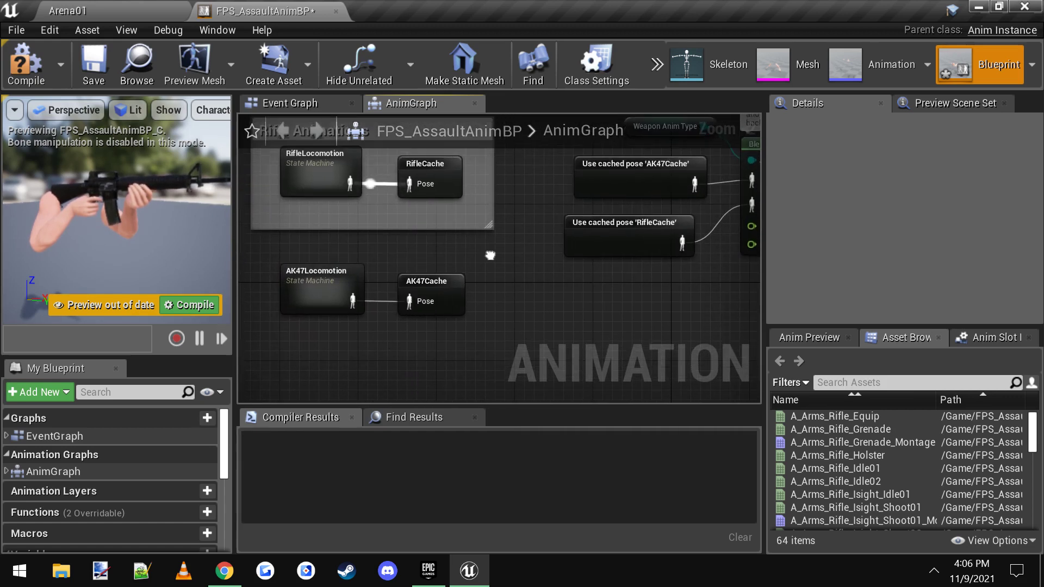
{"action": "double_click", "coordinate": [317, 260]}
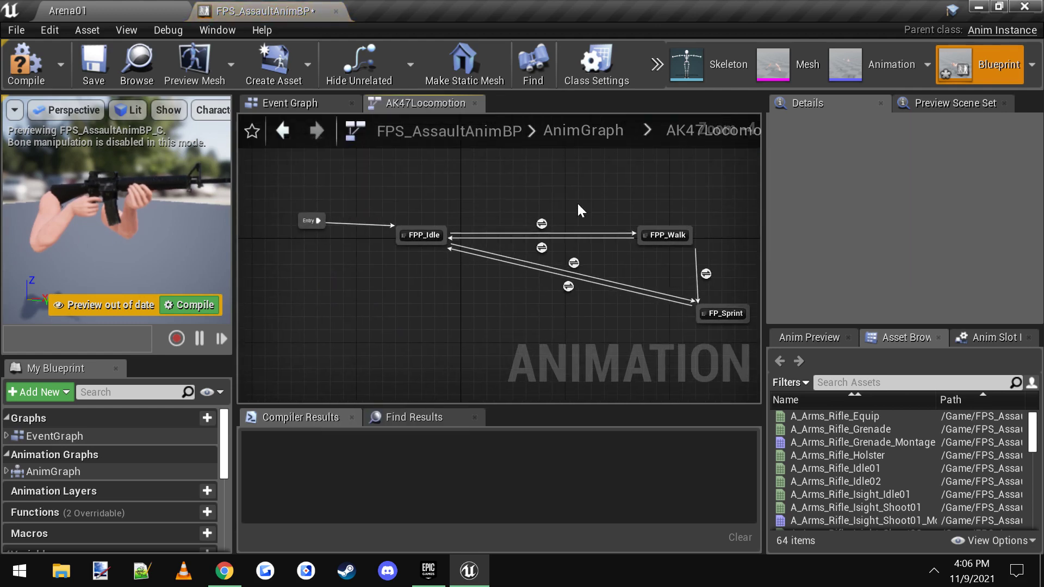
{"action": "right_click_drag", "start_coordinate": [508, 137], "coordinate": [488, 149]}
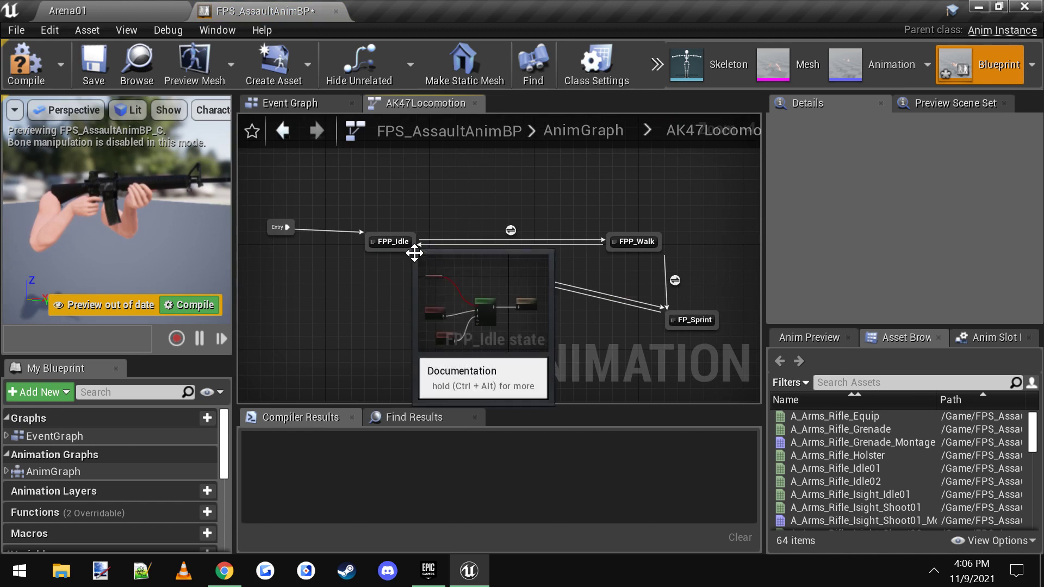
{"action": "left_click_drag", "start_coordinate": [389, 218], "coordinate": [696, 338]}
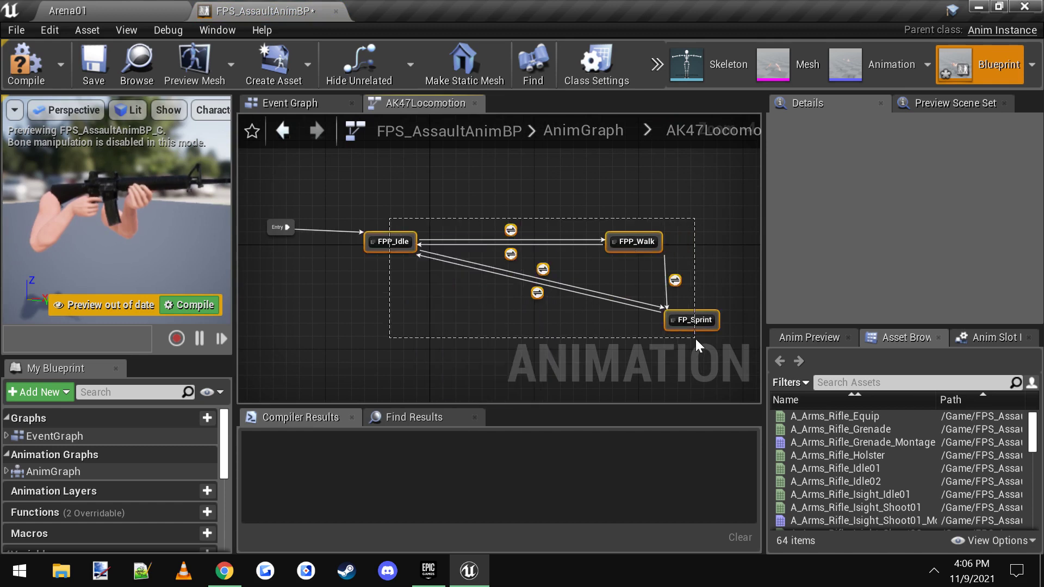
{"action": "left_click", "coordinate": [393, 302]}
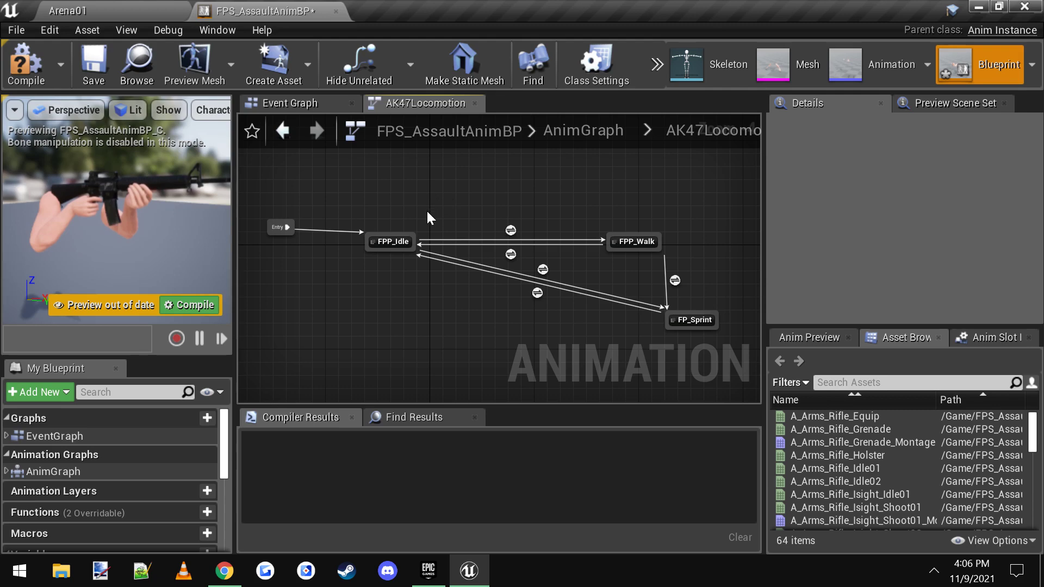
{"action": "double_click", "coordinate": [429, 212]}
{"action": "right_click_drag", "start_coordinate": [534, 248], "coordinate": [348, 297]}
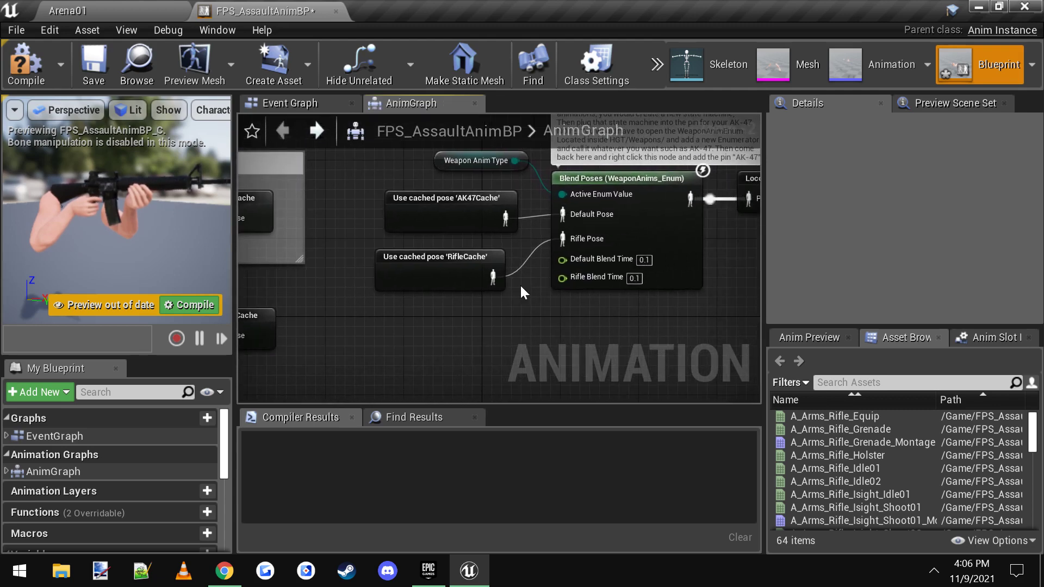
- Check which element pins can be added to the Blend Poses node and view the Weapon Anim Type variable's details
{"action": "left_click", "coordinate": [647, 226]}
{"action": "right_click", "coordinate": [646, 225]}
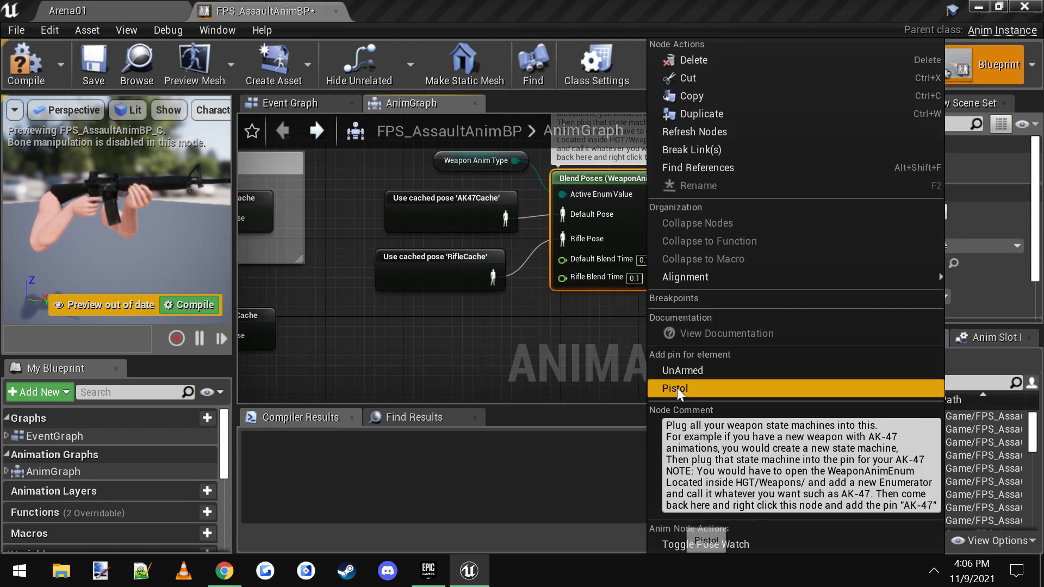
{"action": "left_click", "coordinate": [524, 298]}
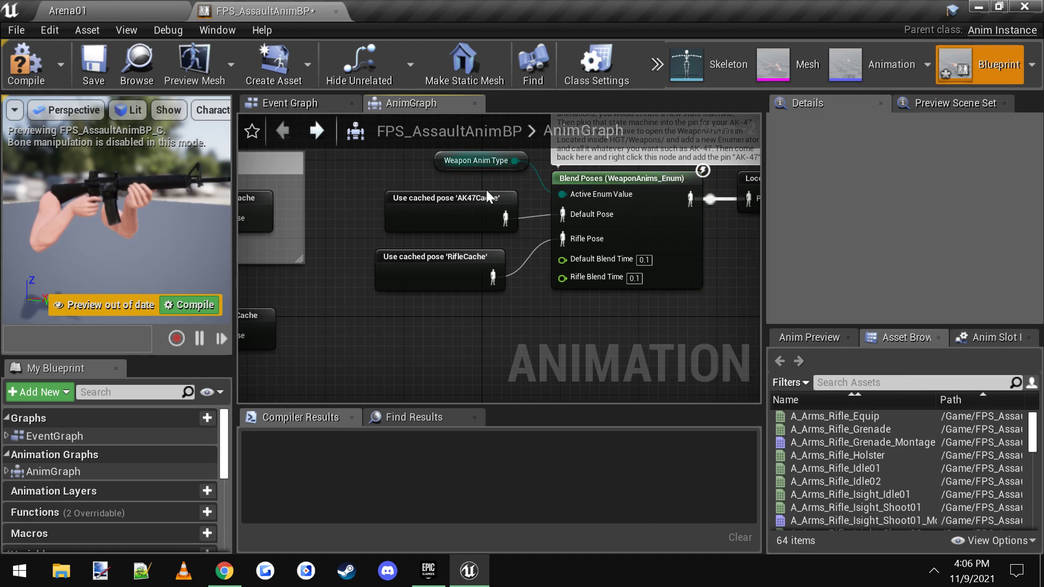
{"action": "right_click_drag", "start_coordinate": [487, 191], "coordinate": [474, 212]}
{"action": "left_click", "coordinate": [488, 190]}
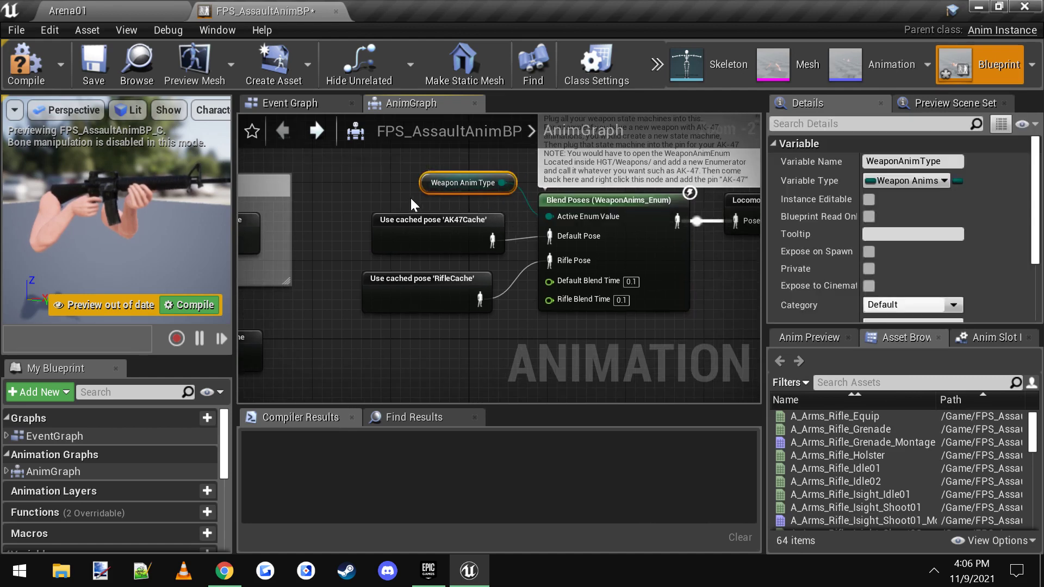
- Switch to the Arena01 level editor and open WeaponAnims_Enum from the HGT/Weapons folder
{"action": "left_click", "coordinate": [121, 6]}
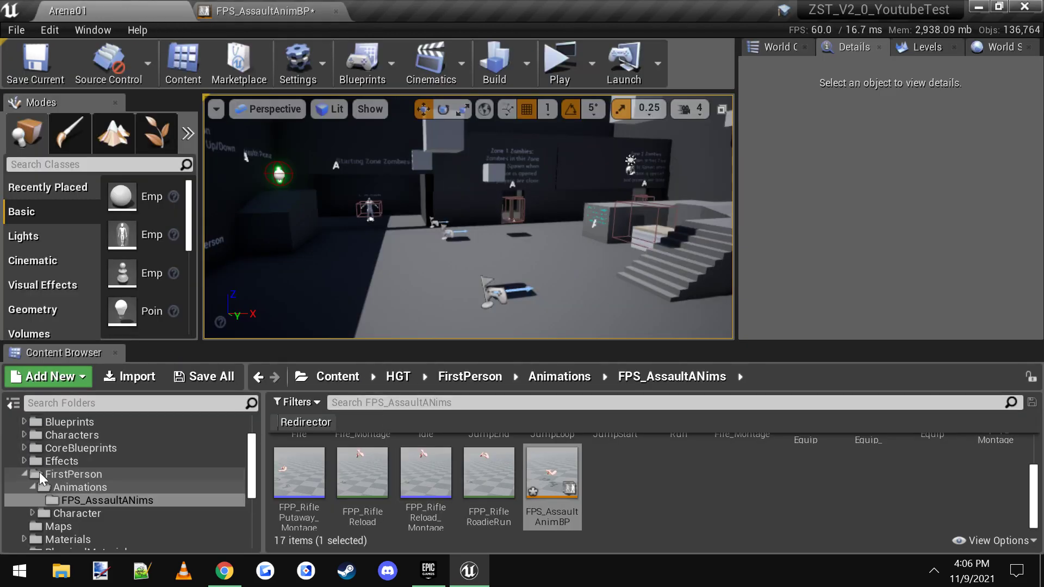
{"action": "left_click", "coordinate": [24, 474]}
{"action": "scroll", "coordinate": [81, 479], "scroll_direction": "up", "scroll_amount": 2}
{"action": "left_click", "coordinate": [56, 451]}
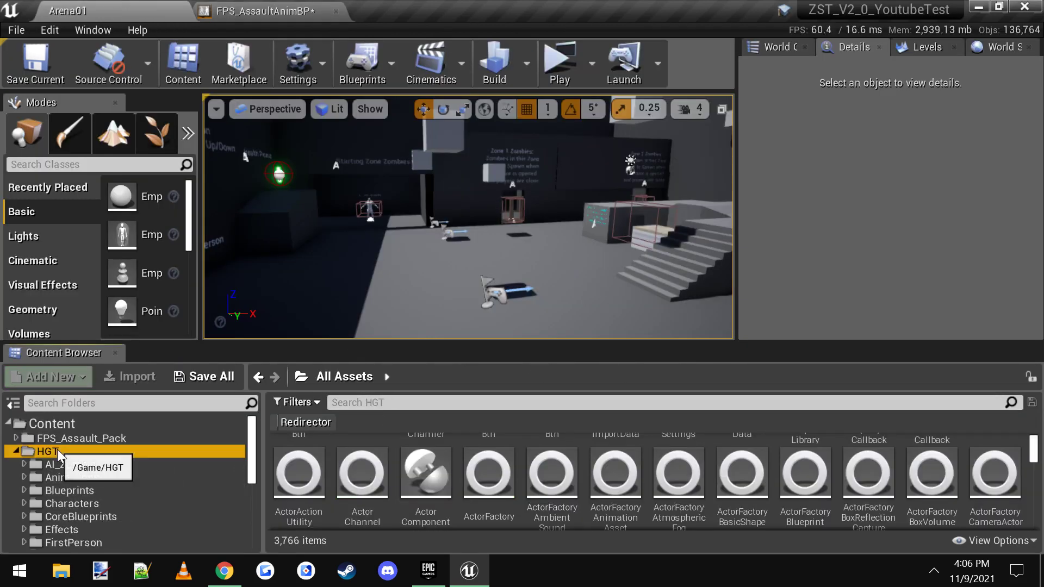
{"action": "left_click", "coordinate": [385, 497]}
{"action": "double_click", "coordinate": [386, 497]}
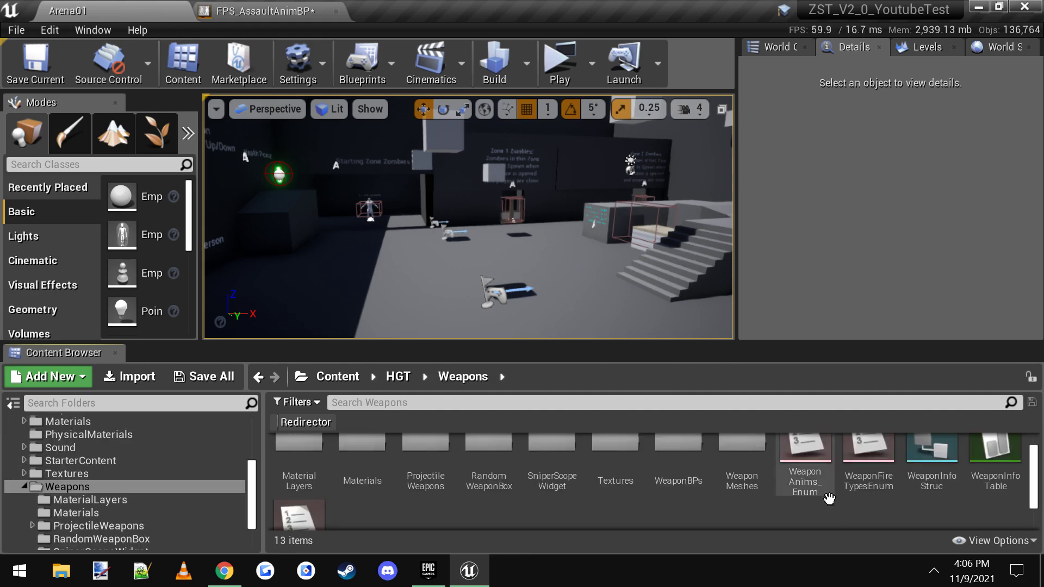
{"action": "left_click", "coordinate": [827, 493]}
{"action": "double_click", "coordinate": [827, 494]}
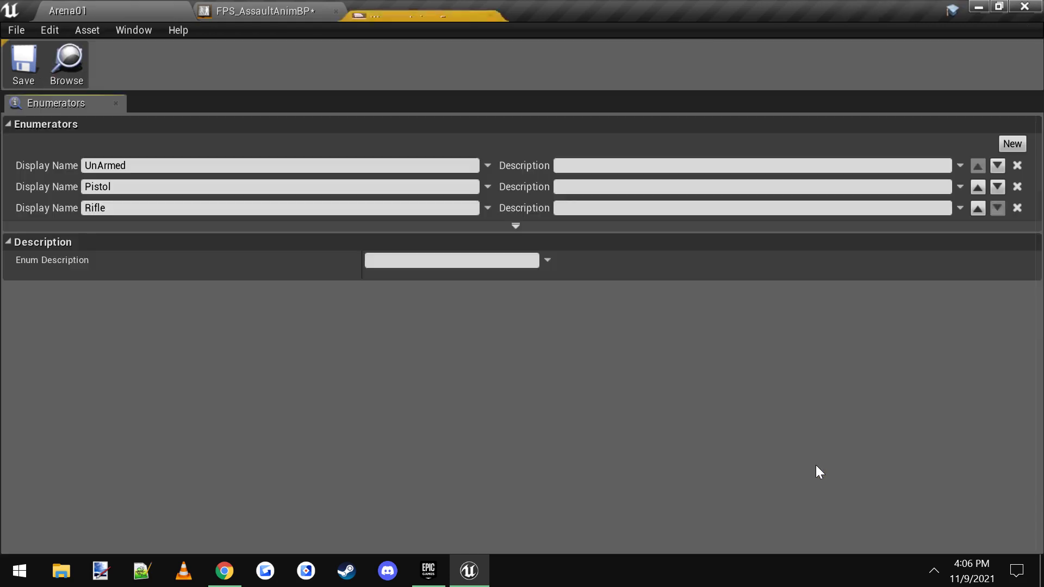
- Add a new enumerator to WeaponAnims_Enum with the display name AK47
{"action": "left_click", "coordinate": [1010, 143]}
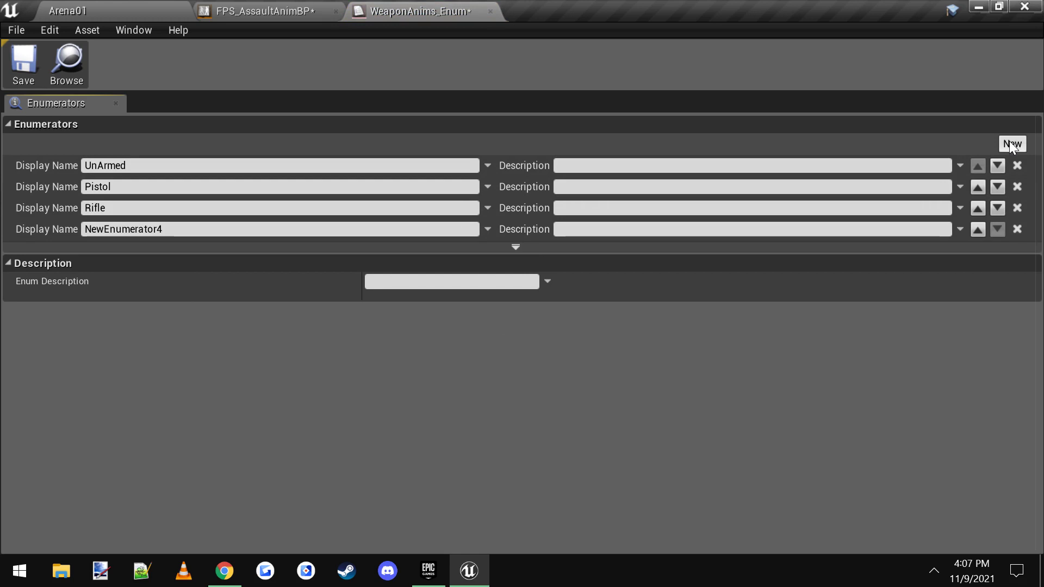
{"action": "left_click", "coordinate": [161, 231]}
{"action": "left_click_drag", "start_coordinate": [163, 230], "coordinate": [69, 263]}
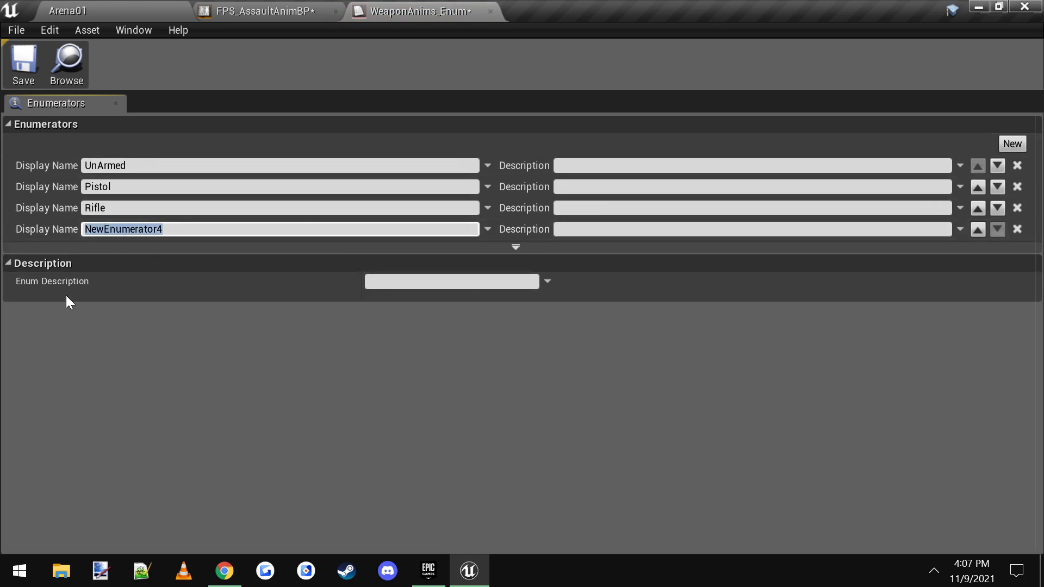
{"action": "type", "text": "AK47"}
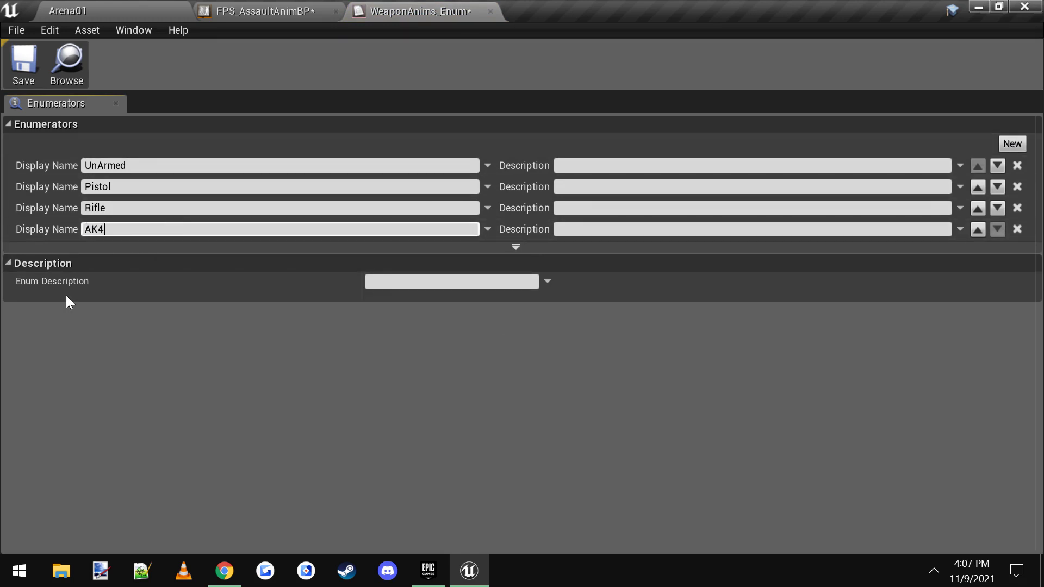
{"action": "key", "text": "Return"}
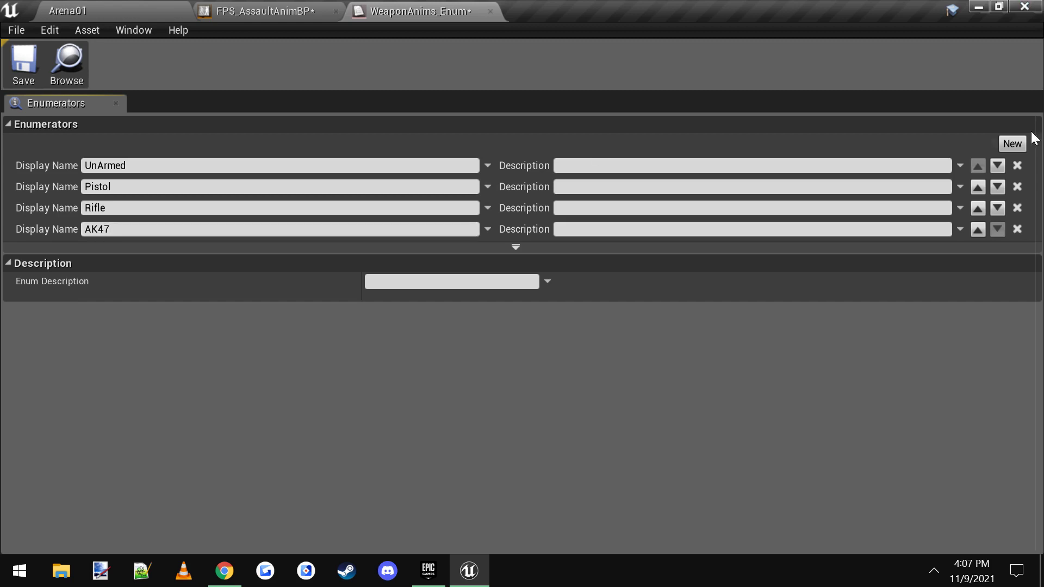
- Add another enumerator with the display name M4 and save the enumeration
{"action": "left_click", "coordinate": [1011, 144]}
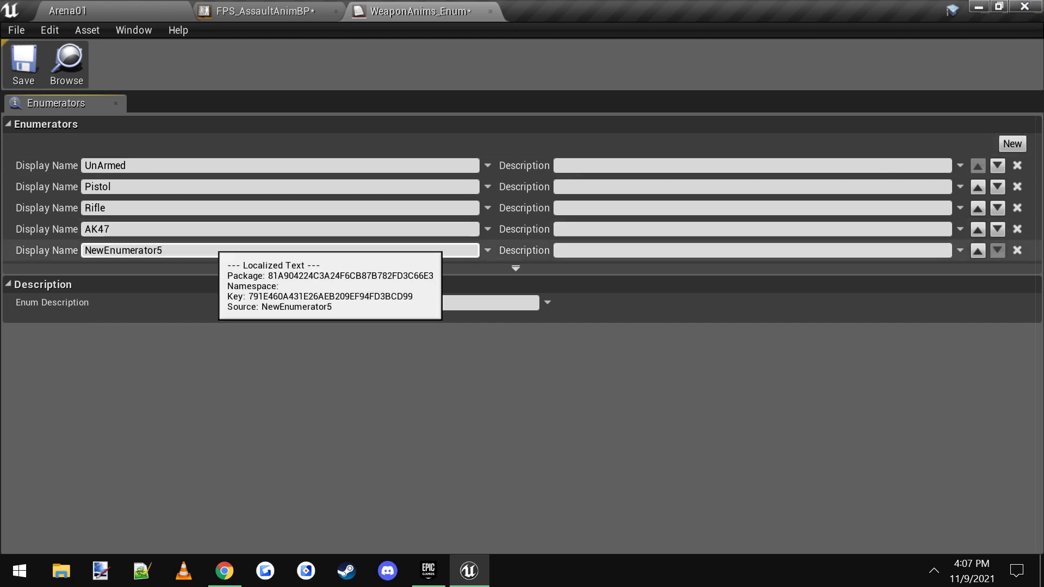
{"action": "left_click", "coordinate": [212, 250]}
{"action": "type", "text": "M"}
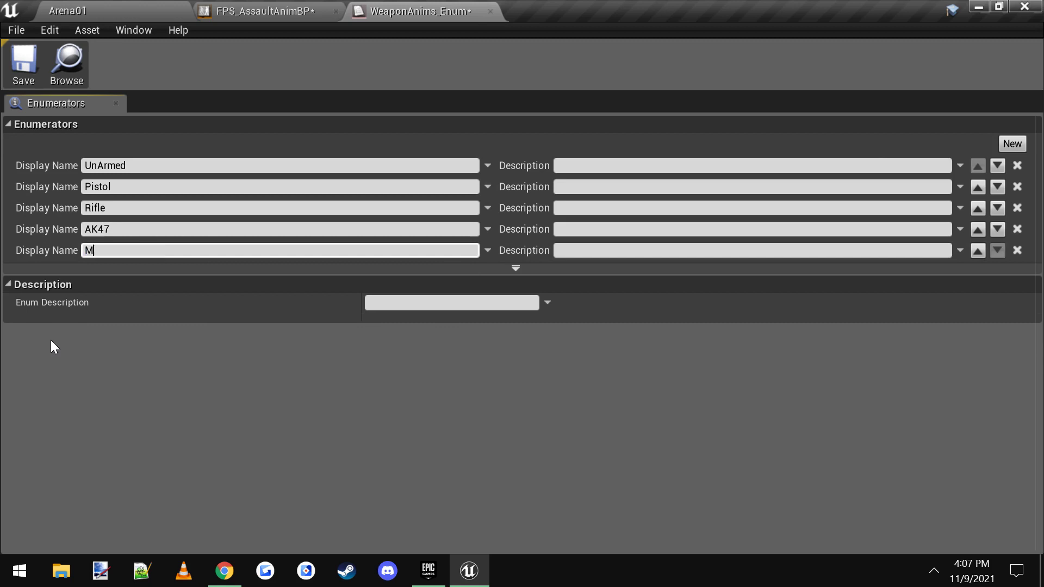
{"action": "type", "text": "4"}
{"action": "key", "text": "Return"}
{"action": "left_click", "coordinate": [22, 65]}
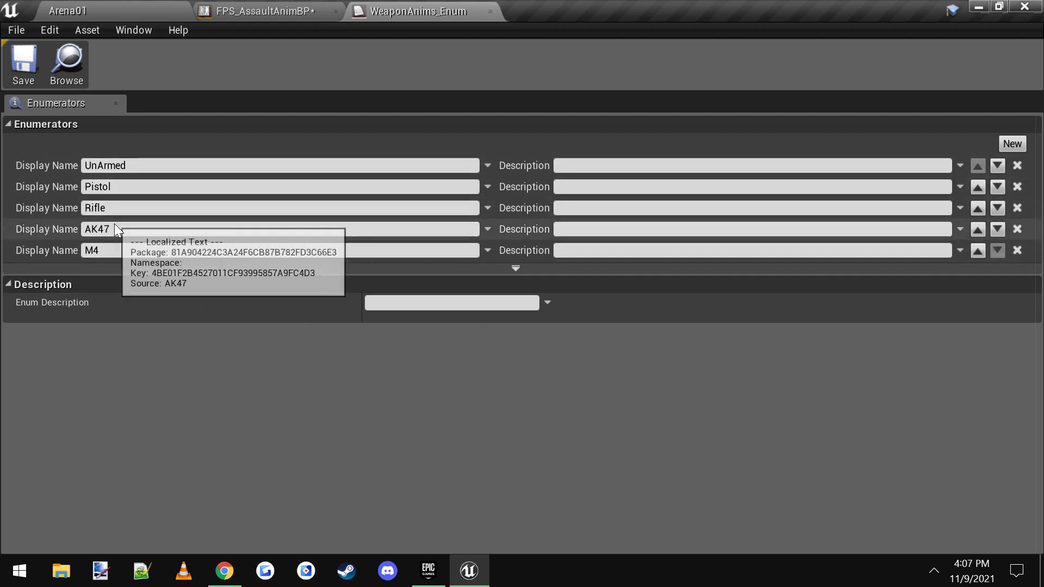
- Compile FPS_AssaultAnimBP and add element pins for AK47 and M4 to the Blend Poses (WeaponAnims_Enum) node
{"action": "left_click", "coordinate": [255, 11]}
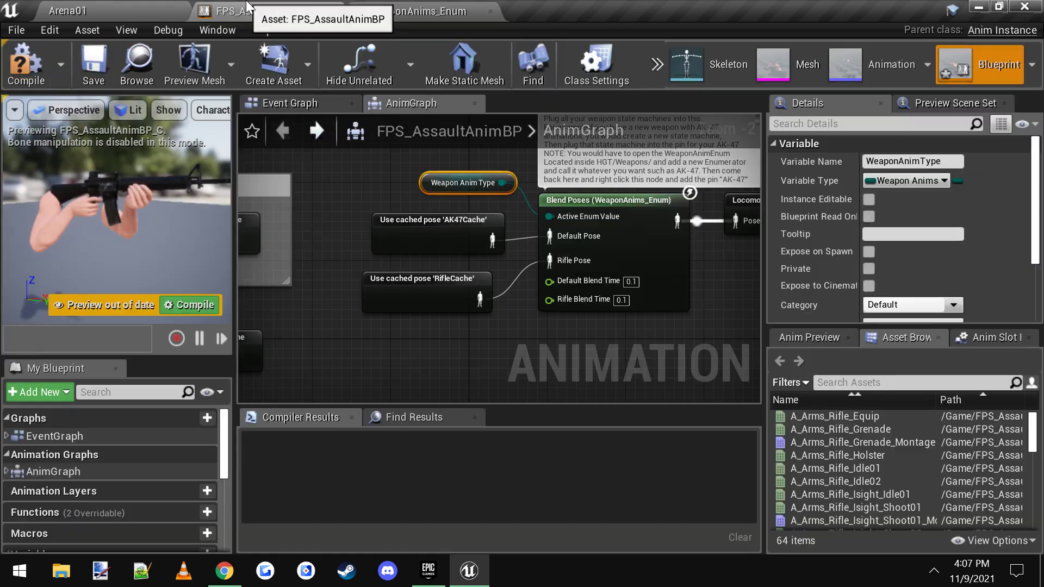
{"action": "left_click", "coordinate": [39, 66]}
{"action": "left_click", "coordinate": [633, 221]}
{"action": "right_click", "coordinate": [633, 220]}
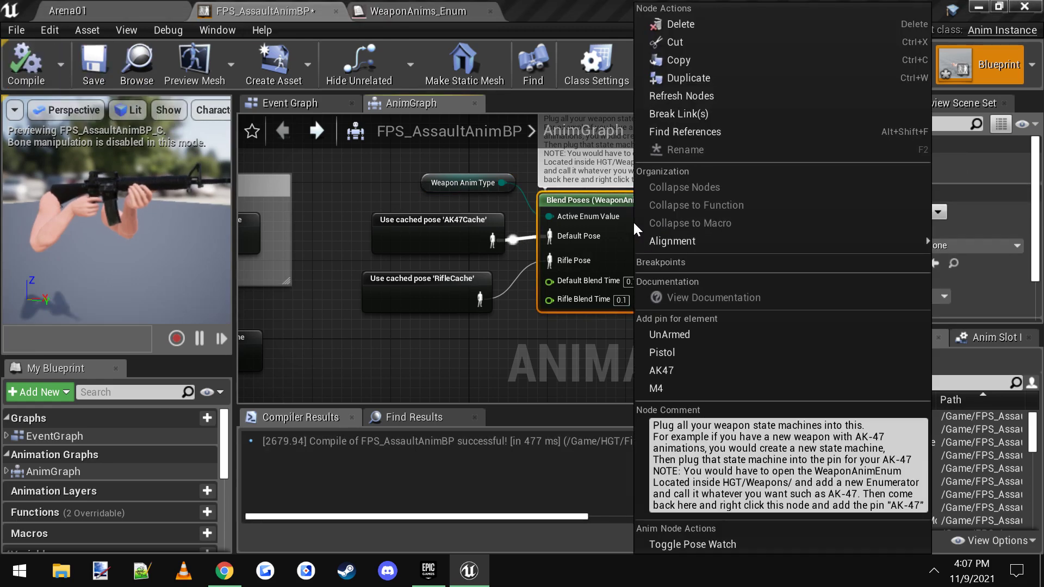
{"action": "left_click", "coordinate": [673, 370]}
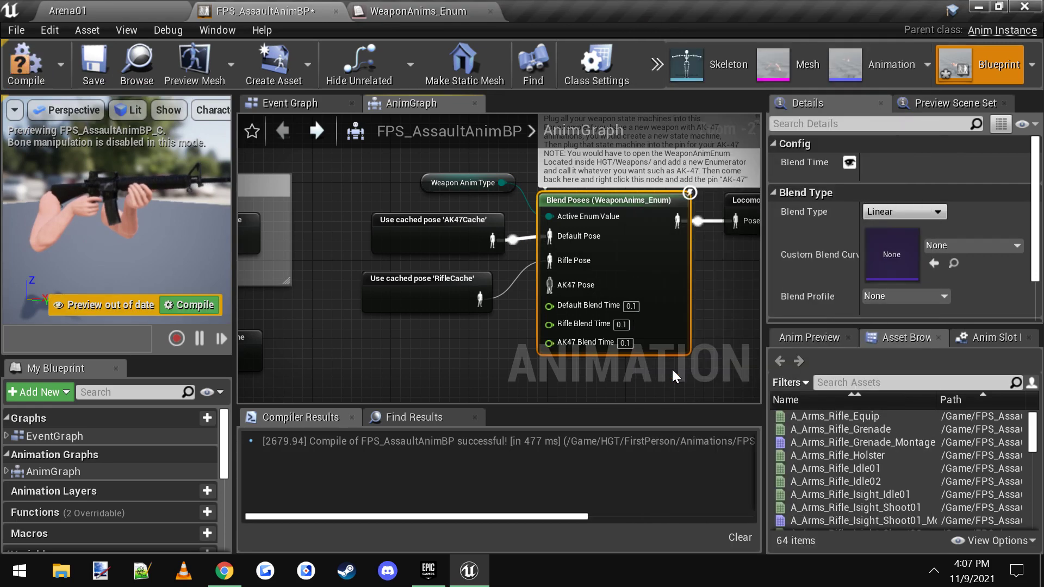
{"action": "right_click", "coordinate": [634, 289]}
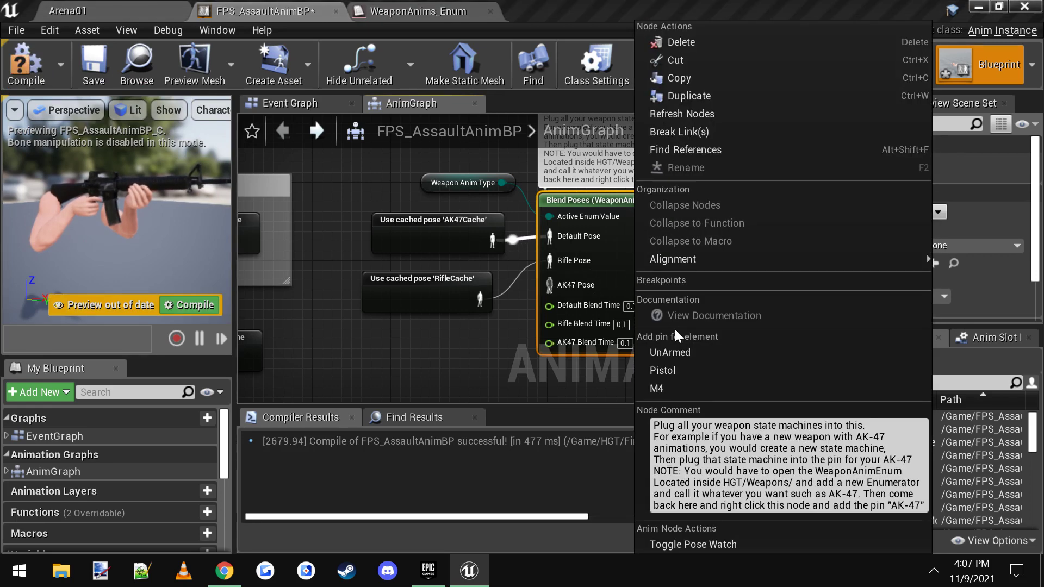
{"action": "left_click", "coordinate": [670, 389]}
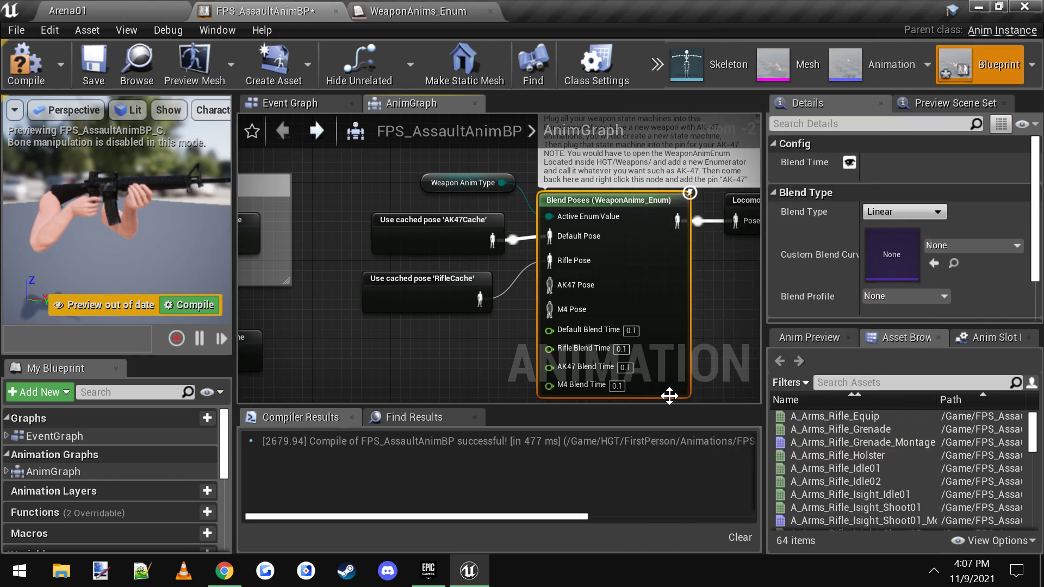
- Duplicate the Use cached pose 'AK47Cache' node below the RifleCache one and connect the copy to the AK47 Pose input
{"action": "scroll", "coordinate": [455, 278], "scroll_direction": "up", "scroll_amount": 2}
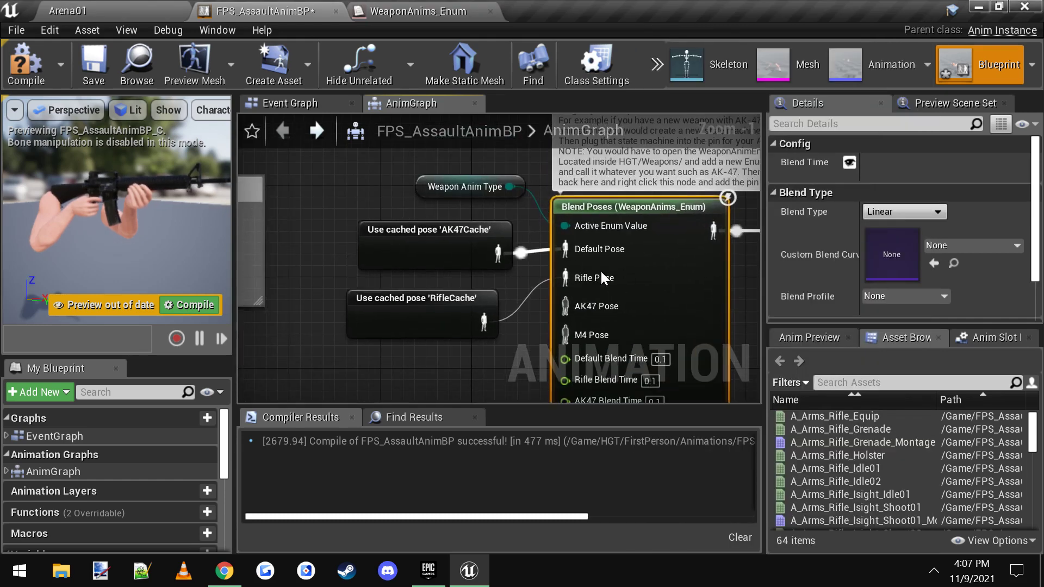
{"action": "left_click", "coordinate": [442, 249]}
{"action": "right_click_drag", "start_coordinate": [483, 359], "coordinate": [486, 290]}
{"action": "left_click", "coordinate": [402, 295]}
{"action": "key", "text": "ctrl+v"}
{"action": "left_click_drag", "start_coordinate": [437, 323], "coordinate": [368, 323]}
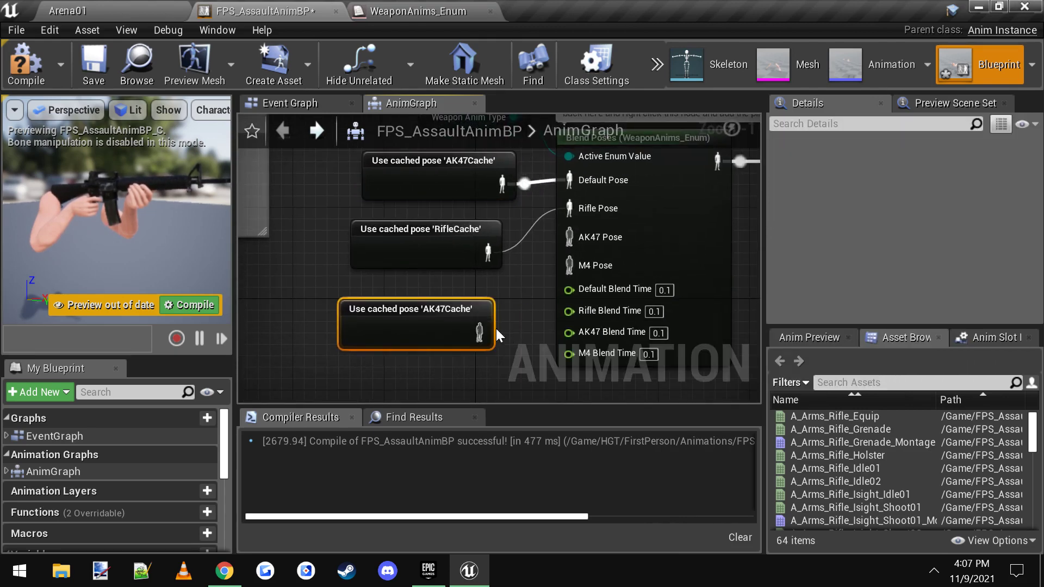
{"action": "left_click_drag", "start_coordinate": [479, 331], "coordinate": [572, 240]}
{"action": "scroll", "coordinate": [456, 330], "scroll_direction": "down", "scroll_amount": 1}
{"action": "left_click", "coordinate": [328, 296]}
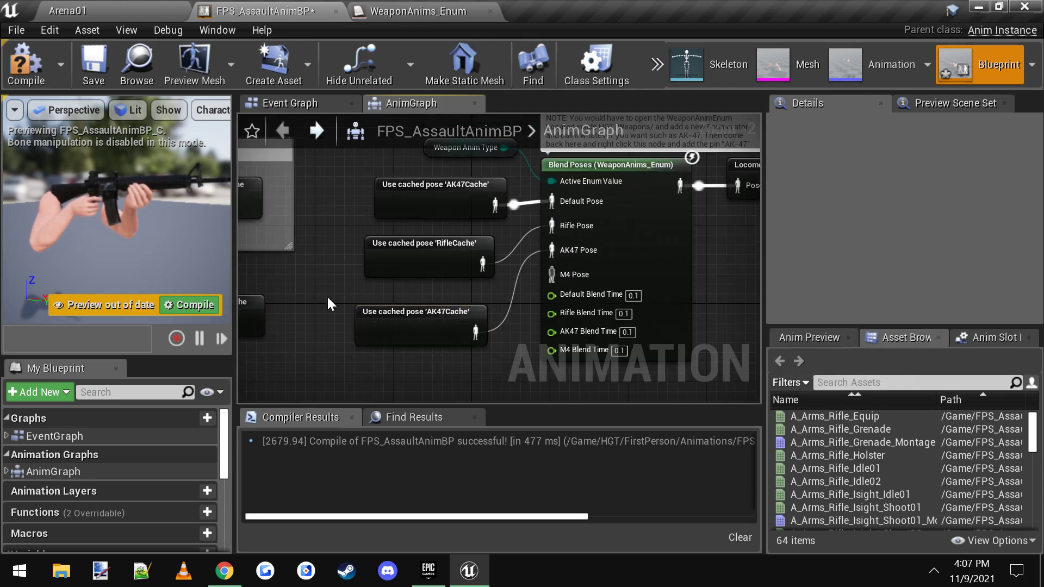
- Open the AK47Locomotion state machine and examine its idle, walk and sprint states and the transitions between them
{"action": "right_click_drag", "start_coordinate": [435, 297], "coordinate": [578, 300]}
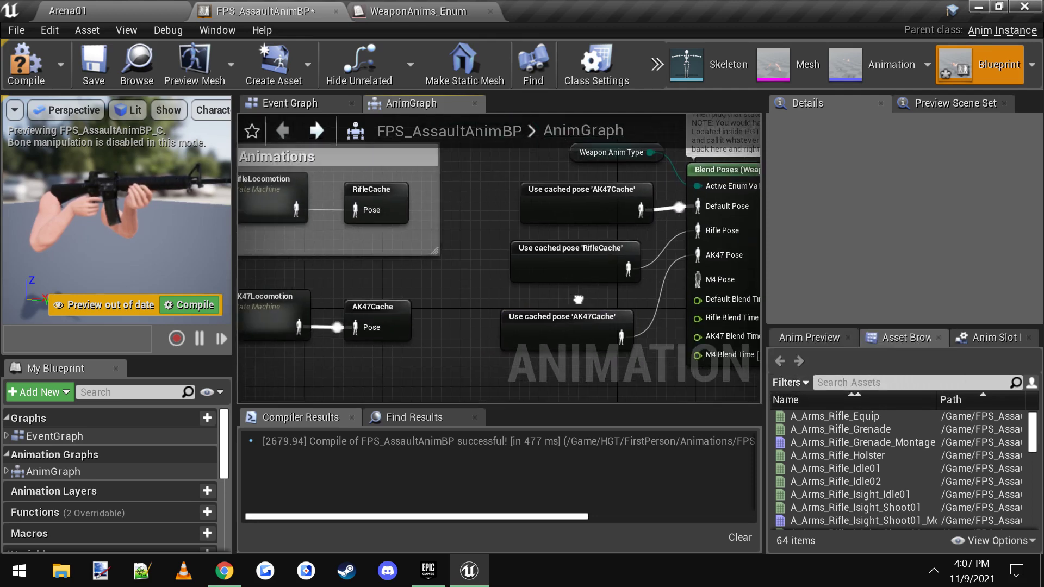
{"action": "left_click", "coordinate": [569, 335]}
{"action": "right_click_drag", "start_coordinate": [419, 295], "coordinate": [560, 277]}
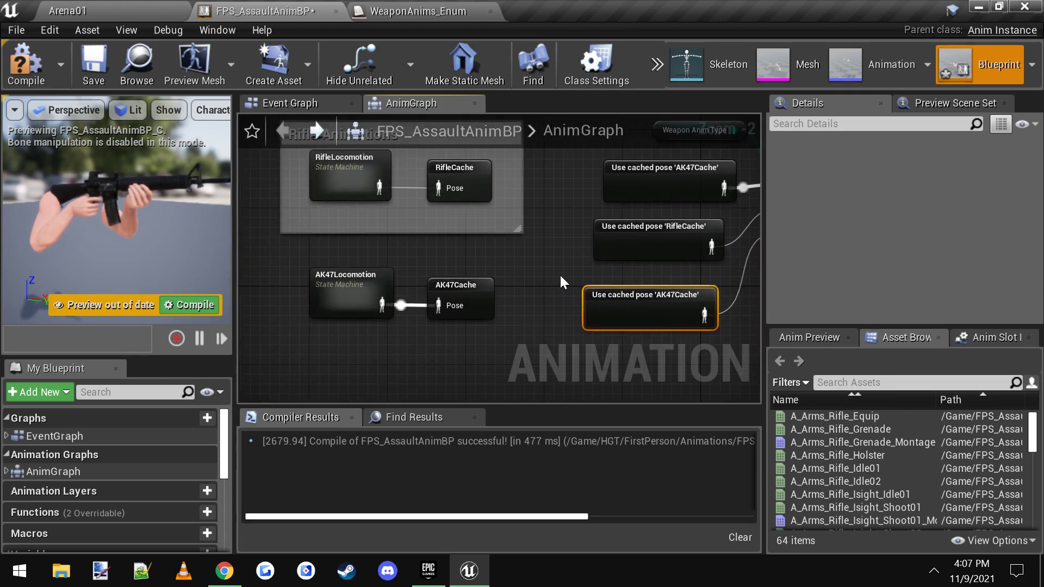
{"action": "left_click", "coordinate": [560, 276]}
{"action": "scroll", "coordinate": [338, 311], "scroll_direction": "up", "scroll_amount": 1}
{"action": "left_click", "coordinate": [351, 305]}
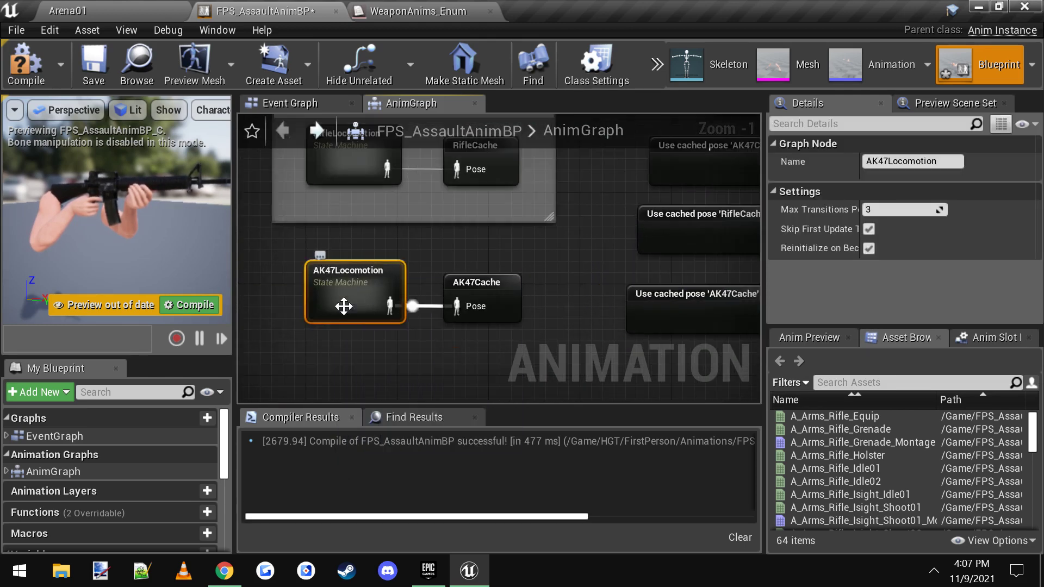
{"action": "double_click", "coordinate": [354, 308]}
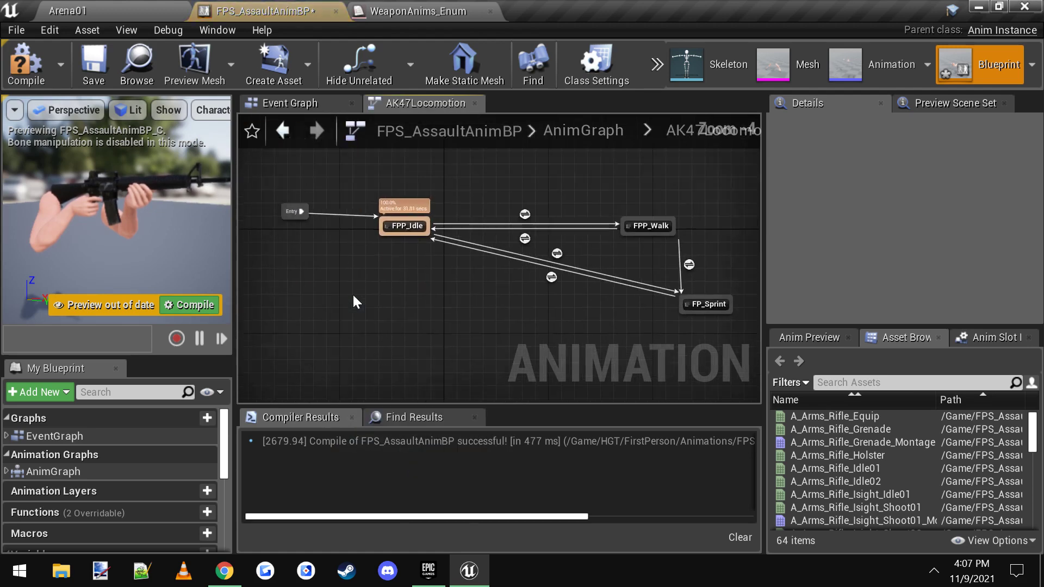
{"action": "right_click_drag", "start_coordinate": [493, 311], "coordinate": [429, 308]}
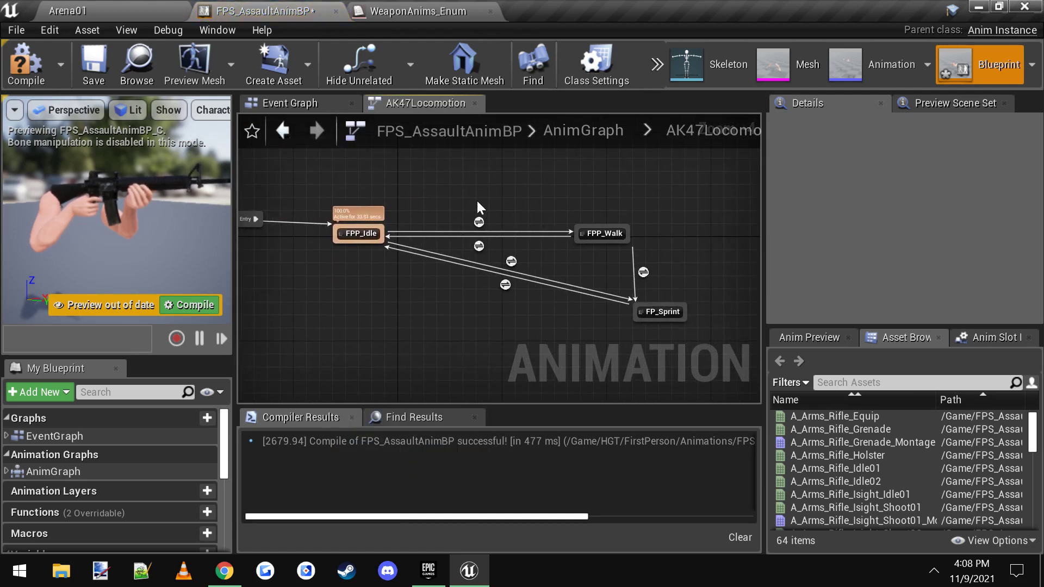
{"action": "right_click_drag", "start_coordinate": [476, 206], "coordinate": [469, 229]}
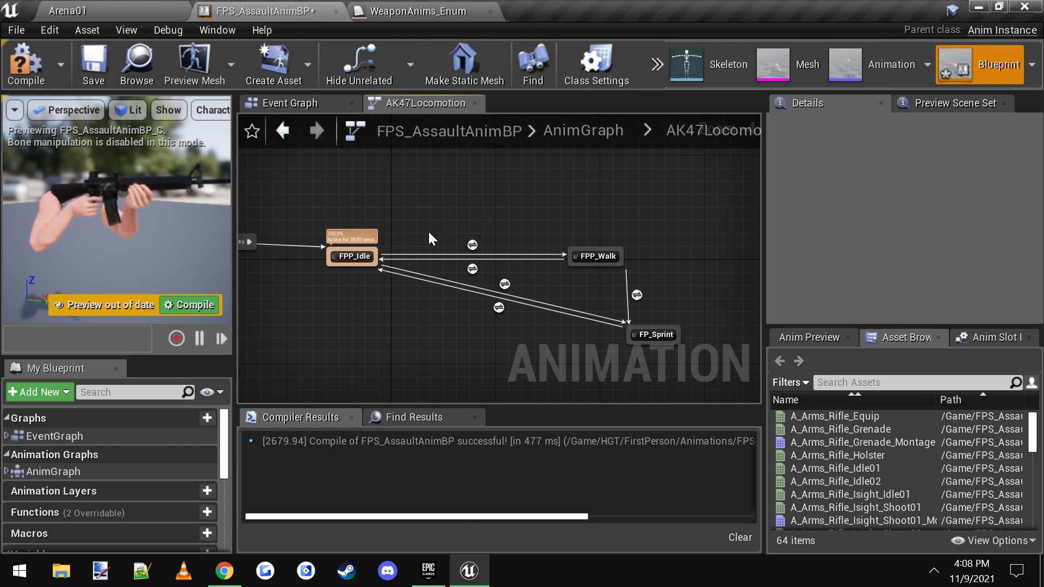
{"action": "right_click_drag", "start_coordinate": [598, 178], "coordinate": [463, 224]}
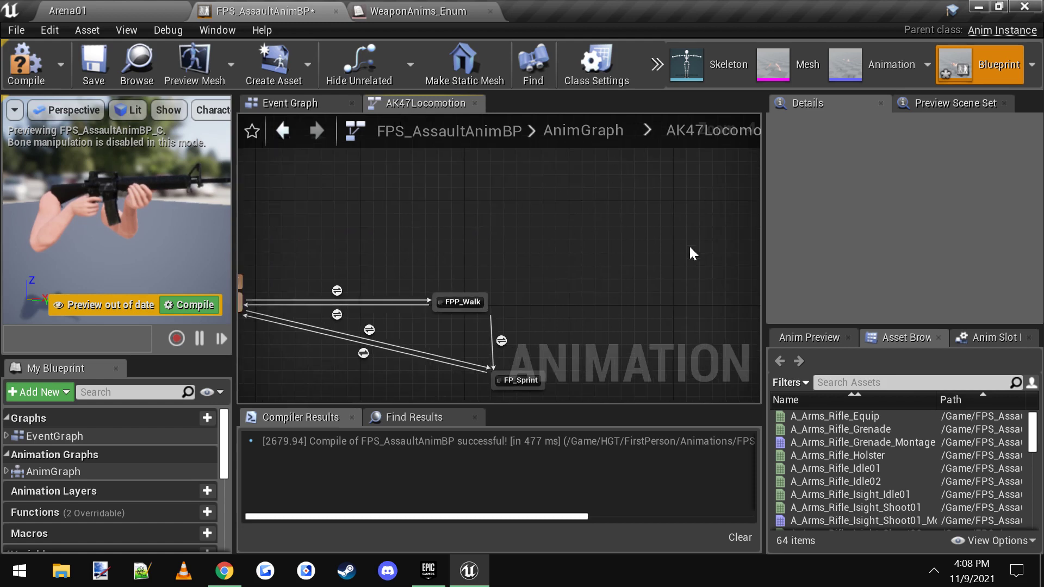
{"action": "right_click_drag", "start_coordinate": [690, 249], "coordinate": [707, 169]}
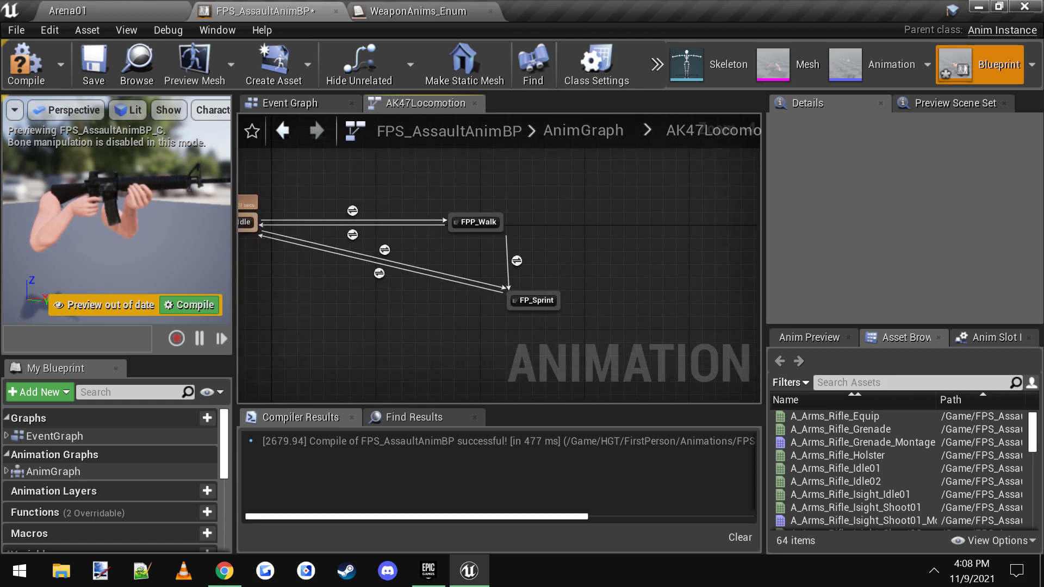
{"action": "right_click_drag", "start_coordinate": [359, 261], "coordinate": [452, 272]}
{"action": "scroll", "coordinate": [339, 244], "scroll_direction": "up", "scroll_amount": 1}
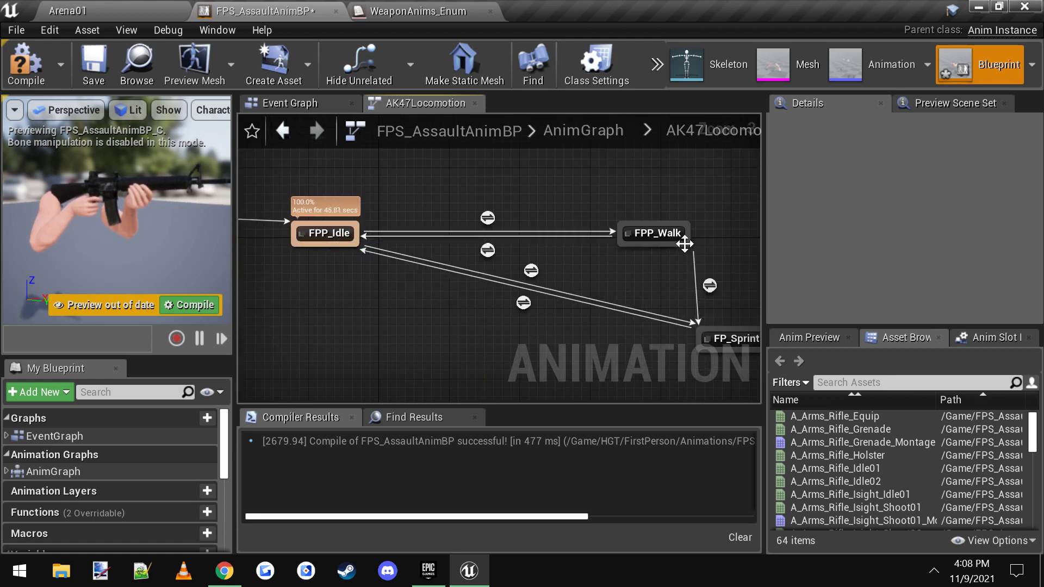
{"action": "right_click_drag", "start_coordinate": [641, 295], "coordinate": [618, 294]}
{"action": "right_click_drag", "start_coordinate": [265, 256], "coordinate": [300, 252]}
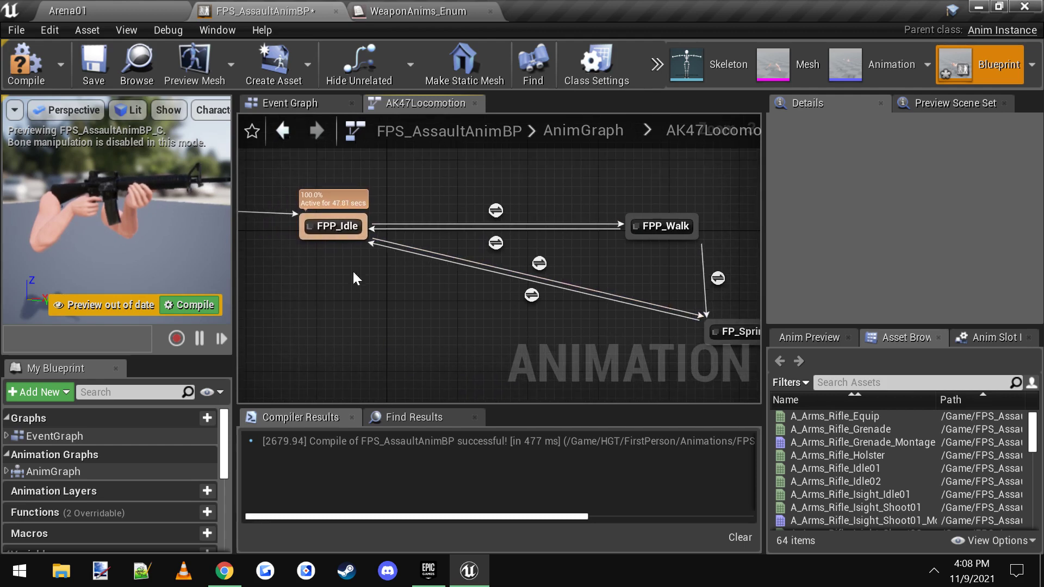
- Open the FPP_Idle state and move the Is Aiming? and both RU74 idle animation nodes closer to Blend Poses by bool
{"action": "double_click", "coordinate": [344, 230]}
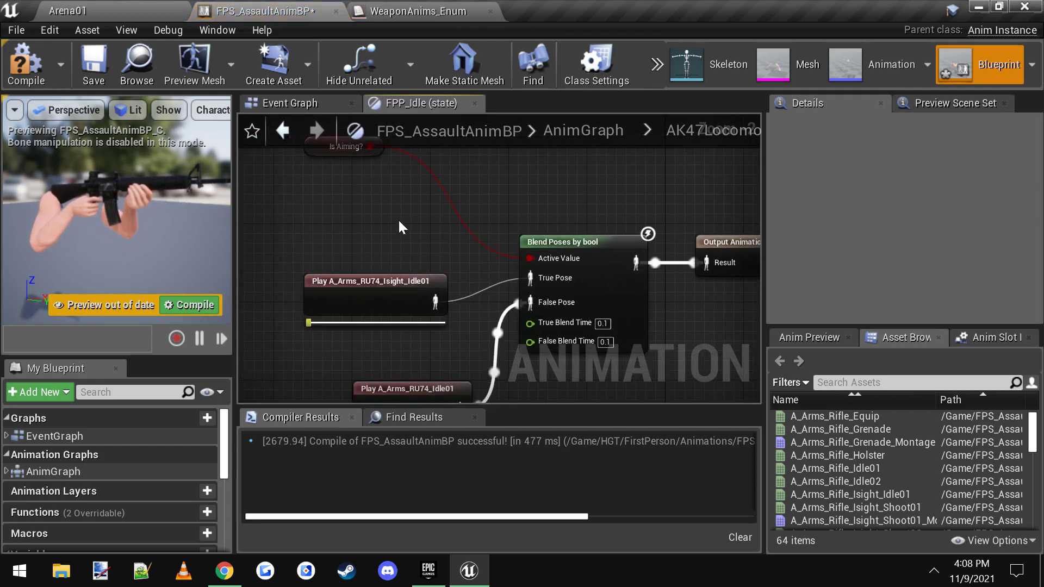
{"action": "scroll", "coordinate": [398, 219], "scroll_direction": "down", "scroll_amount": 1}
{"action": "left_click_drag", "start_coordinate": [333, 170], "coordinate": [412, 240]}
{"action": "left_click", "coordinate": [408, 243]}
{"action": "right_click_drag", "start_coordinate": [409, 248], "coordinate": [397, 223]}
{"action": "left_click", "coordinate": [380, 326]}
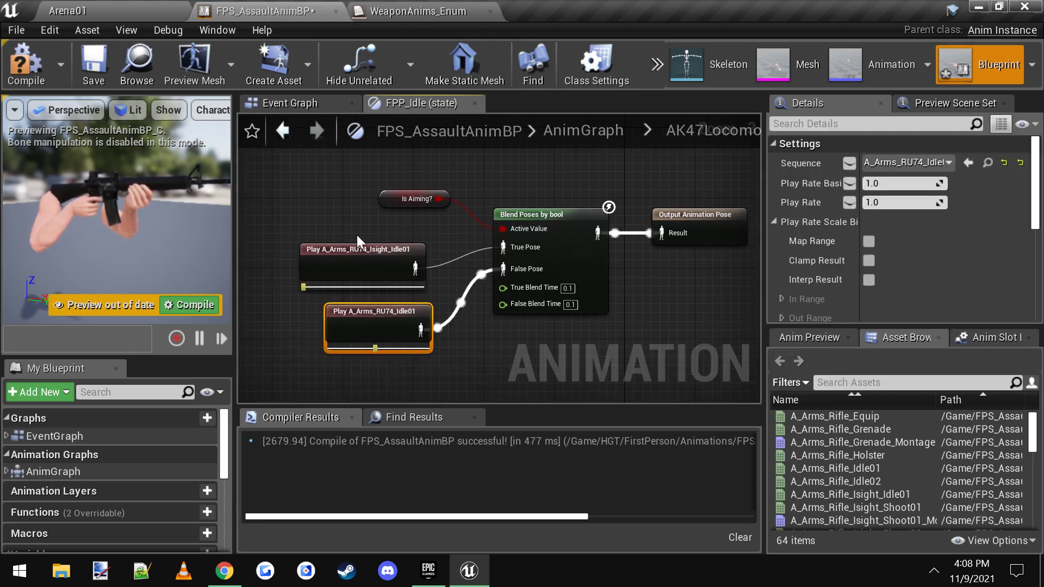
{"action": "left_click_drag", "start_coordinate": [357, 235], "coordinate": [404, 317]}
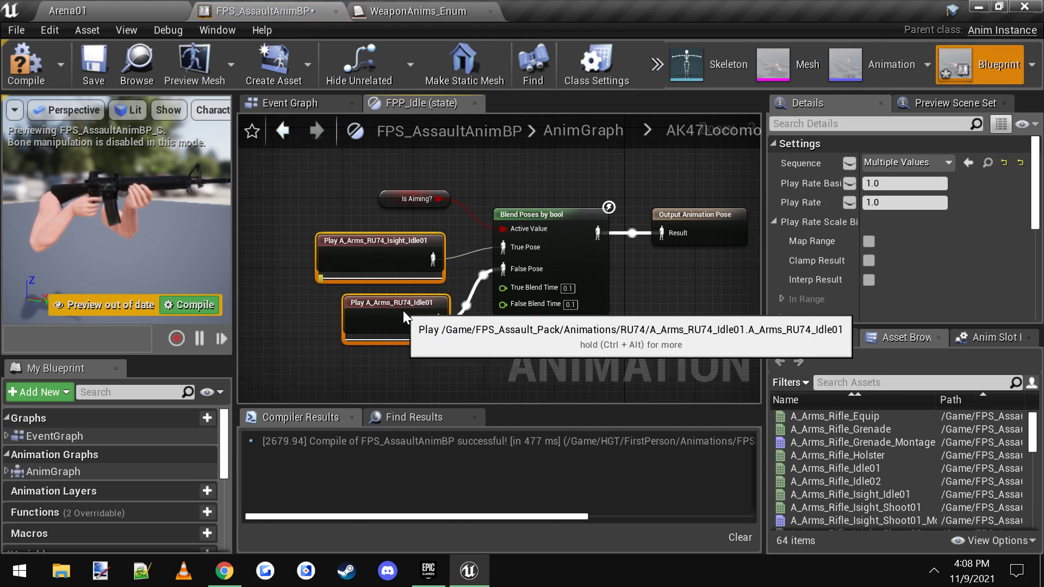
{"action": "left_click", "coordinate": [354, 210]}
{"action": "scroll", "coordinate": [386, 222], "scroll_direction": "up", "scroll_amount": 1}
{"action": "right_click_drag", "start_coordinate": [385, 216], "coordinate": [360, 207]}
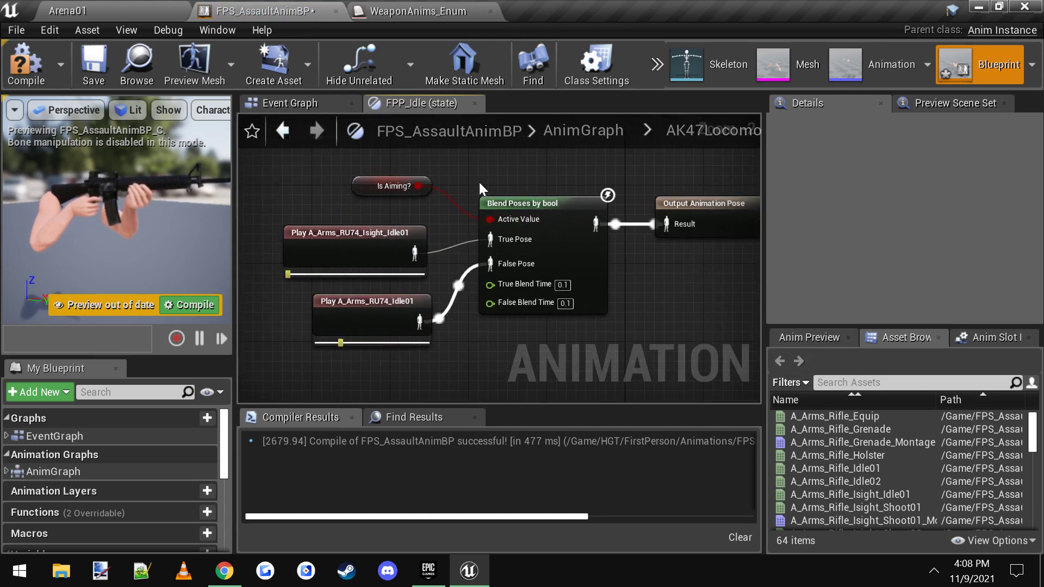
- Preview the A_Arms_RU74_Isight_Idle01 and A_Arms_RU74_Idle01 animations used in FPP_Idle, returning to the animation blueprint after each
{"action": "left_click", "coordinate": [371, 261]}
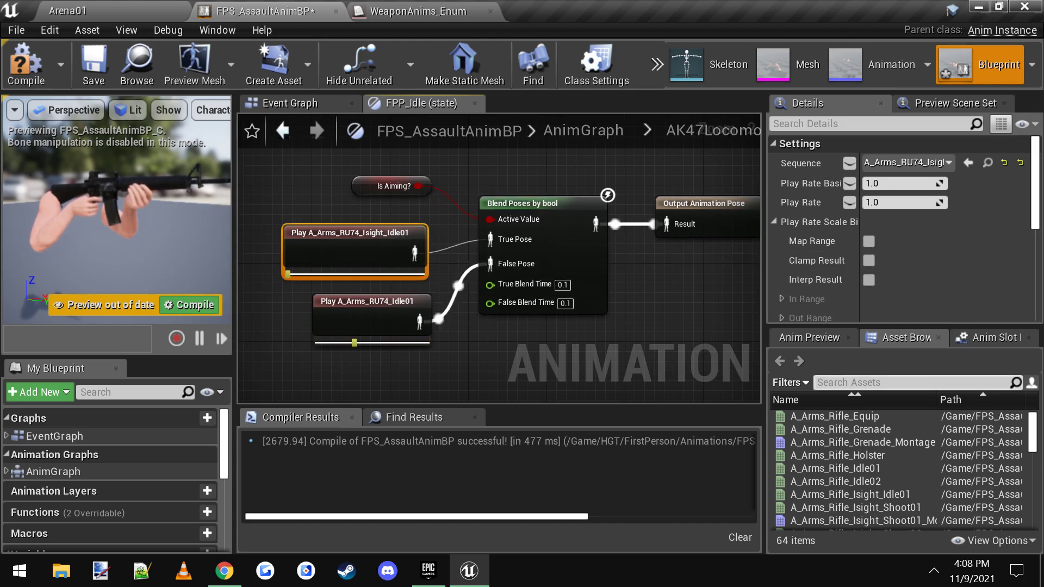
{"action": "double_click", "coordinate": [358, 261]}
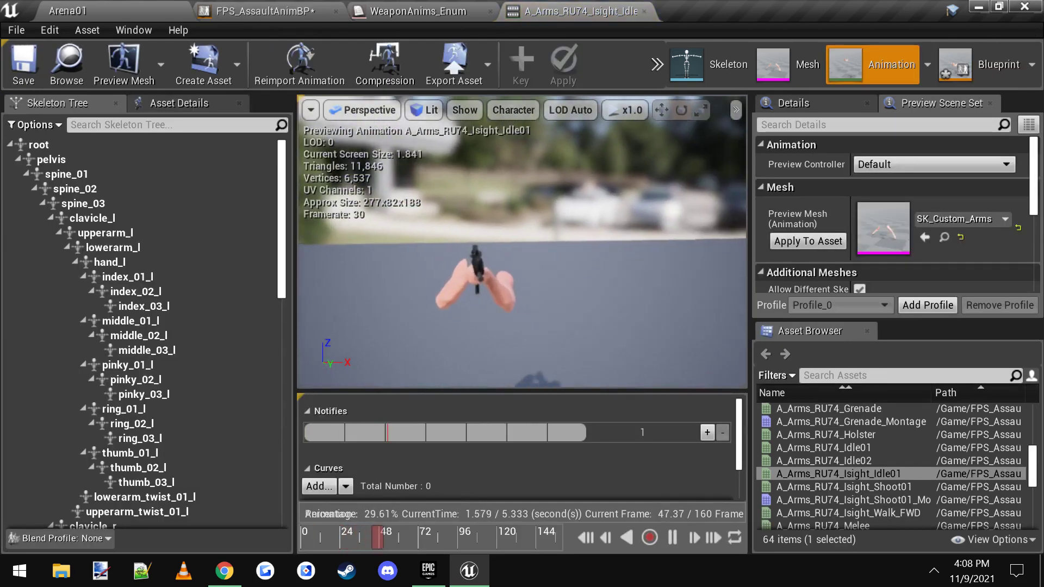
{"action": "left_click", "coordinate": [284, 11]}
{"action": "left_click", "coordinate": [408, 327]}
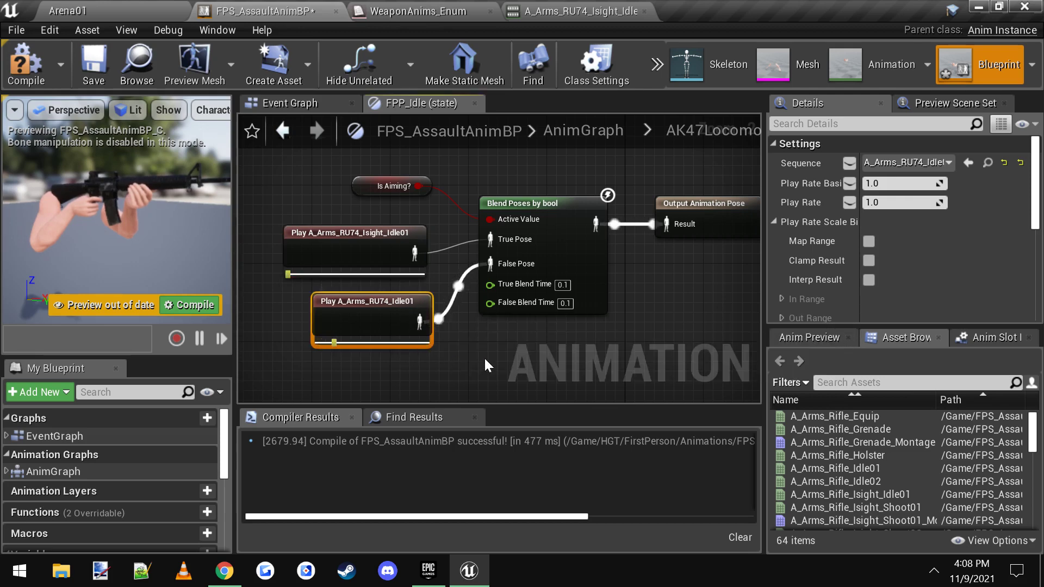
{"action": "right_click_drag", "start_coordinate": [501, 205], "coordinate": [498, 182]}
{"action": "double_click", "coordinate": [375, 310]}
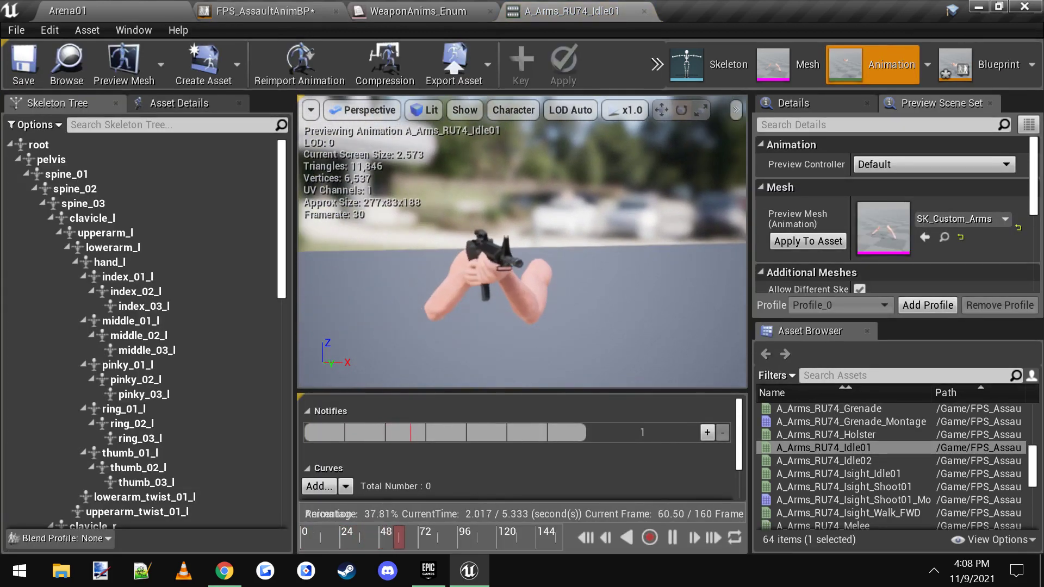
{"action": "left_click", "coordinate": [280, 8]}
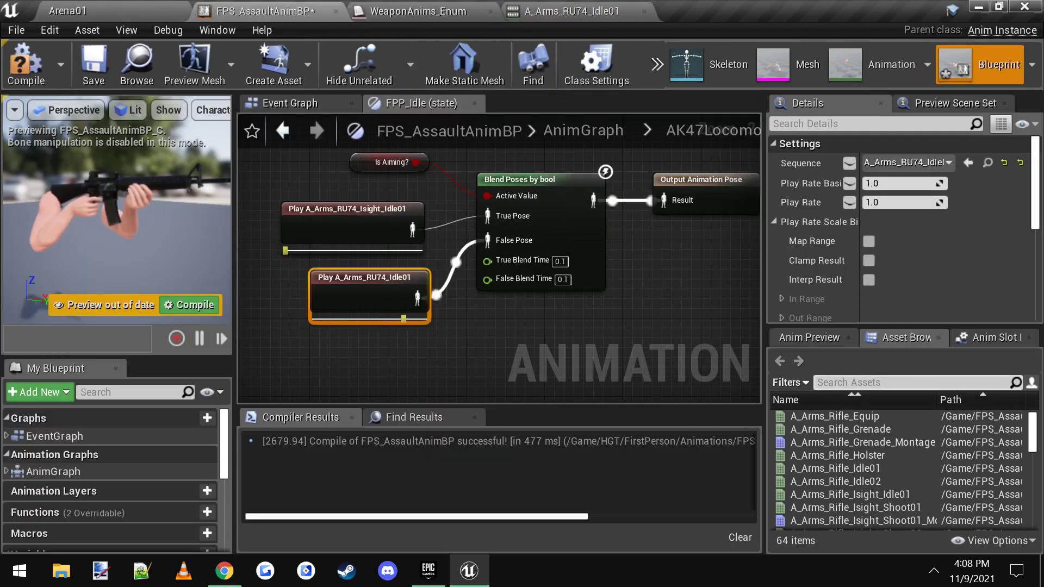
- Filter the available animation assets by "ru" and look at the RU74 animations, selecting A_Arms_RU74_Isight_Idle01
{"action": "type", "text": "ru"}
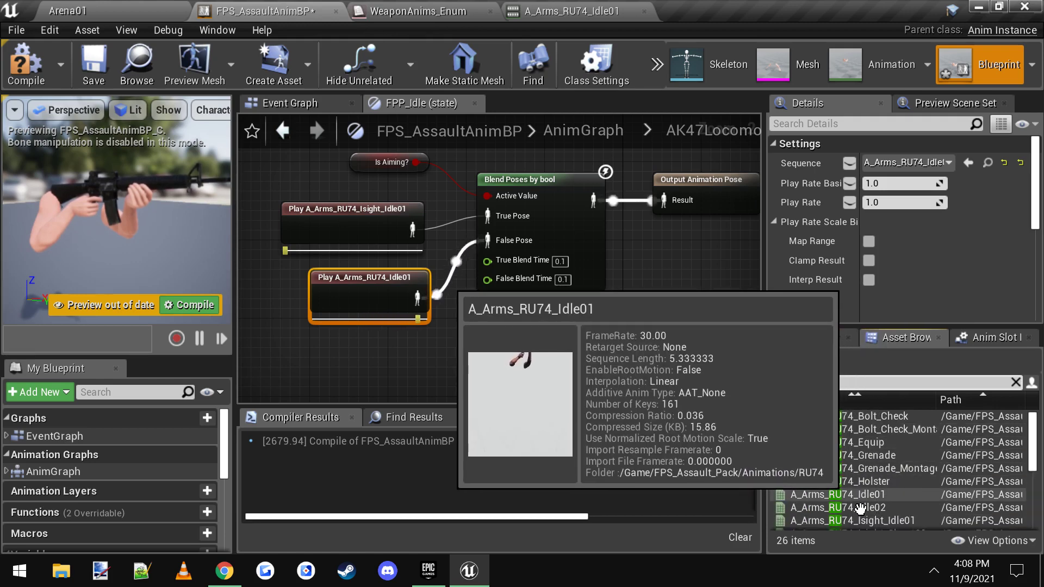
{"action": "left_click", "coordinate": [900, 519]}
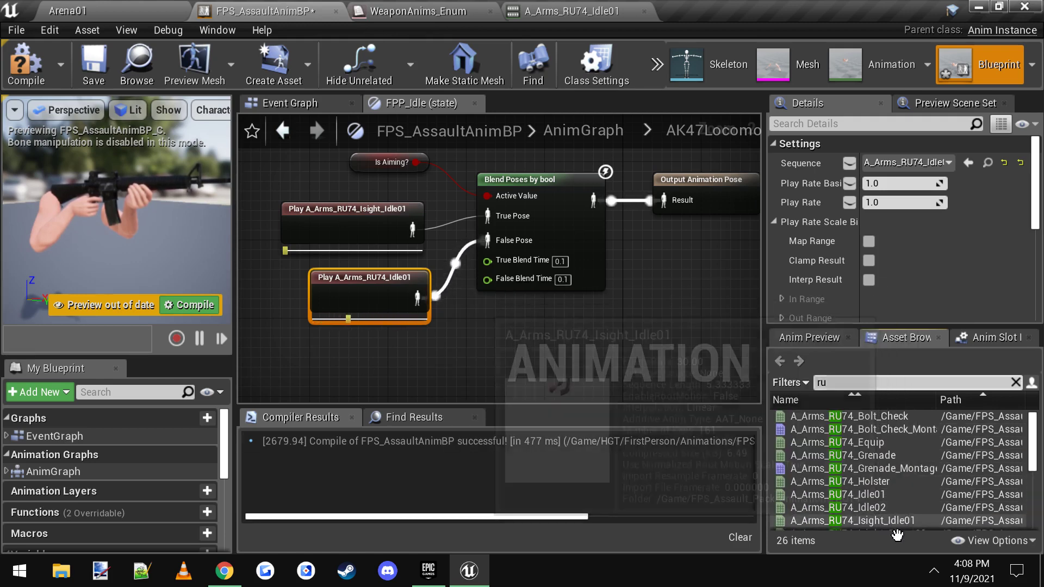
{"action": "left_click", "coordinate": [612, 364]}
{"action": "key", "text": "Home"}
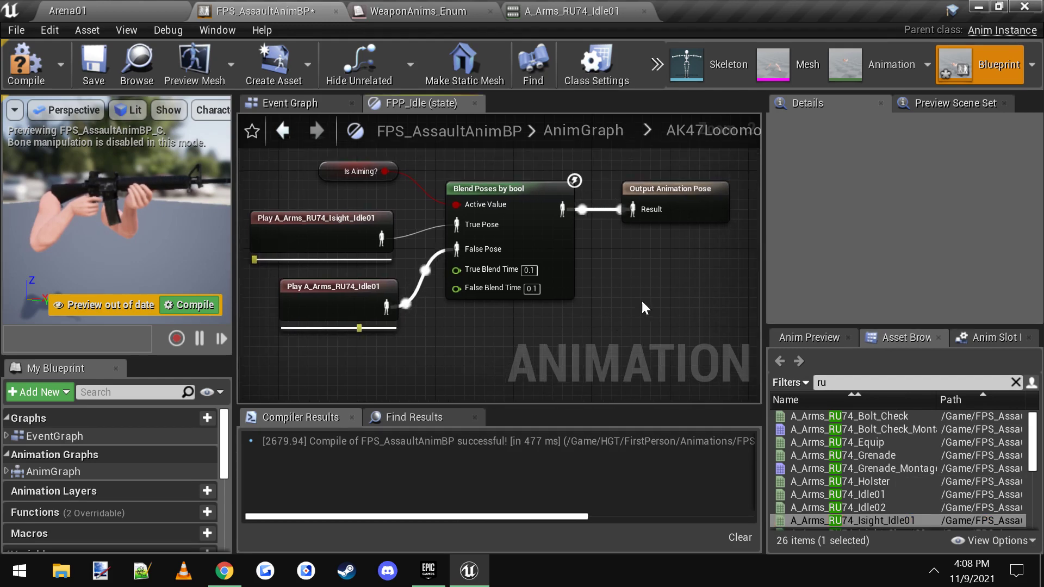
- Widen the graph area, open AK47Locomotion's FPP_Walk state and move its Is Aiming? and A_Arms_RU74_Idle01 nodes closer to Blend Poses by bool
{"action": "left_click_drag", "start_coordinate": [773, 289], "coordinate": [835, 294]}
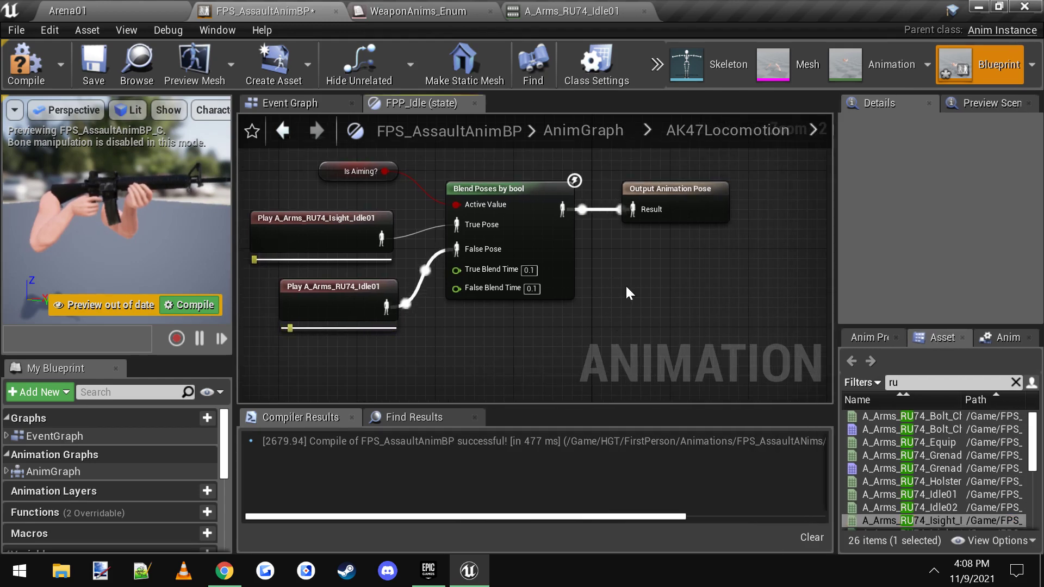
{"action": "key", "text": "alt+Left"}
{"action": "double_click", "coordinate": [669, 226]}
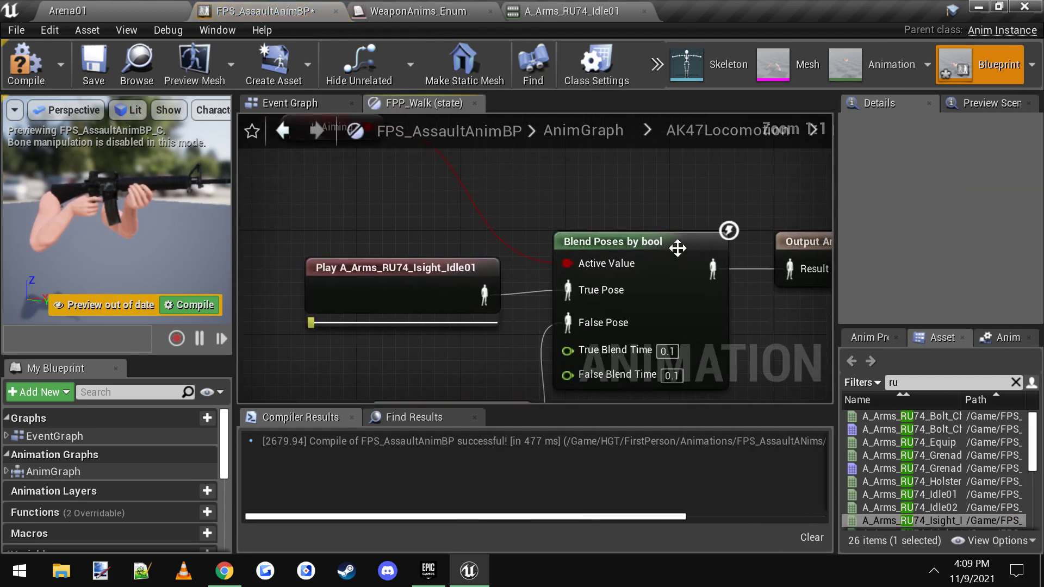
{"action": "left_click_drag", "start_coordinate": [365, 177], "coordinate": [453, 236]}
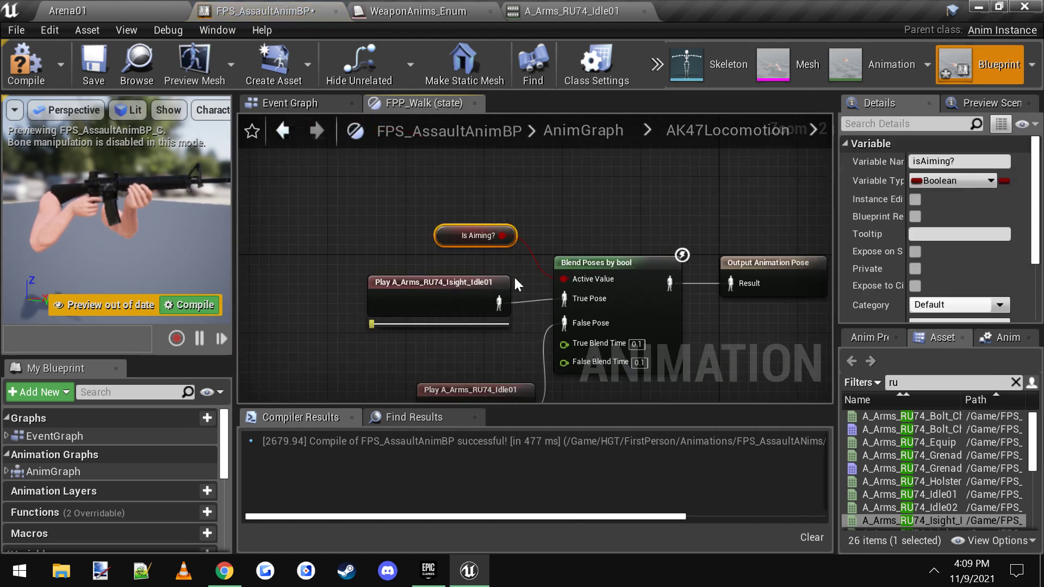
{"action": "key", "text": "Home"}
{"action": "left_click", "coordinate": [389, 228]}
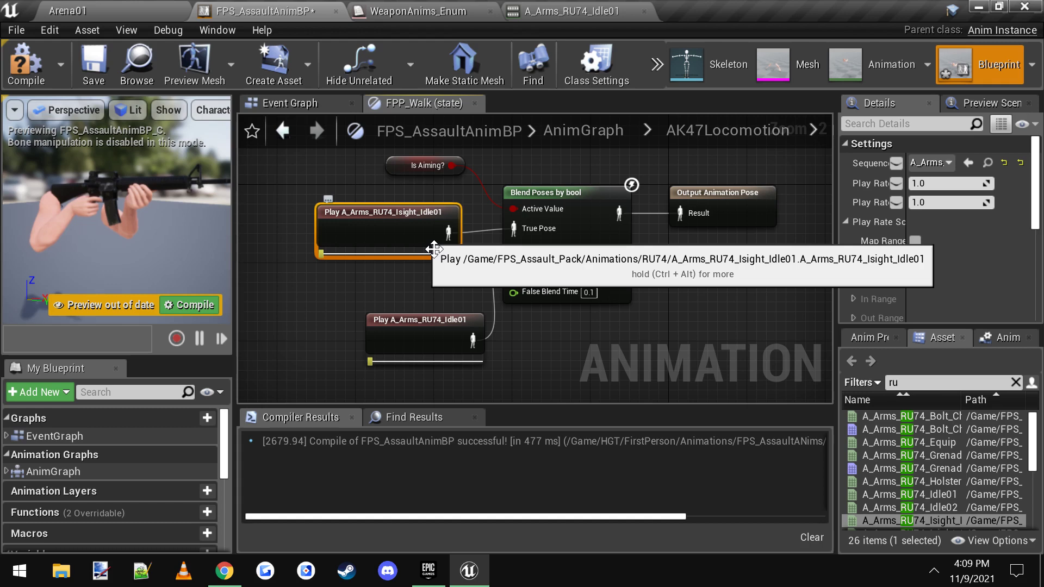
{"action": "left_click_drag", "start_coordinate": [451, 348], "coordinate": [430, 327]}
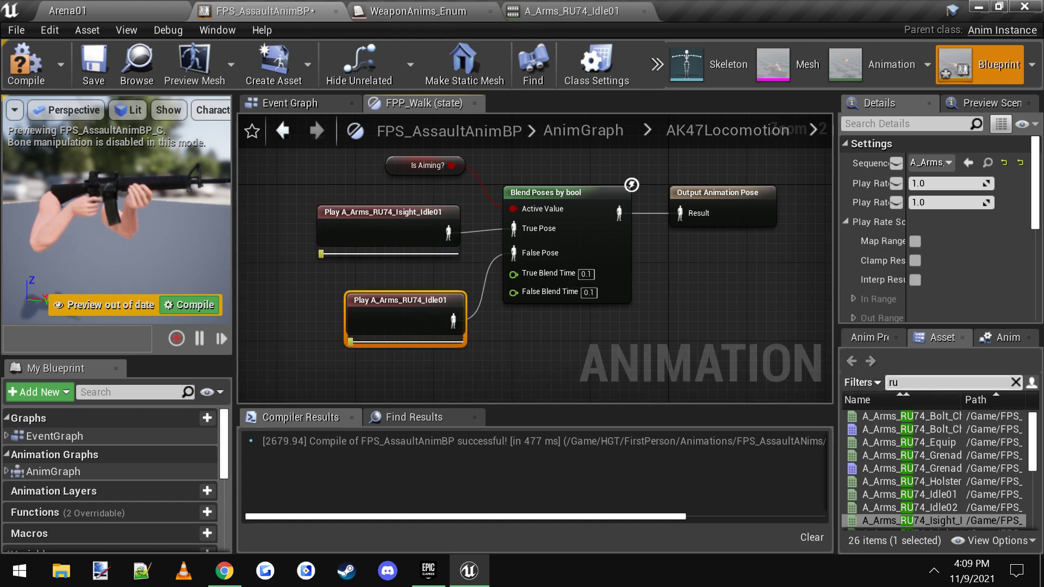
- Filter the available animation assets by "ru74" and add A_Arms_RU74_Walk_FWD to the FPP_Walk graph
{"action": "type", "text": "ru7"}
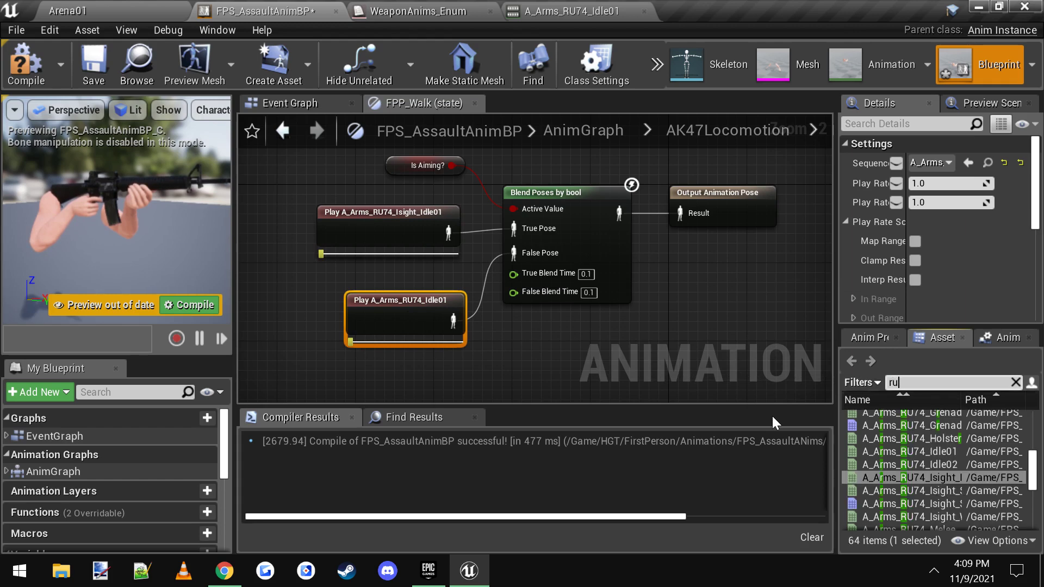
{"action": "type", "text": "4"}
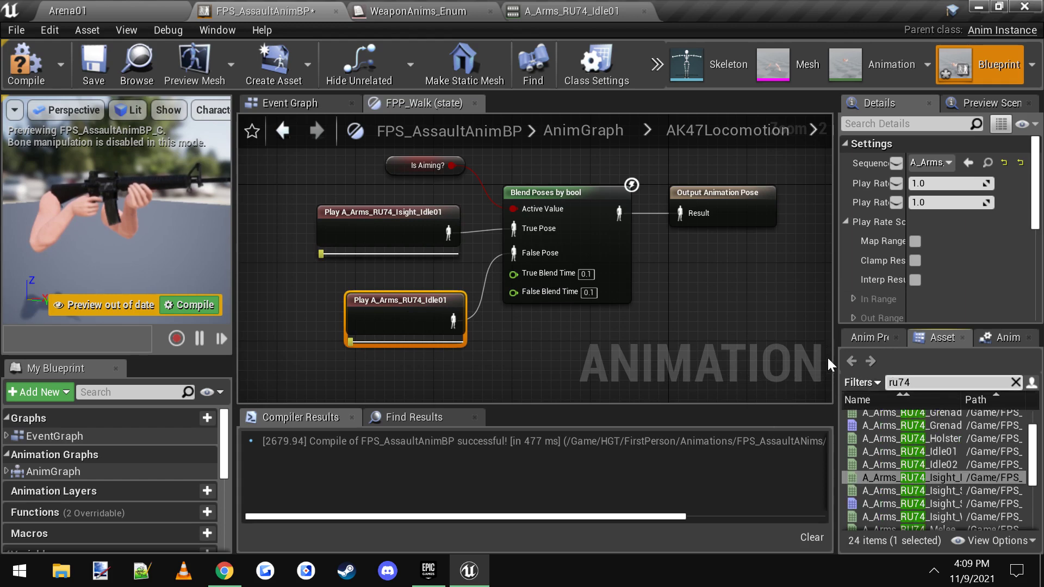
{"action": "scroll", "coordinate": [949, 484], "scroll_direction": "down", "scroll_amount": 2}
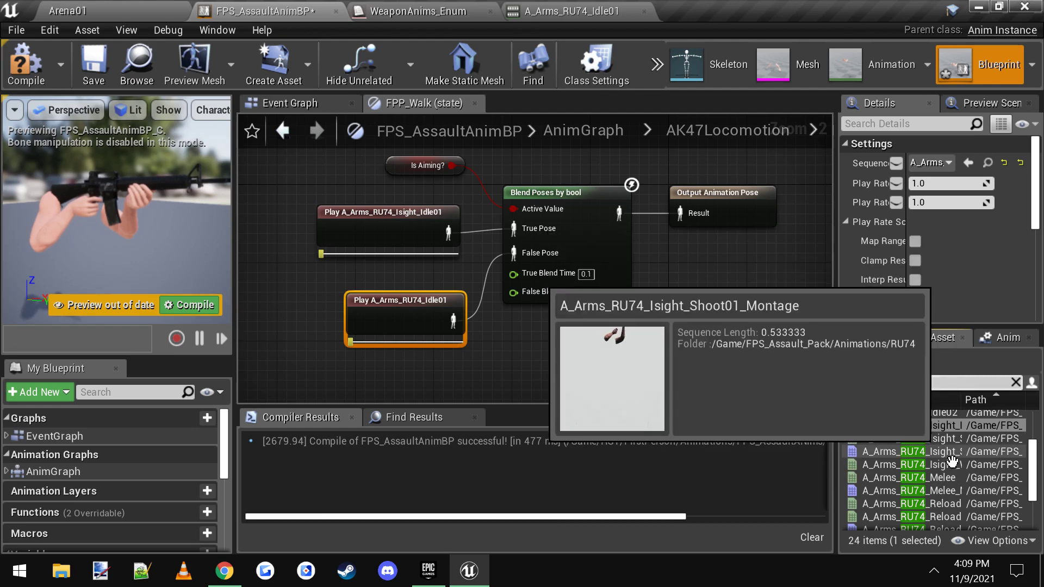
{"action": "scroll", "coordinate": [956, 487], "scroll_direction": "down", "scroll_amount": 6}
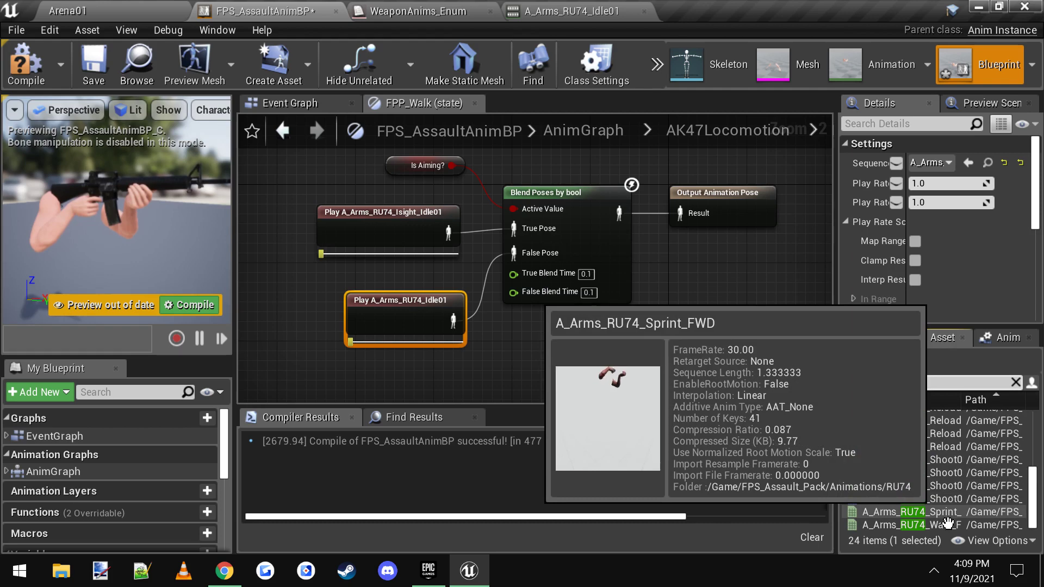
{"action": "mouse_move", "coordinate": [951, 529]}
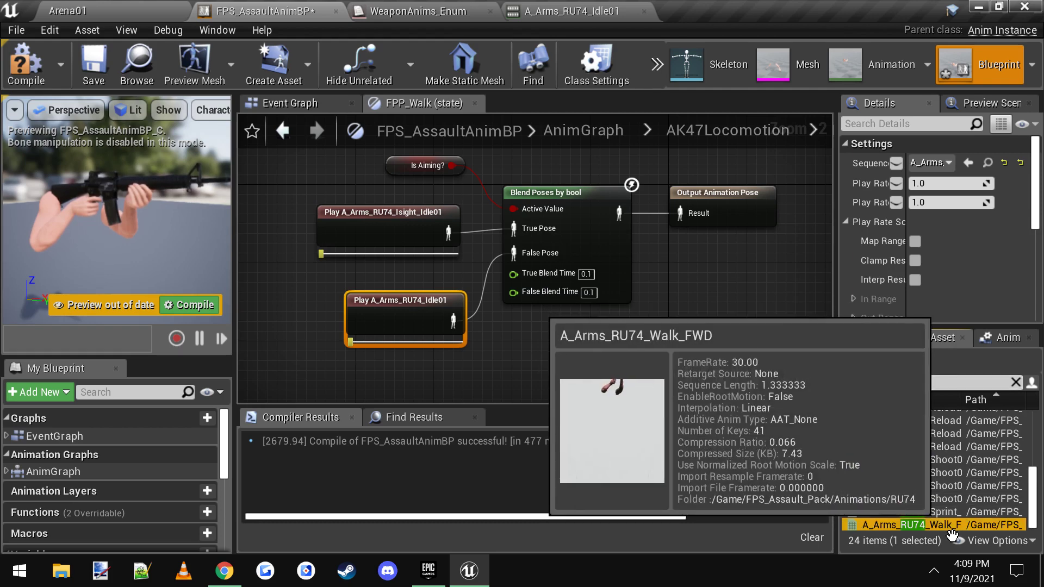
{"action": "left_click_drag", "start_coordinate": [953, 535], "coordinate": [560, 359]}
- Connect A_Arms_RU74_Walk_FWD to False Pose, delete the A_Arms_RU74_Idle01 node and place the walk node under the Isight_Idle01 node
{"action": "right_click_drag", "start_coordinate": [537, 368], "coordinate": [570, 320]}
{"action": "left_click_drag", "start_coordinate": [570, 320], "coordinate": [559, 204]}
{"action": "left_click", "coordinate": [479, 270]}
{"action": "key", "text": "Delete"}
{"action": "left_click_drag", "start_coordinate": [448, 335], "coordinate": [448, 256]}
{"action": "right_click_drag", "start_coordinate": [532, 286], "coordinate": [466, 329]}
{"action": "left_click", "coordinate": [457, 321]}
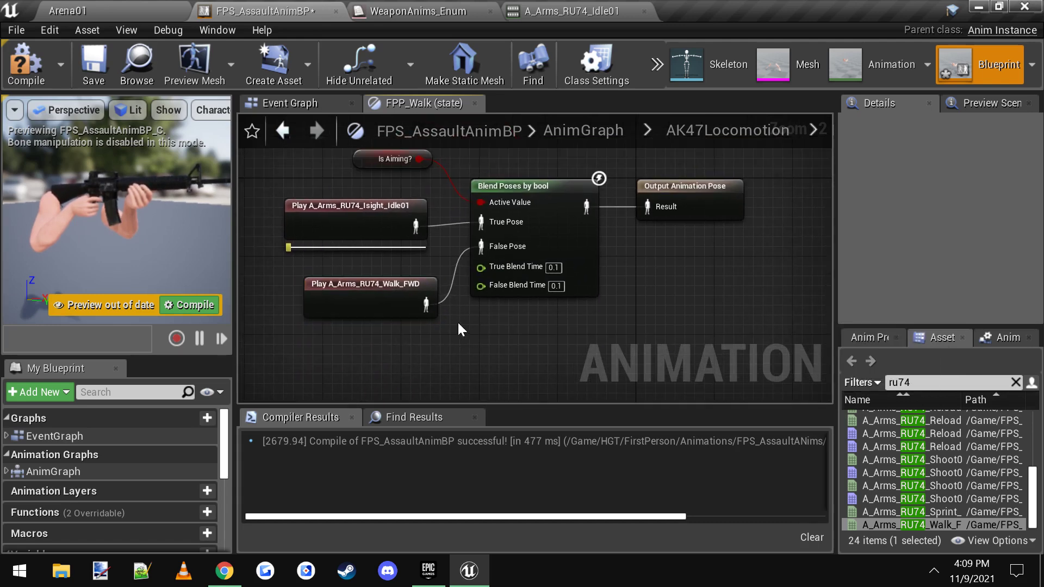
- Filter the animation assets by "isight", widen the asset list and look through the iron-sight animations
{"action": "left_click", "coordinate": [382, 305]}
{"action": "left_click", "coordinate": [407, 252]}
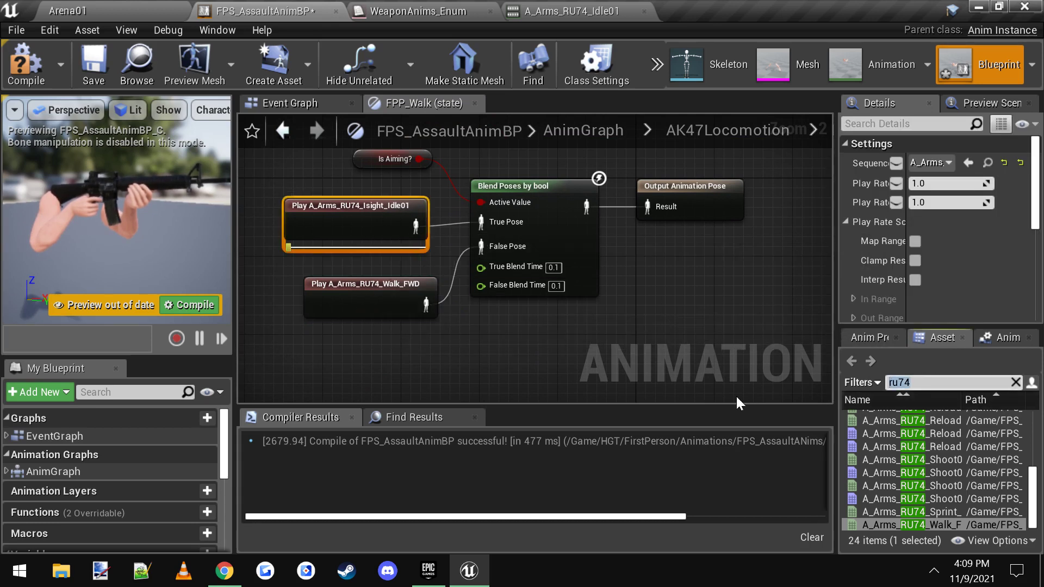
{"action": "type", "text": "isight"}
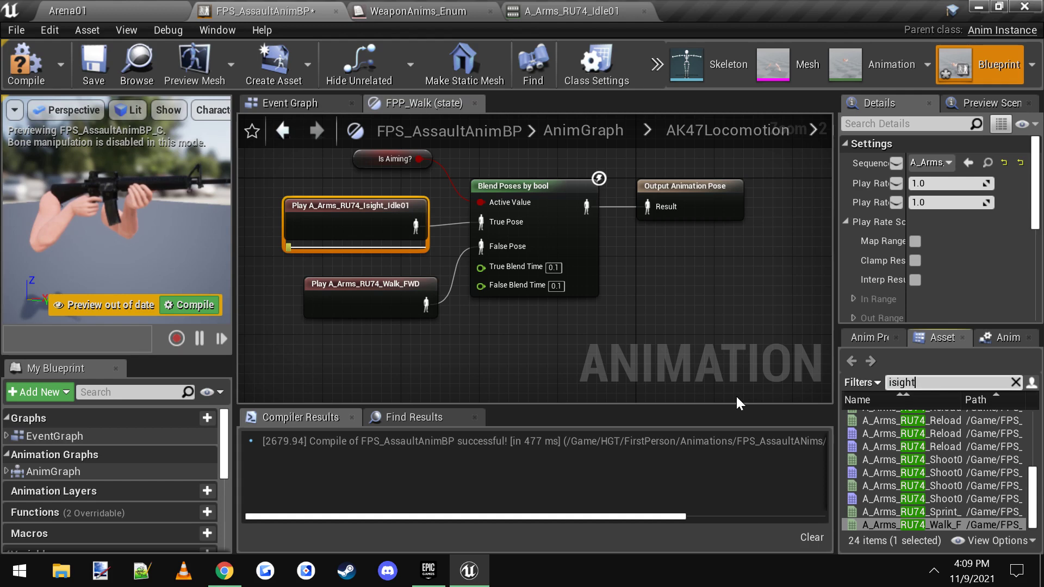
{"action": "left_click_drag", "start_coordinate": [841, 399], "coordinate": [780, 399]}
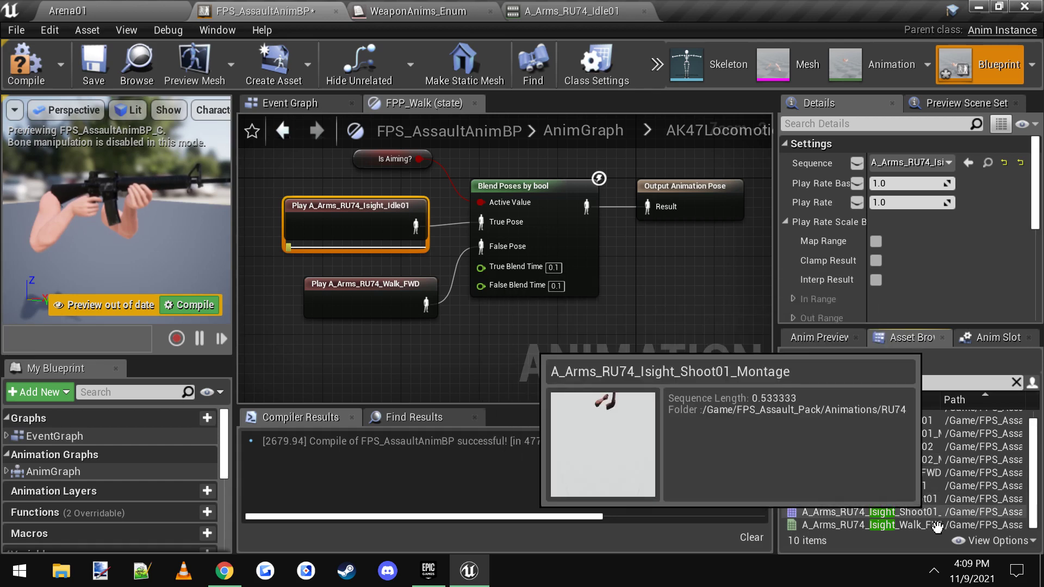
{"action": "scroll", "coordinate": [944, 501], "scroll_direction": "up", "scroll_amount": 1}
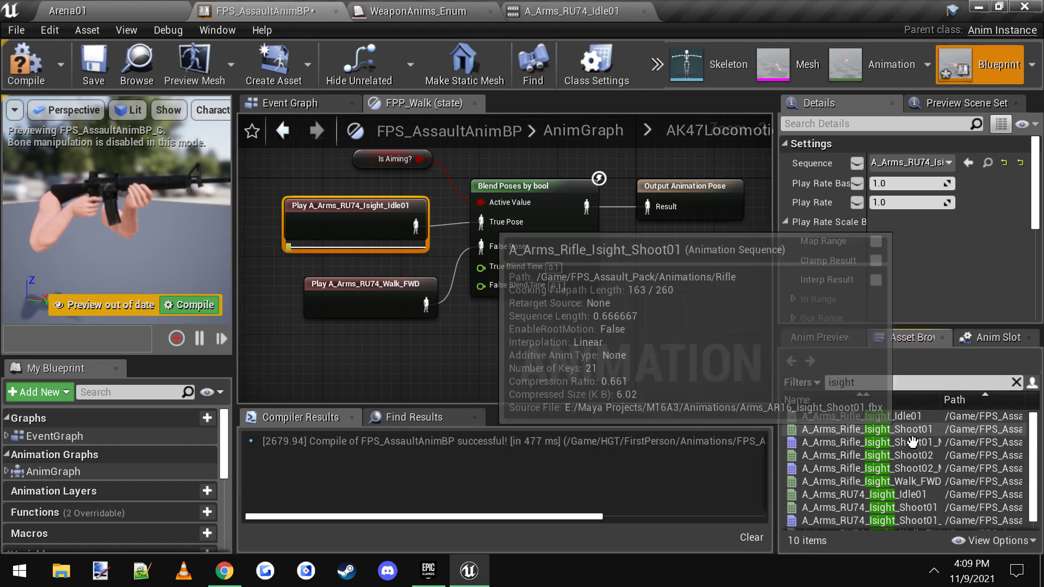
{"action": "left_click", "coordinate": [481, 311]}
{"action": "right_click_drag", "start_coordinate": [486, 317], "coordinate": [517, 348]}
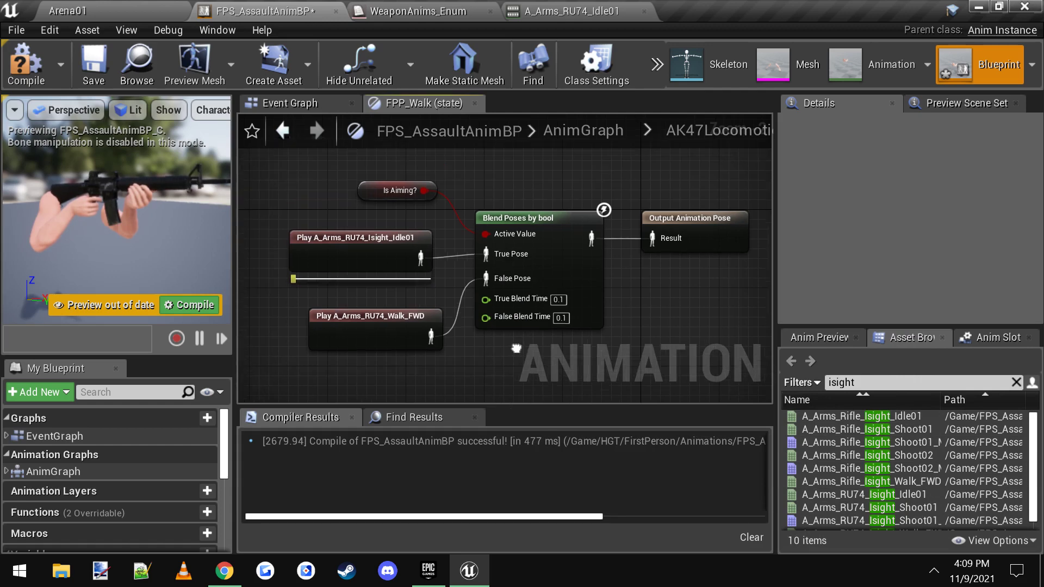
{"action": "left_click", "coordinate": [430, 254]}
- Open AK47Locomotion's FP_Sprint state and delete its FPP_RifleRoadieRun animation node
{"action": "key", "text": "alt+Left"}
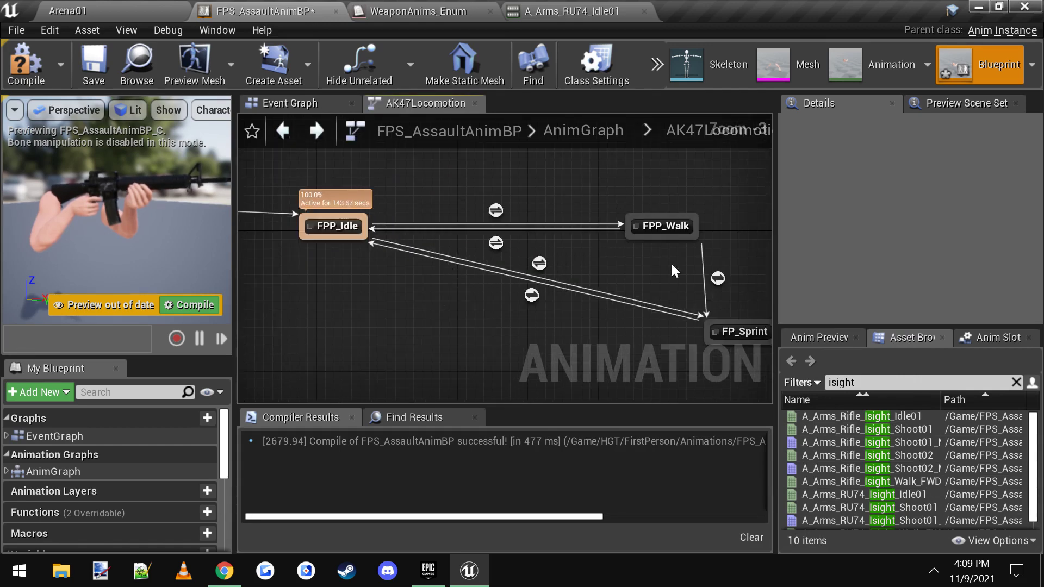
{"action": "double_click", "coordinate": [689, 318]}
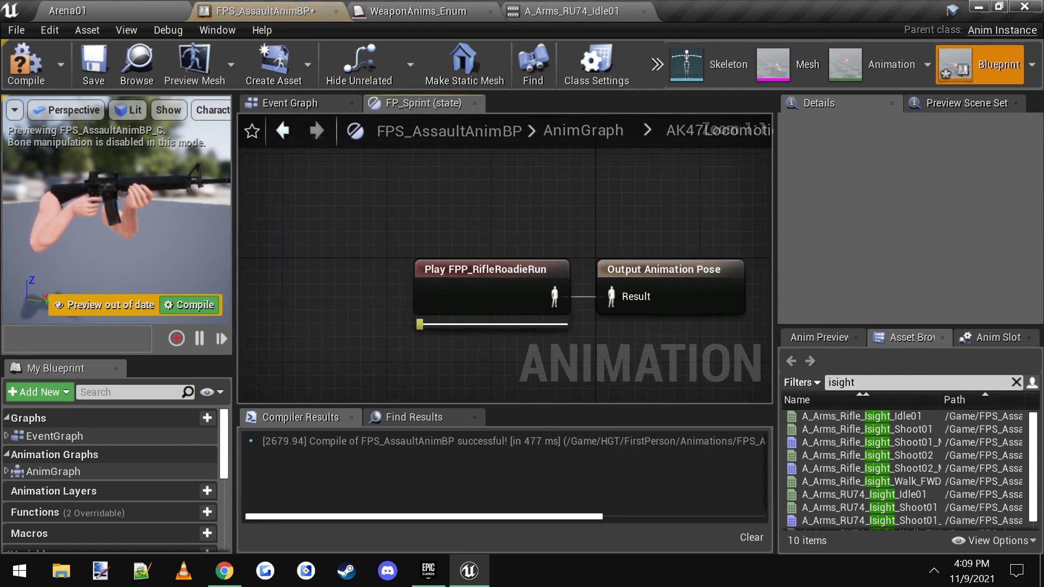
{"action": "left_click", "coordinate": [488, 246]}
{"action": "key", "text": "Delete"}
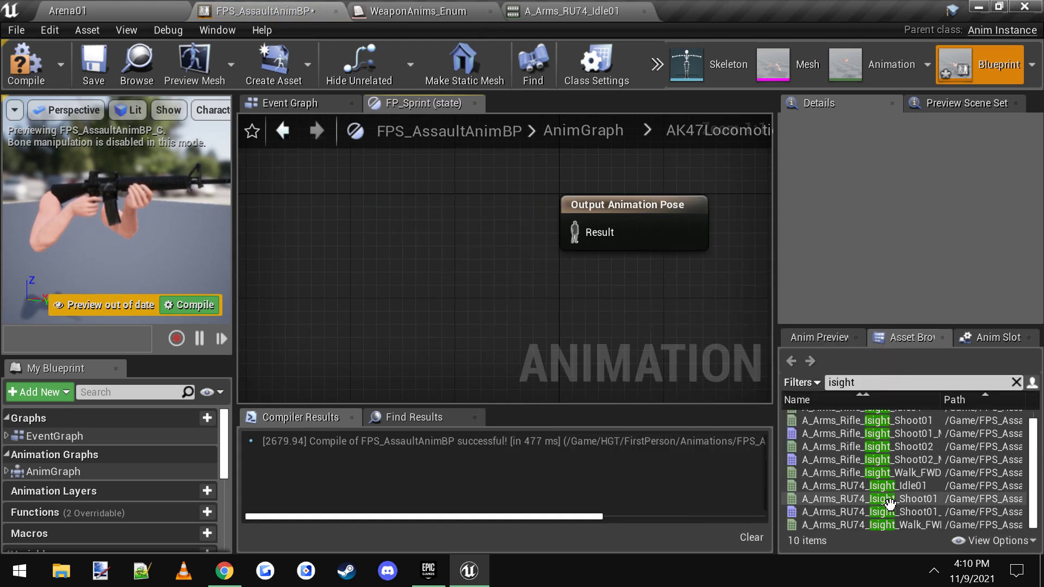
- Filter the animation assets by "ru", add A_Arms_RU74_Sprint_FWD to the FP_Sprint graph and connect it to Output Animation Pose
{"action": "scroll", "coordinate": [893, 524], "scroll_direction": "down", "scroll_amount": 1}
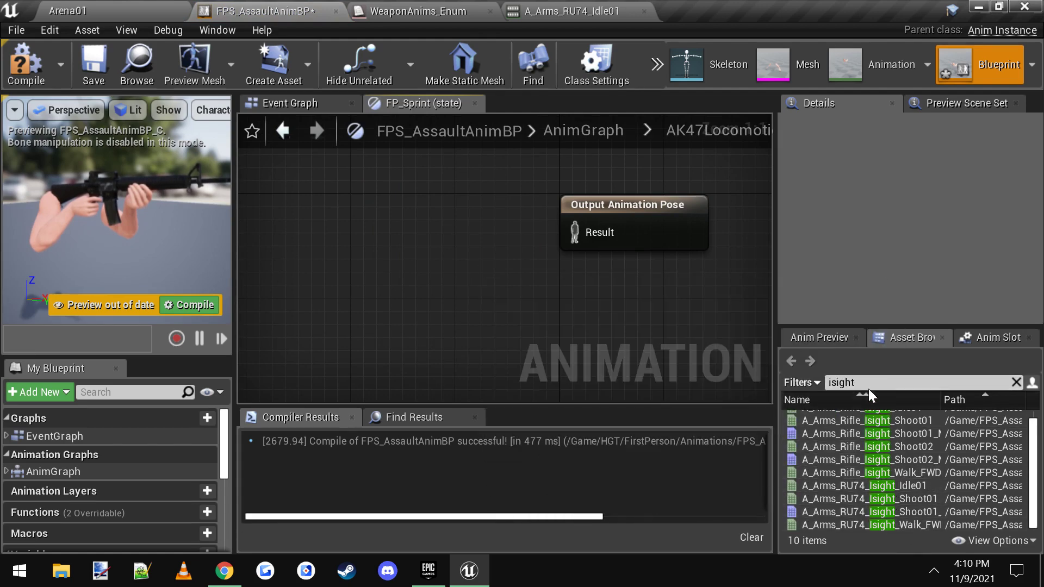
{"action": "type", "text": "ru"}
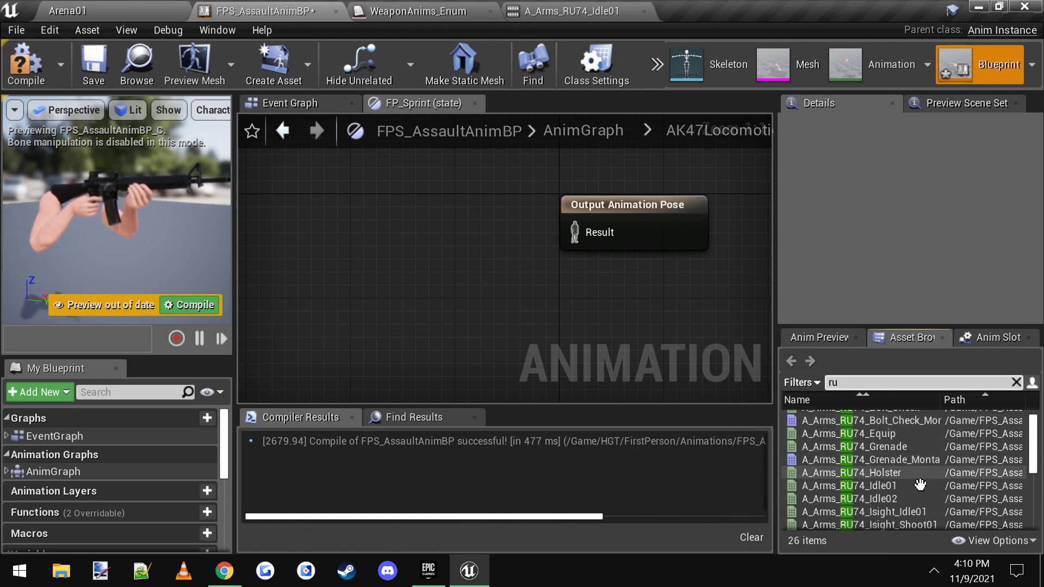
{"action": "scroll", "coordinate": [920, 484], "scroll_direction": "down", "scroll_amount": 2}
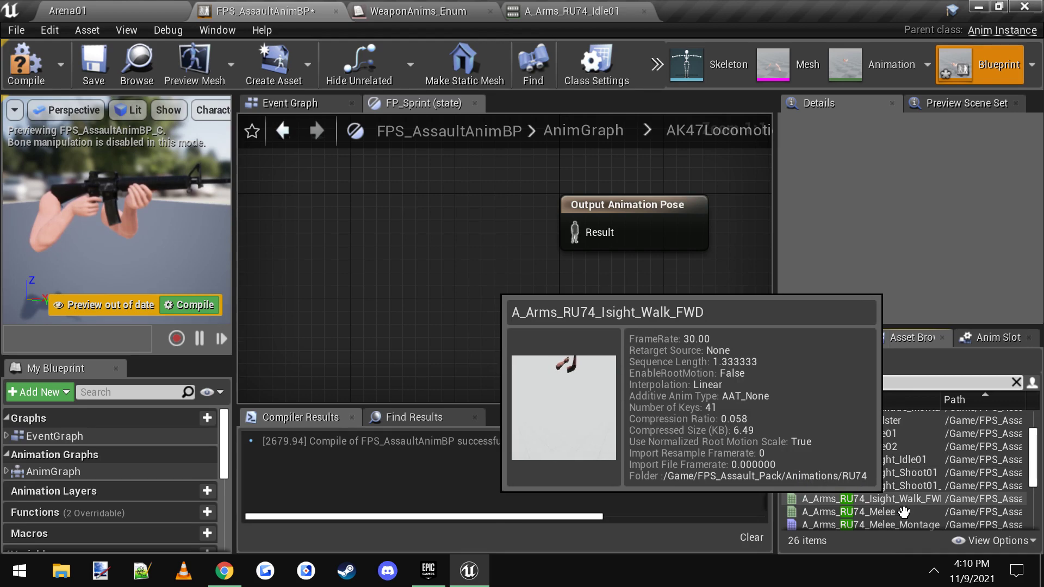
{"action": "scroll", "coordinate": [904, 513], "scroll_direction": "down", "scroll_amount": 5}
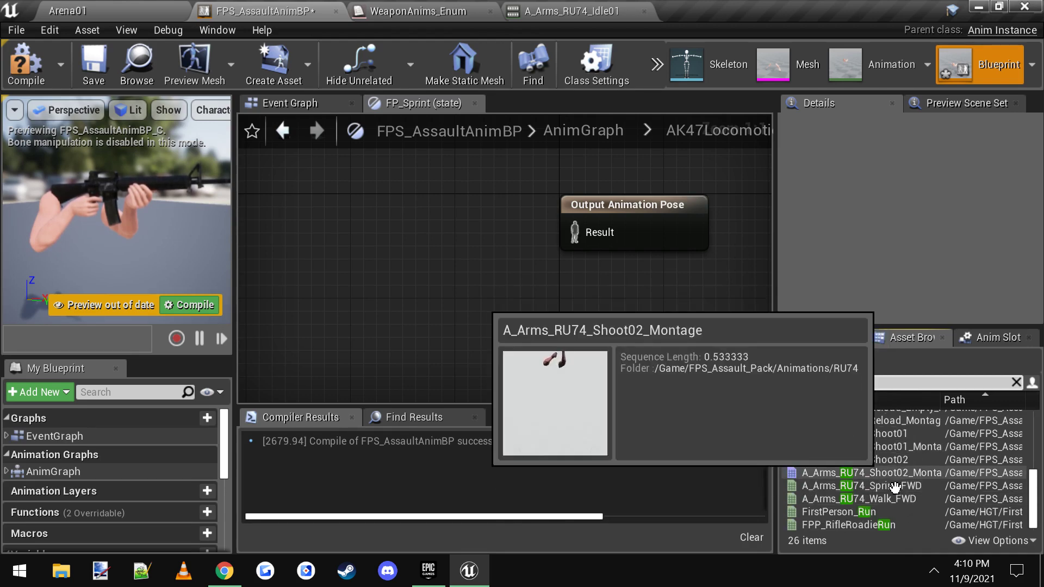
{"action": "left_click_drag", "start_coordinate": [892, 485], "coordinate": [443, 247]}
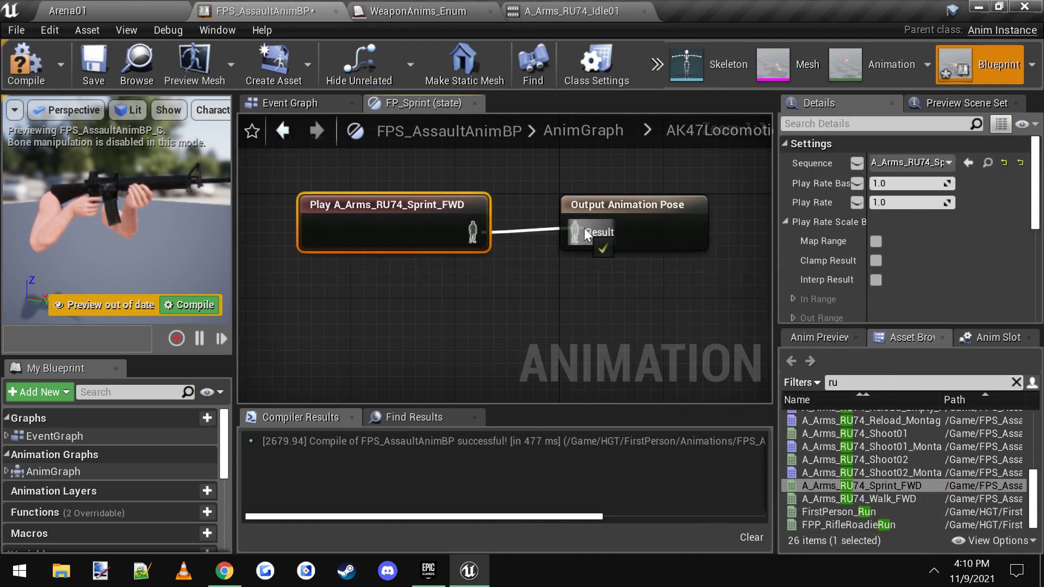
{"action": "left_click_drag", "start_coordinate": [584, 228], "coordinate": [583, 231]}
{"action": "left_click", "coordinate": [563, 292]}
- Reopen the FPP_Walk state and add A_Arms_RU74_Isight_Walk_FWD to its graph
{"action": "double_click", "coordinate": [553, 308]}
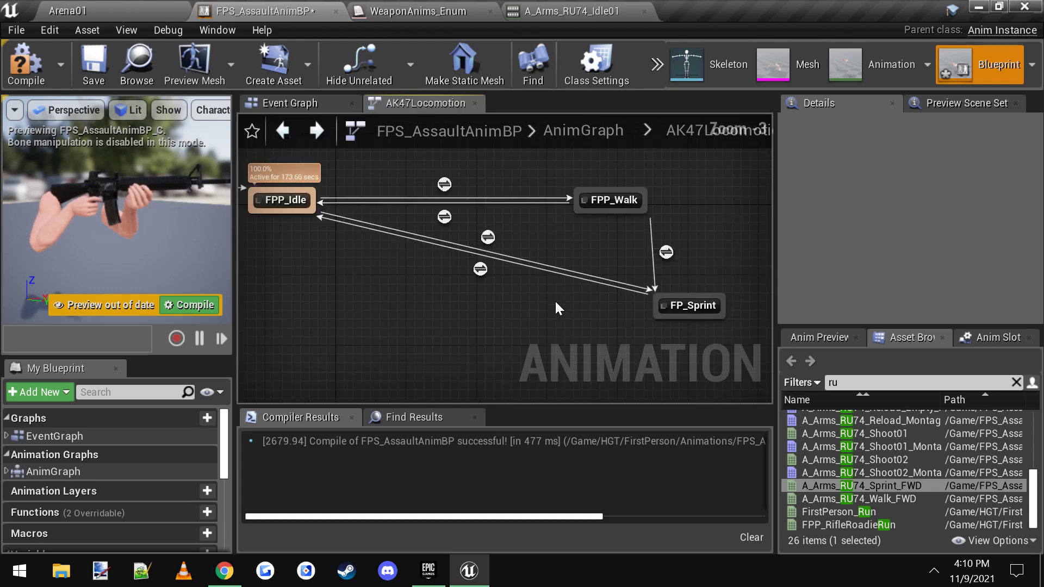
{"action": "double_click", "coordinate": [632, 214]}
{"action": "scroll", "coordinate": [854, 459], "scroll_direction": "up", "scroll_amount": 2}
{"action": "scroll", "coordinate": [870, 465], "scroll_direction": "up", "scroll_amount": 3}
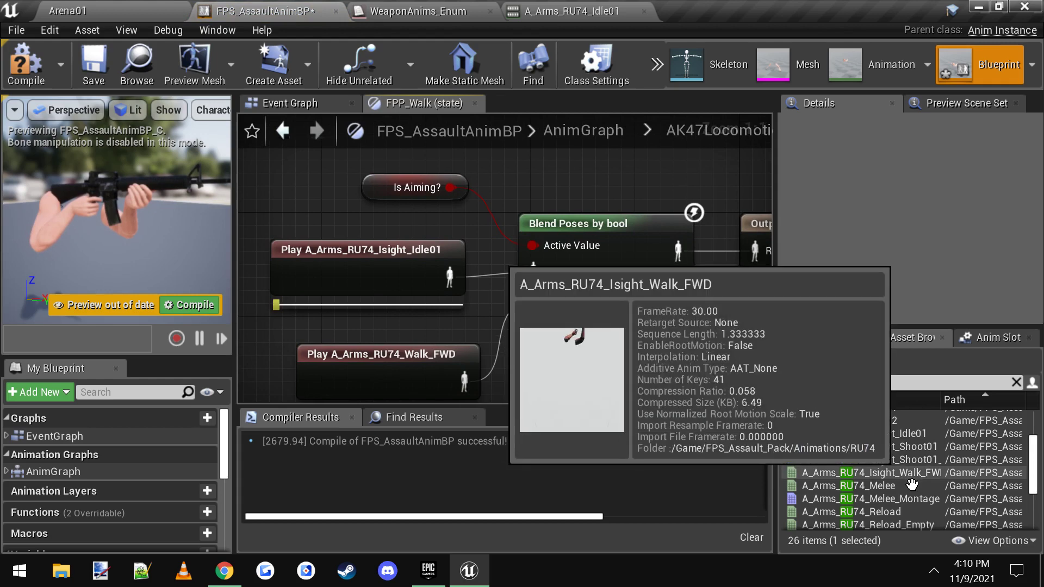
{"action": "left_click_drag", "start_coordinate": [881, 472], "coordinate": [427, 251]}
{"action": "right_click_drag", "start_coordinate": [427, 251], "coordinate": [481, 237]}
- Delete the A_Arms_RU74_Isight_Idle01 node and connect A_Arms_RU74_Isight_Walk_FWD to True Pose of Blend Poses by bool
{"action": "left_click", "coordinate": [459, 273]}
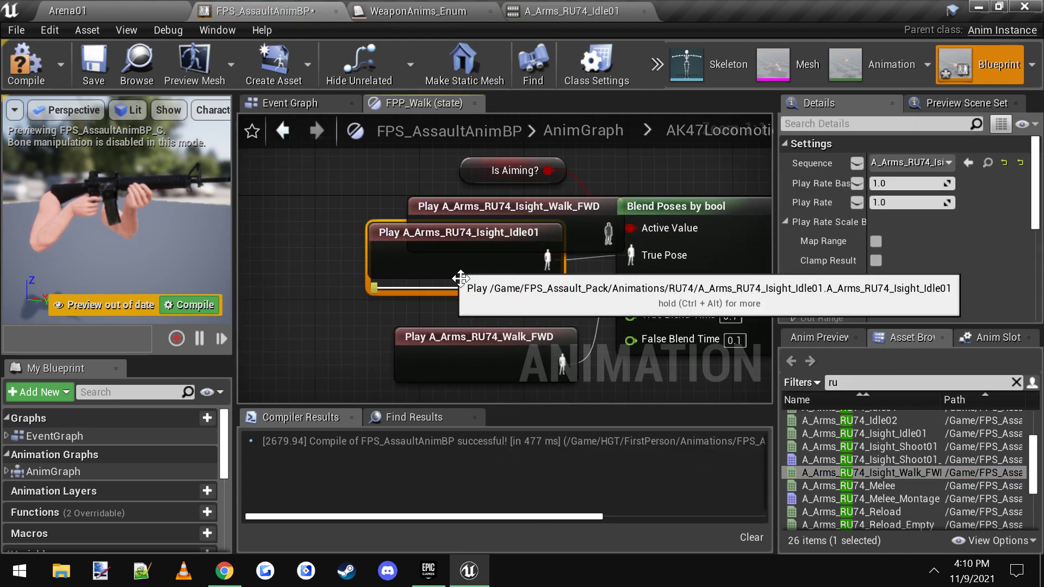
{"action": "key", "text": "Delete"}
{"action": "left_click_drag", "start_coordinate": [536, 250], "coordinate": [630, 255]}
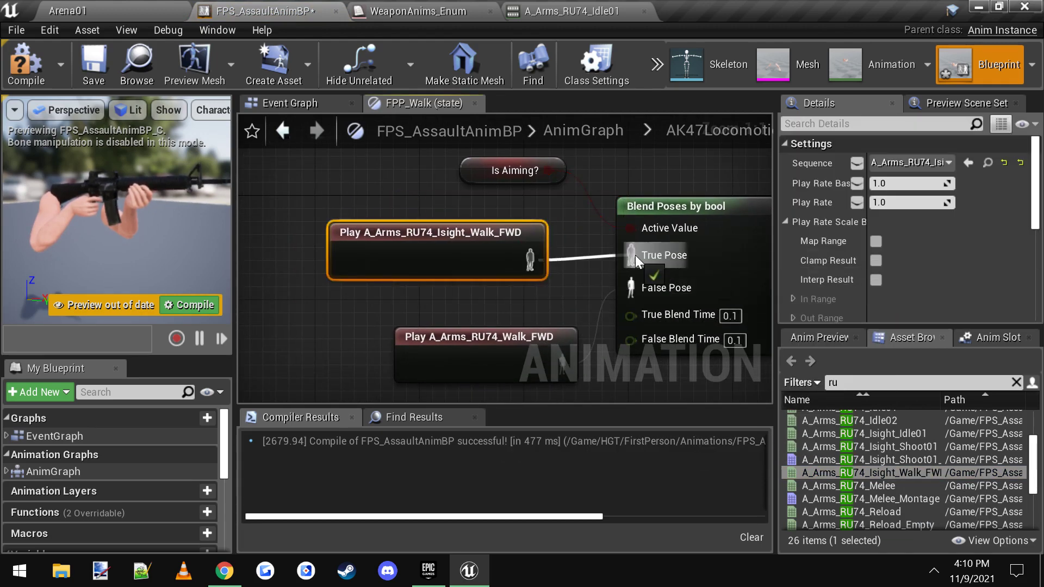
{"action": "scroll", "coordinate": [477, 269], "scroll_direction": "down", "scroll_amount": 2}
{"action": "left_click", "coordinate": [476, 269]}
{"action": "right_click_drag", "start_coordinate": [457, 274], "coordinate": [431, 268]}
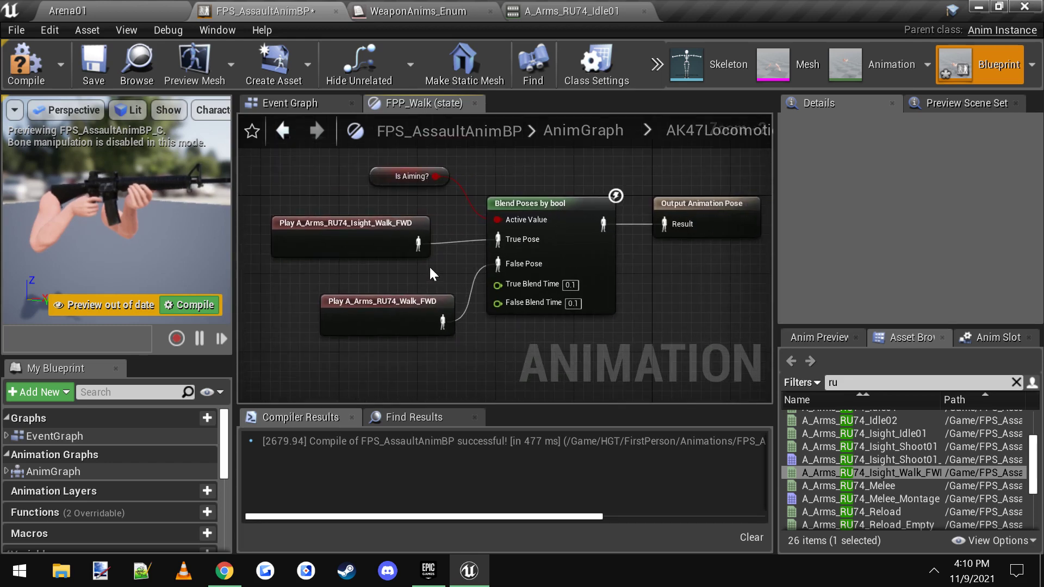
- Compile and save FPS_AssaultAnimBP, and return to the Event Graph by way of the AK47Locomotion state machine
{"action": "left_click", "coordinate": [29, 61]}
{"action": "left_click", "coordinate": [93, 64]}
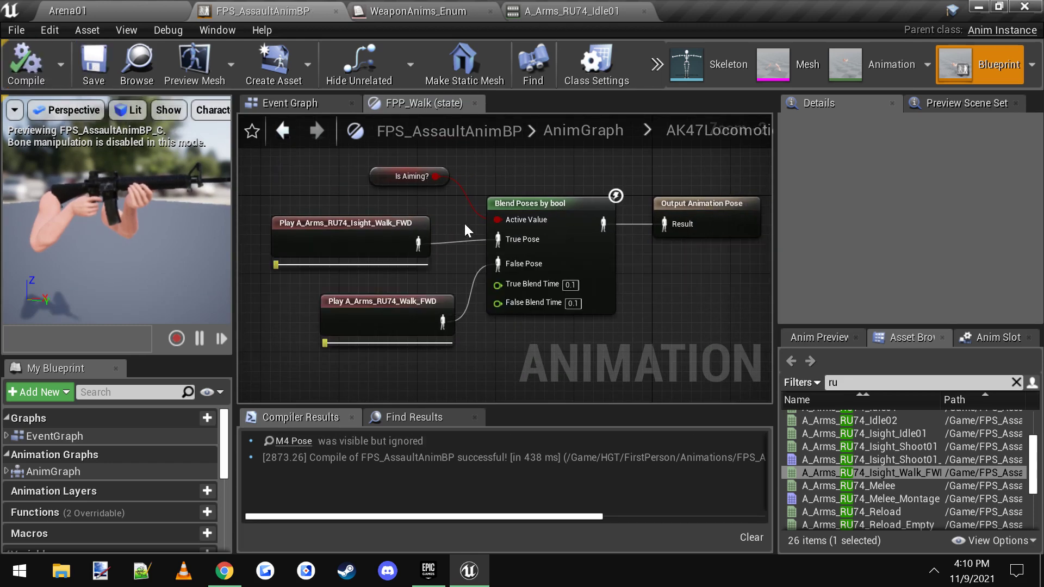
{"action": "key", "text": "alt+Left"}
{"action": "scroll", "coordinate": [375, 299], "scroll_direction": "down", "scroll_amount": 1}
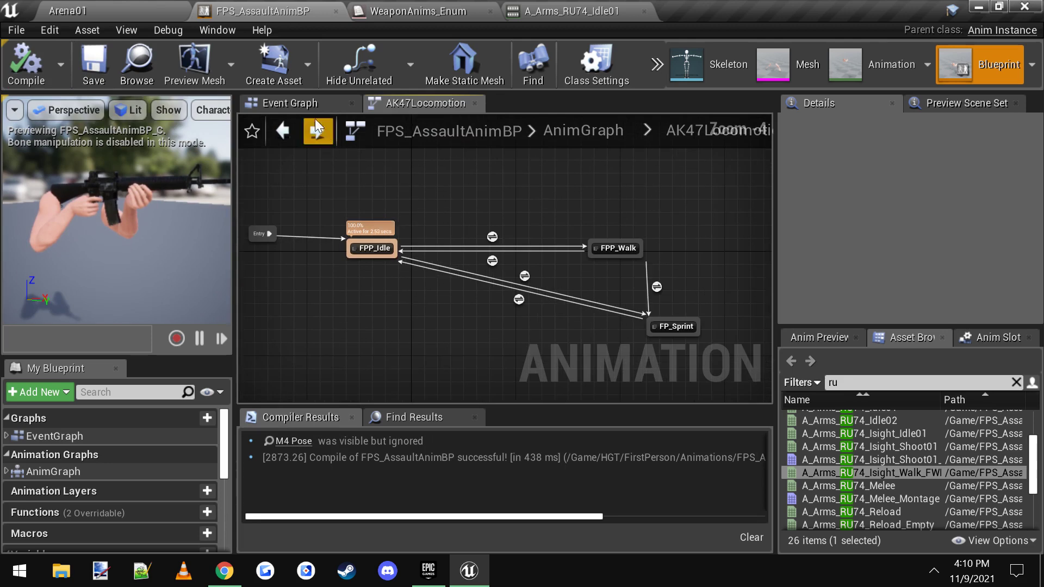
{"action": "left_click", "coordinate": [298, 102]}
{"action": "scroll", "coordinate": [576, 207], "scroll_direction": "down", "scroll_amount": 3}
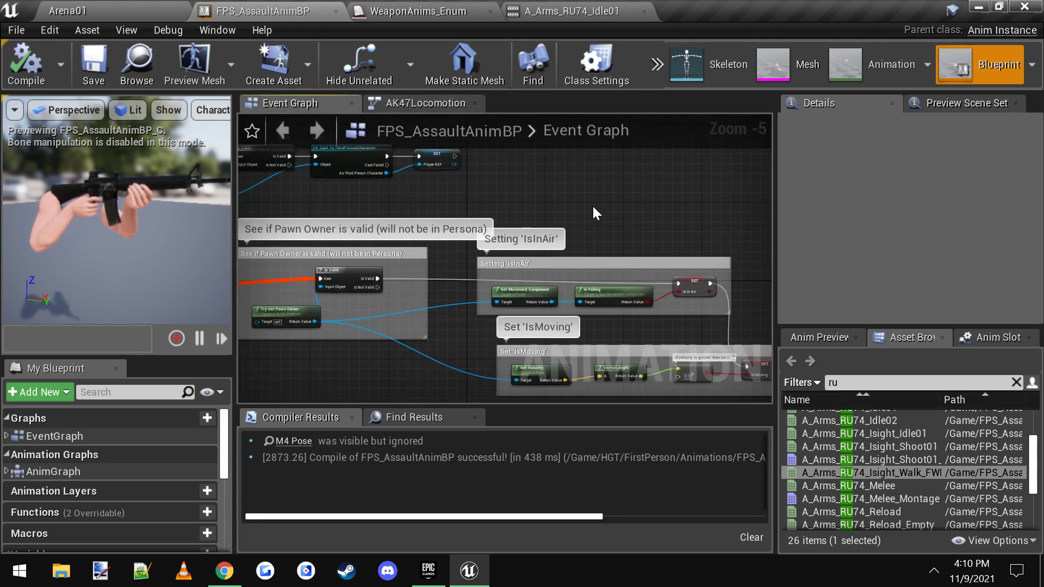
- In the Arena01 level editor, open the WeaponInfoTable data table from HGT/Weapons and look through its weapon rows
{"action": "left_click", "coordinate": [125, 8]}
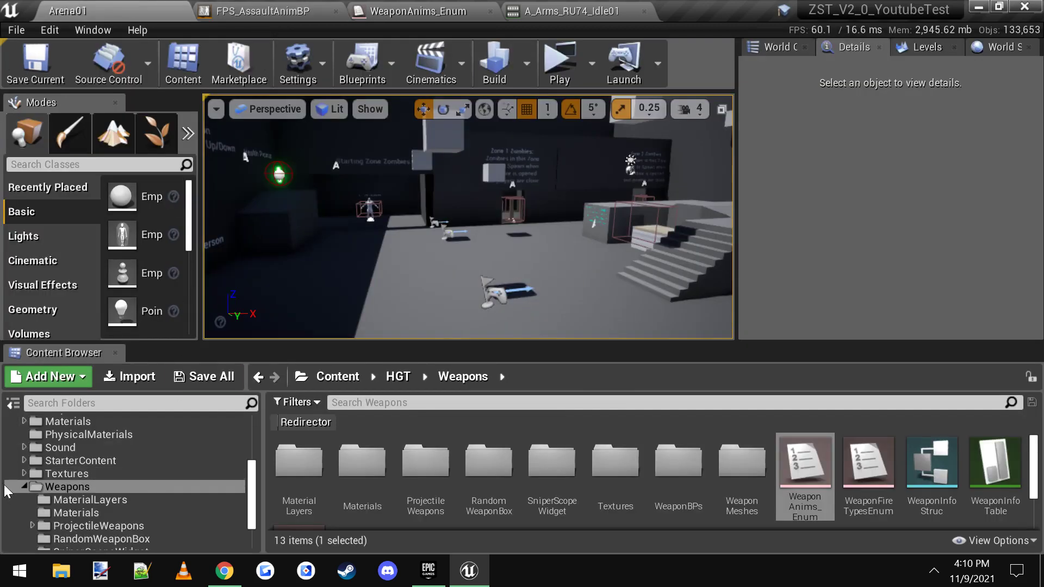
{"action": "left_click", "coordinate": [50, 489]}
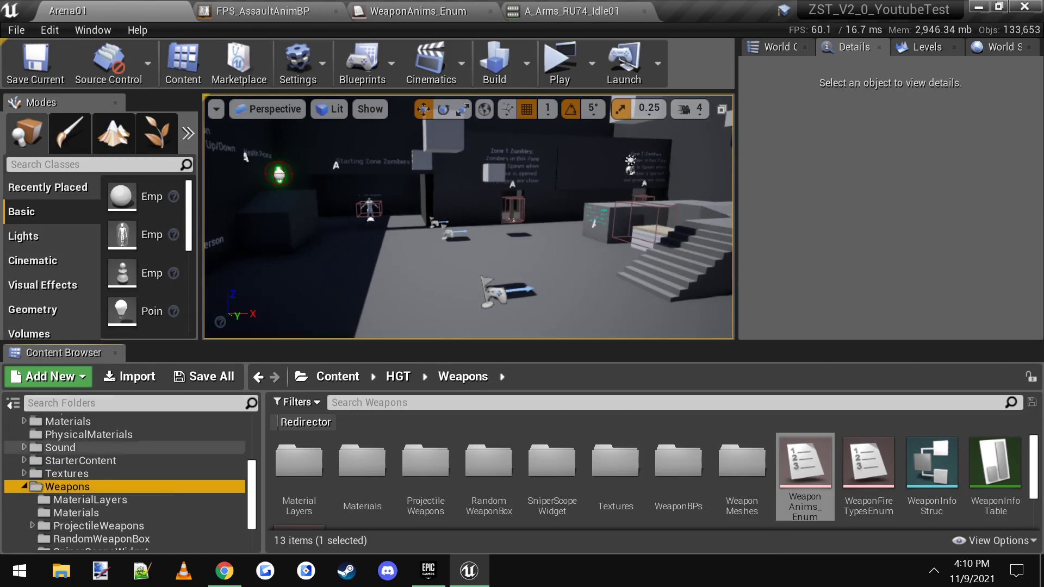
{"action": "scroll", "coordinate": [93, 470], "scroll_direction": "up", "scroll_amount": 3}
{"action": "left_click", "coordinate": [67, 434]}
{"action": "scroll", "coordinate": [624, 506], "scroll_direction": "down", "scroll_amount": 3}
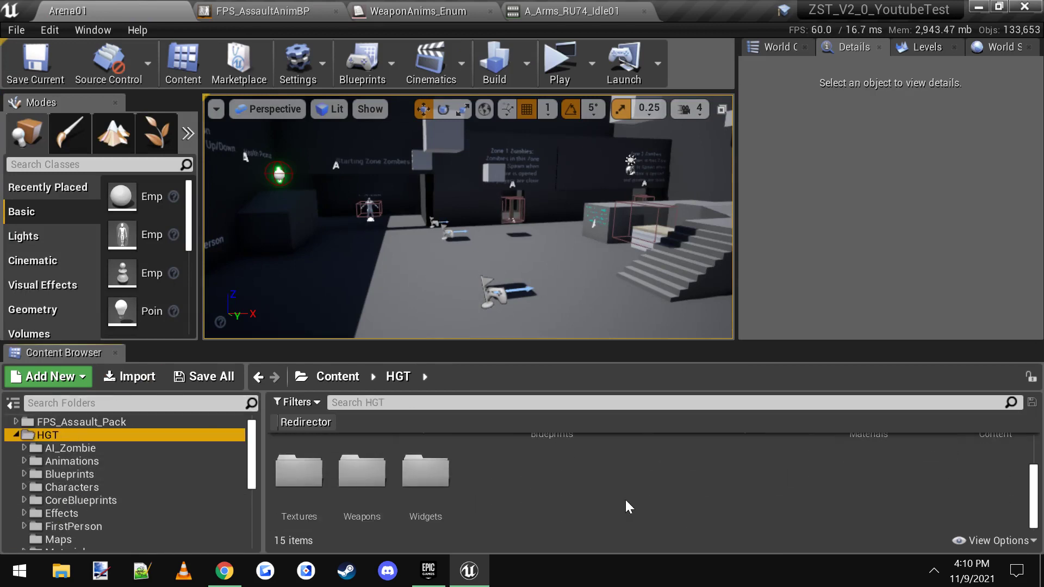
{"action": "double_click", "coordinate": [381, 497]}
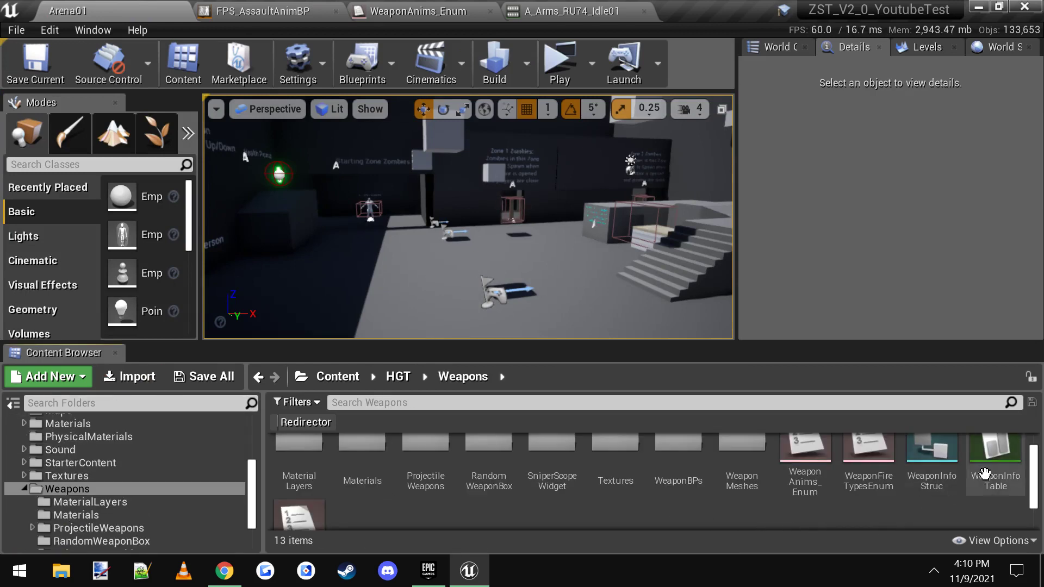
{"action": "double_click", "coordinate": [985, 473]}
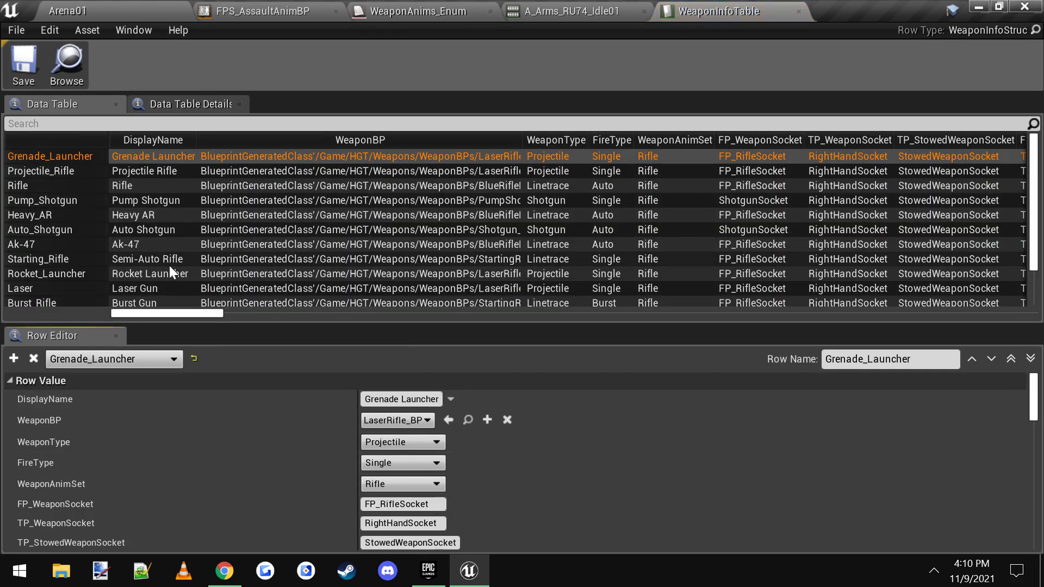
{"action": "scroll", "coordinate": [97, 240], "scroll_direction": "down", "scroll_amount": 2}
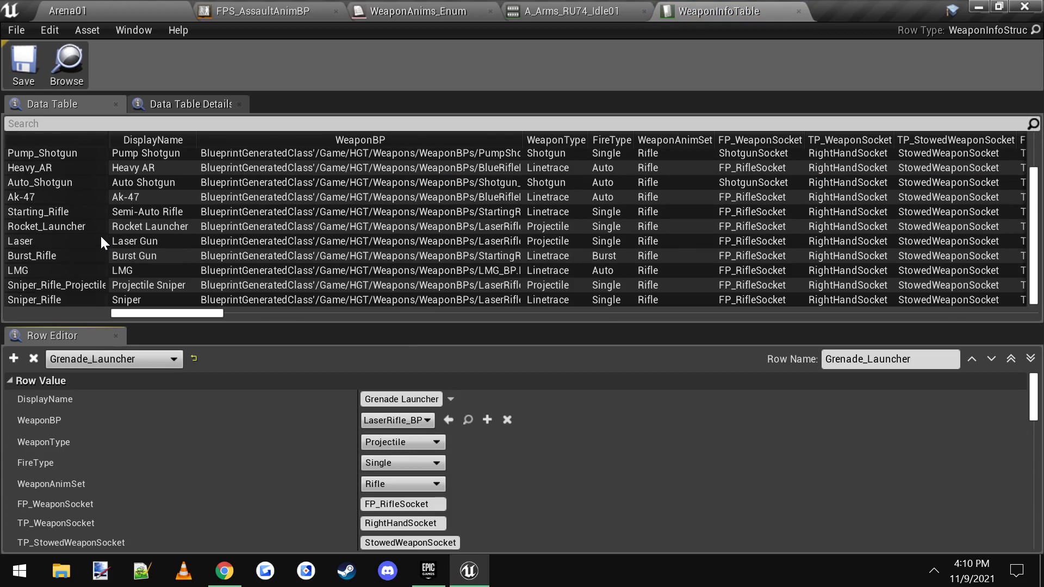
{"action": "scroll", "coordinate": [87, 219], "scroll_direction": "up", "scroll_amount": 3}
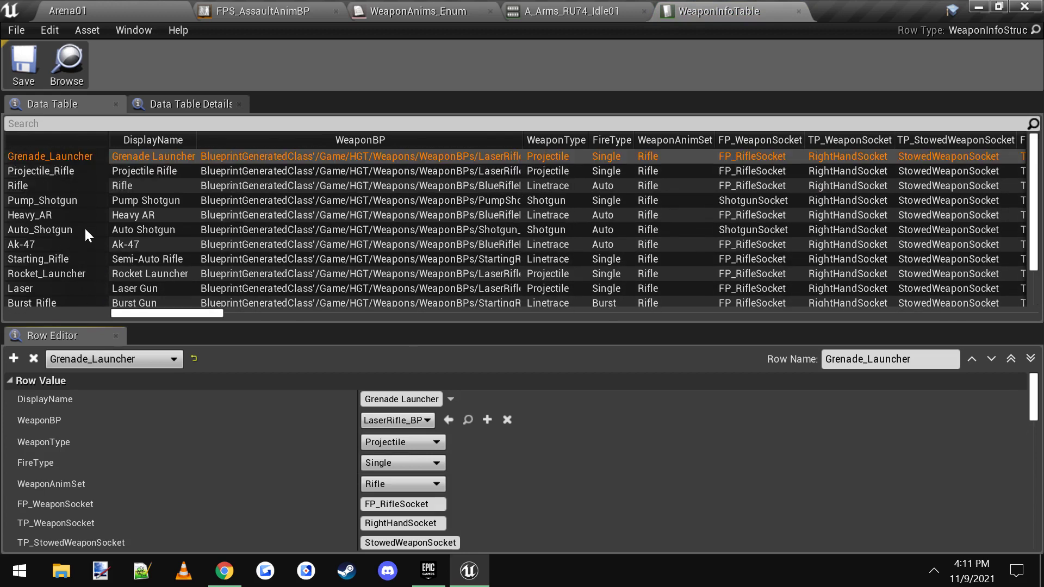
{"action": "scroll", "coordinate": [80, 237], "scroll_direction": "down", "scroll_amount": 3}
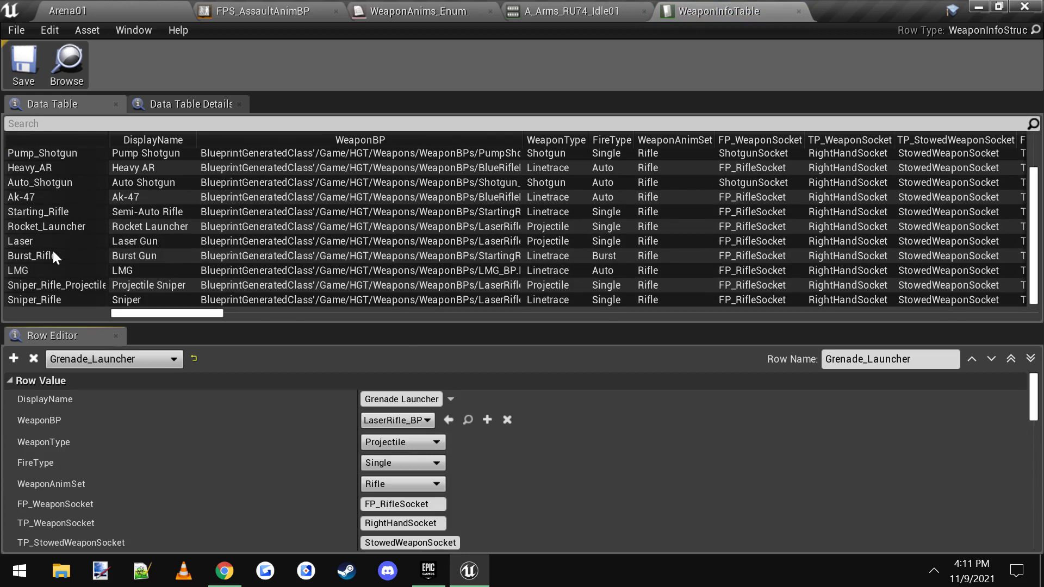
- Duplicate the Ak-47 row in WeaponInfoTable and name the copy Ak-47_Test
{"action": "left_click", "coordinate": [30, 197]}
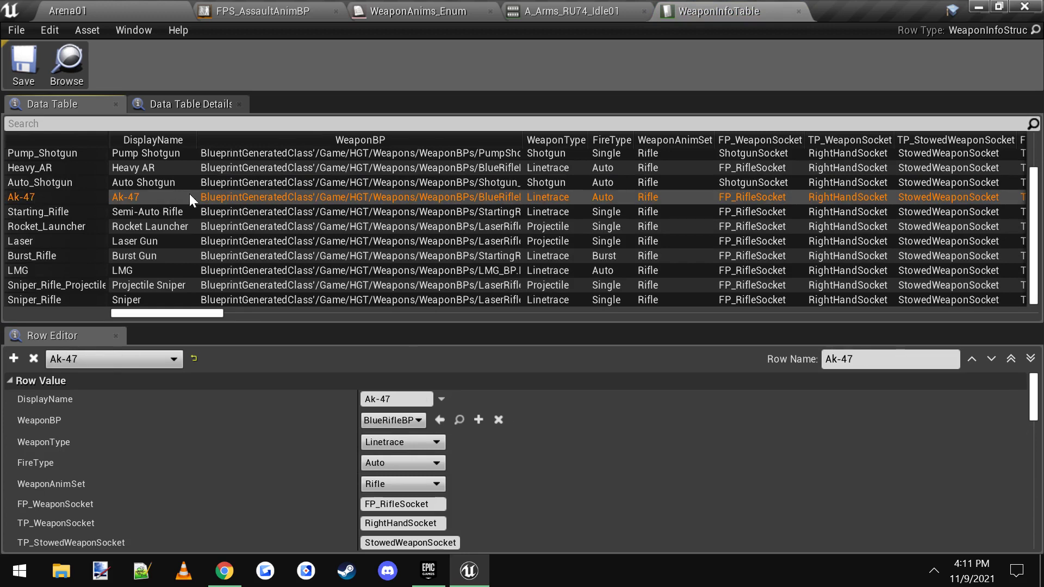
{"action": "right_click", "coordinate": [28, 198]}
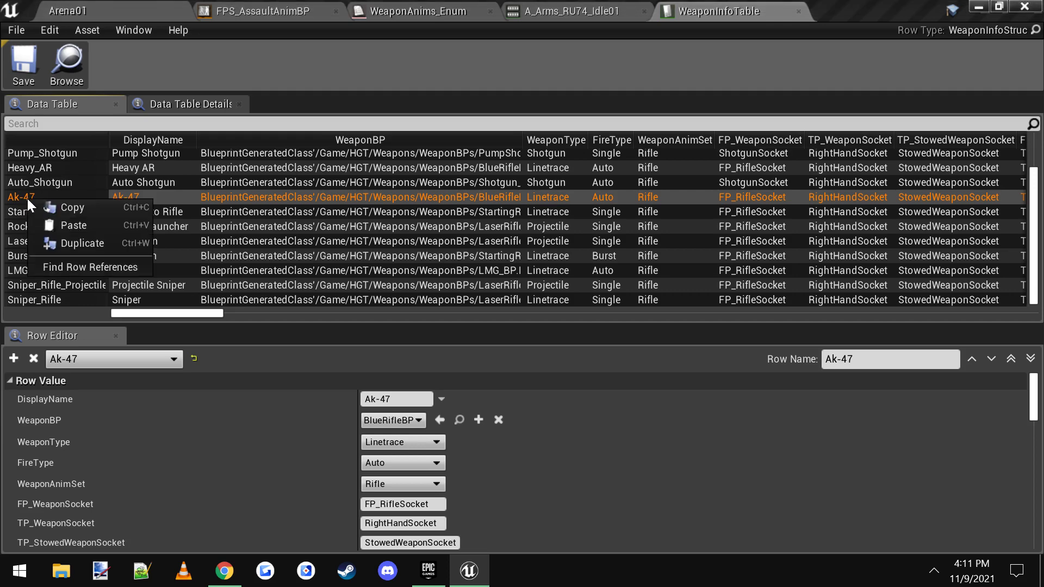
{"action": "left_click", "coordinate": [82, 244]}
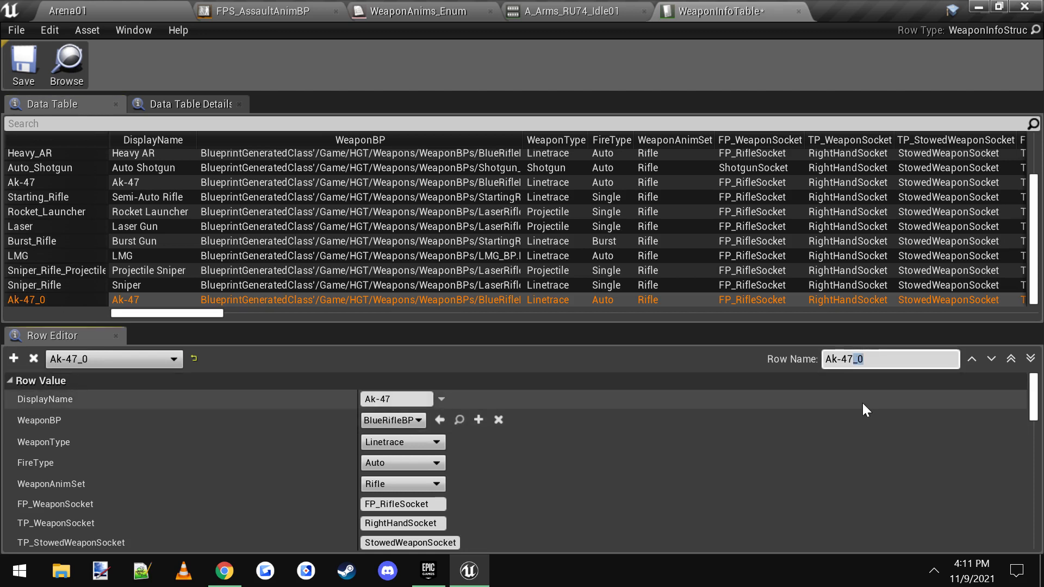
{"action": "type", "text": "_Test"}
{"action": "key", "text": "Return"}
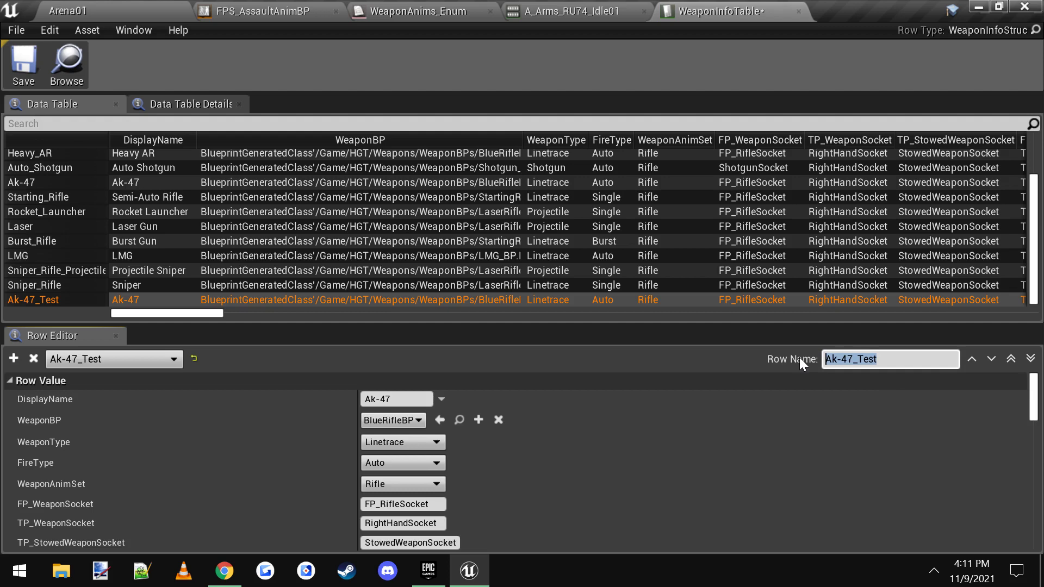
- In the Arena01 level, set the Weapon Row Name of the AK pickup on the floor near the stairs to Ak-47_Test
{"action": "left_click", "coordinate": [135, 6]}
{"action": "key", "text": "w"}
{"action": "right_click_drag", "start_coordinate": [503, 255], "coordinate": [502, 256]}
{"action": "left_click", "coordinate": [470, 269]}
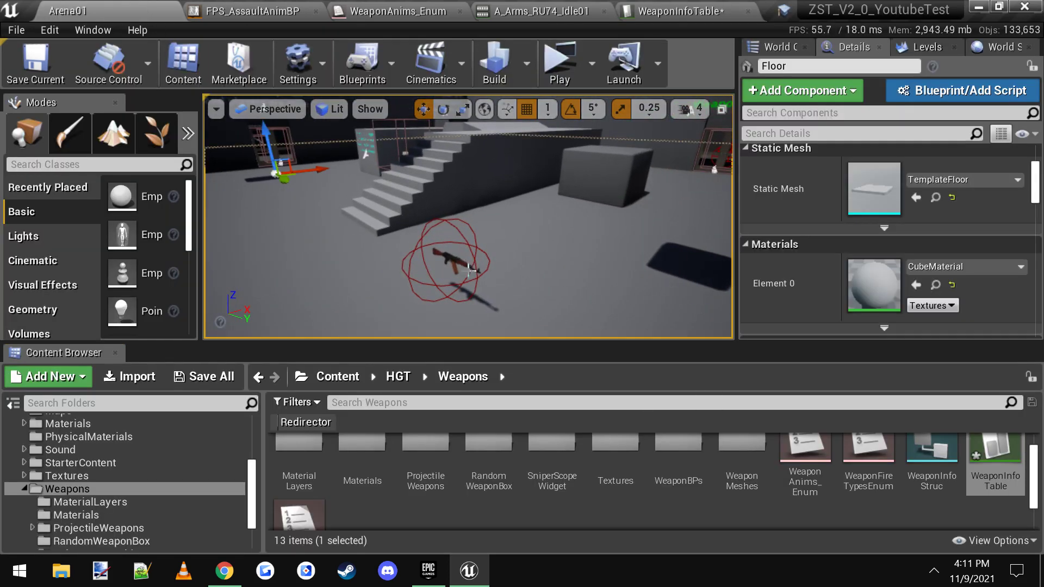
{"action": "left_click", "coordinate": [472, 272]}
{"action": "key", "text": "w"}
{"action": "right_click_drag", "start_coordinate": [502, 275], "coordinate": [502, 276]}
{"action": "key", "text": "w"}
{"action": "scroll", "coordinate": [866, 245], "scroll_direction": "up", "scroll_amount": 2}
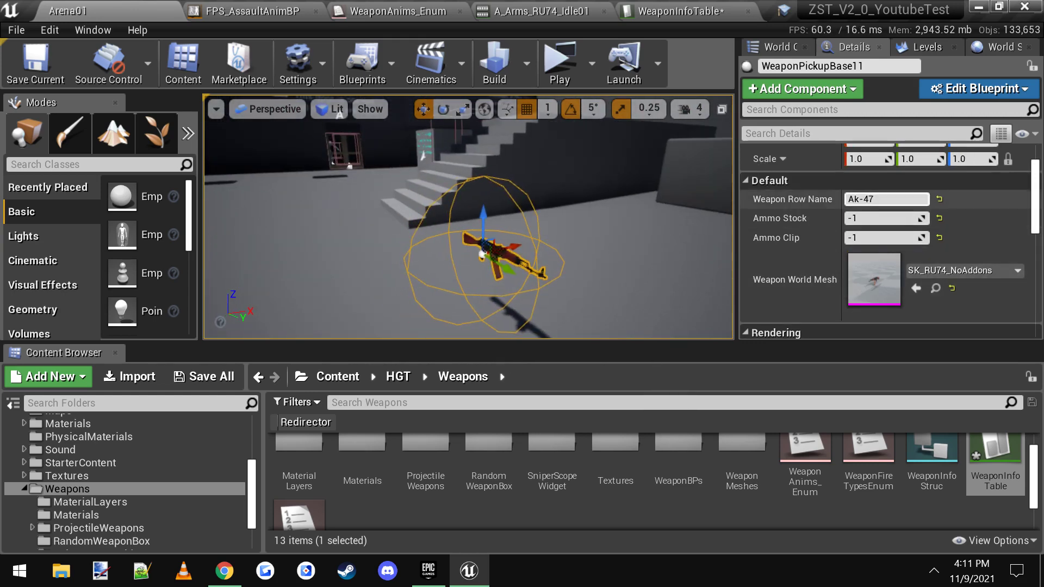
{"action": "left_click_drag", "start_coordinate": [893, 201], "coordinate": [741, 226]}
{"action": "type", "text": "Ak-47_Test"}
{"action": "right_click_drag", "start_coordinate": [579, 249], "coordinate": [602, 243]}
{"action": "key", "text": "Escape"}
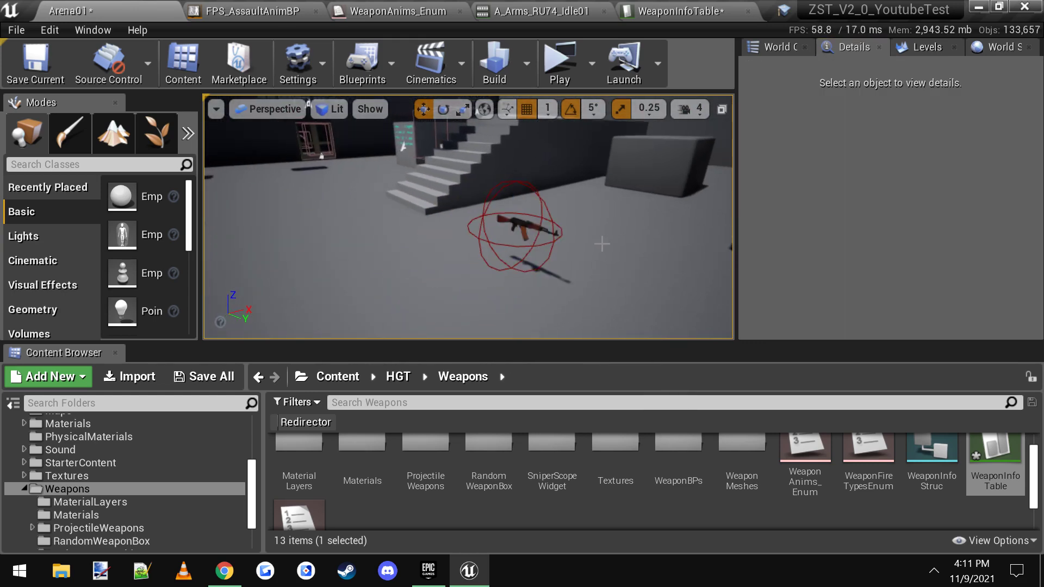
{"action": "left_click", "coordinate": [533, 243]}
{"action": "right_click_drag", "start_coordinate": [609, 236], "coordinate": [594, 254]}
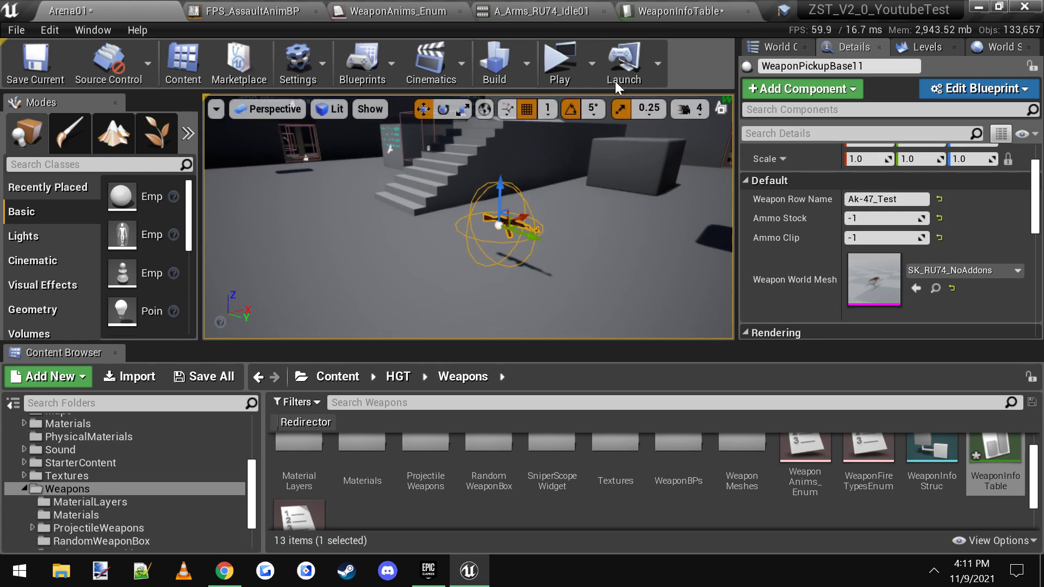
- Back in WeaponInfoTable, set the WeaponAnimSet of the Ak-47_Test row to AK47
{"action": "left_click", "coordinate": [667, 9]}
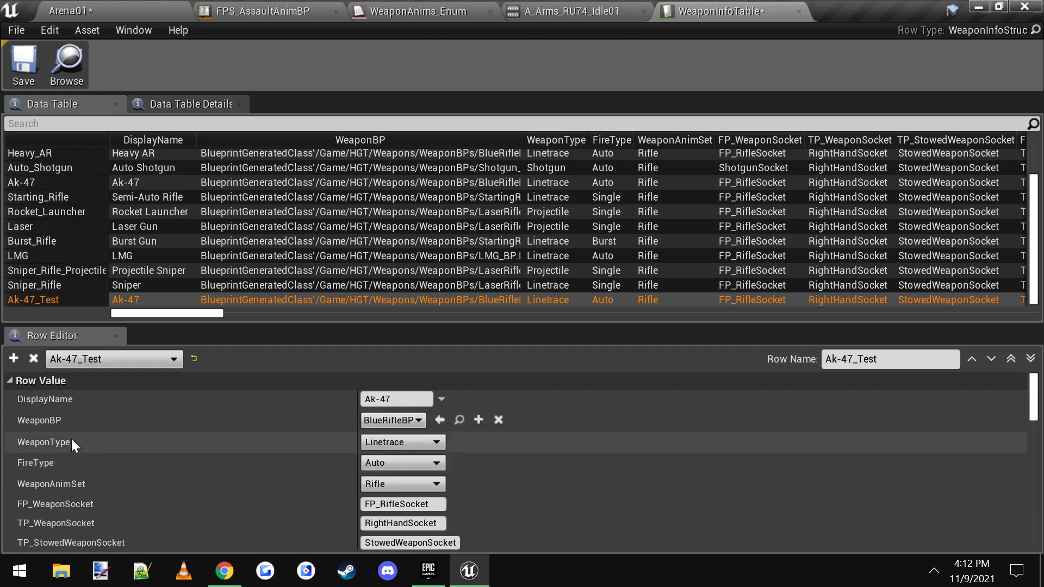
{"action": "left_click", "coordinate": [389, 481]}
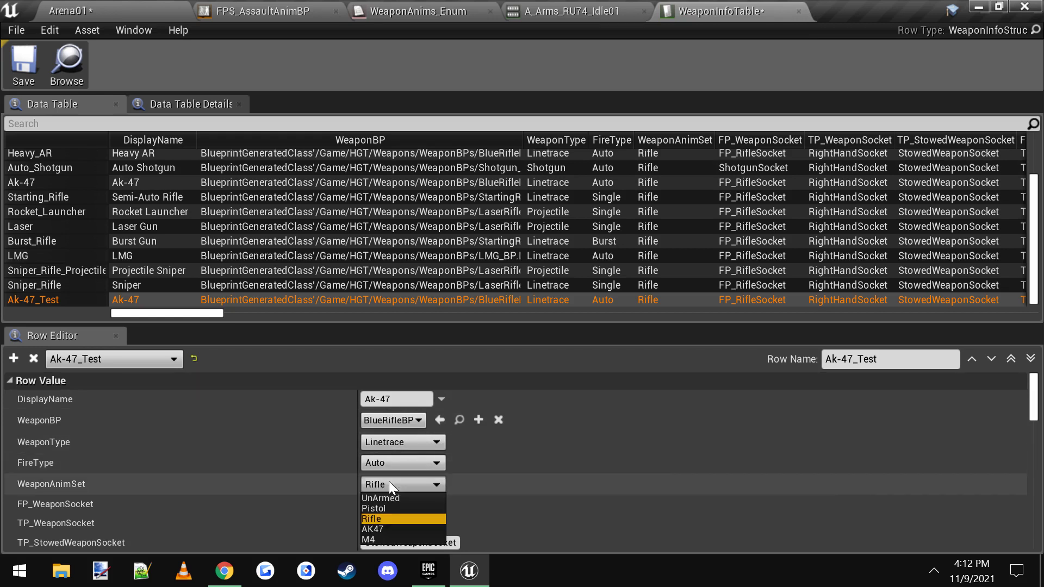
{"action": "left_click", "coordinate": [380, 529]}
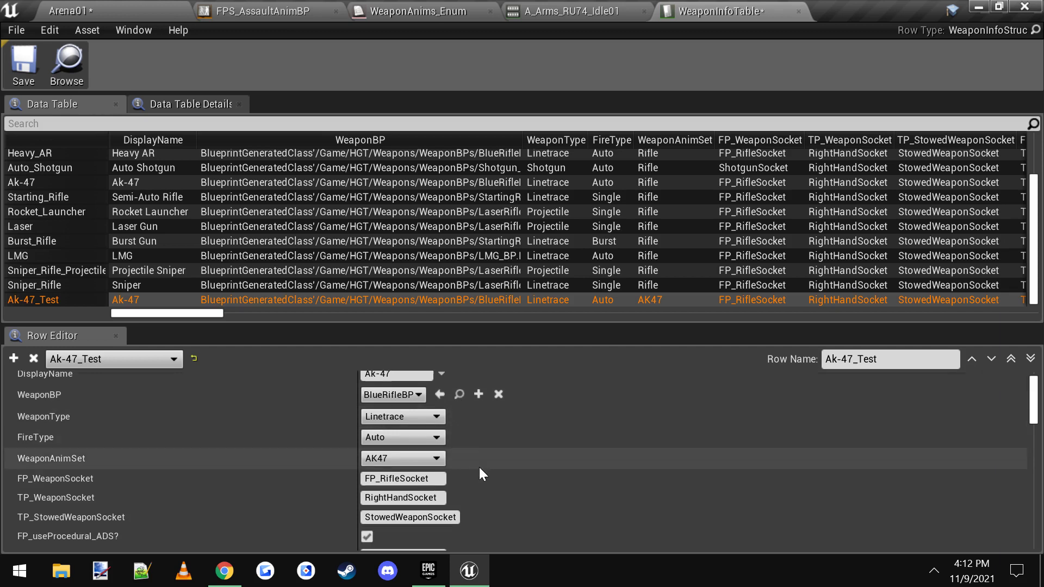
{"action": "scroll", "coordinate": [478, 462], "scroll_direction": "down", "scroll_amount": 1}
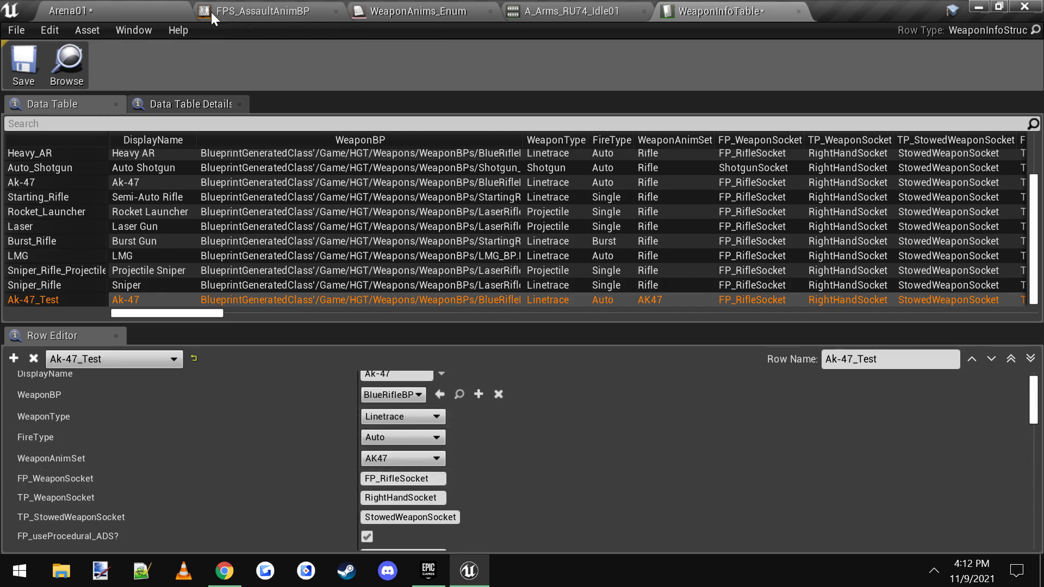
- From the Arena01 level editor, open the SK_Custom_Arms skeletal mesh in FPS_Assault_Pack/FPS_Arms/Meshes/Arms
{"action": "left_click", "coordinate": [163, 11]}
{"action": "left_click_drag", "start_coordinate": [255, 465], "coordinate": [273, 414]}
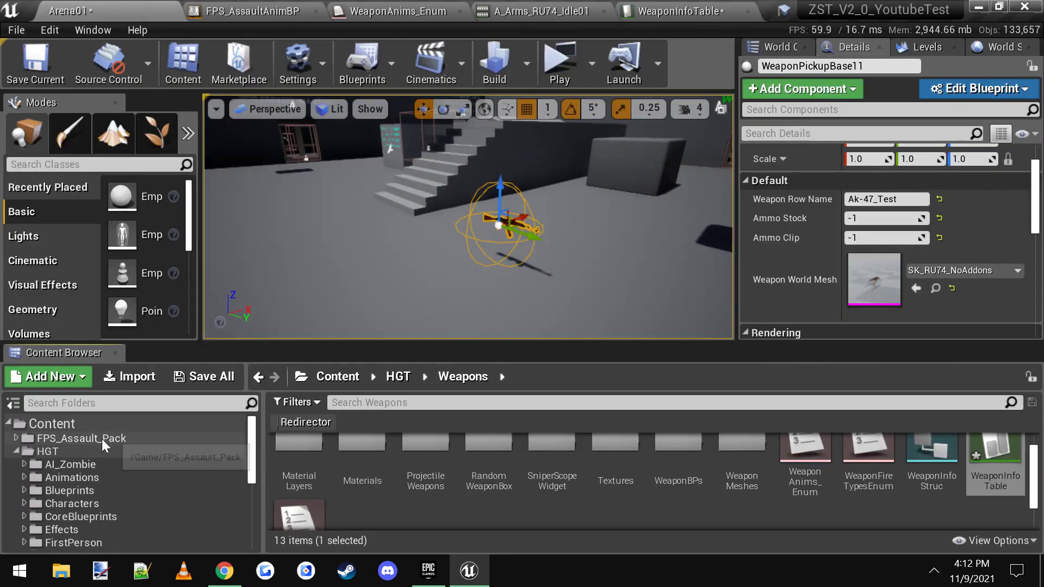
{"action": "left_click", "coordinate": [82, 439]}
{"action": "left_click", "coordinate": [423, 514]}
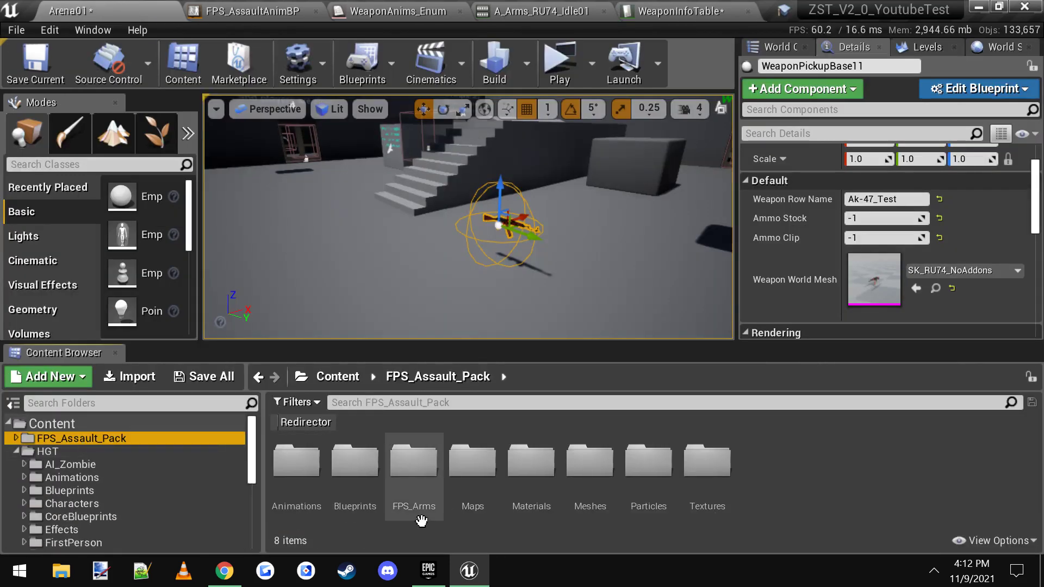
{"action": "double_click", "coordinate": [424, 485]}
{"action": "double_click", "coordinate": [364, 457]}
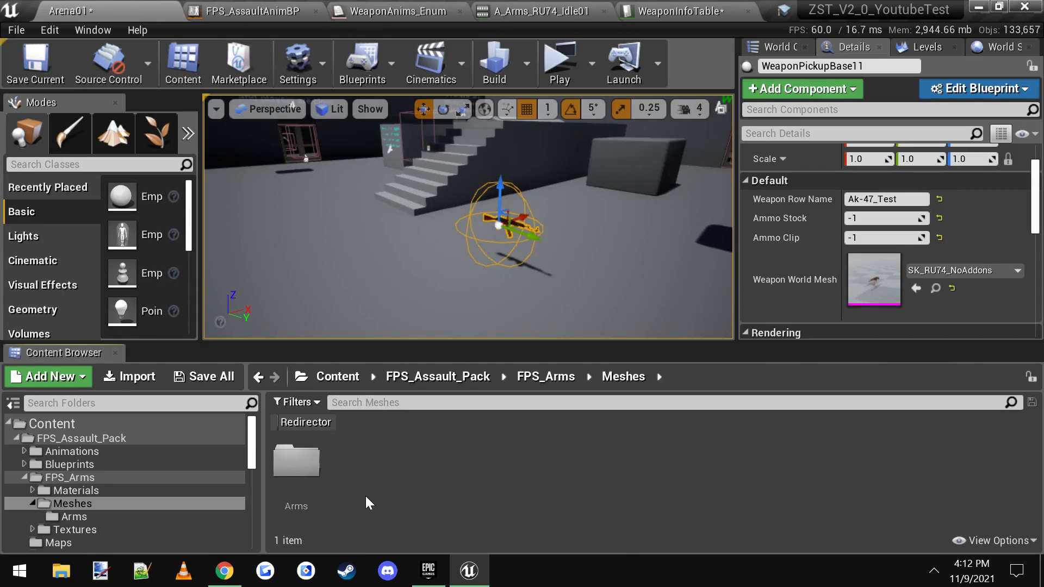
{"action": "double_click", "coordinate": [296, 462]}
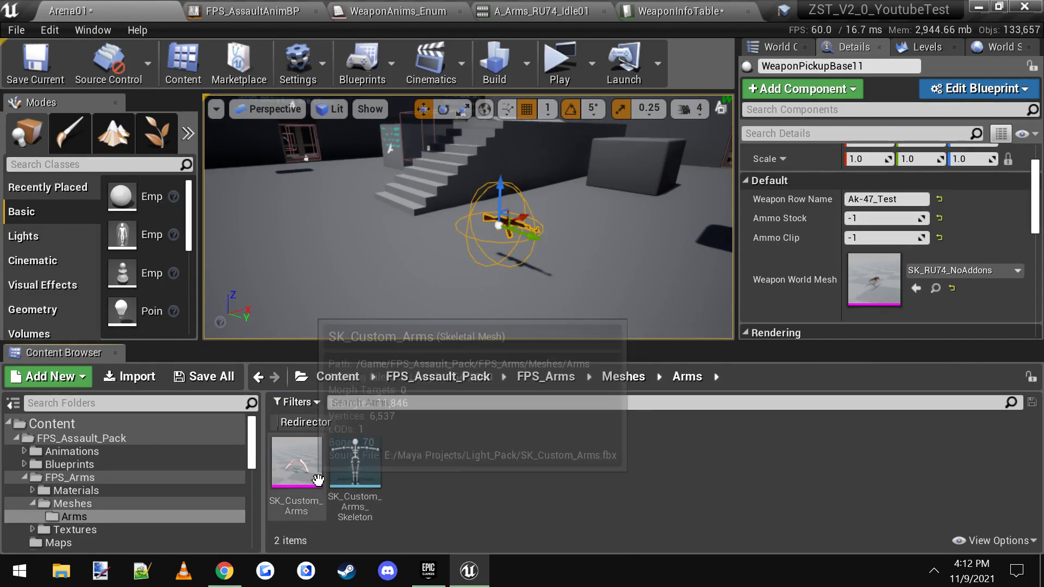
{"action": "double_click", "coordinate": [318, 480]}
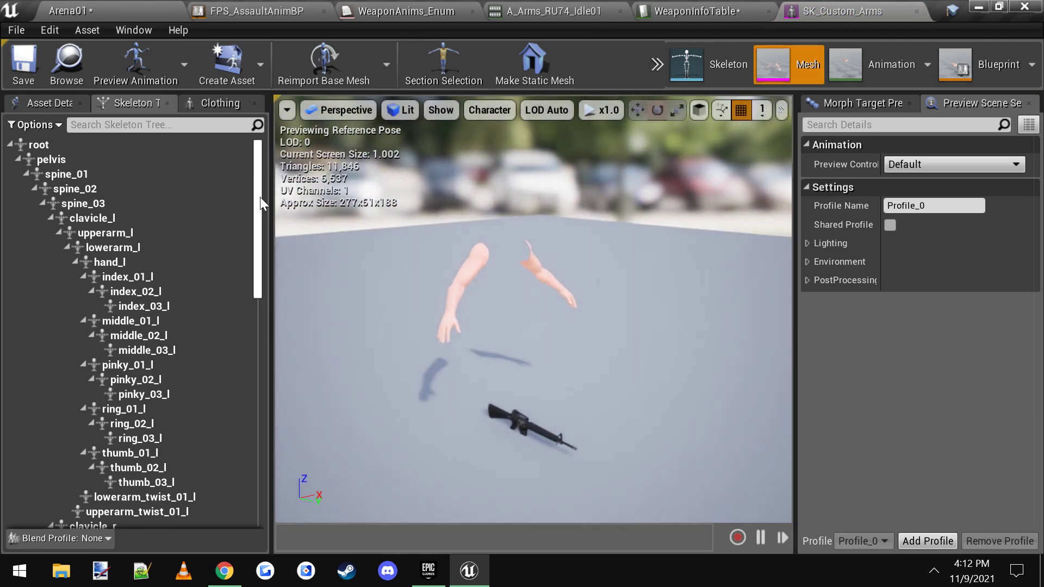
- Select R_GunSocket under gun_r in the skeleton tree and preview the arms with the specific animation A_Arms_Rifle_Equip
{"action": "left_click_drag", "start_coordinate": [259, 197], "coordinate": [263, 435]}
{"action": "left_click", "coordinate": [109, 491]}
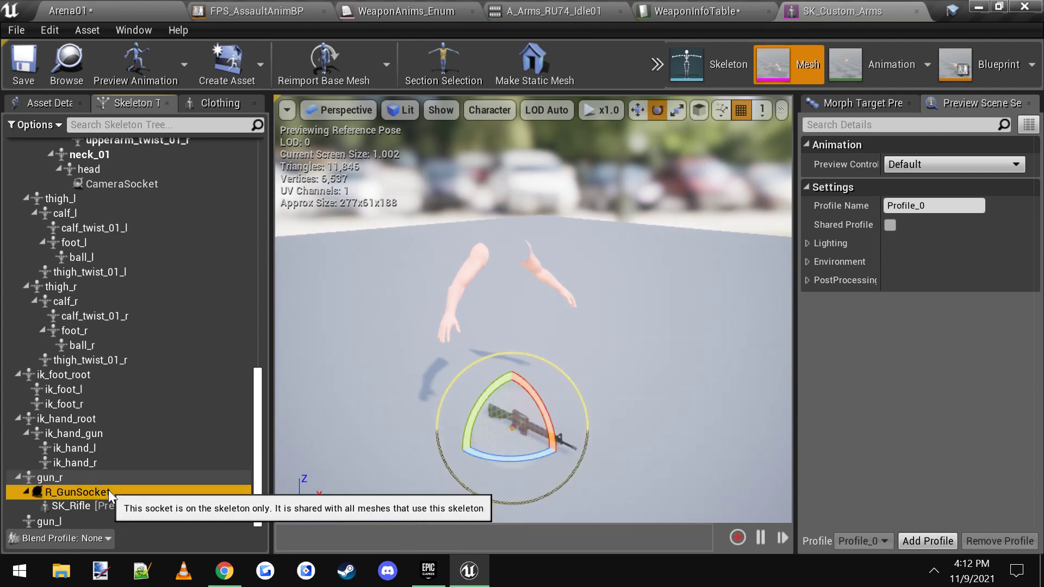
{"action": "left_click", "coordinate": [915, 165]}
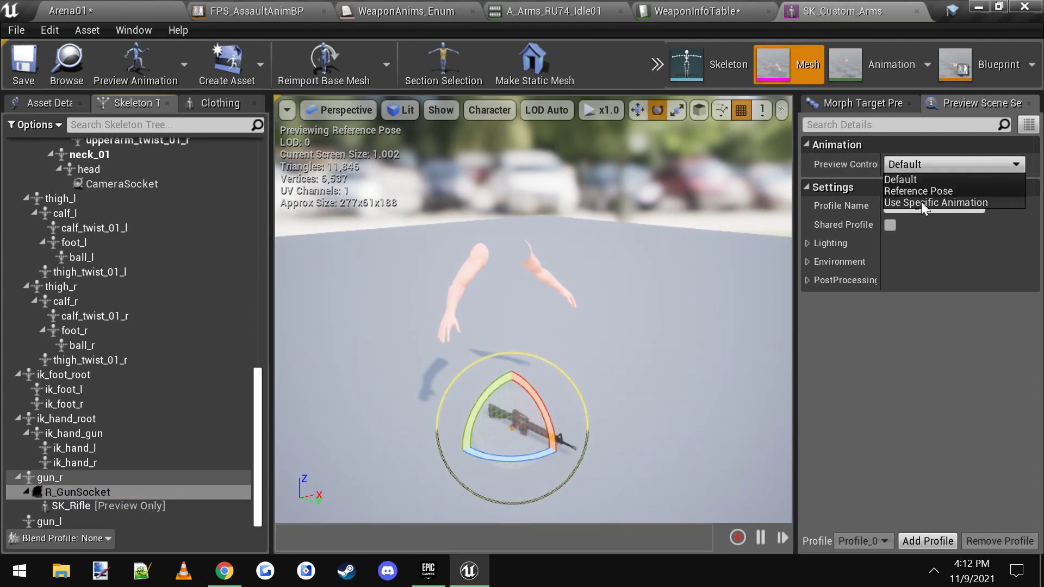
{"action": "left_click", "coordinate": [921, 200]}
{"action": "left_click", "coordinate": [950, 231]}
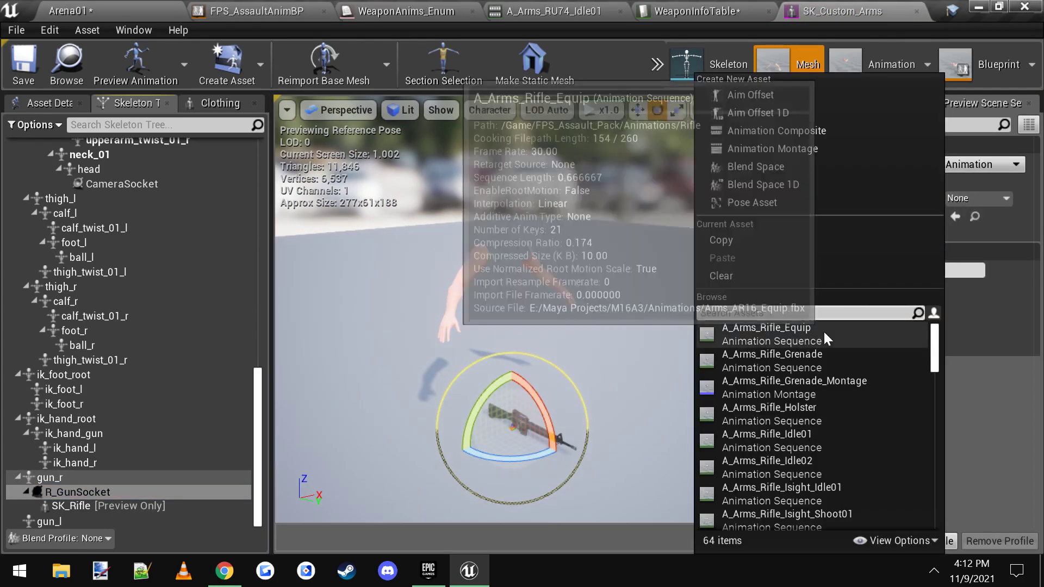
{"action": "left_click", "coordinate": [813, 333]}
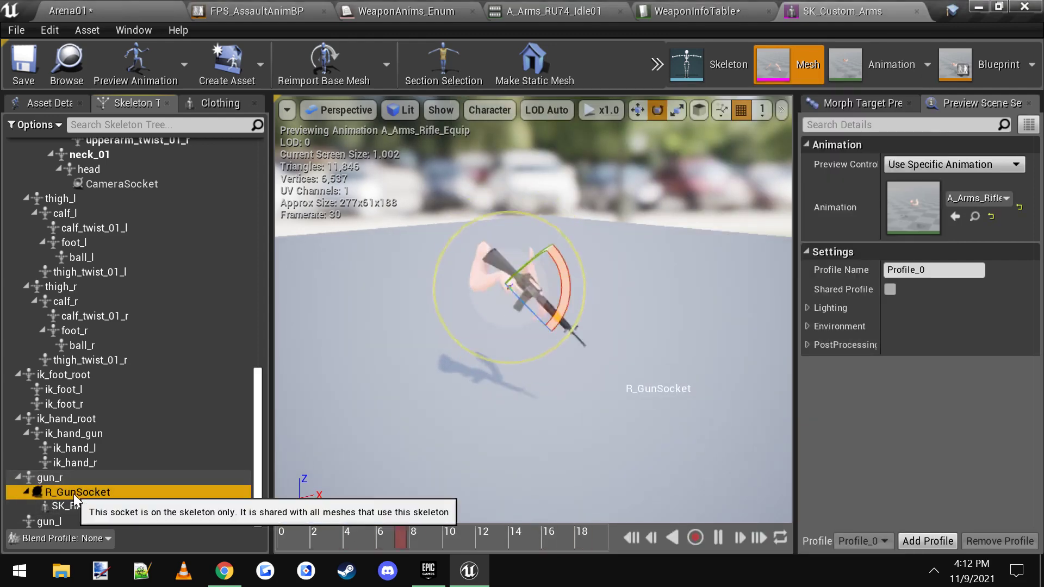
- Copy the name R_GunSocket into FP_WeaponSocket of the Ak-47_Test row in WeaponInfoTable and save the table
{"action": "left_click", "coordinate": [107, 492]}
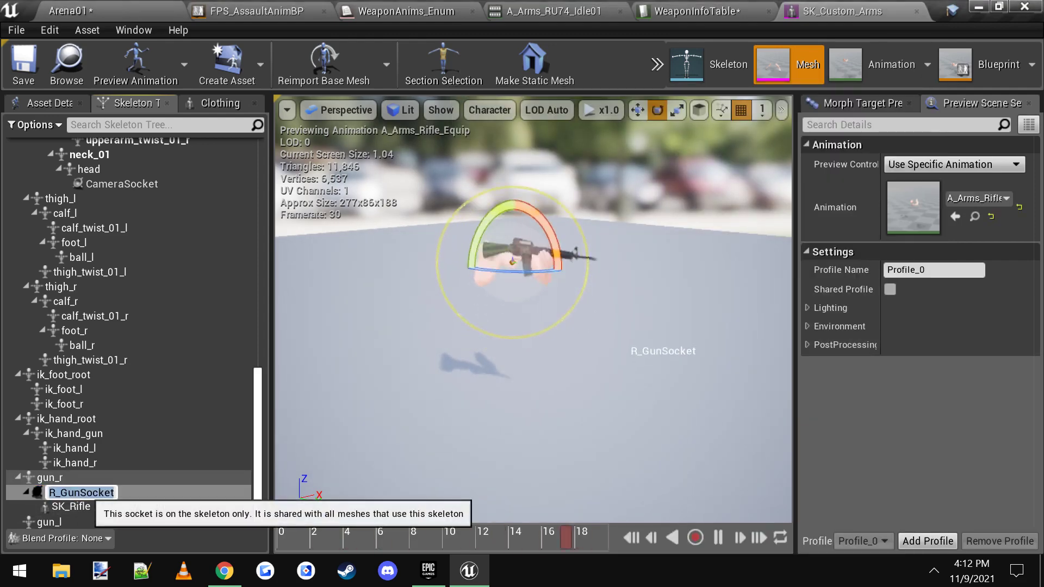
{"action": "left_click", "coordinate": [67, 481]}
{"action": "left_click", "coordinate": [71, 493]}
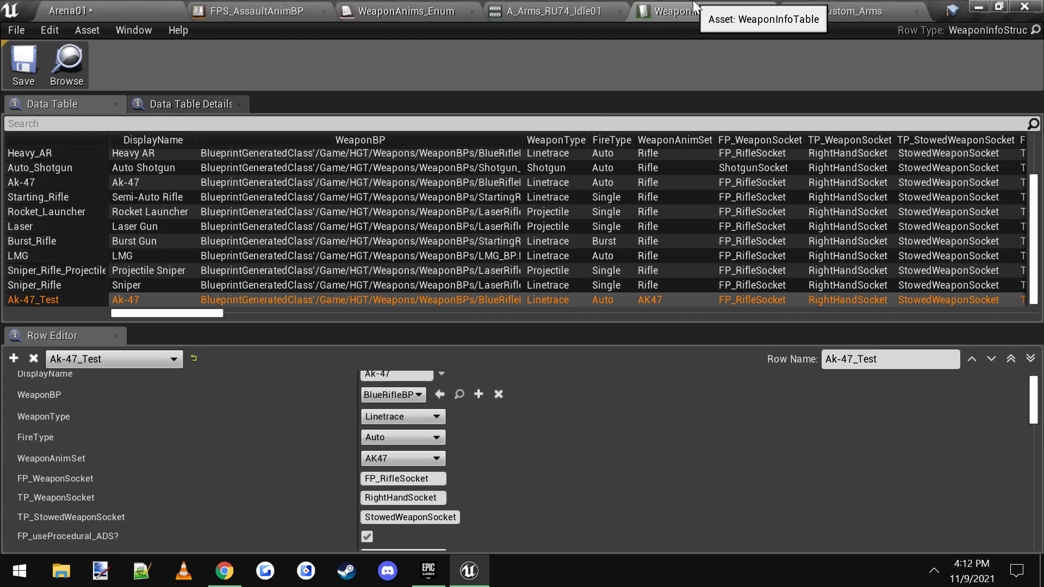
{"action": "left_click", "coordinate": [693, 11]}
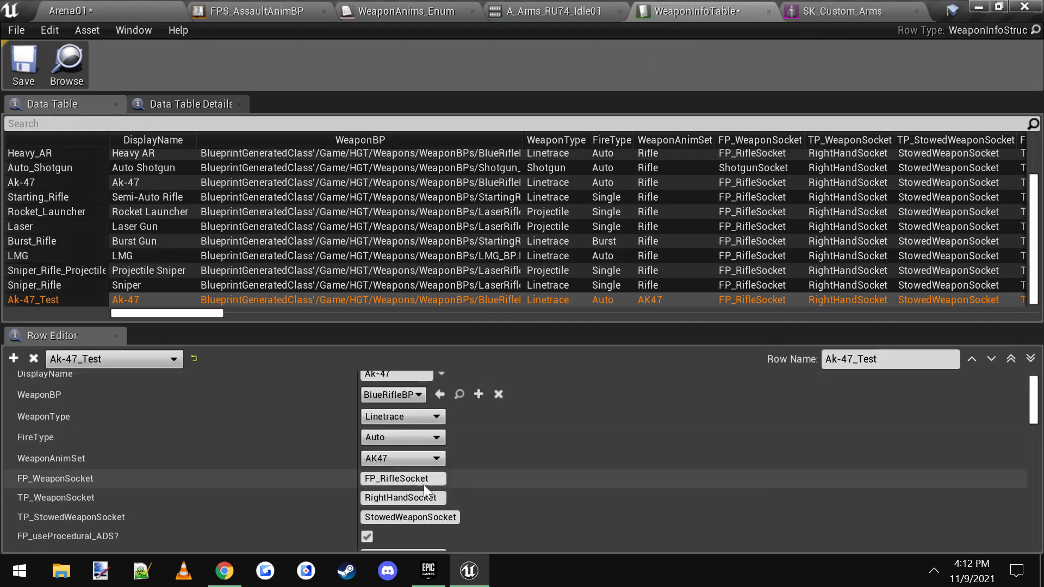
{"action": "left_click", "coordinate": [408, 479]}
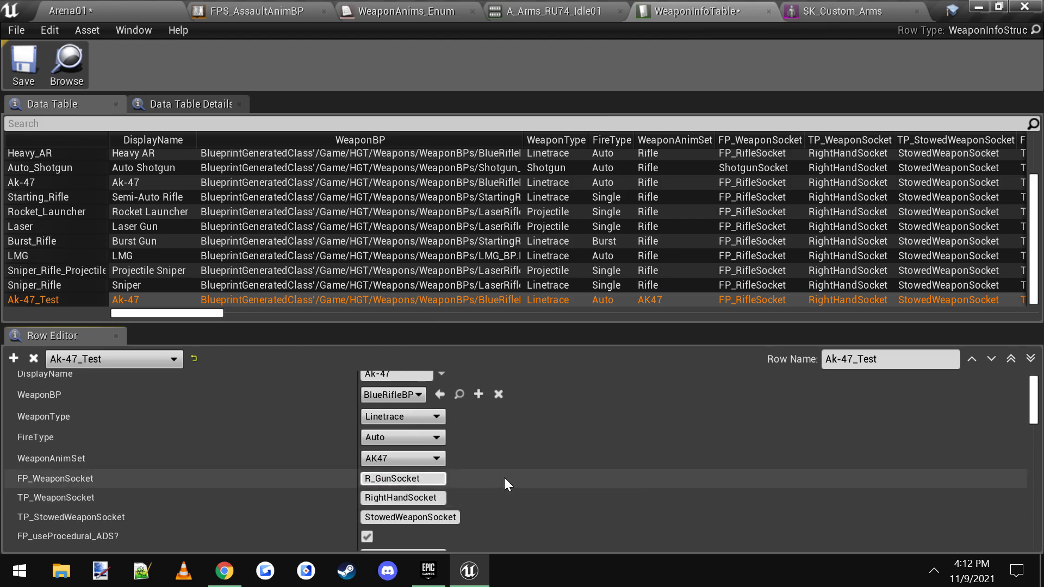
{"action": "left_click", "coordinate": [23, 67]}
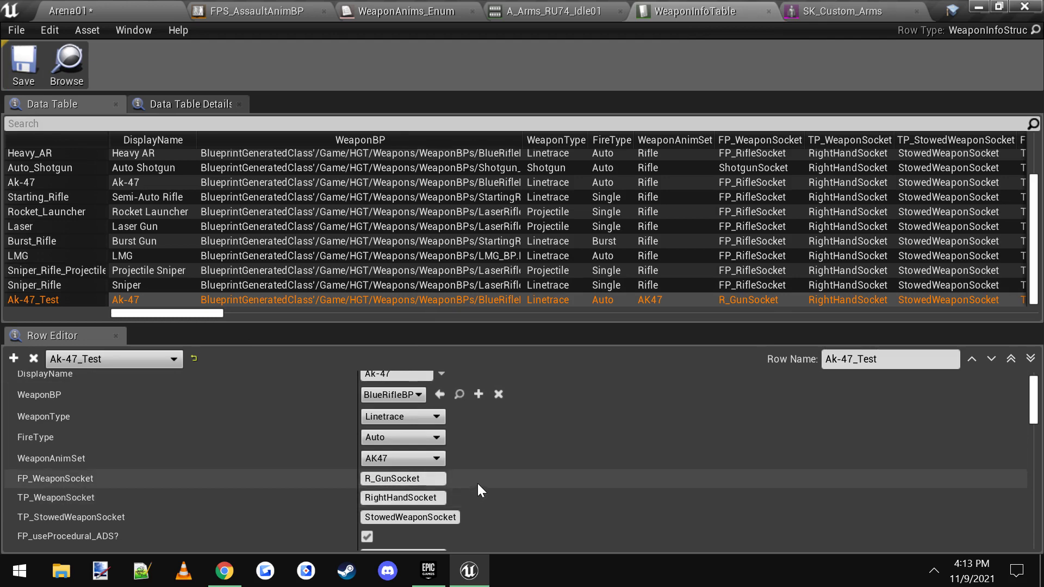
- Turn off FP_useProcedural_ADS? and FP_useLeftHandIK? for the Ak-47_Test row and save WeaponInfoTable
{"action": "scroll", "coordinate": [478, 482], "scroll_direction": "down", "scroll_amount": 3}
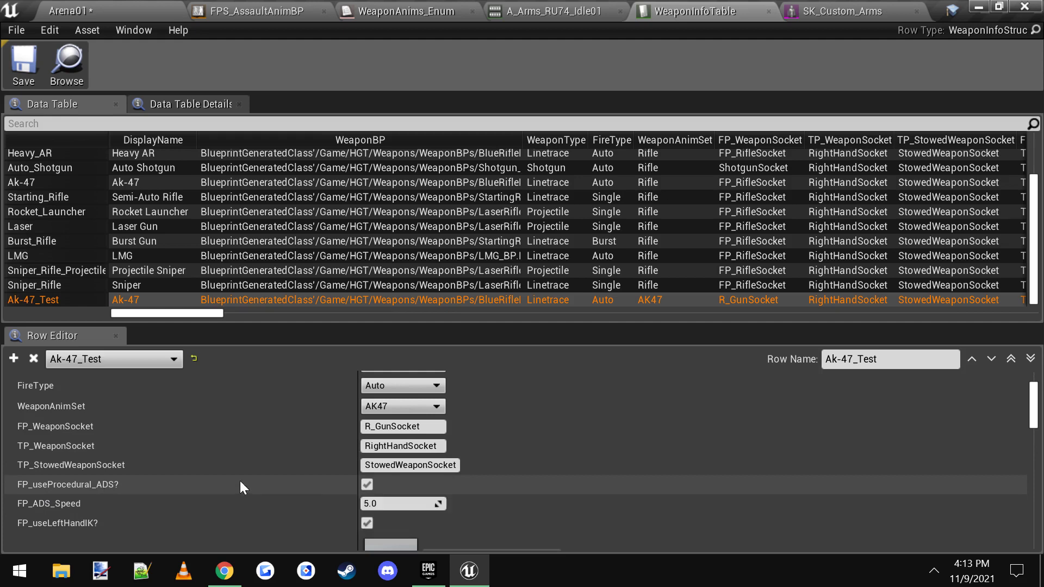
{"action": "left_click", "coordinate": [367, 484]}
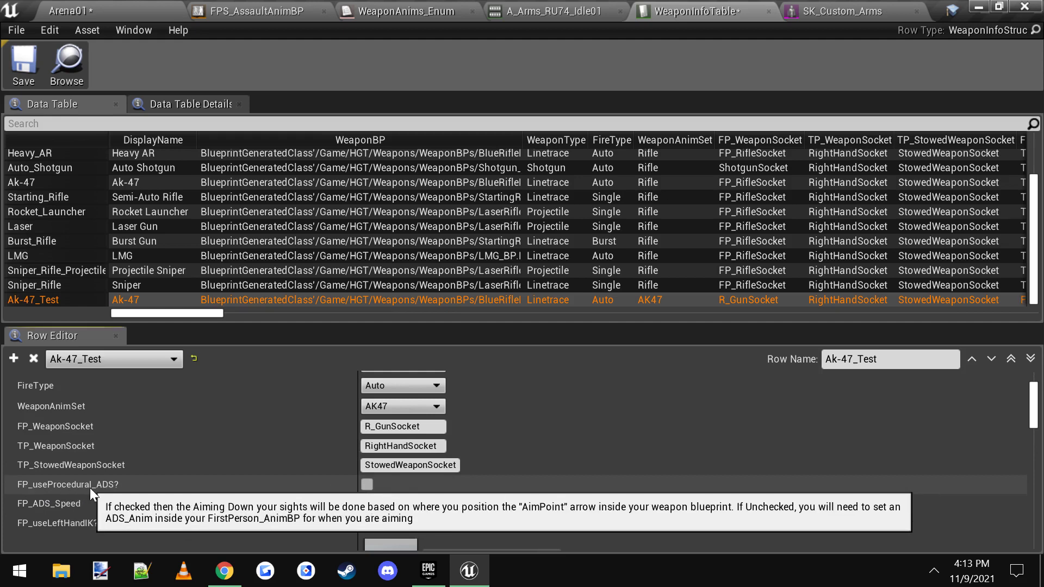
{"action": "scroll", "coordinate": [204, 491], "scroll_direction": "down", "scroll_amount": 1}
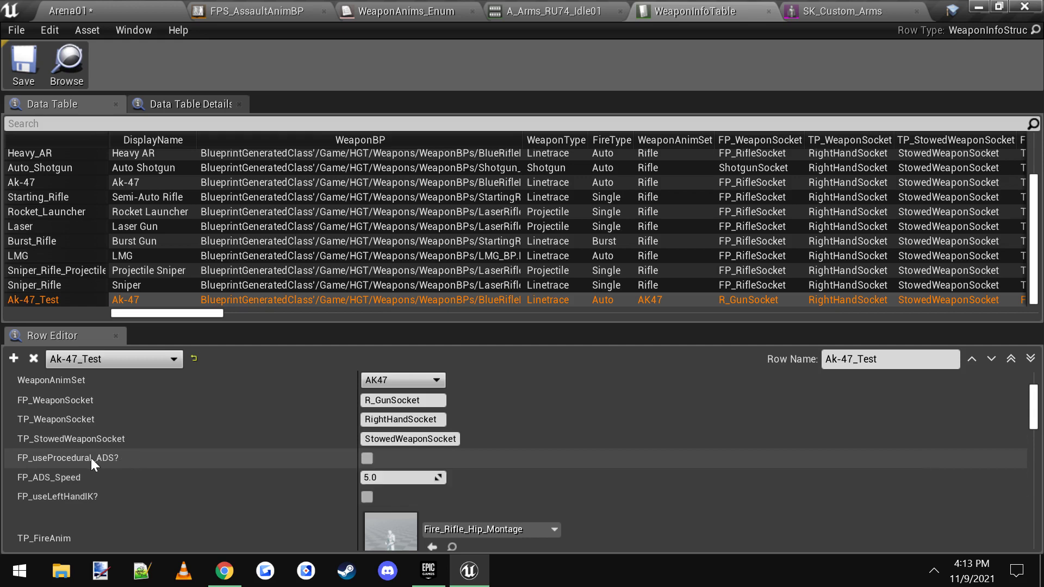
{"action": "mouse_move", "coordinate": [100, 458]}
{"action": "mouse_move", "coordinate": [91, 495]}
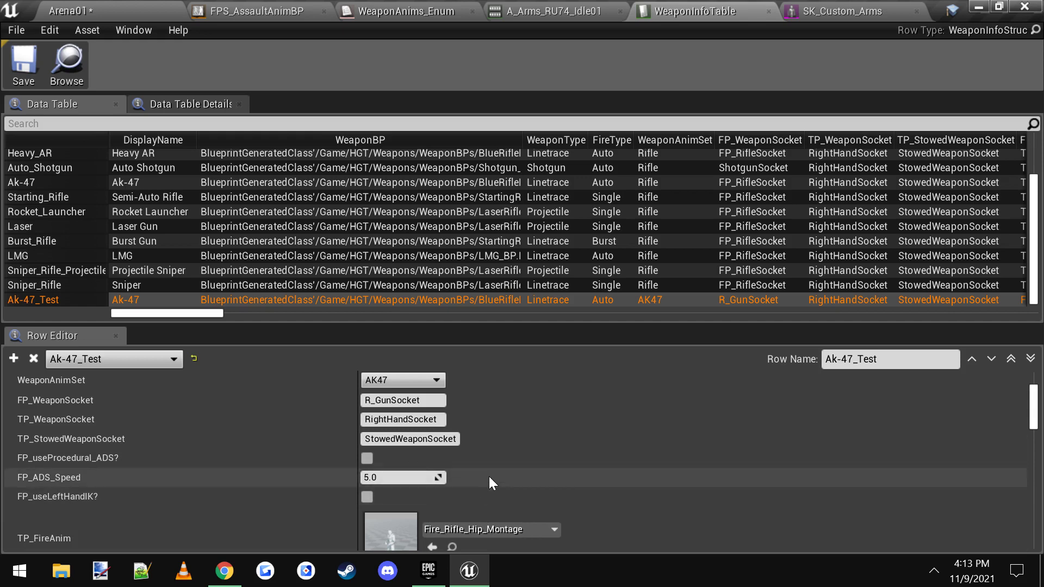
- Locate the blueprint assigned as WeaponBP in the Ak-47_Test row within the content browser
{"action": "scroll", "coordinate": [495, 470], "scroll_direction": "down", "scroll_amount": 2}
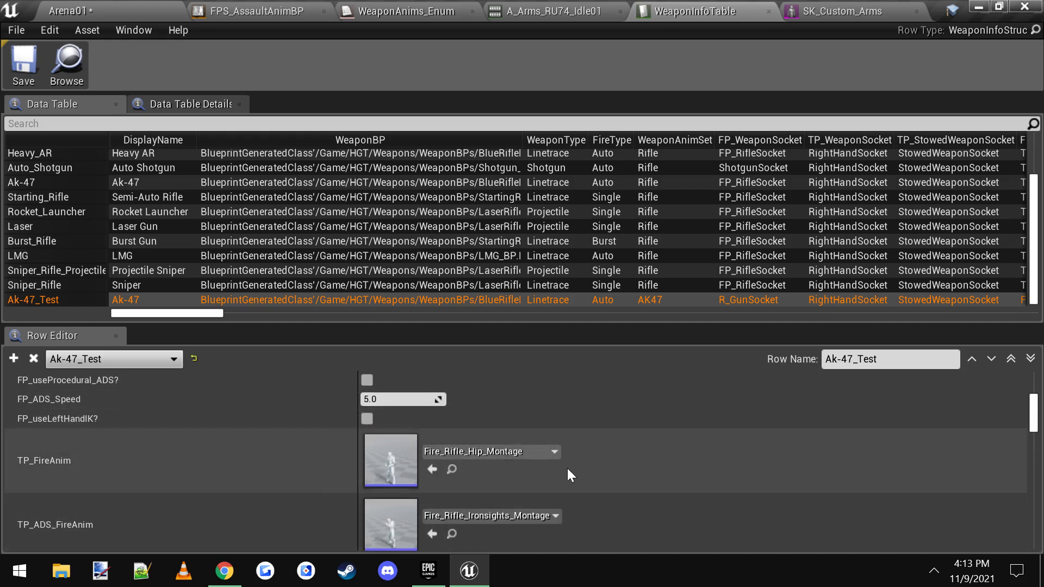
{"action": "scroll", "coordinate": [573, 469], "scroll_direction": "up", "scroll_amount": 5}
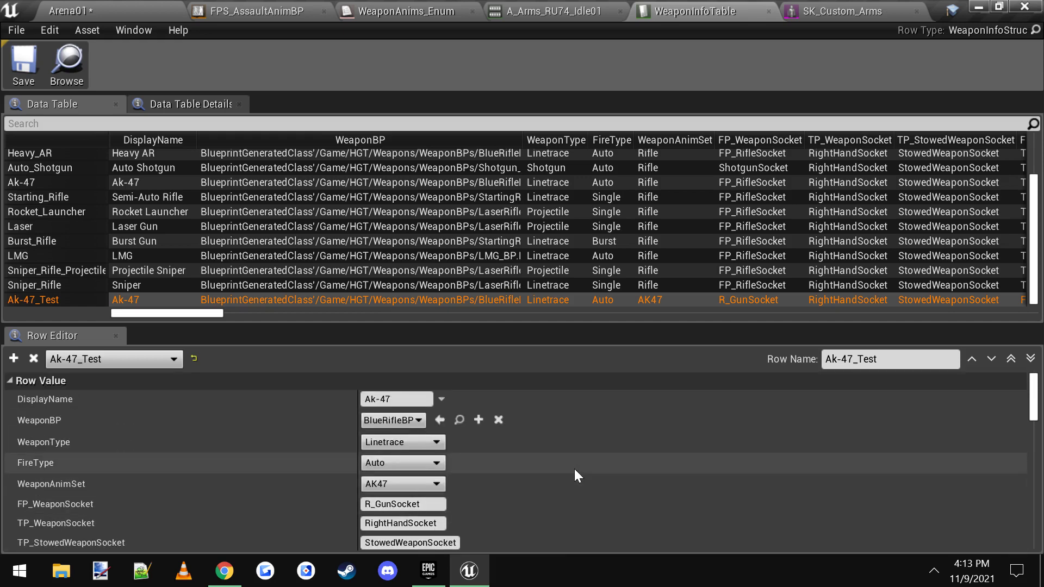
{"action": "left_click", "coordinate": [460, 421]}
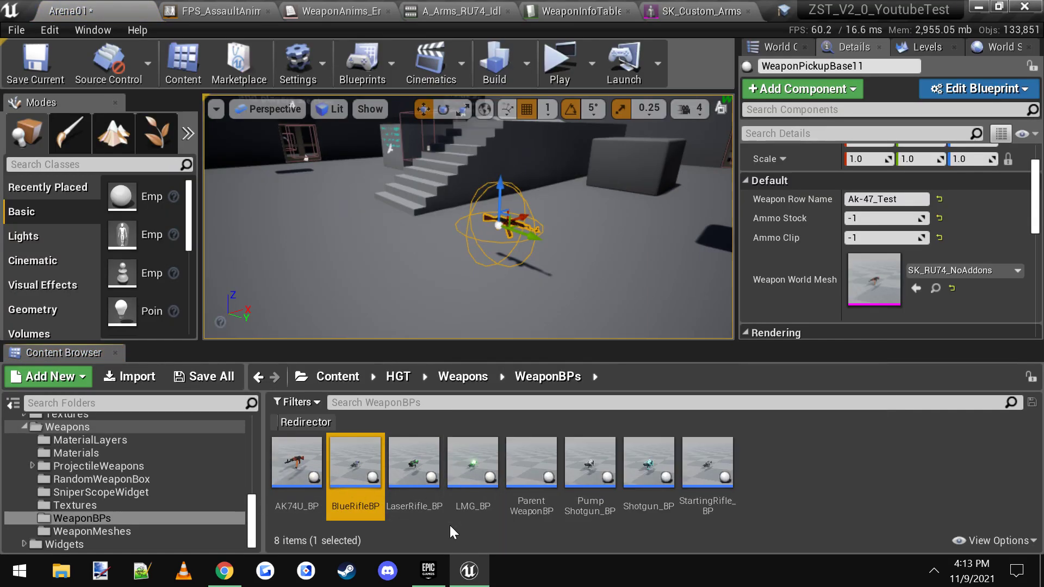
{"action": "left_click", "coordinate": [303, 493]}
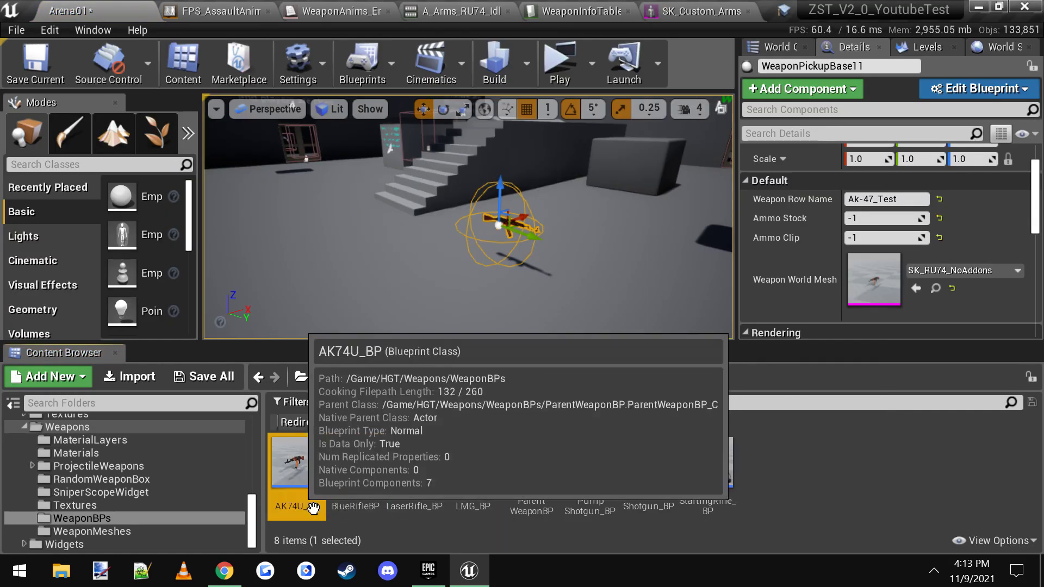
{"action": "left_click", "coordinate": [554, 500]}
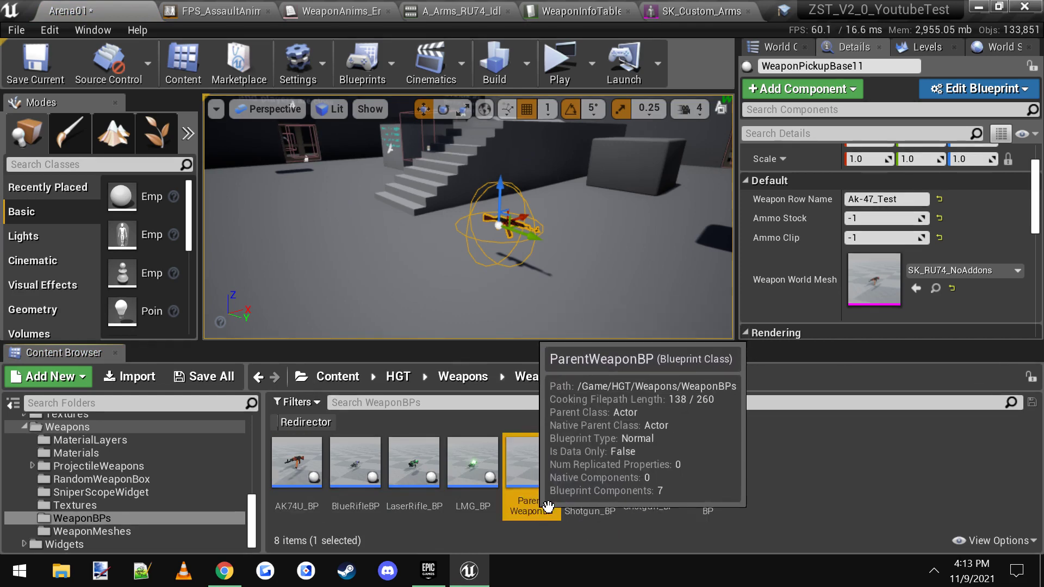
{"action": "right_click", "coordinate": [545, 475]}
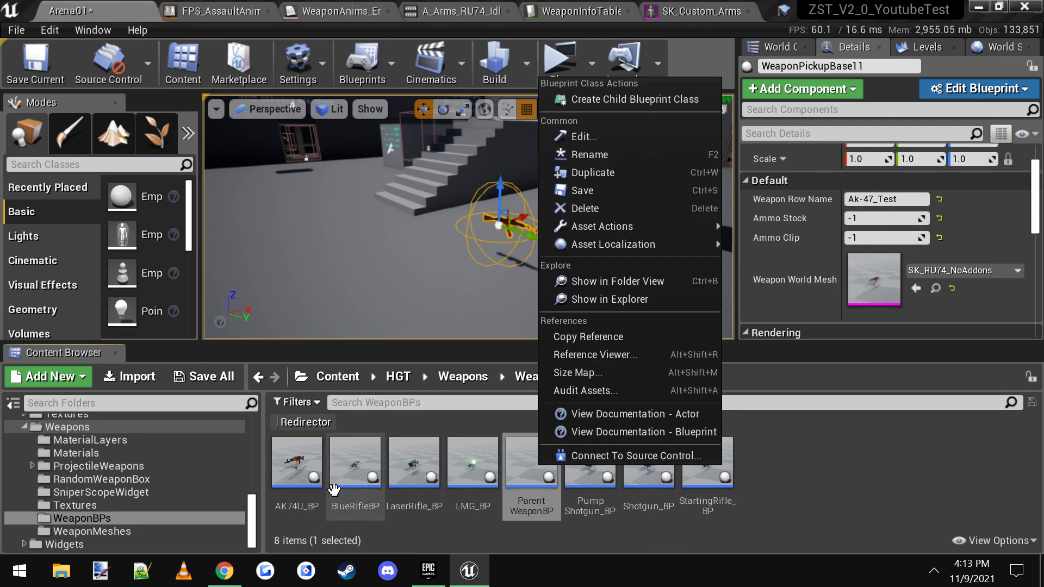
{"action": "left_click", "coordinate": [364, 475]}
{"action": "right_click", "coordinate": [362, 475]}
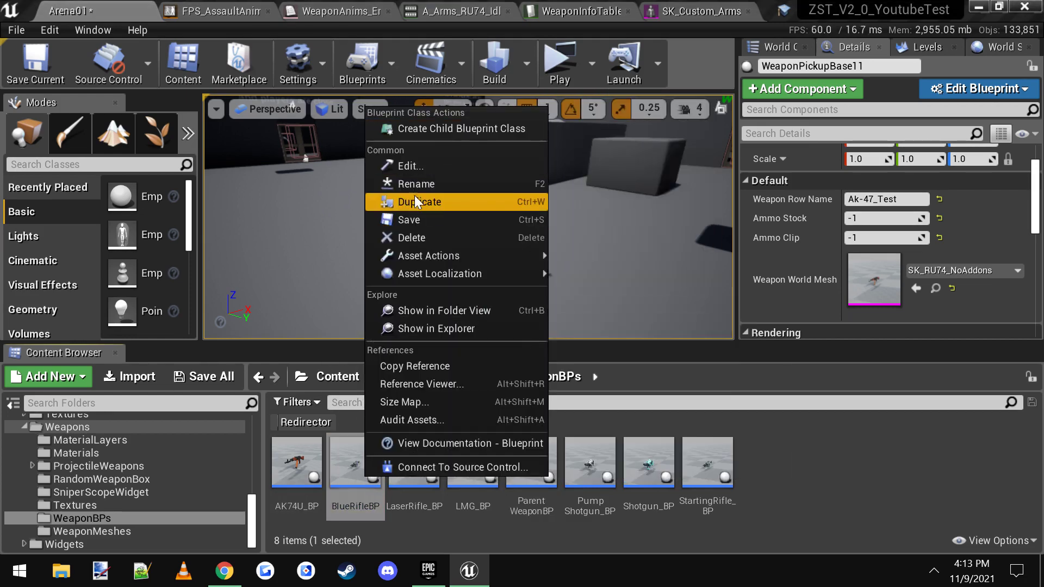
{"action": "left_click", "coordinate": [811, 503]}
- Open the AK74U_BP weapon blueprint from the WeaponBPs folder and show its 3D viewport
{"action": "left_click", "coordinate": [296, 468]}
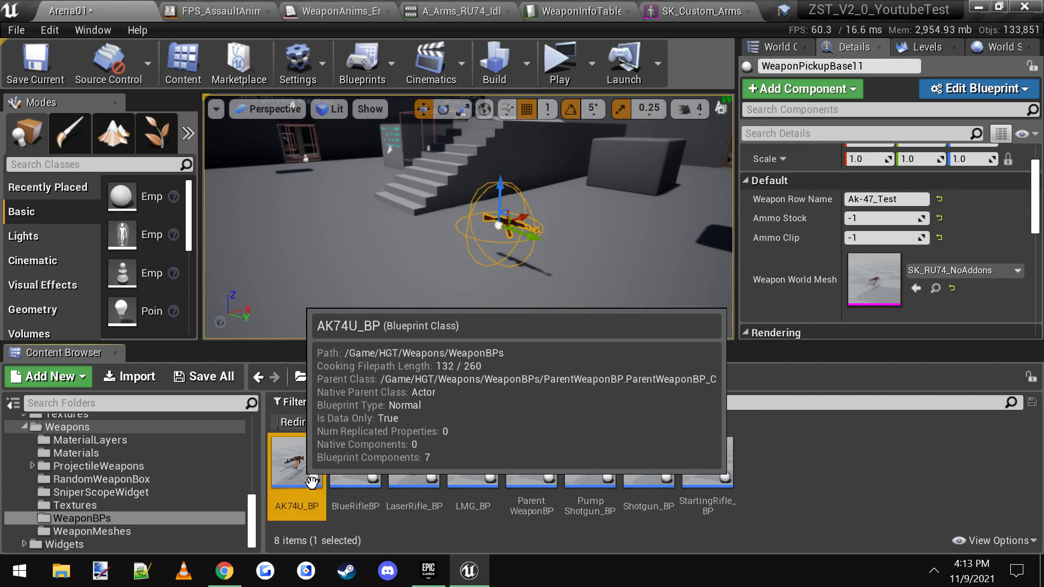
{"action": "mouse_move", "coordinate": [314, 487]}
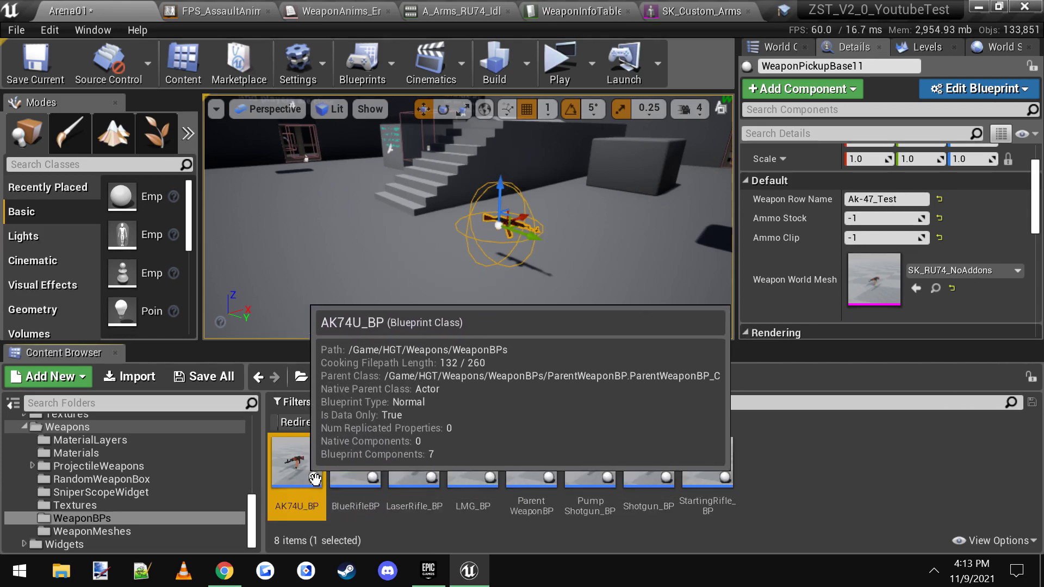
{"action": "double_click", "coordinate": [304, 468]}
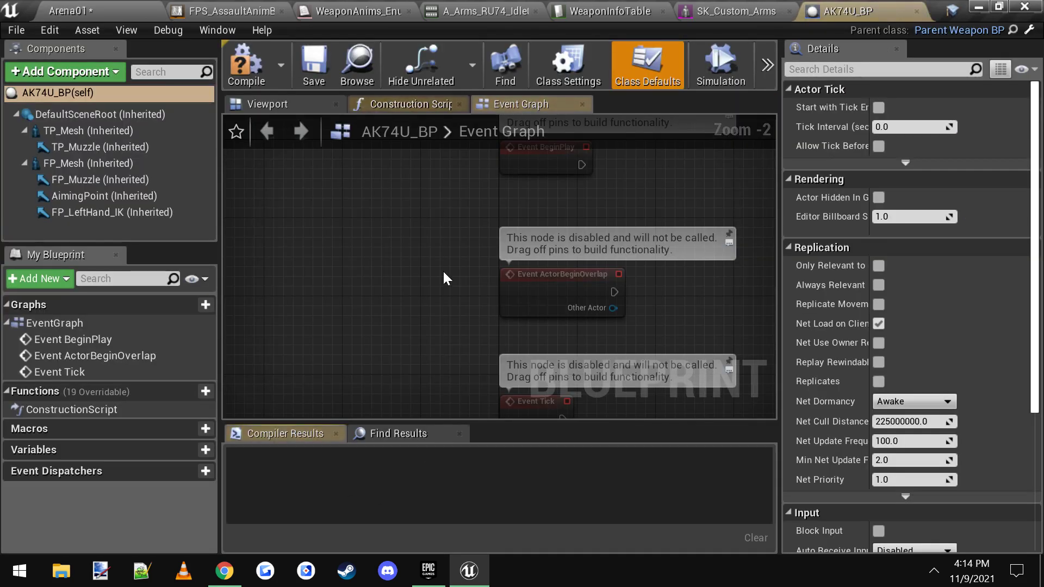
{"action": "left_click", "coordinate": [283, 104]}
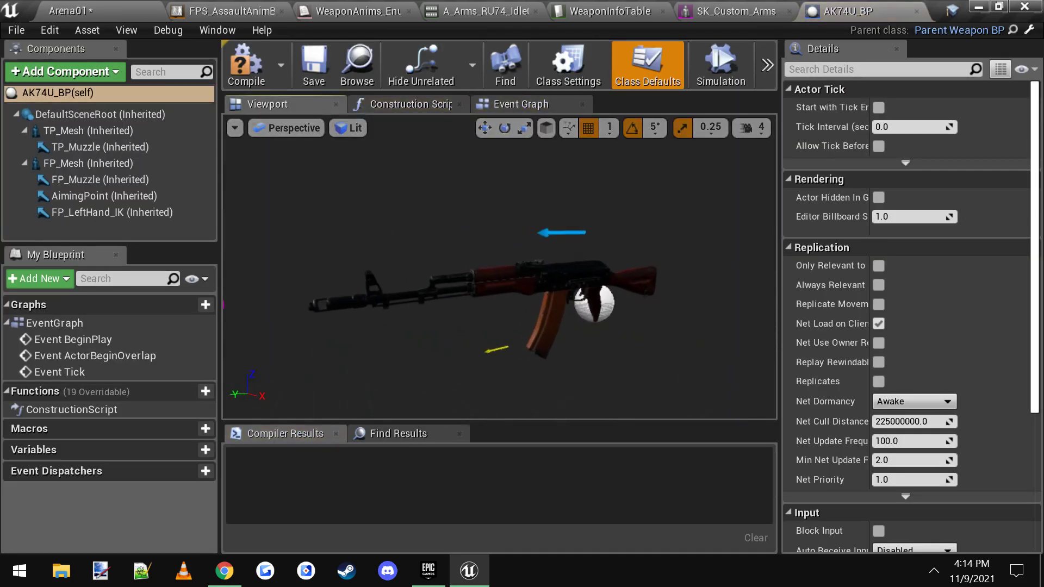
{"action": "right_click_drag", "start_coordinate": [518, 286], "coordinate": [519, 286]}
- Try moving TP_Mesh down to a Z location of -37 to separate it from FP_Mesh, and undo the move
{"action": "left_click", "coordinate": [60, 129]}
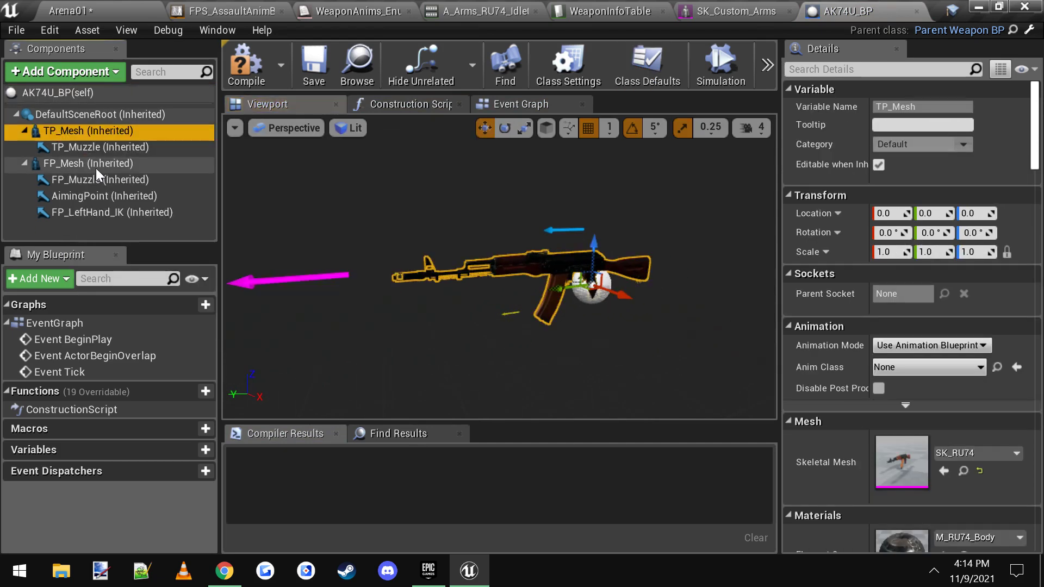
{"action": "left_click", "coordinate": [87, 164]}
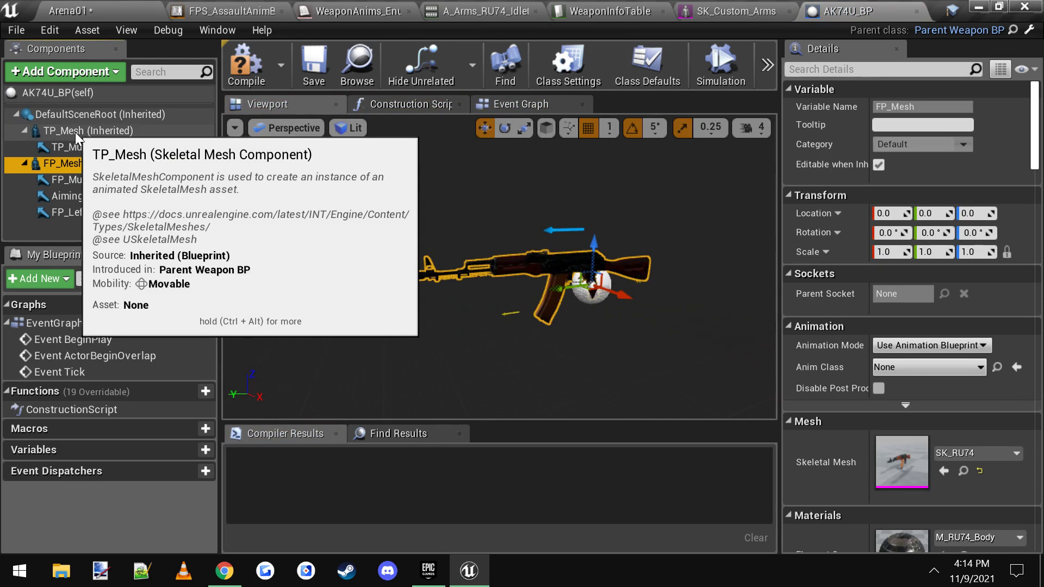
{"action": "left_click", "coordinate": [75, 132]}
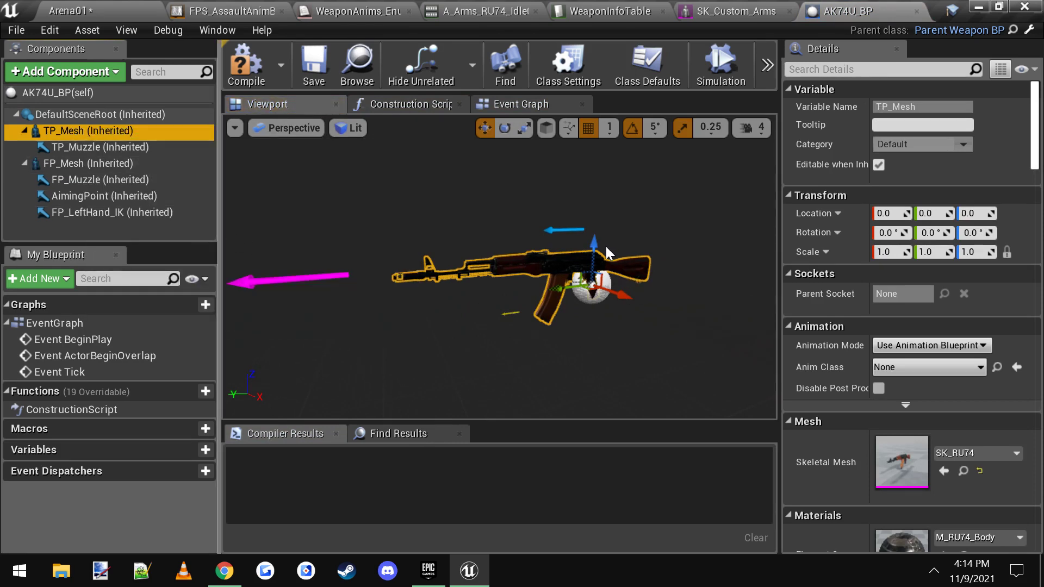
{"action": "left_click_drag", "start_coordinate": [602, 248], "coordinate": [593, 315]}
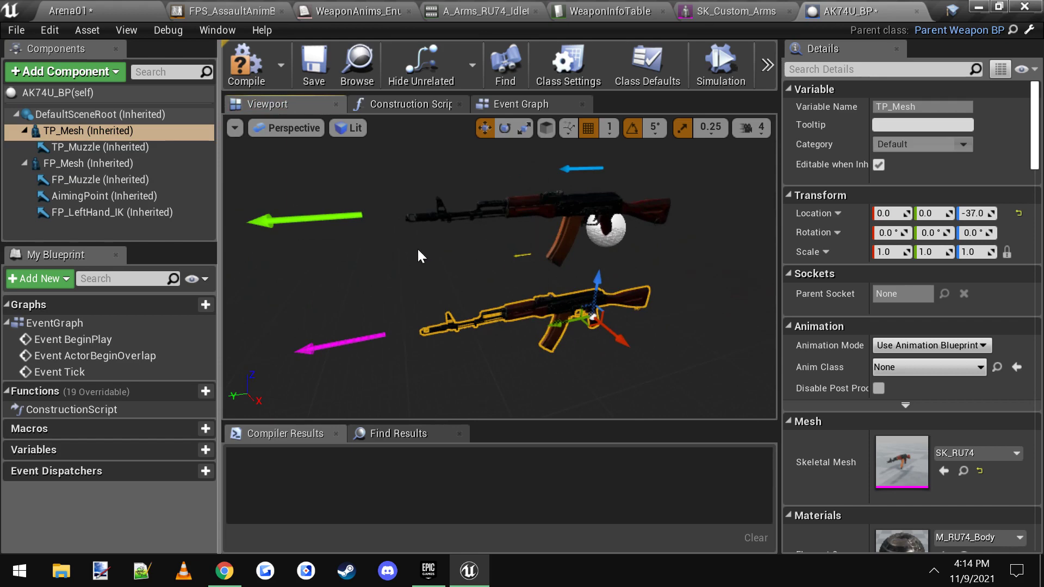
{"action": "key", "text": "ctrl+z"}
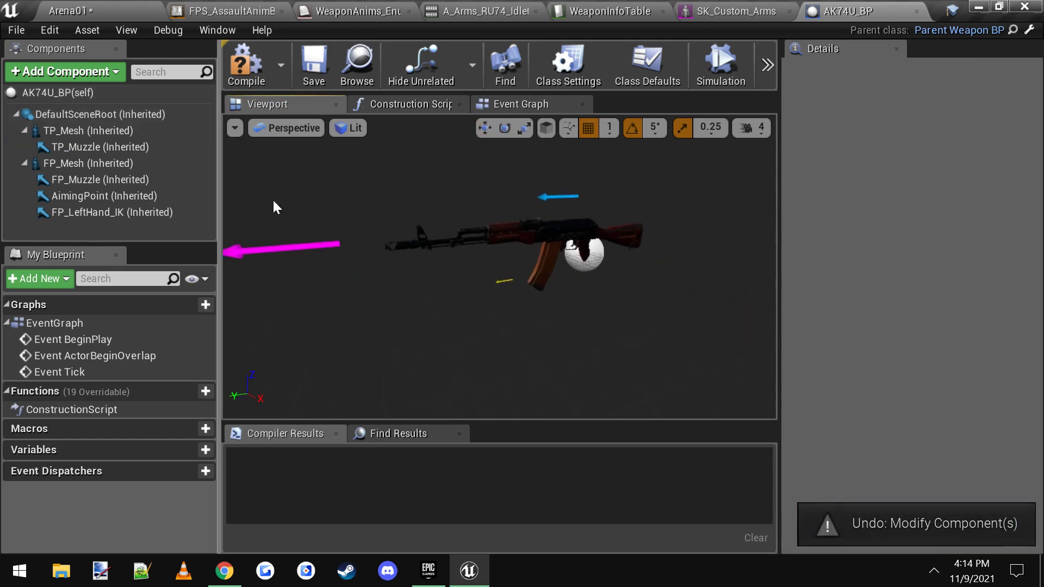
{"action": "left_click", "coordinate": [93, 132]}
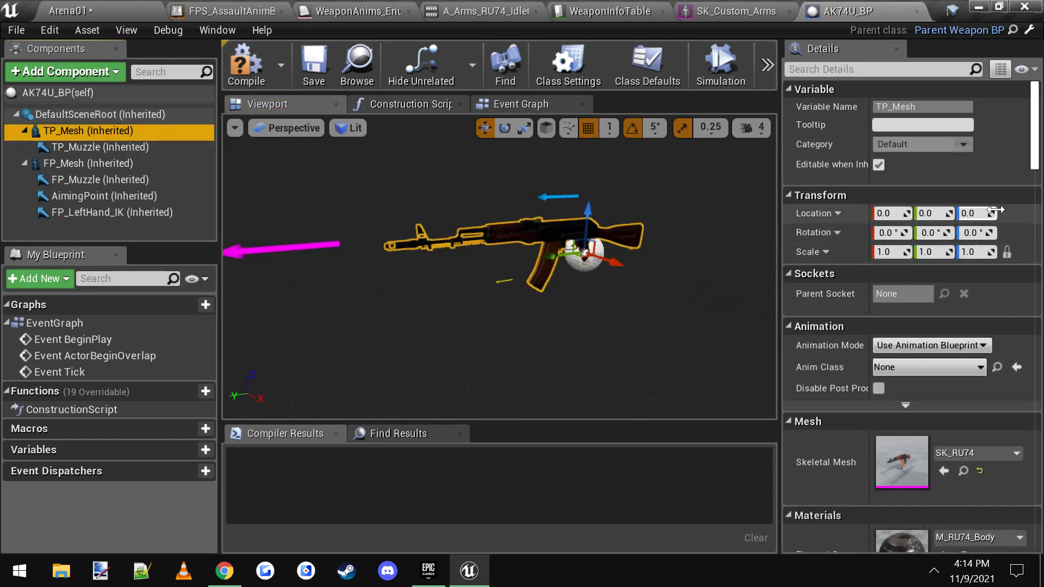
{"action": "left_click", "coordinate": [103, 164]}
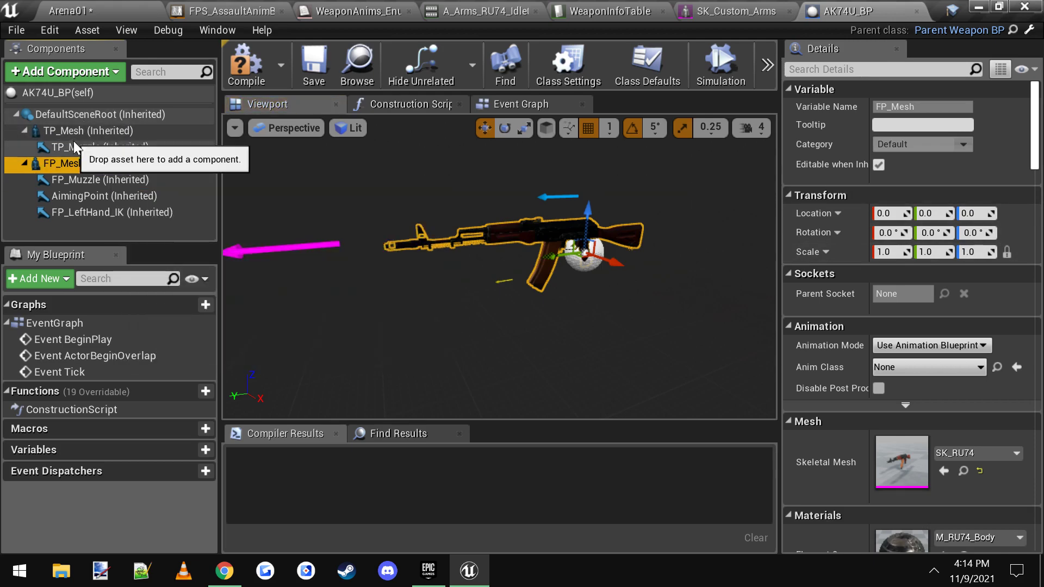
- Move TP_Muzzle and FP_Muzzle together to the tip of the barrel, at about Y 65.43 and Z 8.31
{"action": "left_click", "coordinate": [86, 145]}
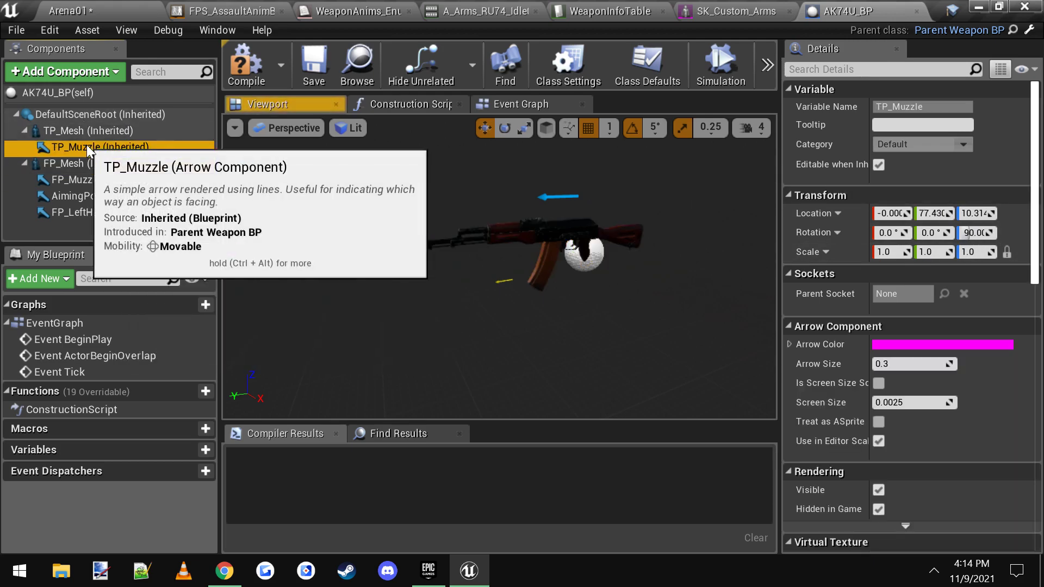
{"action": "left_click", "coordinate": [85, 180], "text": "ctrl"}
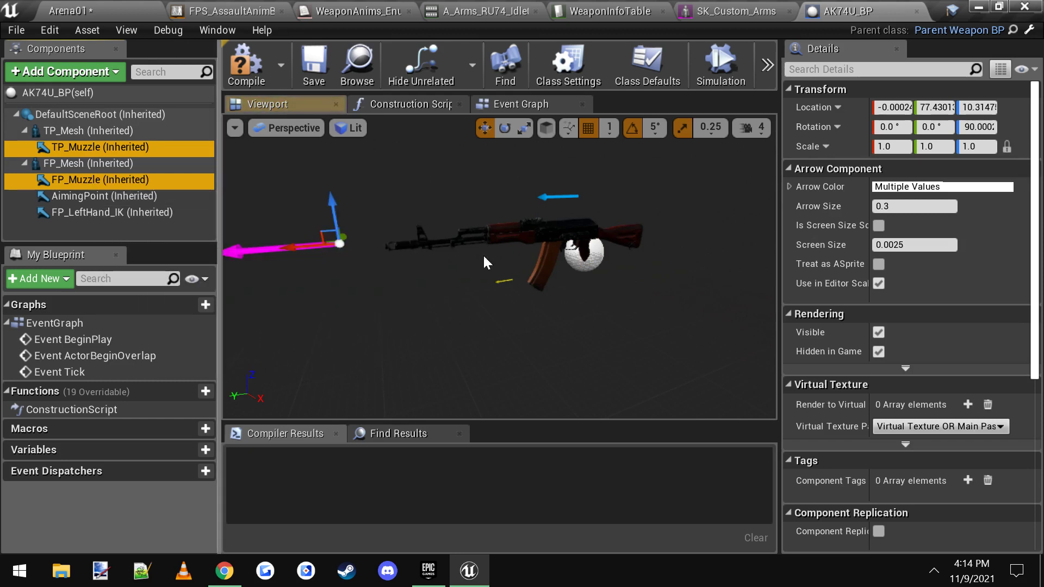
{"action": "scroll", "coordinate": [323, 284], "scroll_direction": "up", "scroll_amount": 5}
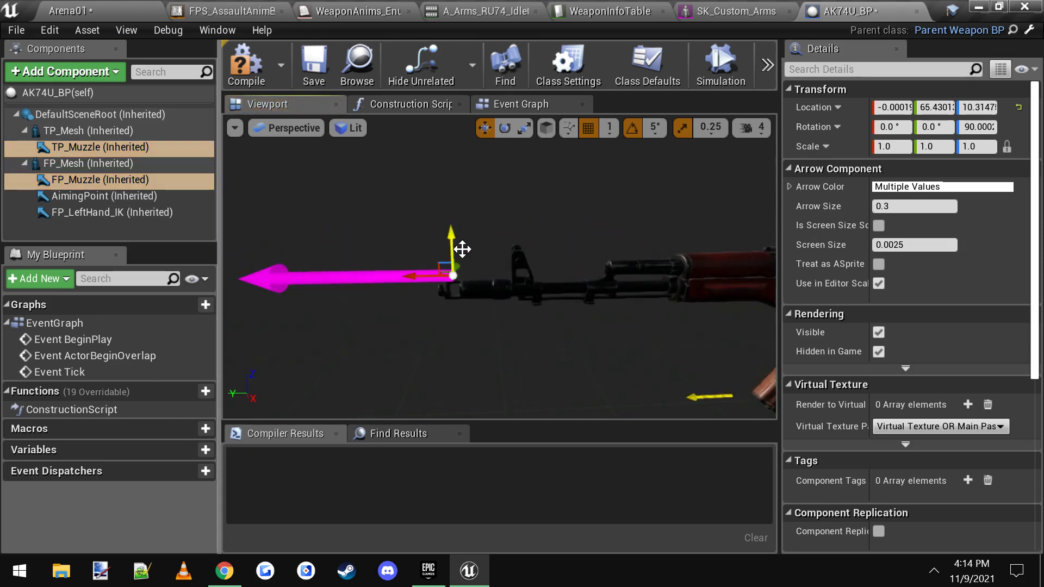
{"action": "left_click_drag", "start_coordinate": [462, 249], "coordinate": [503, 296]}
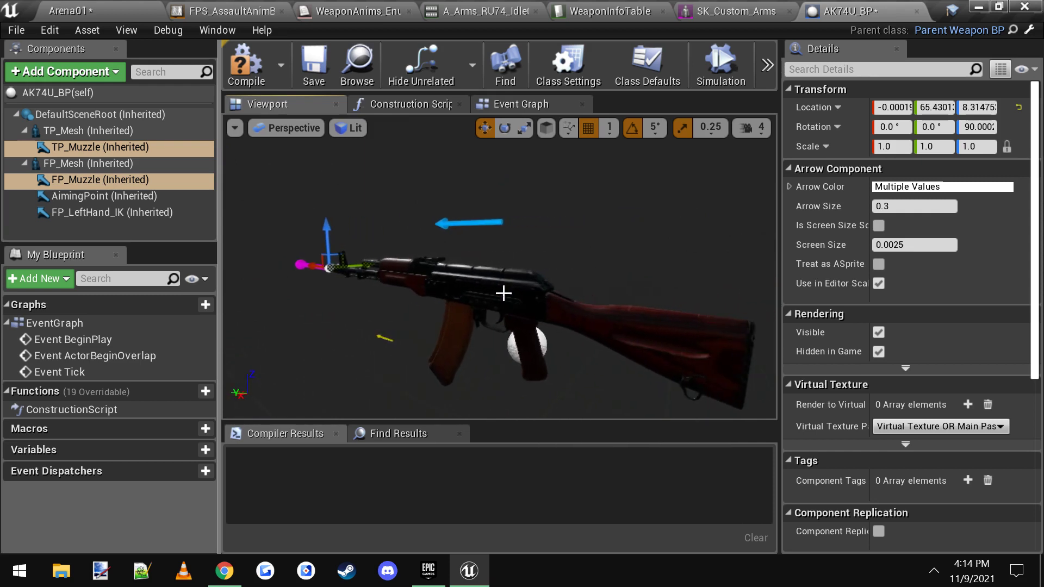
- Move the AimingPoint arrow down and forward onto the rifle's sight line, to location Y -2.0 and Z 14.1
{"action": "left_click", "coordinate": [474, 235]}
{"action": "key", "text": "w"}
{"action": "right_click_drag", "start_coordinate": [482, 241], "coordinate": [498, 228]}
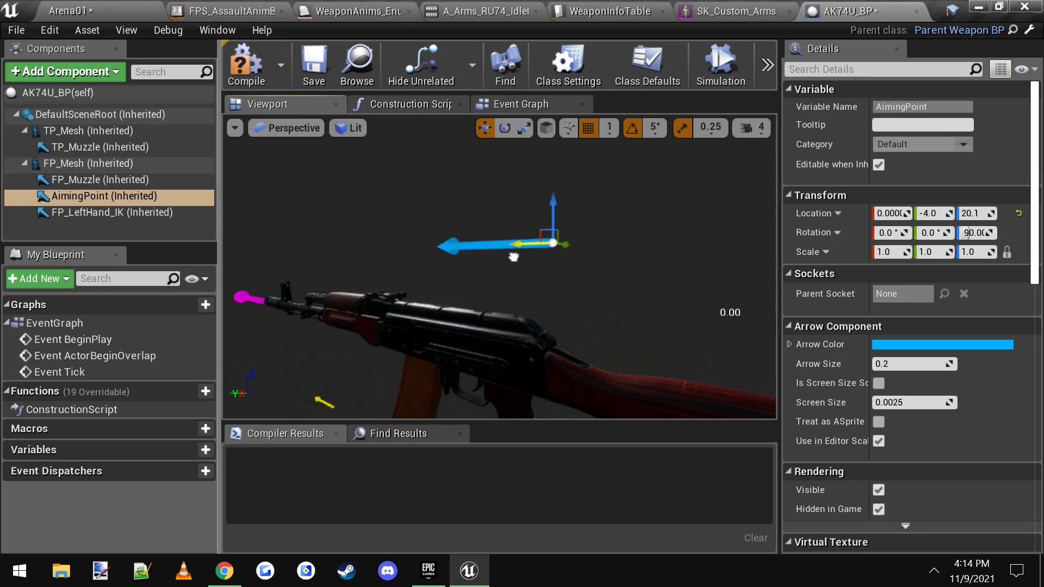
{"action": "left_click_drag", "start_coordinate": [563, 205], "coordinate": [554, 256]}
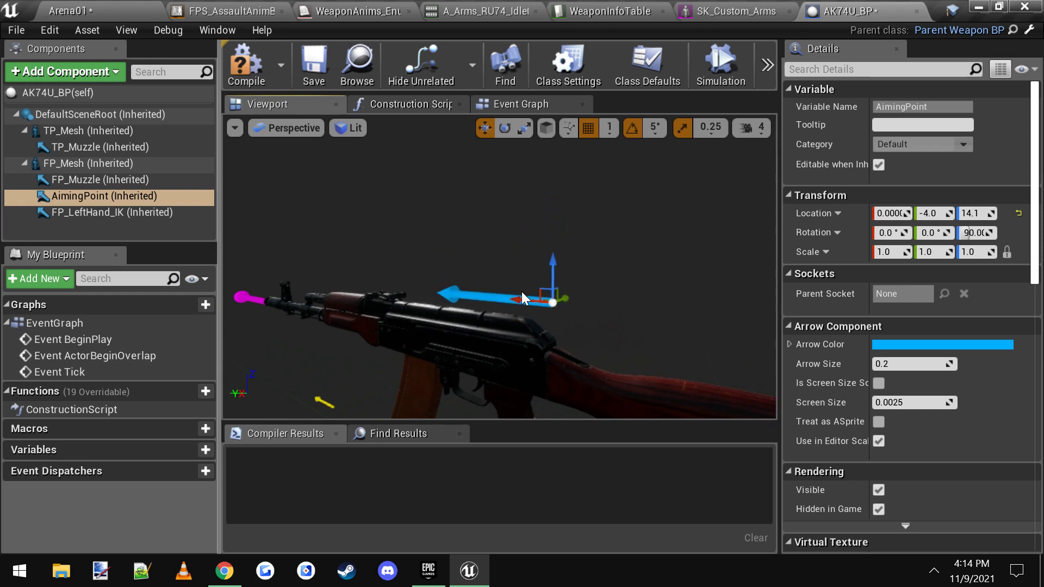
{"action": "left_click_drag", "start_coordinate": [522, 298], "coordinate": [458, 304]}
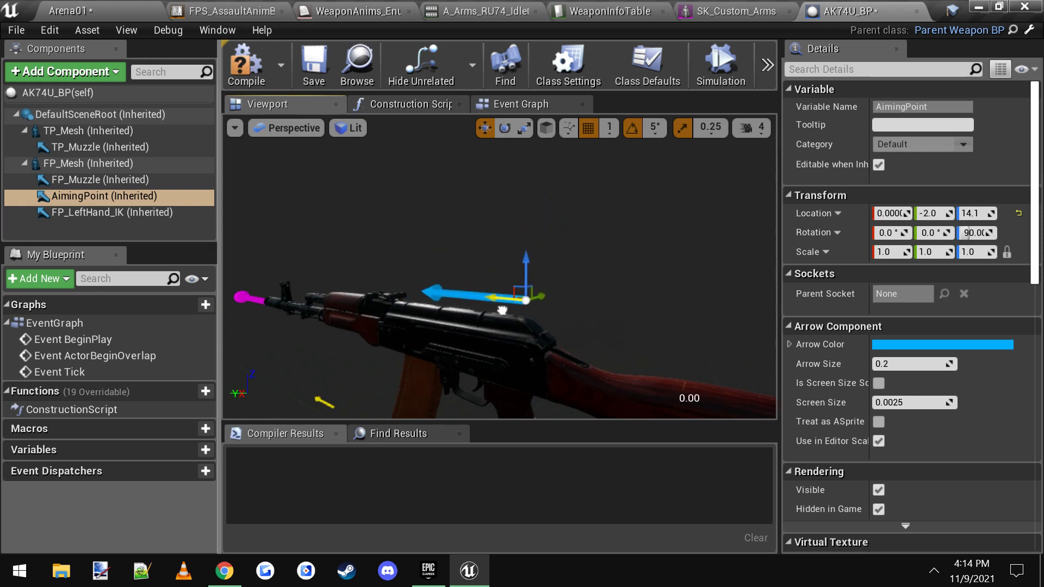
{"action": "right_click_drag", "start_coordinate": [482, 331], "coordinate": [467, 325]}
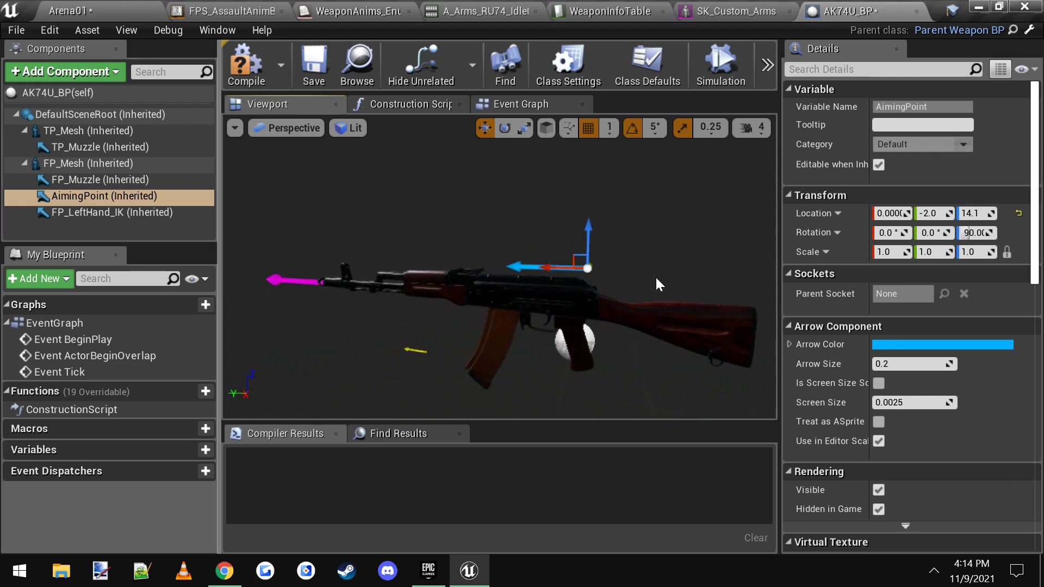
- Move FP_LeftHand_IK up toward the handguard, to about X -0.33, Y 31 and Z 0.82, and compile and save AK74U_BP
{"action": "right_click_drag", "start_coordinate": [549, 343], "coordinate": [496, 334]}
{"action": "key", "text": "w"}
{"action": "left_click", "coordinate": [427, 327]}
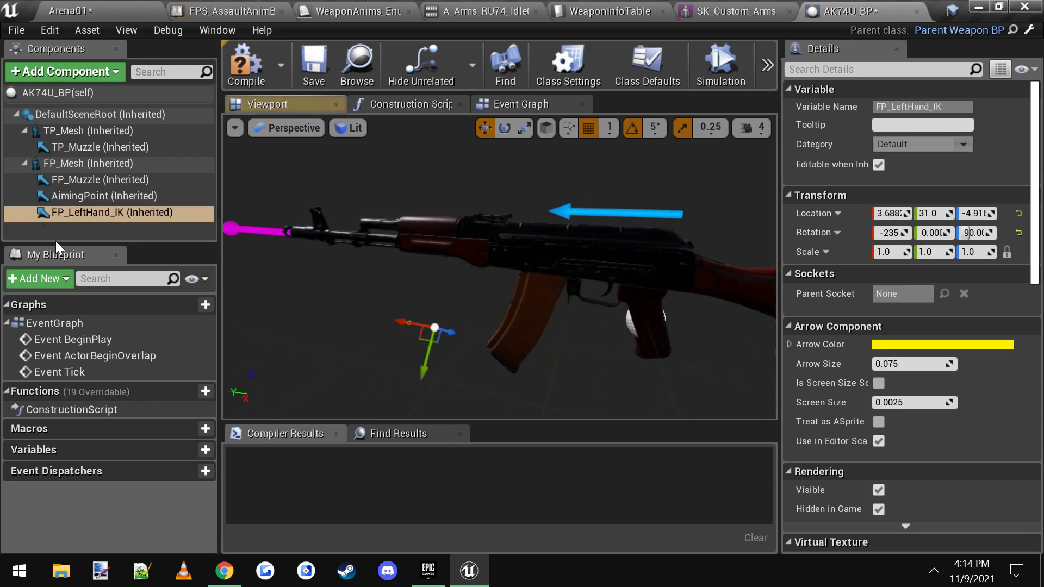
{"action": "double_click", "coordinate": [66, 212]}
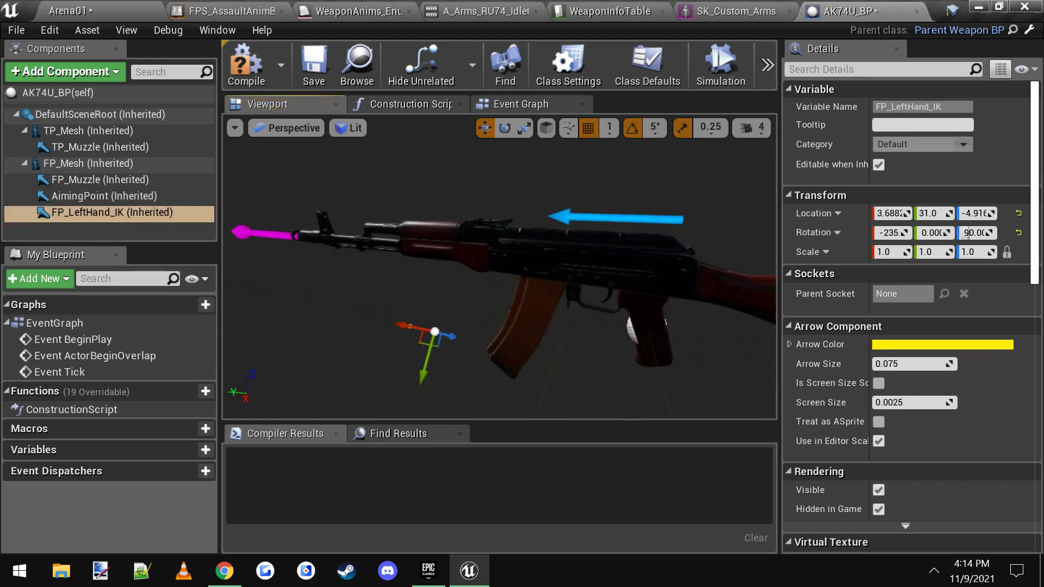
{"action": "right_click_drag", "start_coordinate": [451, 368], "coordinate": [455, 368]}
{"action": "key", "text": "s"}
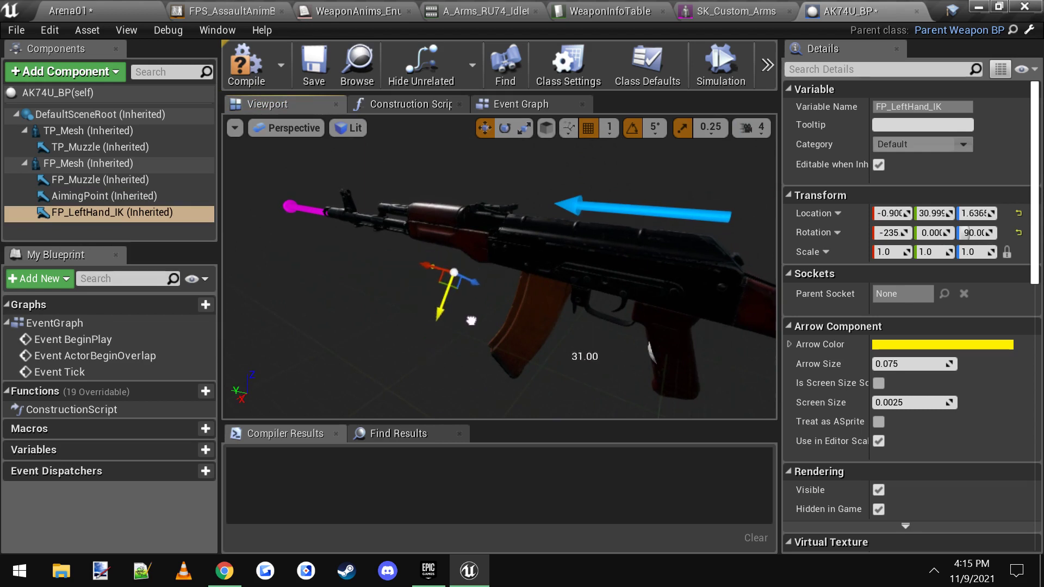
{"action": "key", "text": "s"}
{"action": "right_click_drag", "start_coordinate": [503, 314], "coordinate": [503, 302]}
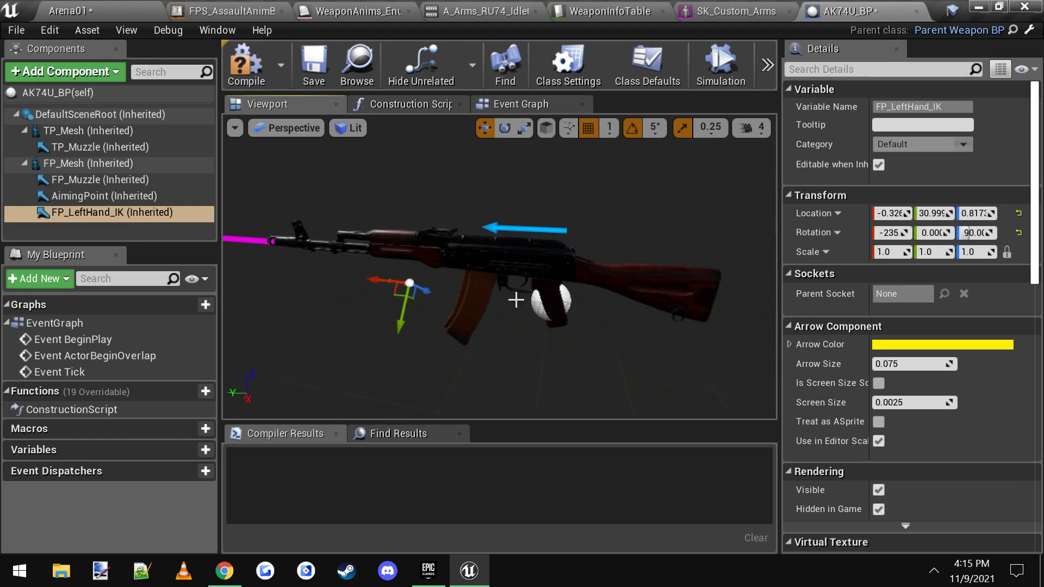
{"action": "key", "text": "a"}
{"action": "right_click_drag", "start_coordinate": [435, 294], "coordinate": [439, 257]}
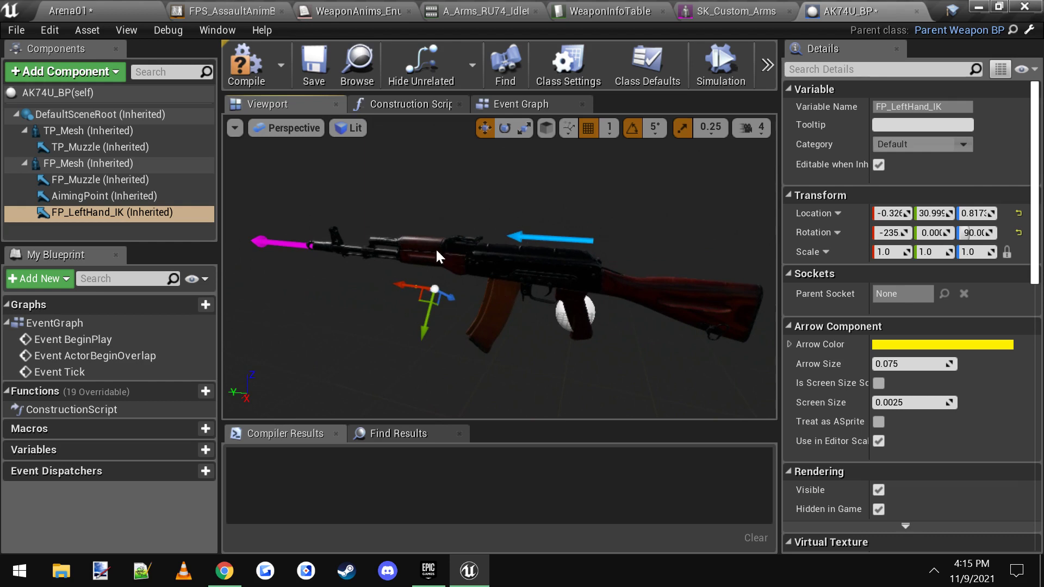
{"action": "left_click", "coordinate": [247, 70]}
{"action": "left_click", "coordinate": [315, 67]}
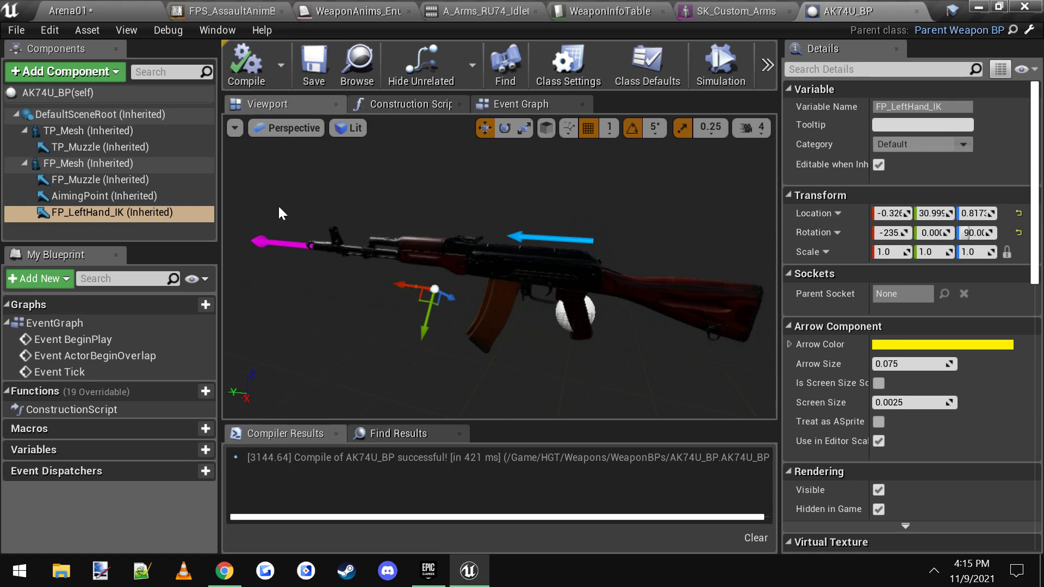
- Set the Anim Class of both TP_Mesh and FP_Mesh in AK74U_BP to BP_RU74_AnimBP
{"action": "left_click", "coordinate": [73, 165]}
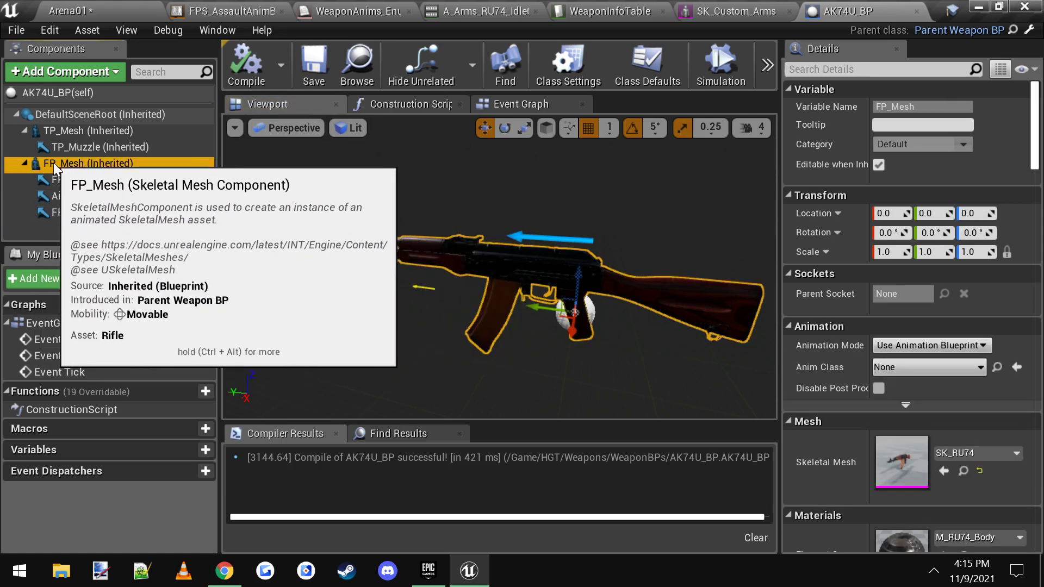
{"action": "left_click", "coordinate": [74, 131], "text": "ctrl"}
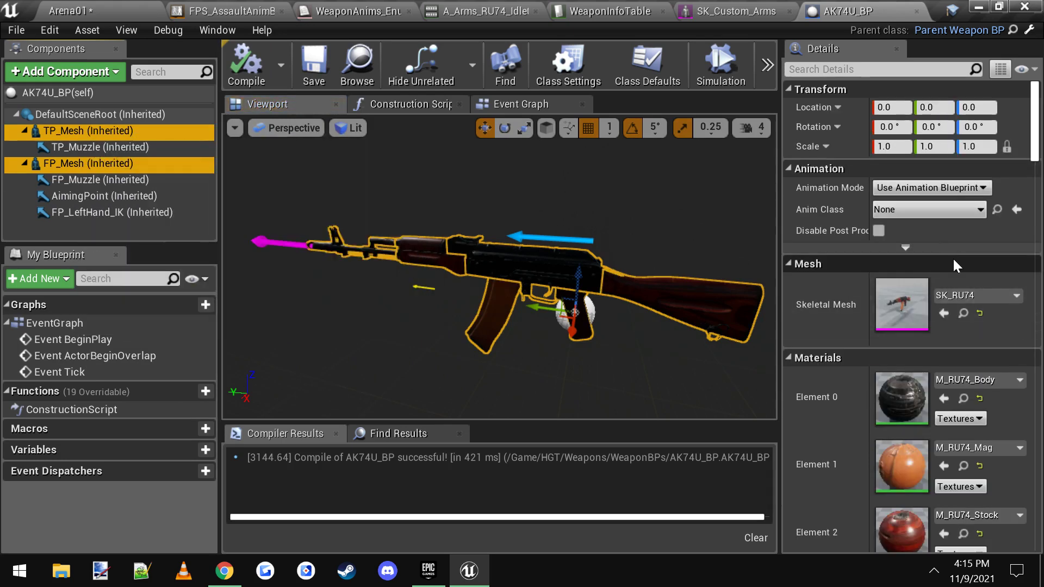
{"action": "left_click", "coordinate": [940, 212]}
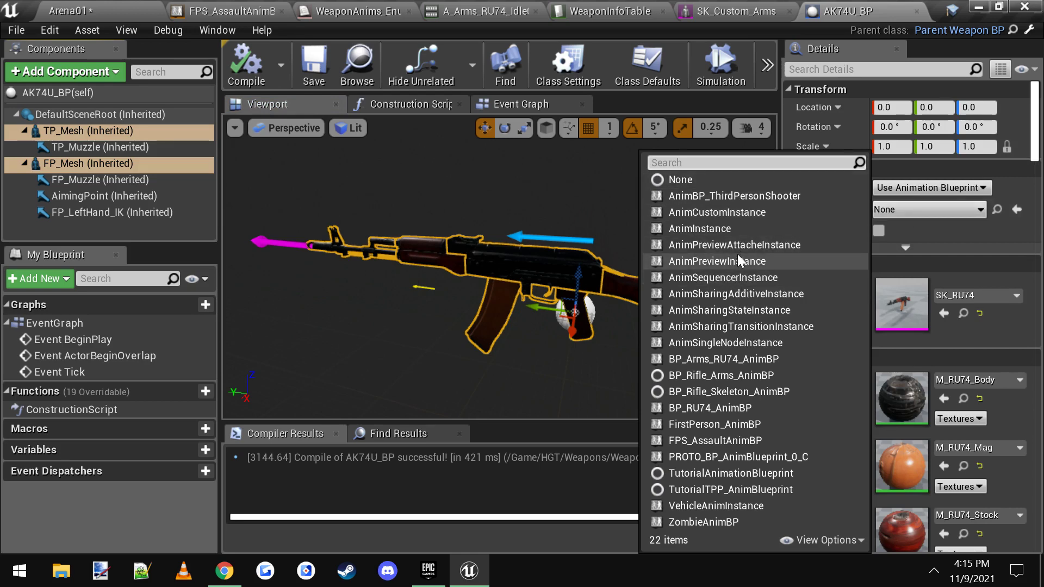
{"action": "type", "text": "ru"}
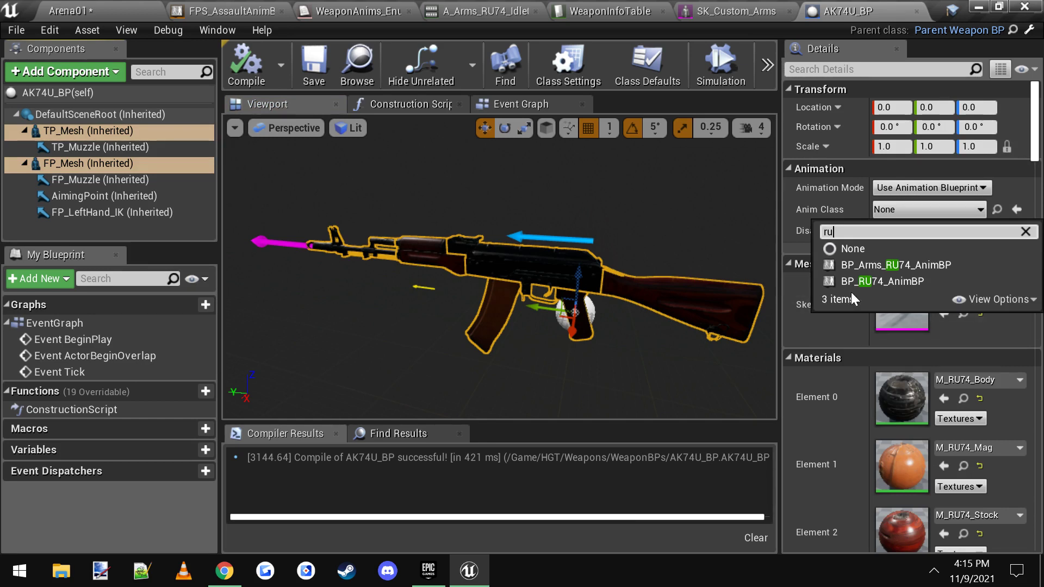
{"action": "left_click", "coordinate": [896, 282]}
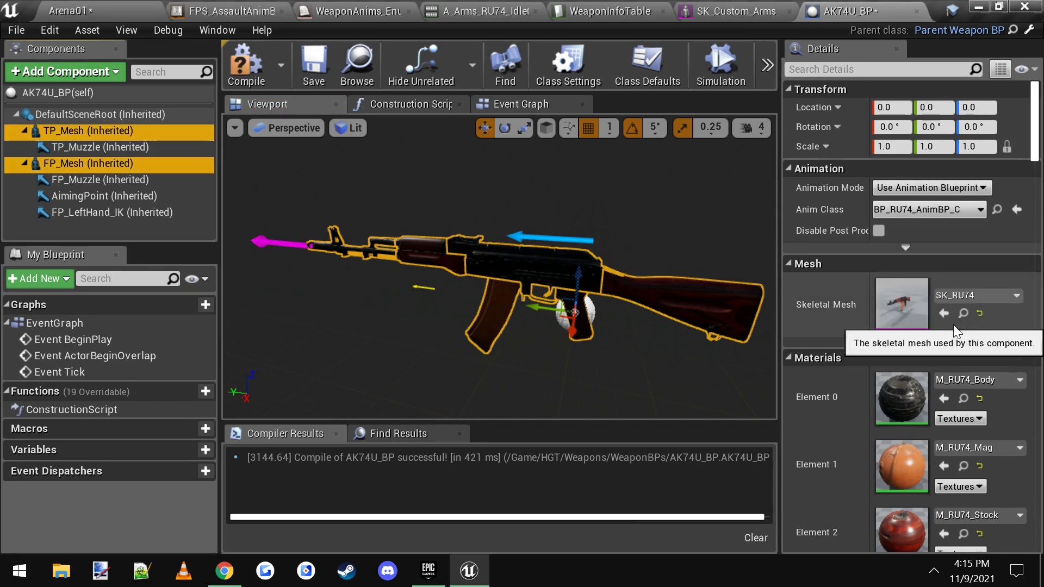
{"action": "left_click_drag", "start_coordinate": [693, 302], "coordinate": [673, 262]}
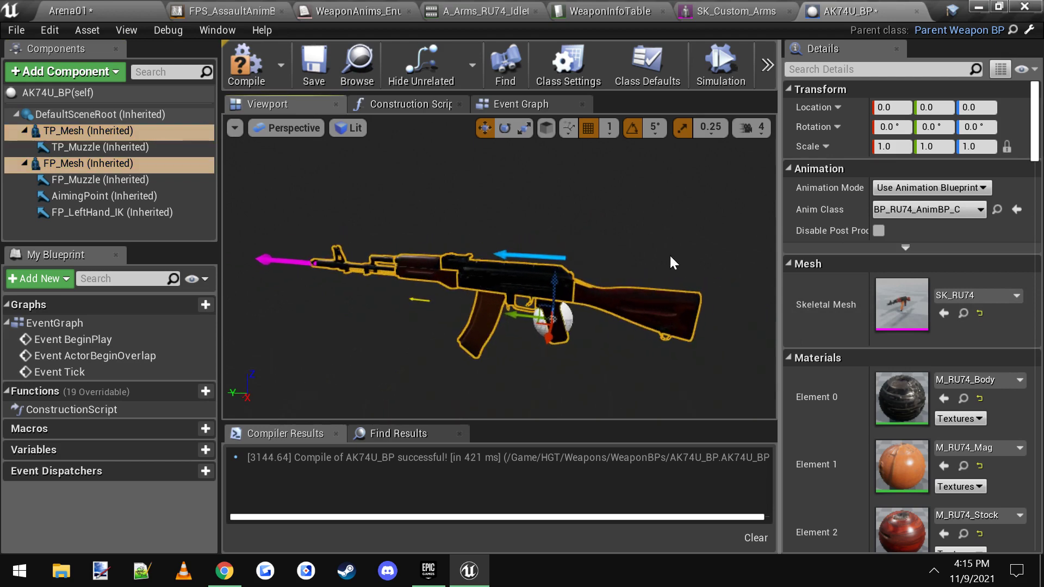
- Open BP_RU74_AnimBP from the assigned Anim Class and examine its AnimGraph's DefaultSlot node and the rifle preview
{"action": "left_click", "coordinate": [997, 211]}
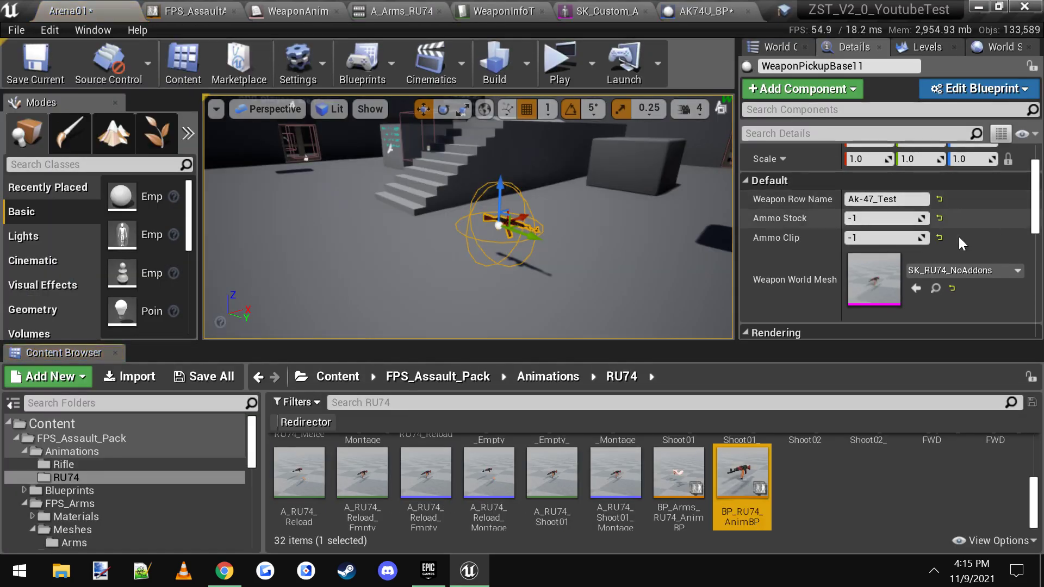
{"action": "double_click", "coordinate": [745, 479]}
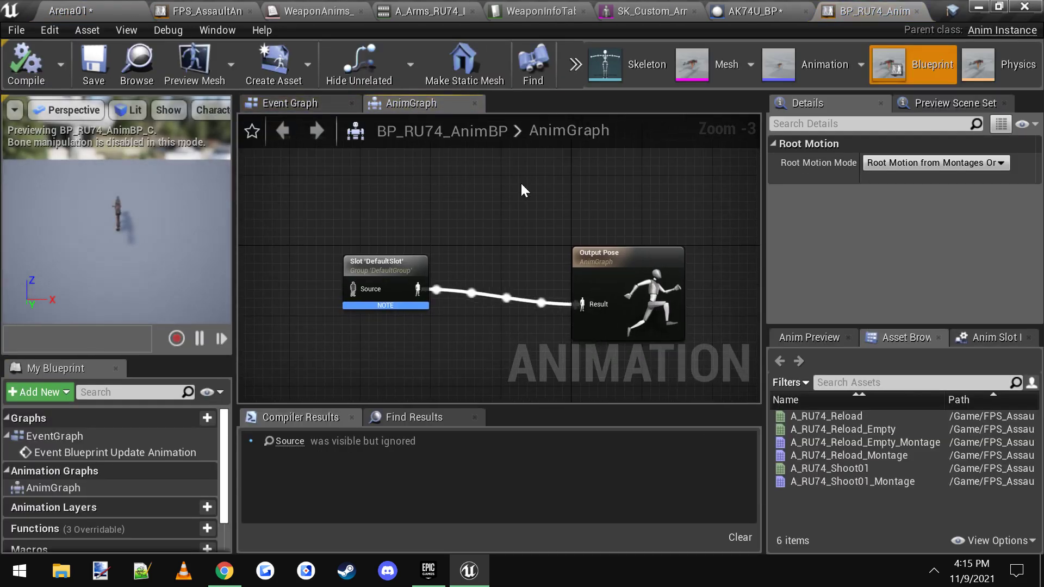
{"action": "left_click", "coordinate": [436, 239]}
{"action": "left_click_drag", "start_coordinate": [437, 239], "coordinate": [470, 257]}
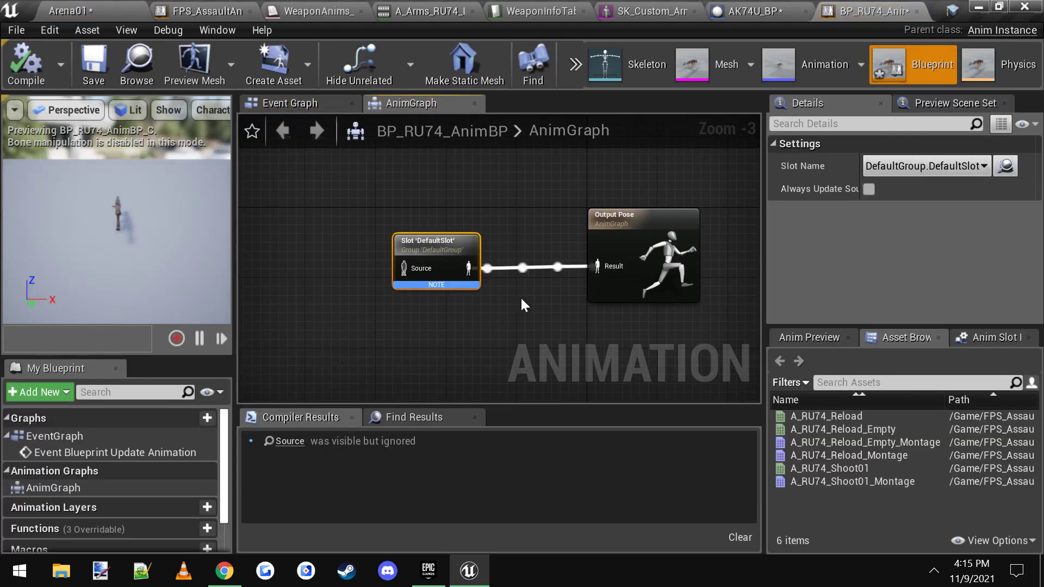
{"action": "scroll", "coordinate": [435, 266], "scroll_direction": "up", "scroll_amount": 3}
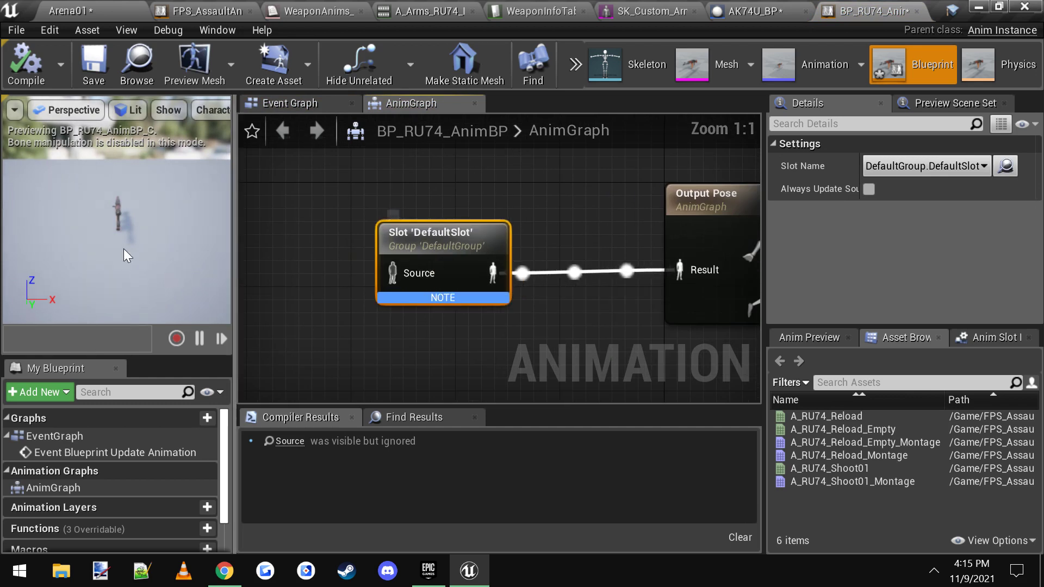
{"action": "scroll", "coordinate": [117, 243], "scroll_direction": "up", "scroll_amount": 5}
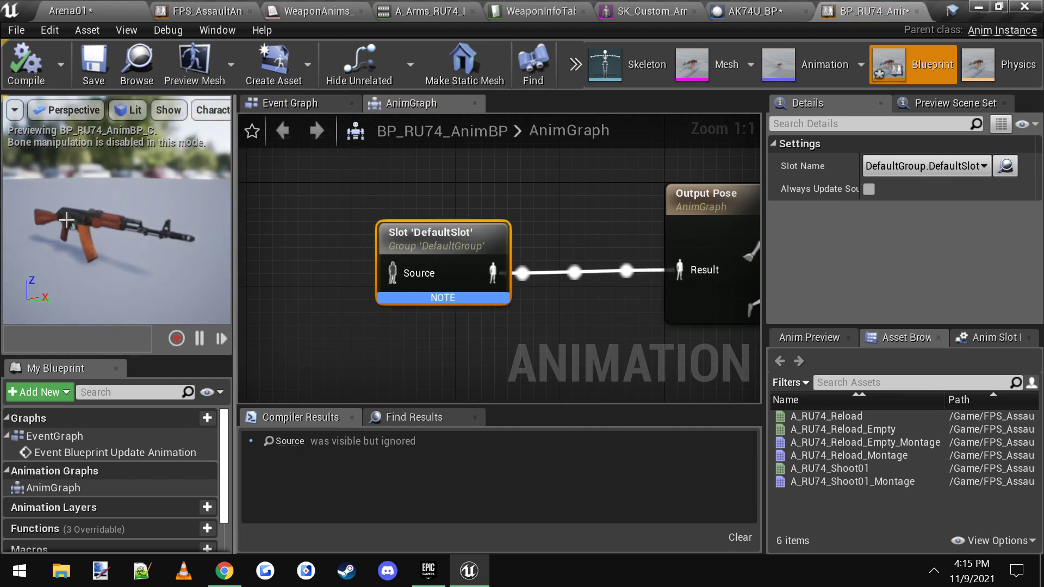
{"action": "scroll", "coordinate": [544, 213], "scroll_direction": "down", "scroll_amount": 1}
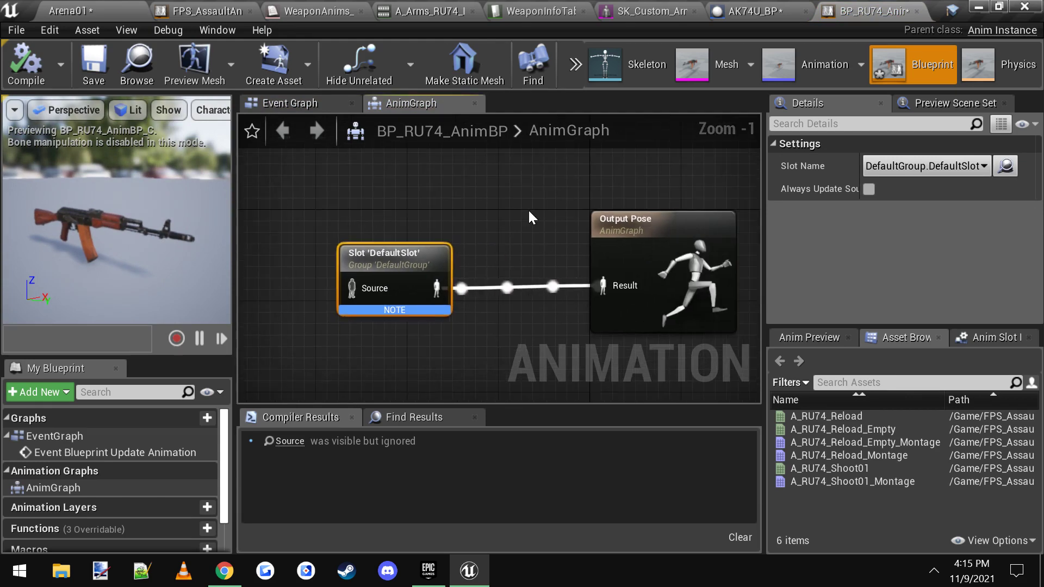
{"action": "mouse_move", "coordinate": [528, 208]}
{"action": "right_mouse_down"}
{"action": "mouse_move", "coordinate": [543, 199]}
{"action": "mouse_move", "coordinate": [532, 203]}
{"action": "right_mouse_up"}
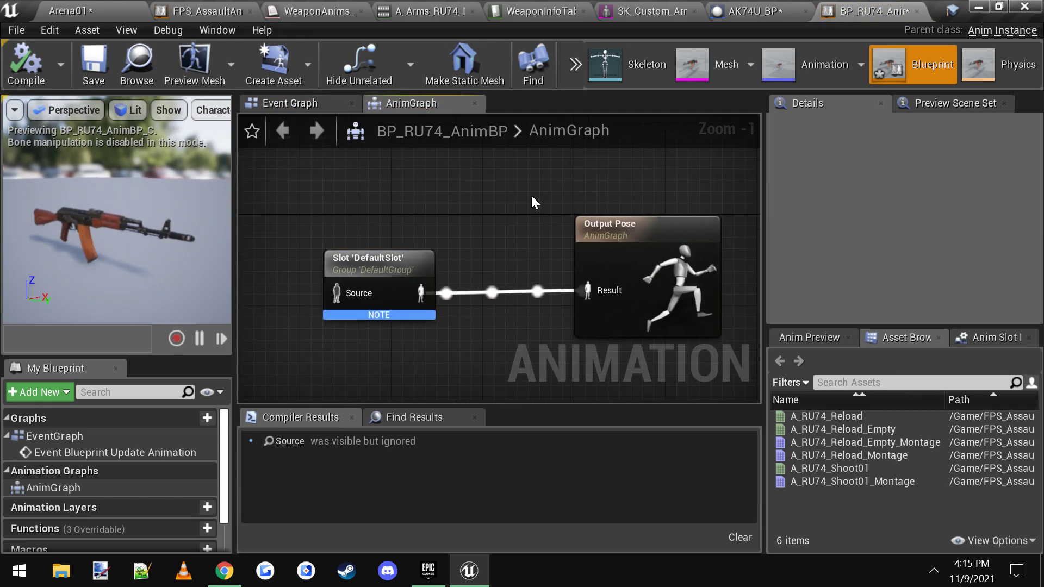
{"action": "left_click", "coordinate": [76, 10]}
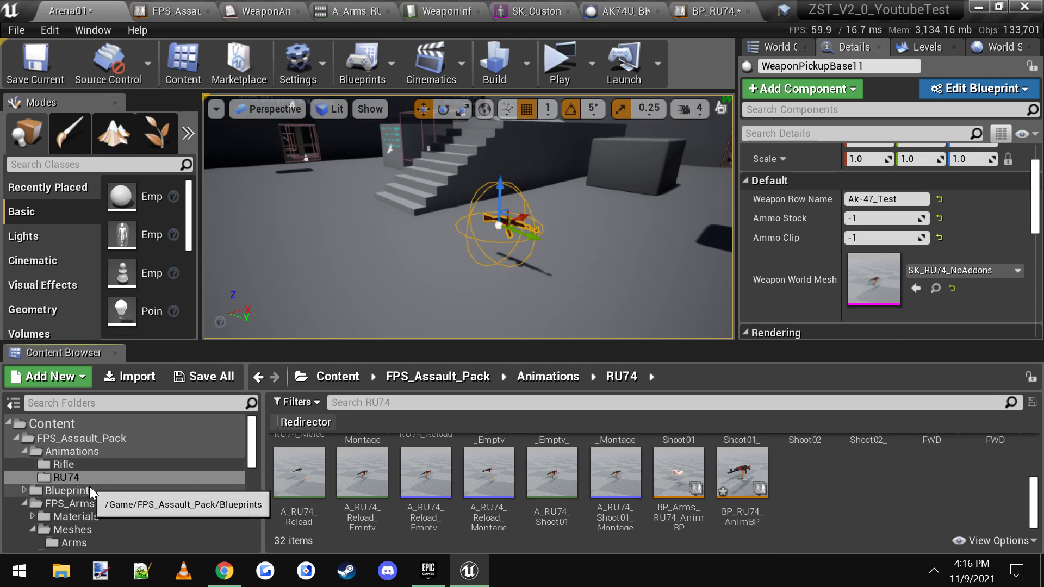
{"action": "right_click", "coordinate": [808, 527]}
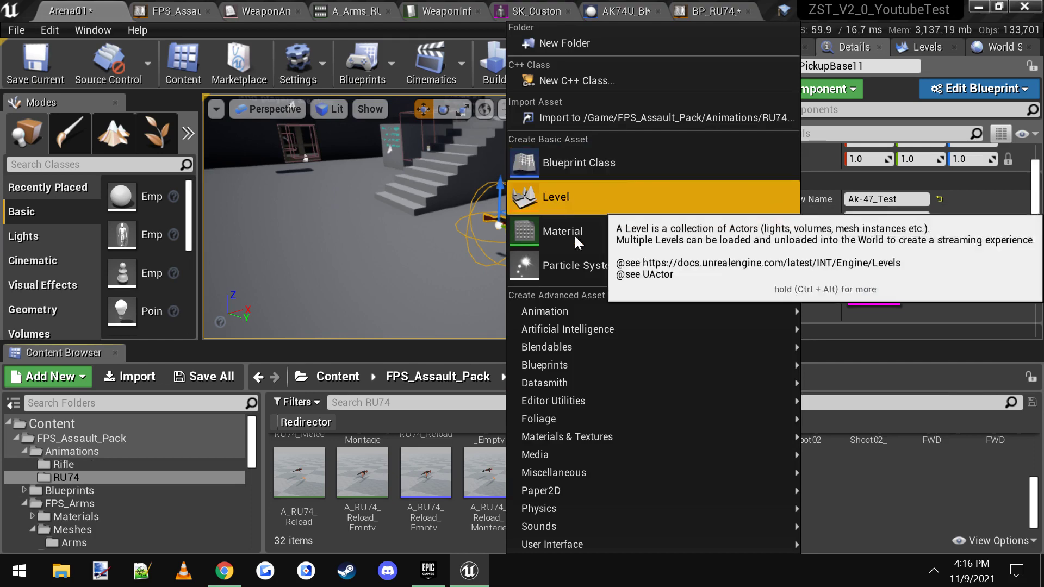
{"action": "mouse_move", "coordinate": [585, 308]}
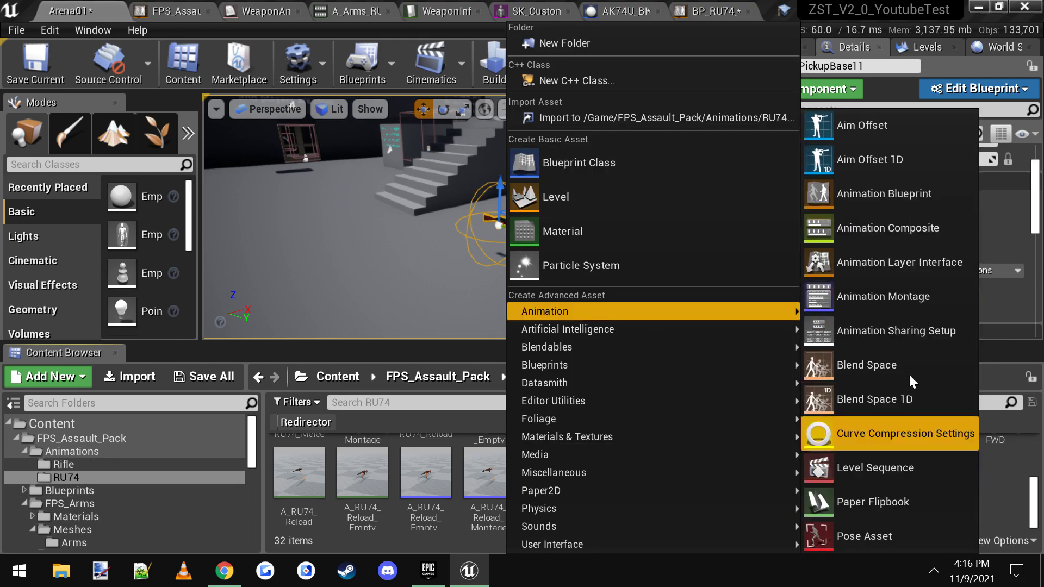
{"action": "left_click", "coordinate": [879, 197]}
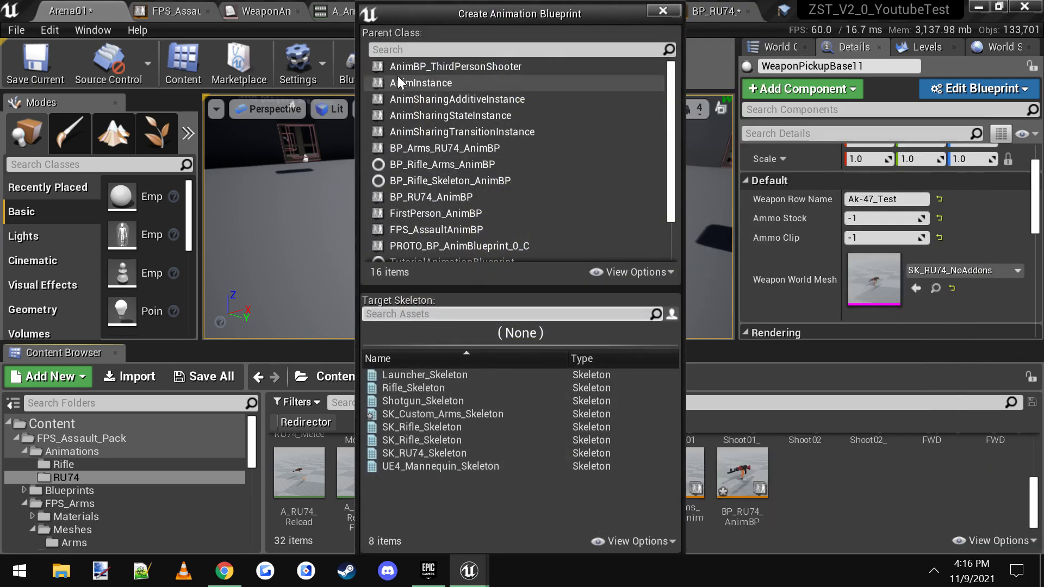
{"action": "type", "text": "ru"}
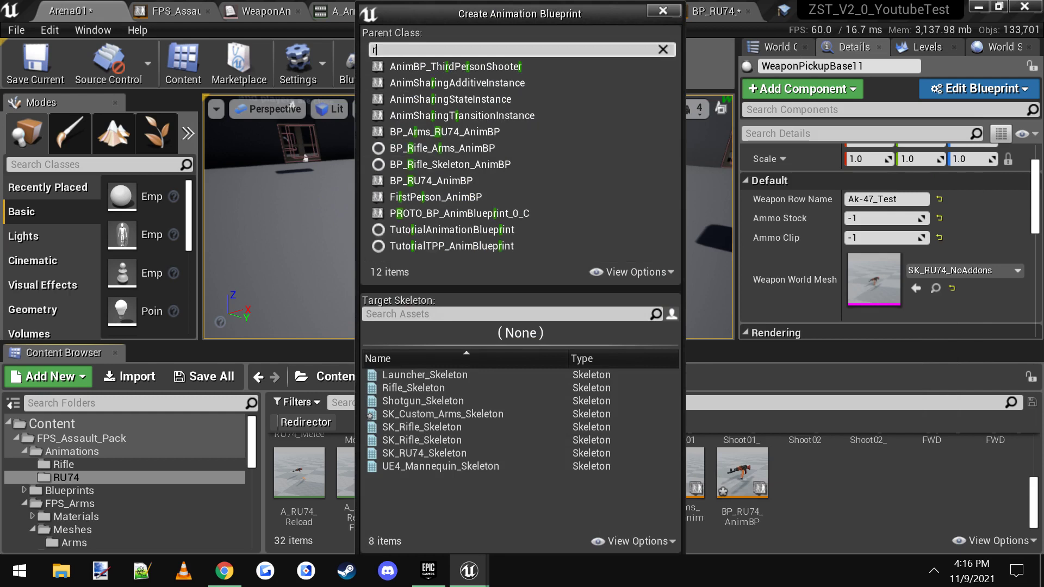
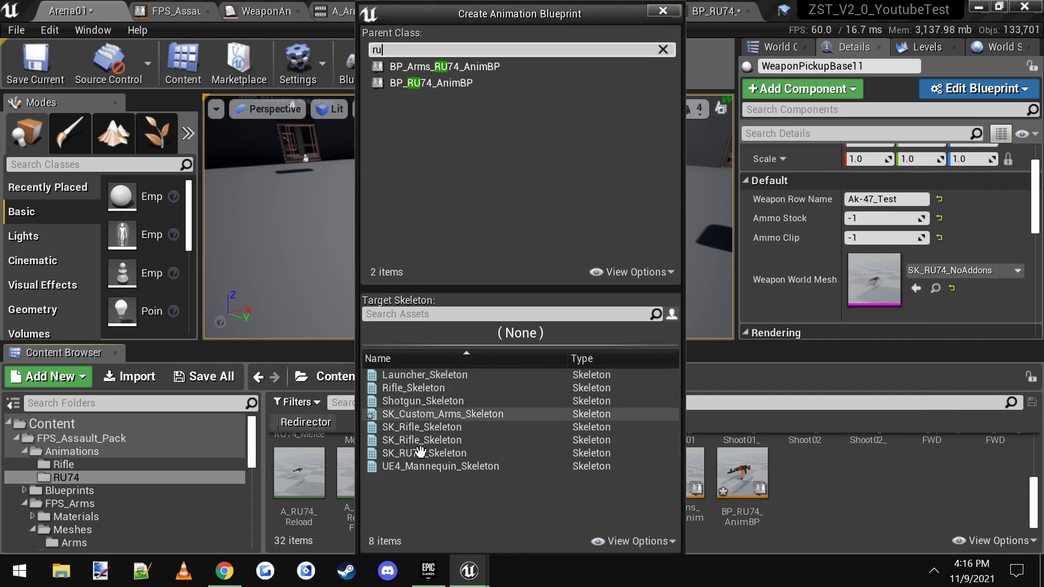
{"action": "left_click", "coordinate": [663, 11]}
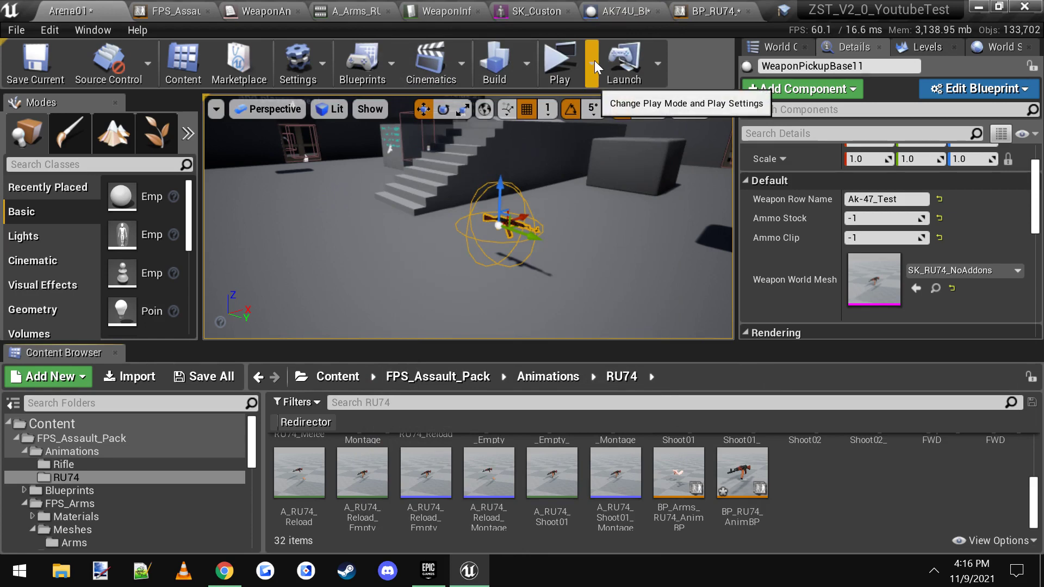
- Set the WeaponBP of the Ak-47_Test row in WeaponInfoTable to AK74U_BP
{"action": "left_click", "coordinate": [445, 5]}
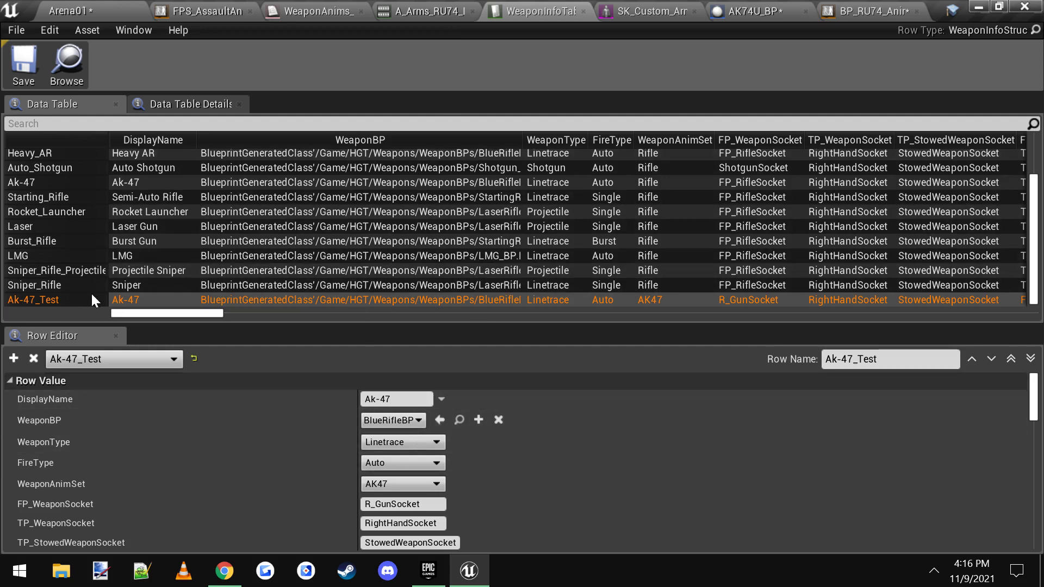
{"action": "left_click", "coordinate": [409, 418]}
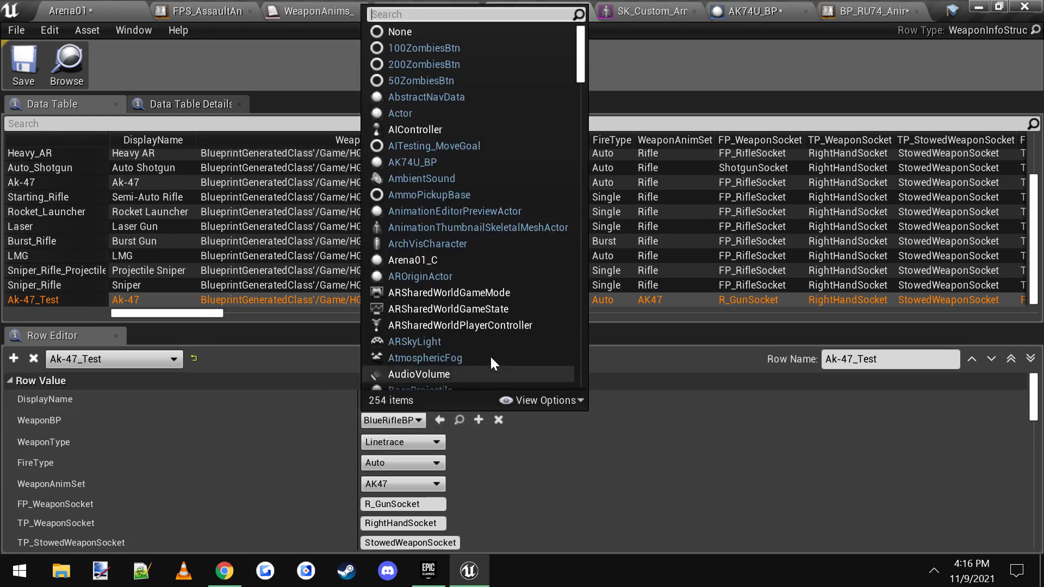
{"action": "type", "text": "ak"}
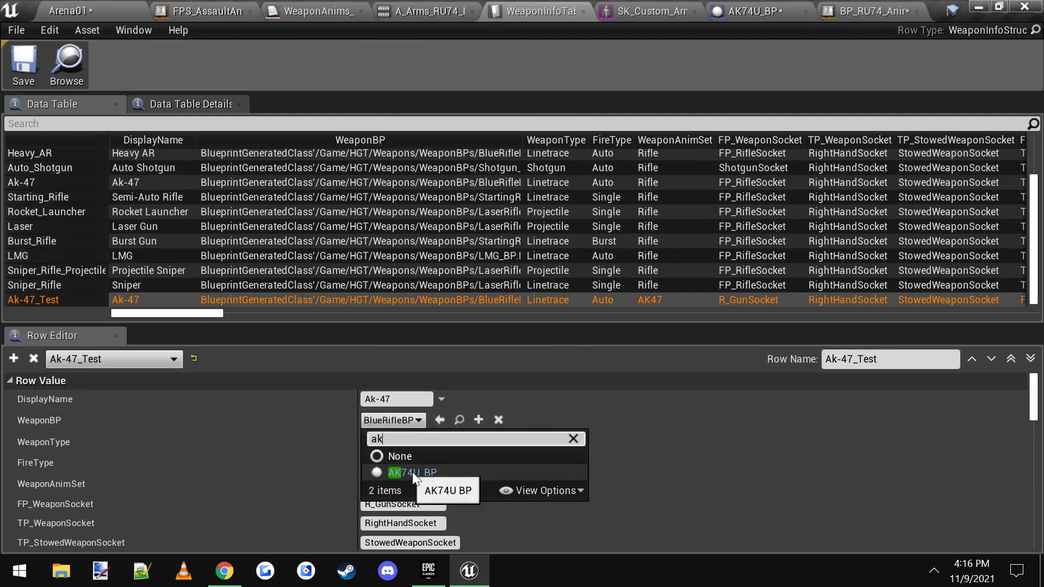
{"action": "left_click", "coordinate": [422, 472]}
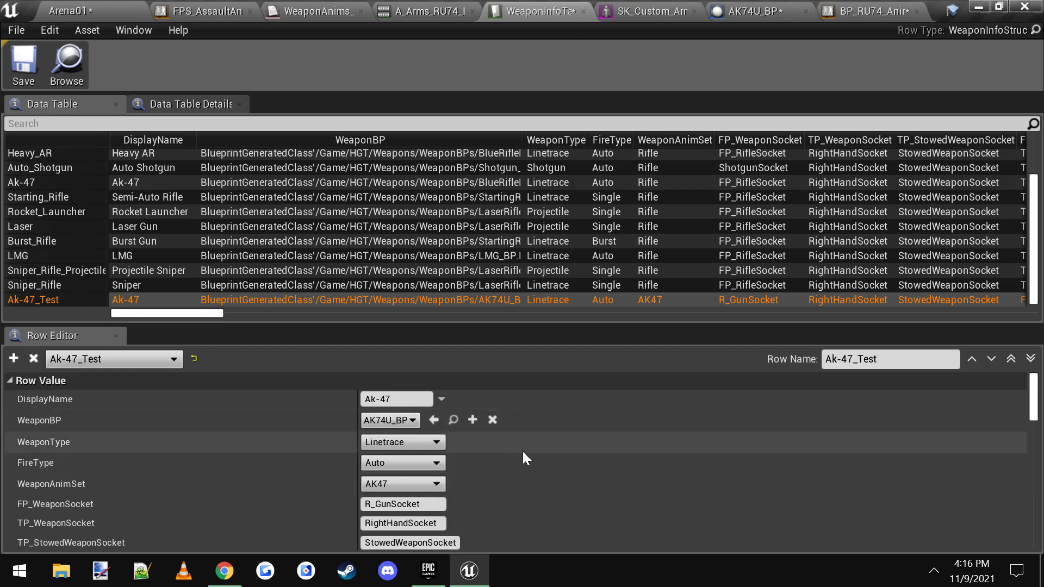
- Check the Ak-47_Test row's fire animation fields and look through the RU74 animations folder for the arms shooting montage
{"action": "scroll", "coordinate": [530, 467], "scroll_direction": "down", "scroll_amount": 3}
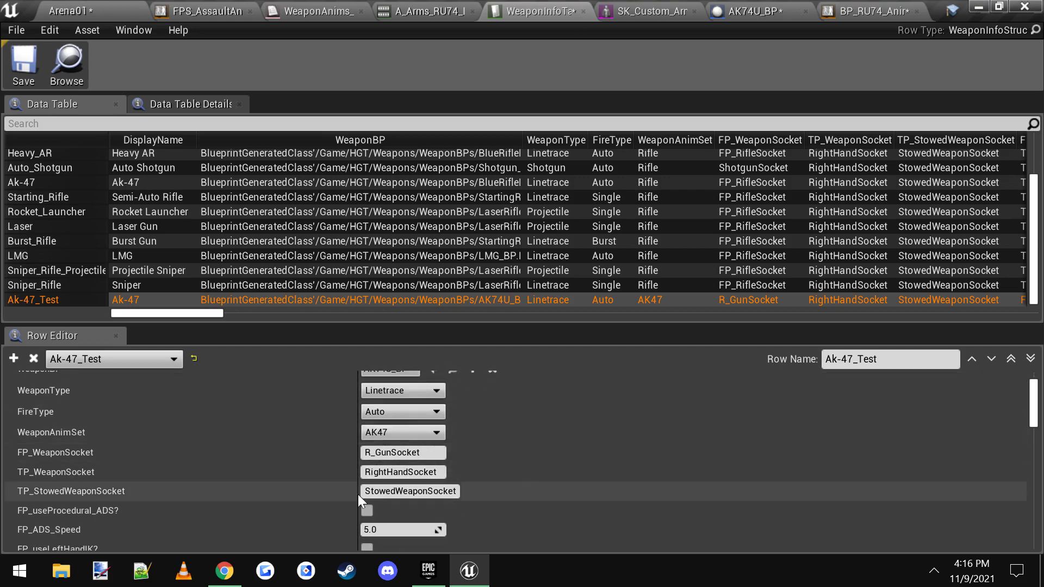
{"action": "scroll", "coordinate": [541, 422], "scroll_direction": "down", "scroll_amount": 5}
{"action": "scroll", "coordinate": [500, 465], "scroll_direction": "down", "scroll_amount": 3}
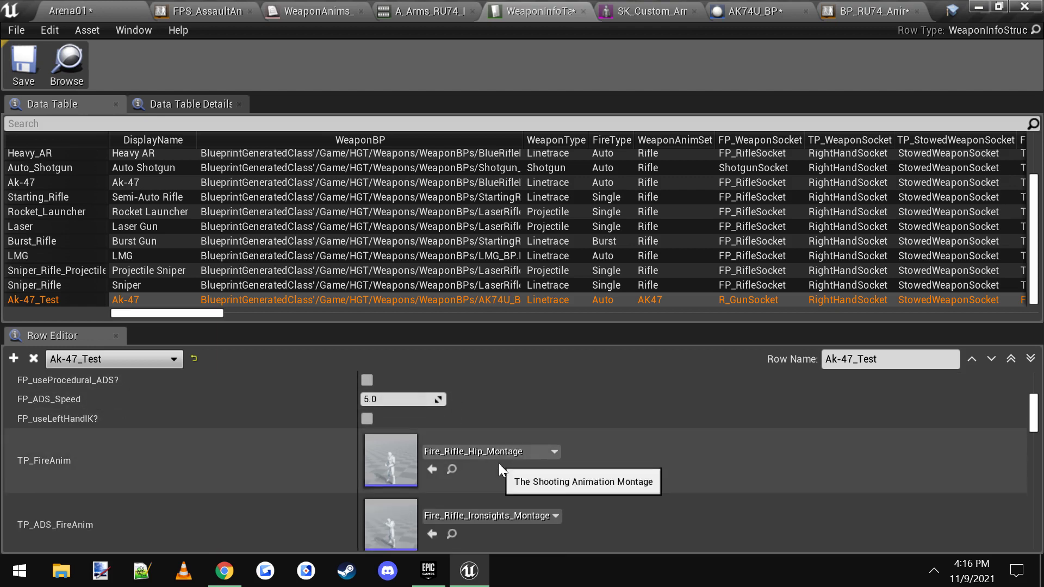
{"action": "scroll", "coordinate": [498, 463], "scroll_direction": "down", "scroll_amount": 2}
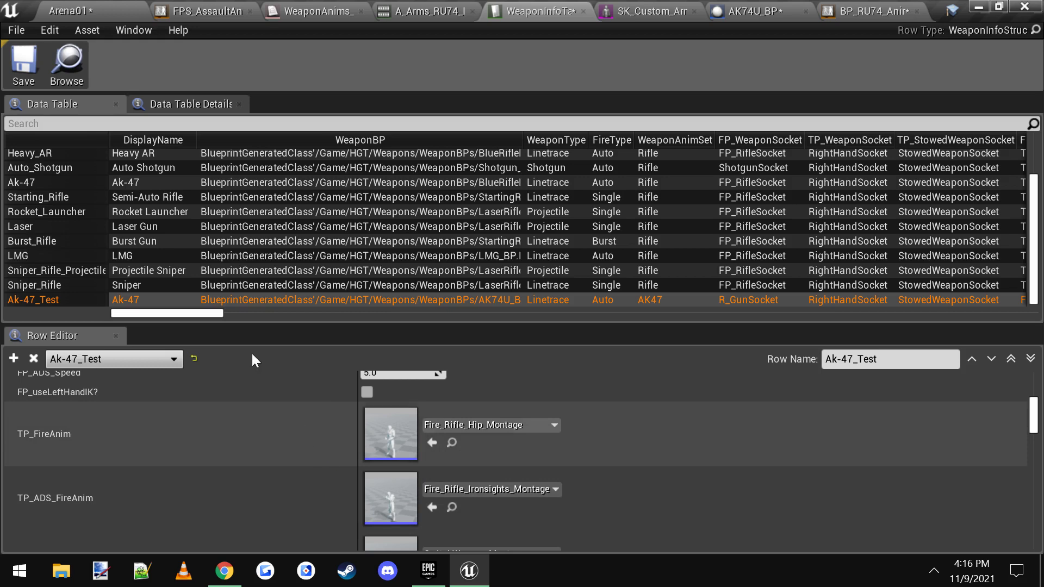
{"action": "left_click", "coordinate": [78, 7]}
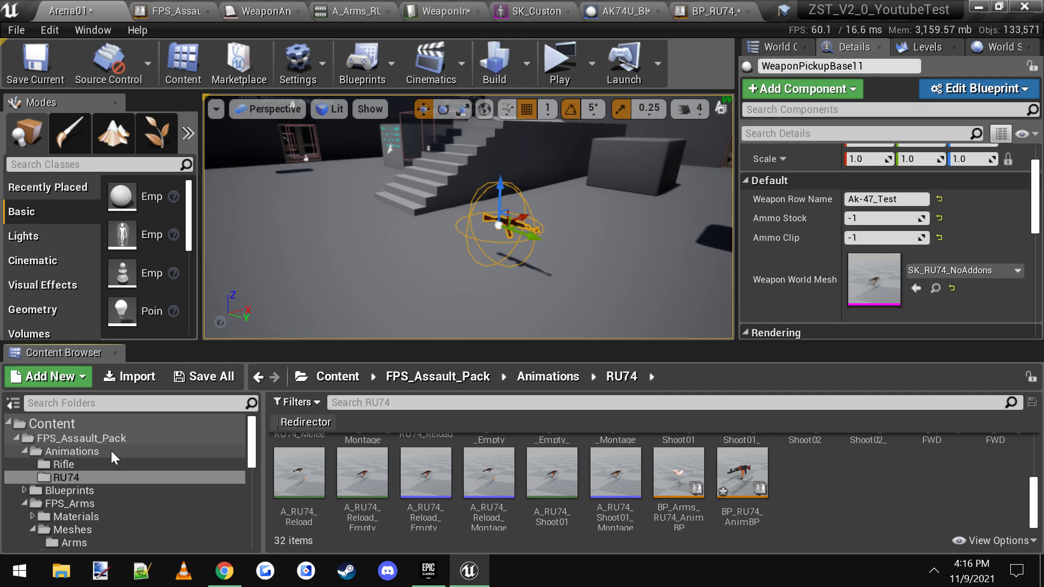
{"action": "left_click", "coordinate": [108, 452]}
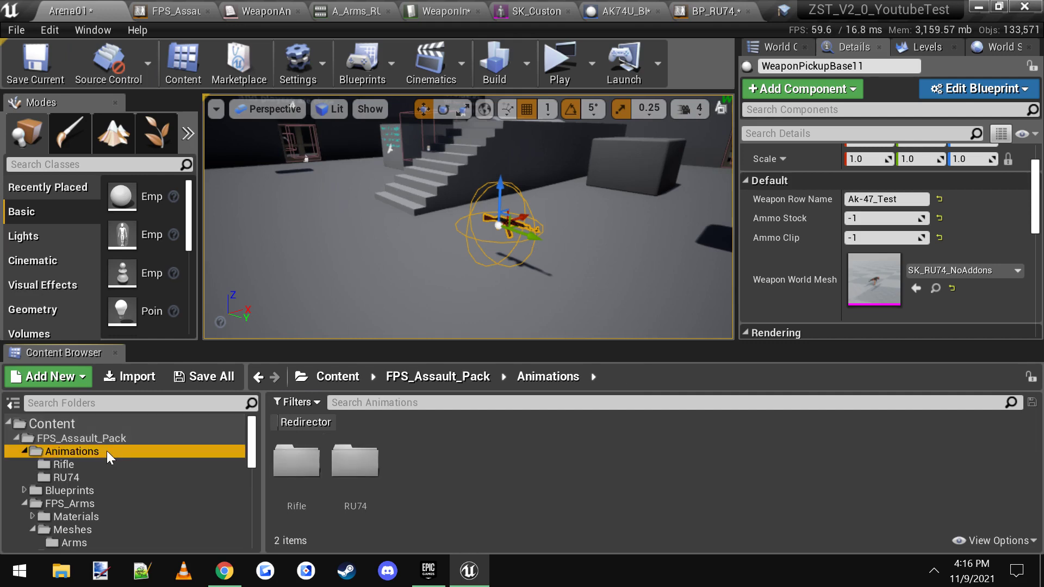
{"action": "left_click", "coordinate": [317, 493]}
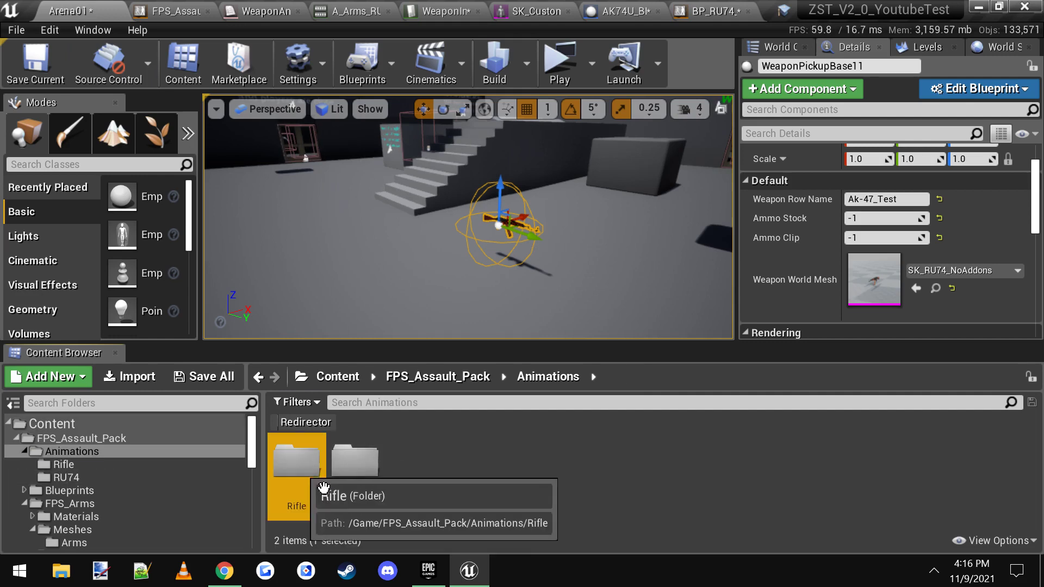
{"action": "double_click", "coordinate": [354, 463]}
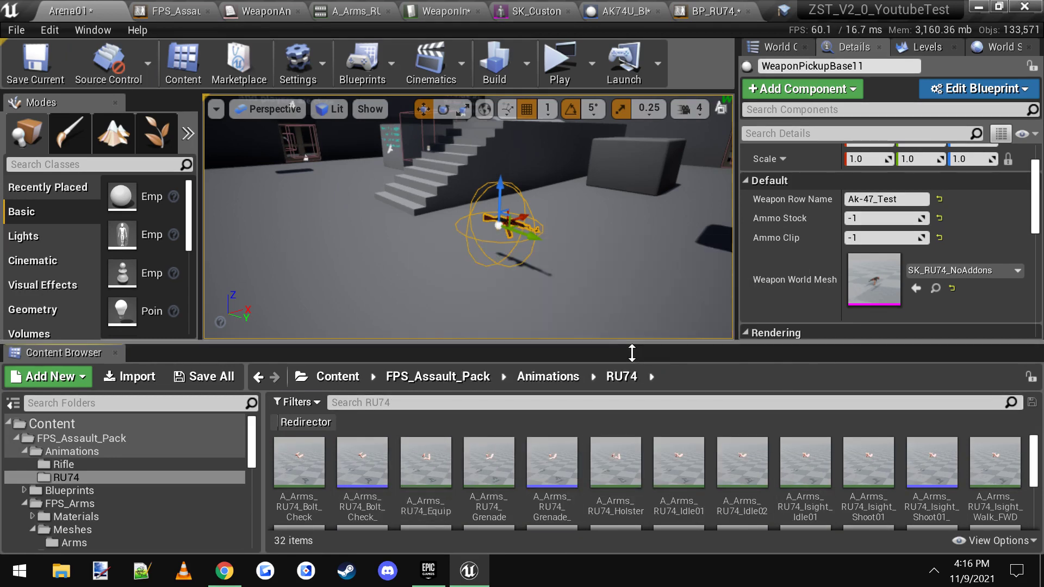
{"action": "left_click_drag", "start_coordinate": [633, 343], "coordinate": [630, 318]}
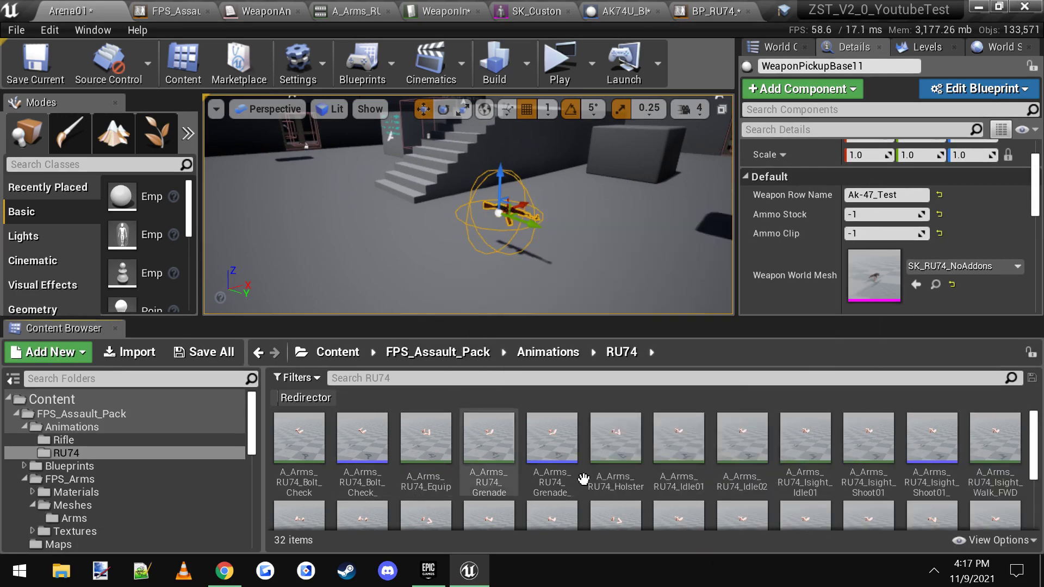
{"action": "right_click_drag", "start_coordinate": [718, 469], "coordinate": [718, 388]}
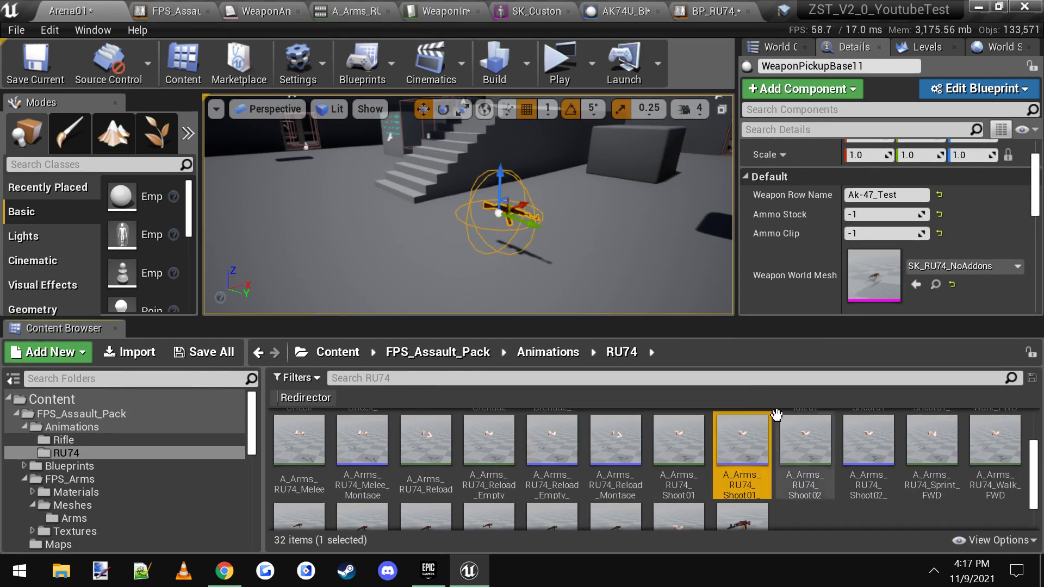
- Close the SK_Custom_Arms, AK74U_BP and BP_RU74_AnimBP editors and bring up the A_Arms_RU74_Idle01 animation
{"action": "left_click", "coordinate": [567, 11]}
{"action": "left_click", "coordinate": [647, 12]}
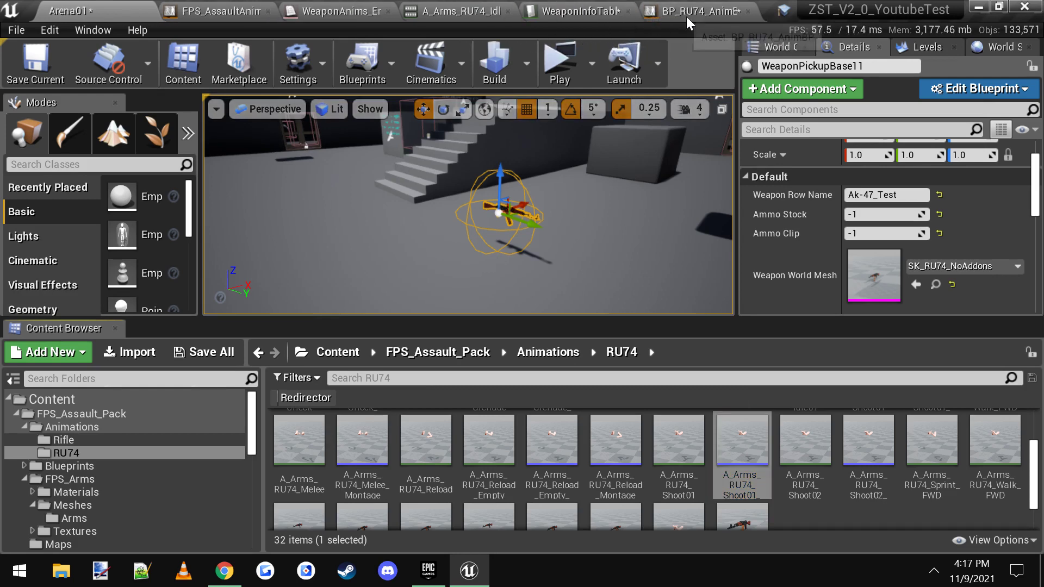
{"action": "left_click", "coordinate": [749, 12]}
{"action": "left_click", "coordinate": [582, 12]}
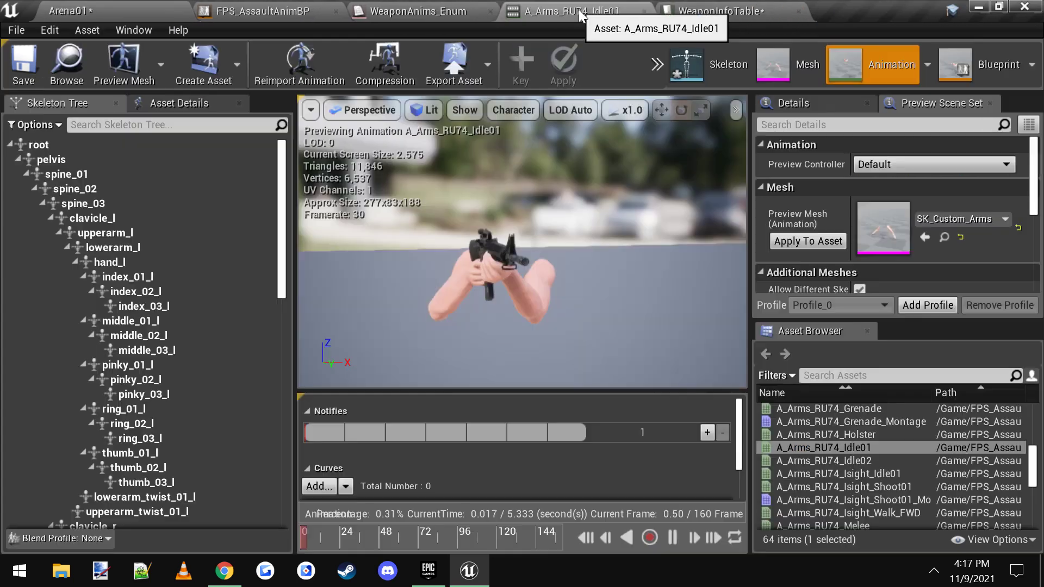
- Close the A_Arms_RU74_Idle01 and WeaponAnims_Enum editors and return to the WeaponInfoTable data table
{"action": "left_click", "coordinate": [645, 12]}
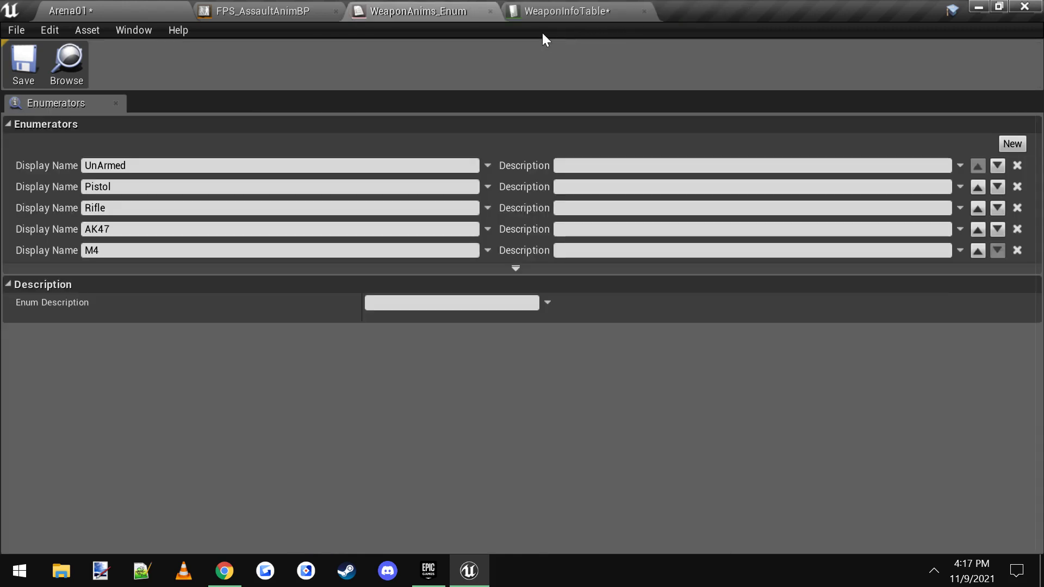
{"action": "left_click", "coordinate": [492, 11]}
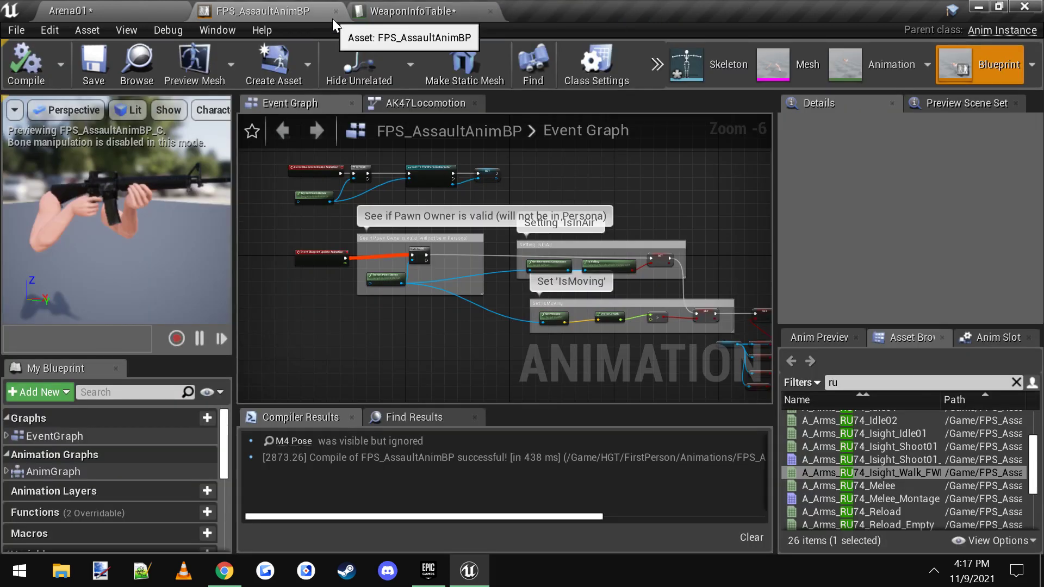
{"action": "left_click", "coordinate": [364, 11]}
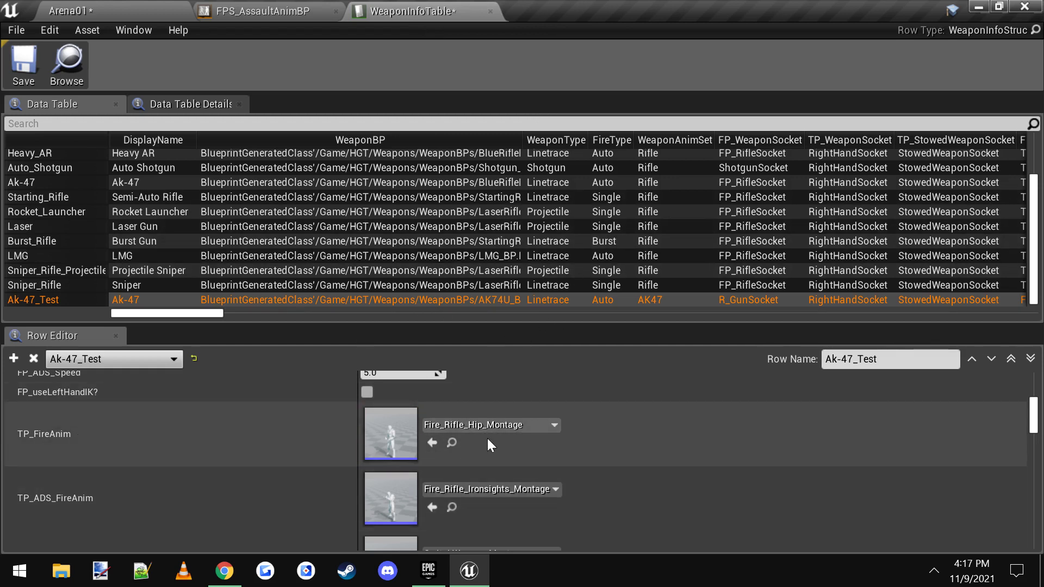
- Preview A_Arms_RU74_Shoot01_Montage from the RU74 animations folder and assign it as the Ak-47_Test row's FP_ArmsShootMontage
{"action": "scroll", "coordinate": [49, 441], "scroll_direction": "down", "scroll_amount": 2}
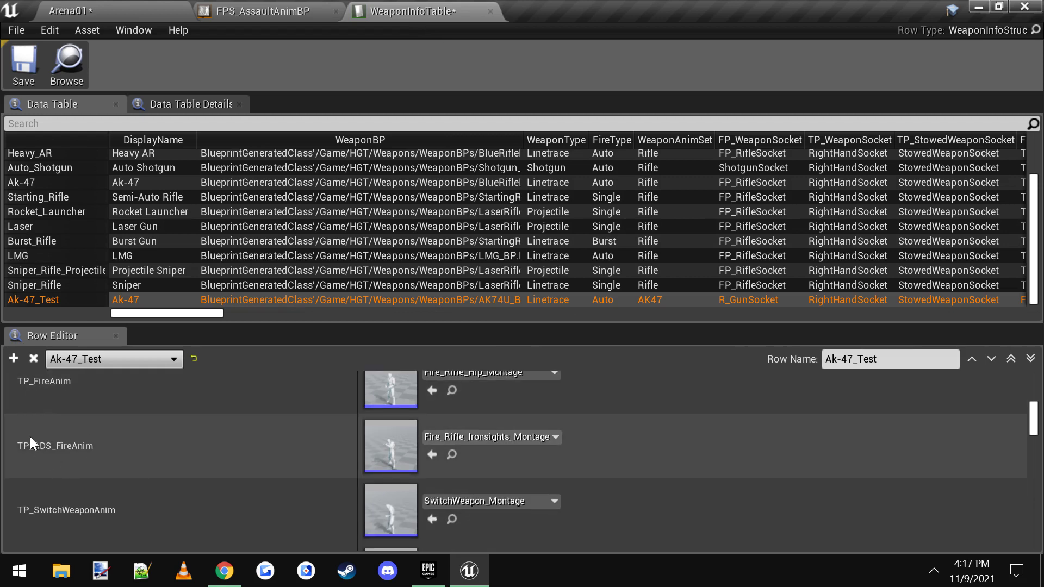
{"action": "scroll", "coordinate": [39, 443], "scroll_direction": "down", "scroll_amount": 2}
{"action": "scroll", "coordinate": [73, 447], "scroll_direction": "down", "scroll_amount": 4}
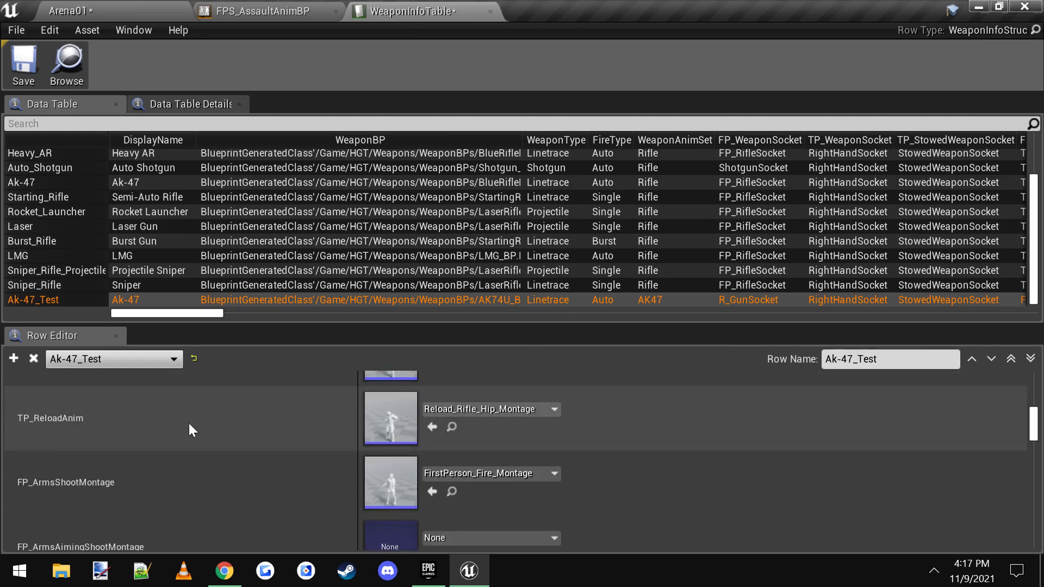
{"action": "scroll", "coordinate": [174, 418], "scroll_direction": "down", "scroll_amount": 3}
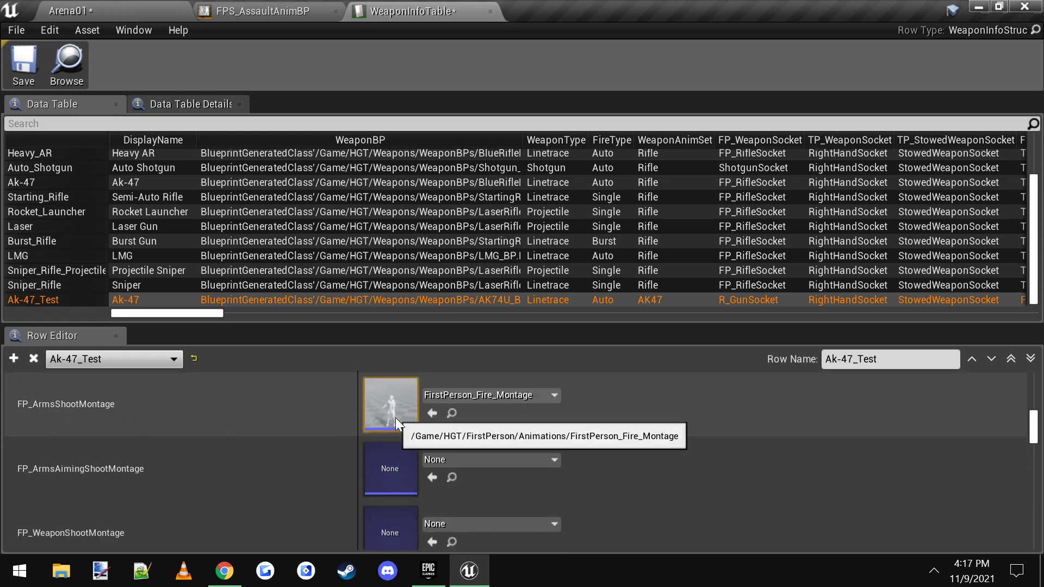
{"action": "left_click", "coordinate": [108, 7]}
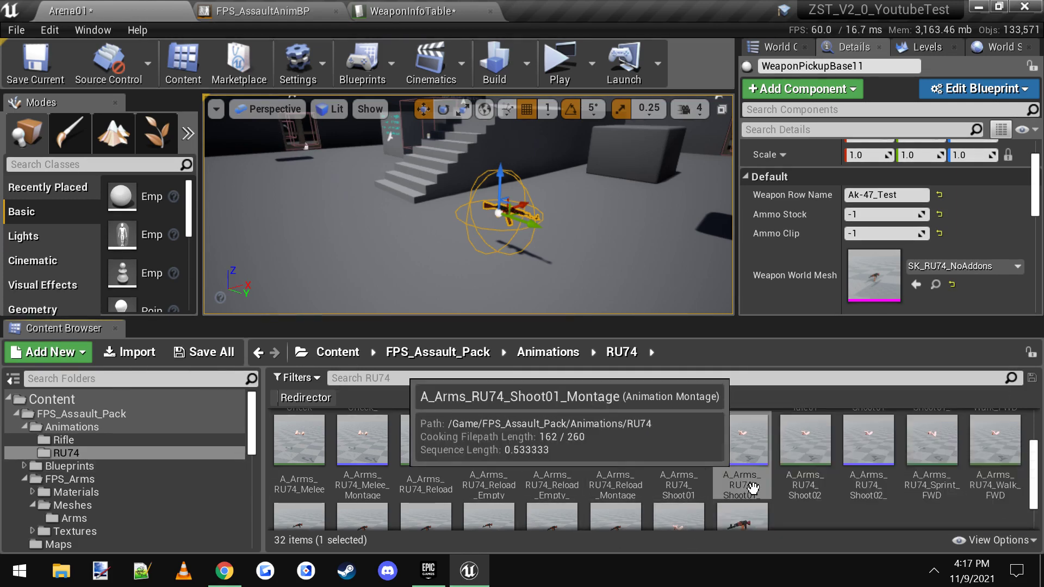
{"action": "left_click", "coordinate": [771, 461]}
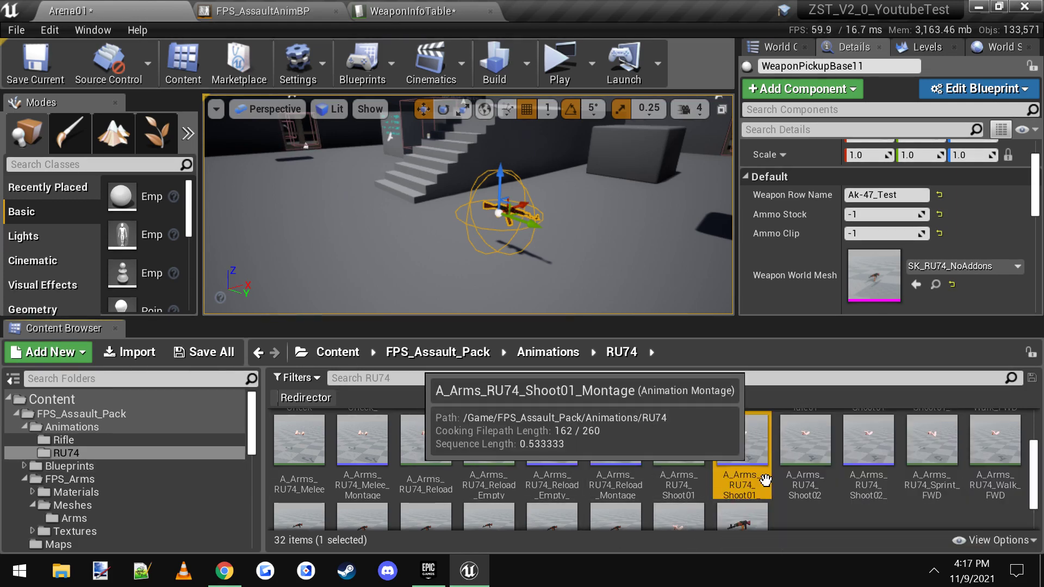
{"action": "double_click", "coordinate": [764, 462]}
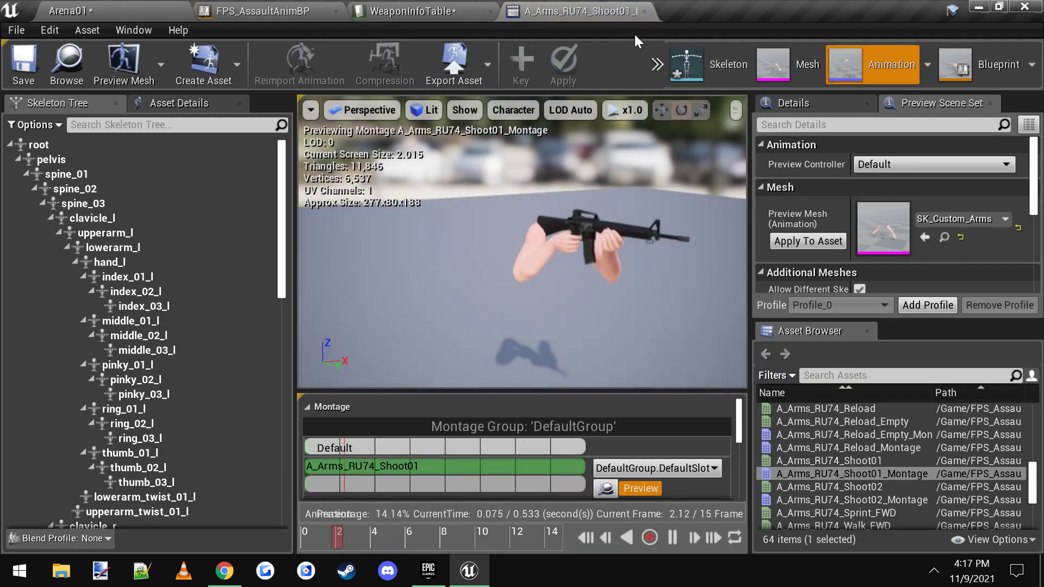
{"action": "left_click", "coordinate": [643, 12]}
{"action": "left_click", "coordinate": [62, 7]}
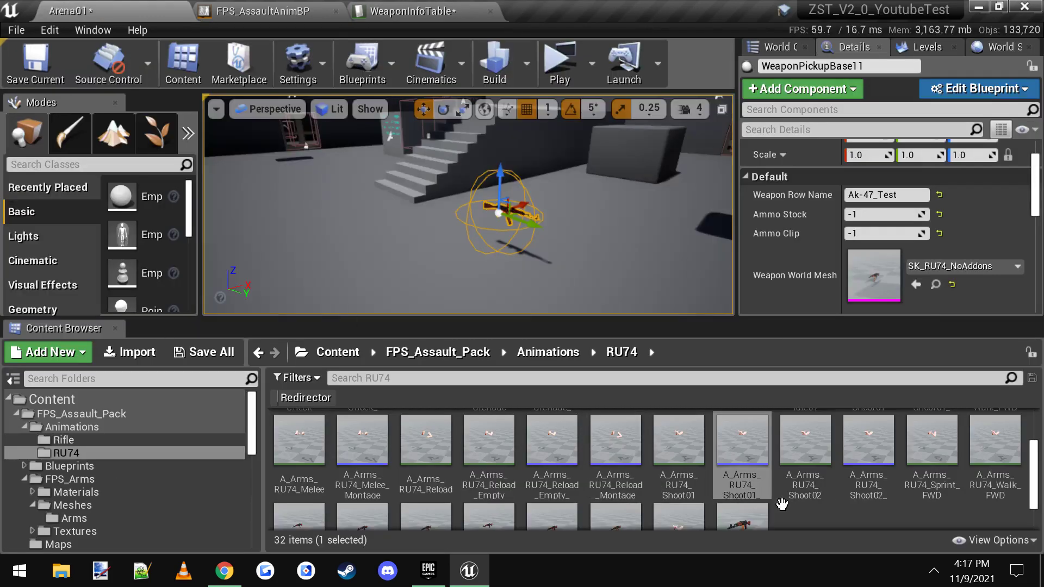
{"action": "left_click", "coordinate": [489, 7]}
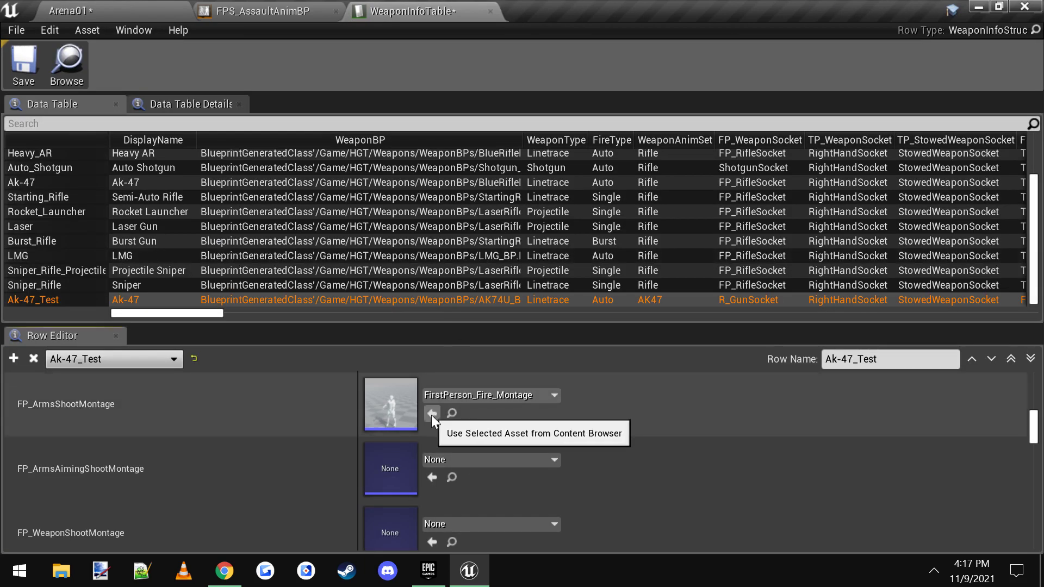
{"action": "left_click", "coordinate": [432, 415]}
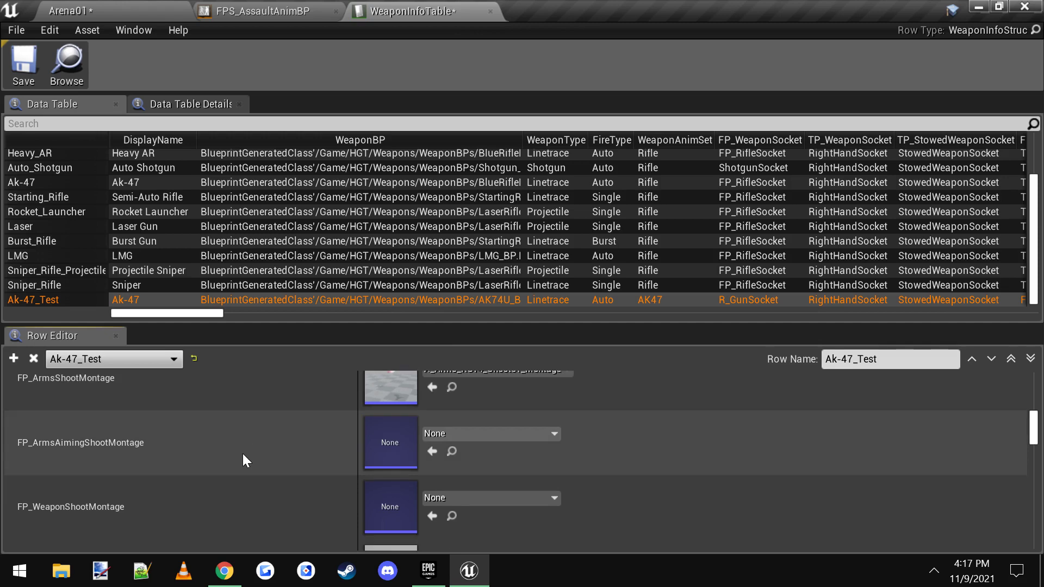
- Set the Ak-47_Test row's FP_ArmsAimingShootMontage to A_Arms_RU74_Isight_Shoot01_Montage from the RU74 animations folder
{"action": "scroll", "coordinate": [243, 453], "scroll_direction": "down", "scroll_amount": 1}
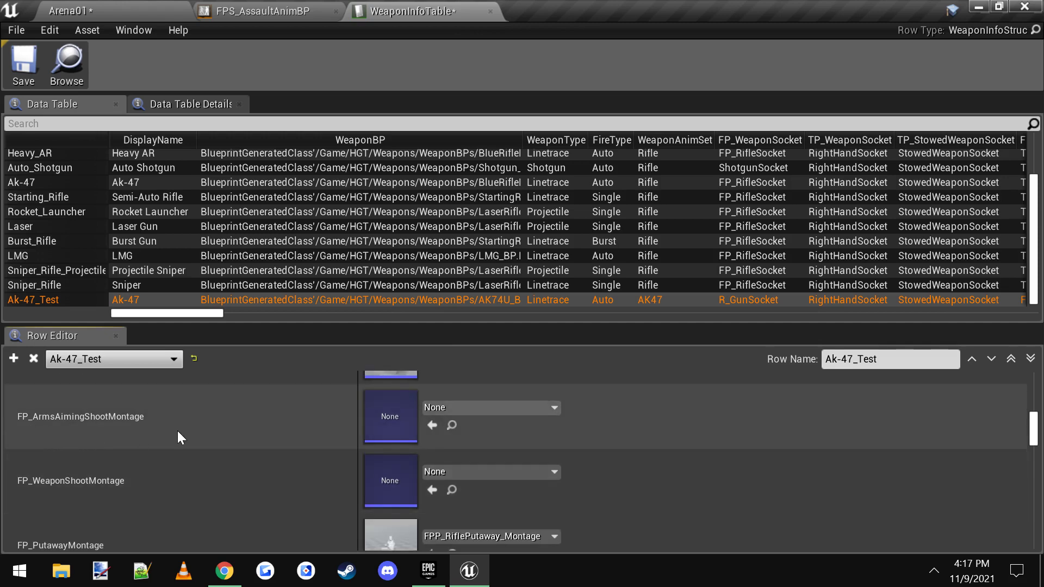
{"action": "left_click", "coordinate": [71, 8]}
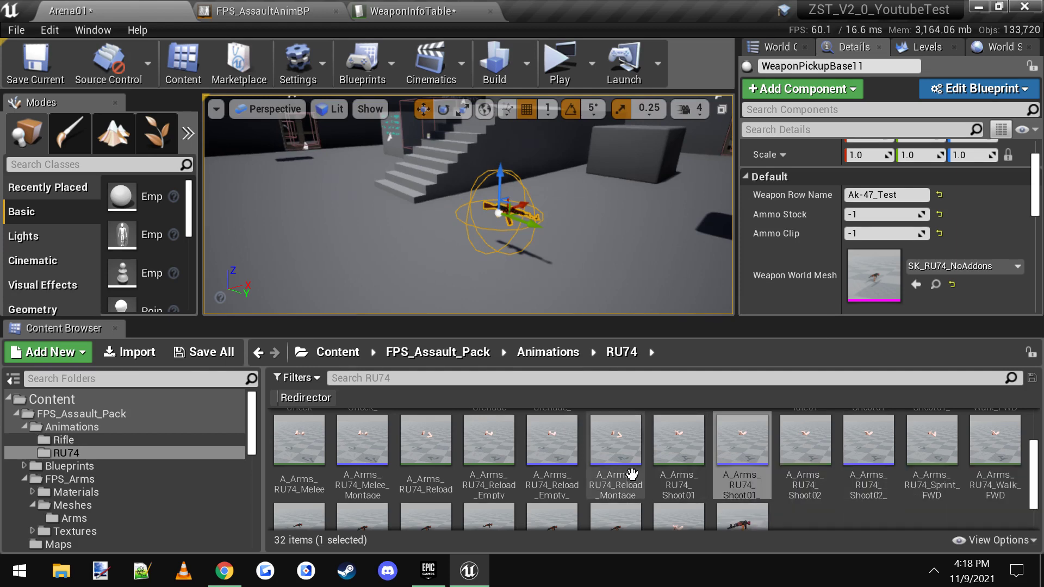
{"action": "scroll", "coordinate": [639, 477], "scroll_direction": "up", "scroll_amount": 2}
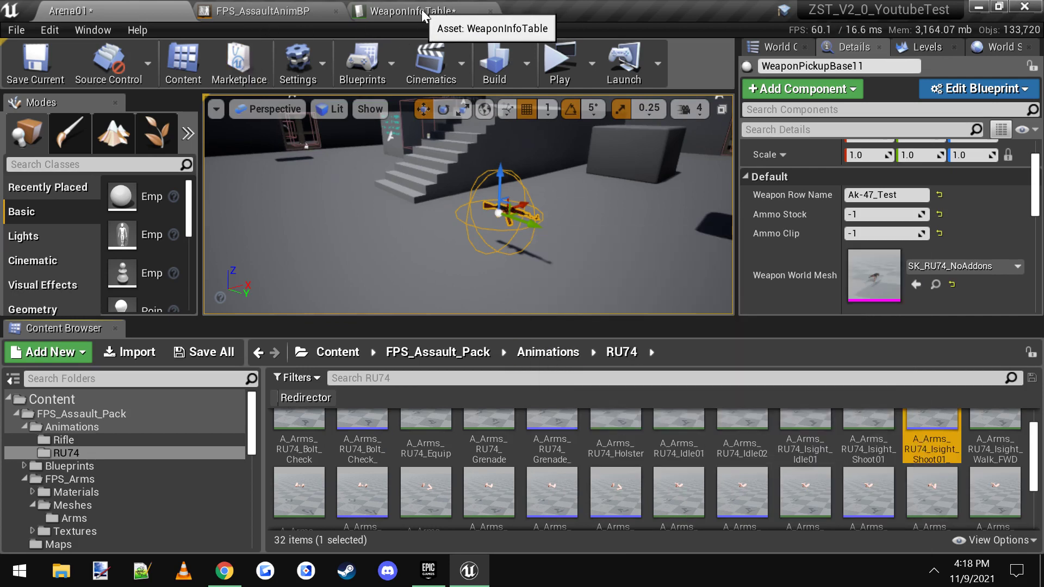
{"action": "left_click", "coordinate": [422, 9]}
{"action": "left_click", "coordinate": [432, 426]}
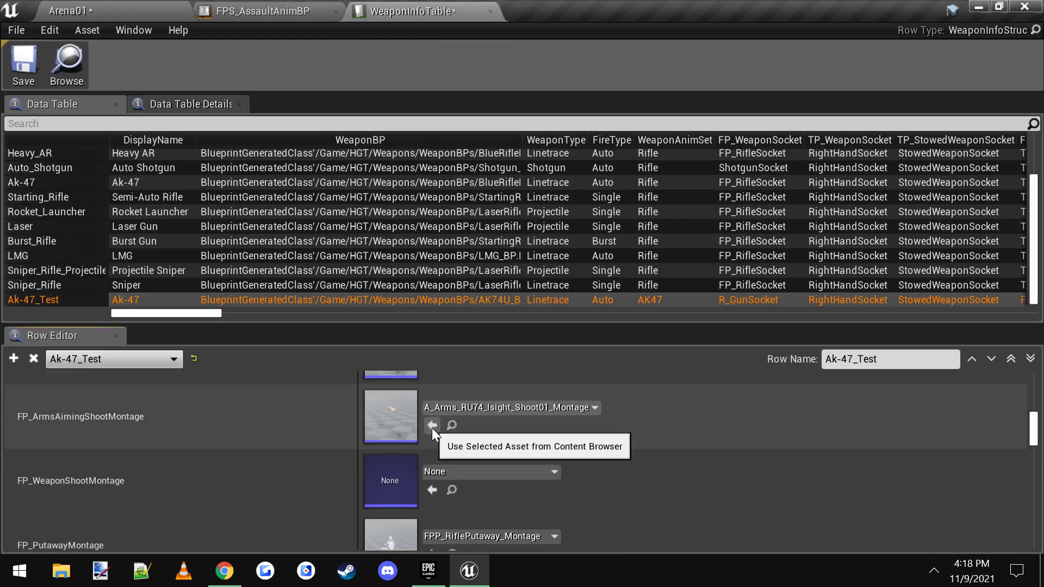
- Select A_RU74_Shoot01_Montage in the RU74 folder for the row's FP_WeaponShootMontage and preview its firing animation on the rifle
{"action": "scroll", "coordinate": [220, 448], "scroll_direction": "down", "scroll_amount": 1}
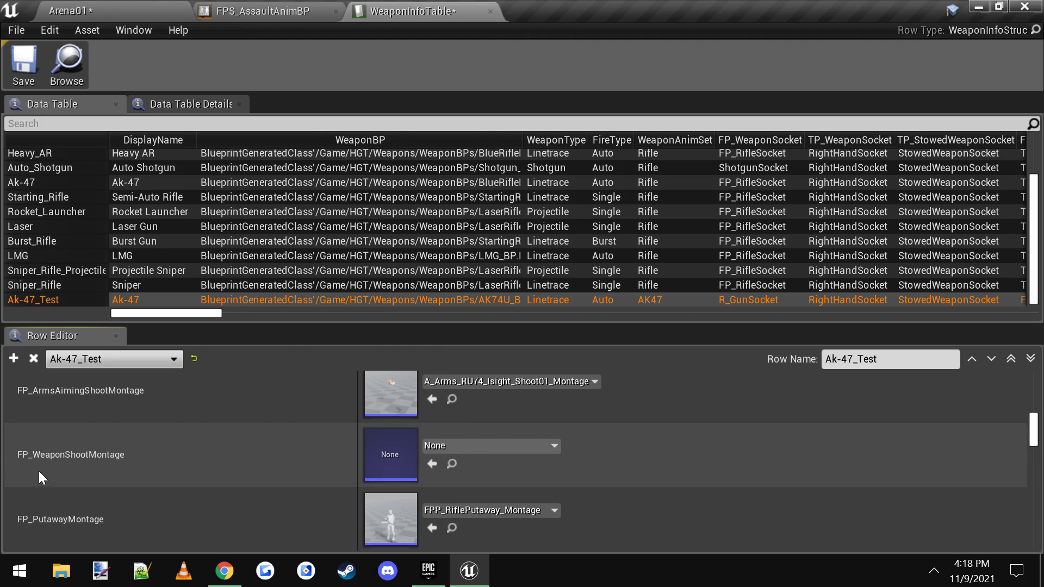
{"action": "scroll", "coordinate": [242, 465], "scroll_direction": "down", "scroll_amount": 1}
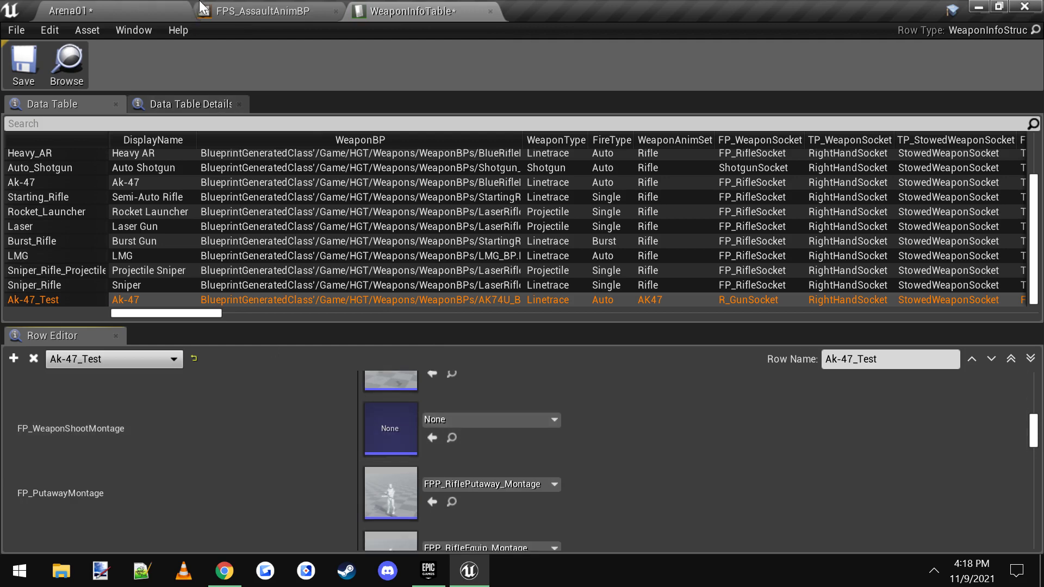
{"action": "left_click", "coordinate": [122, 8]}
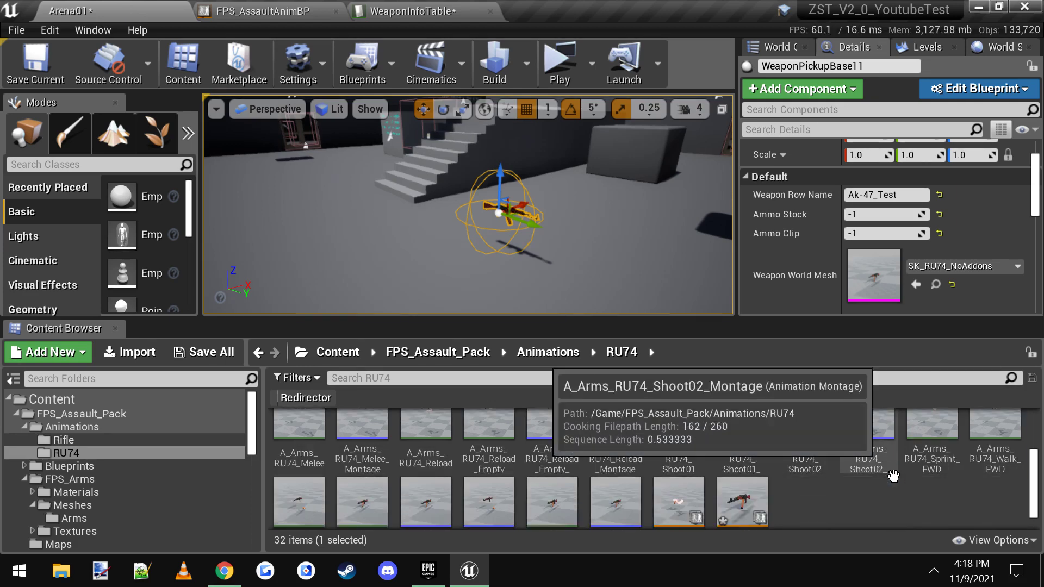
{"action": "scroll", "coordinate": [878, 474], "scroll_direction": "down", "scroll_amount": 3}
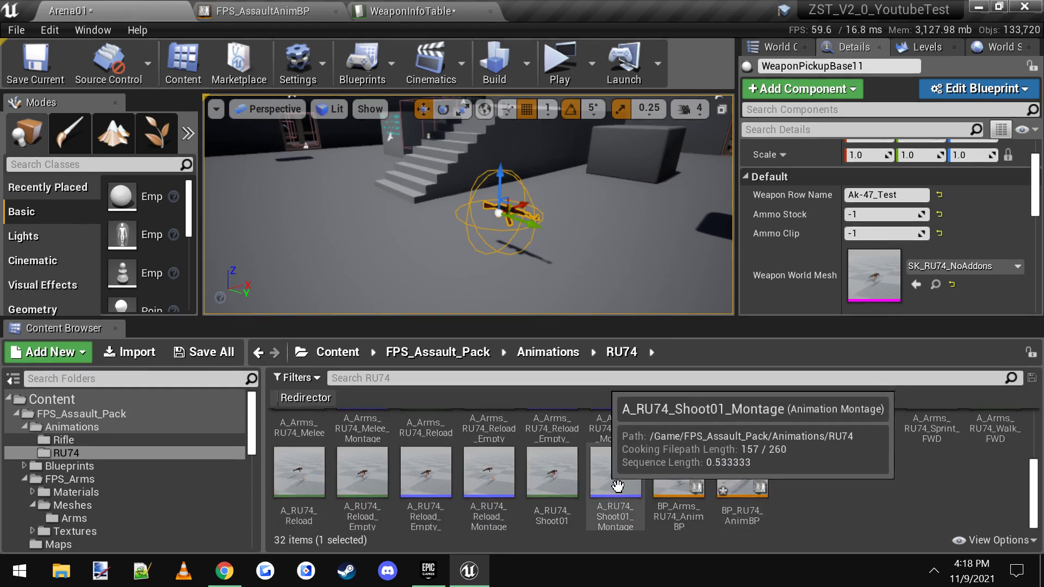
{"action": "left_click", "coordinate": [642, 528]}
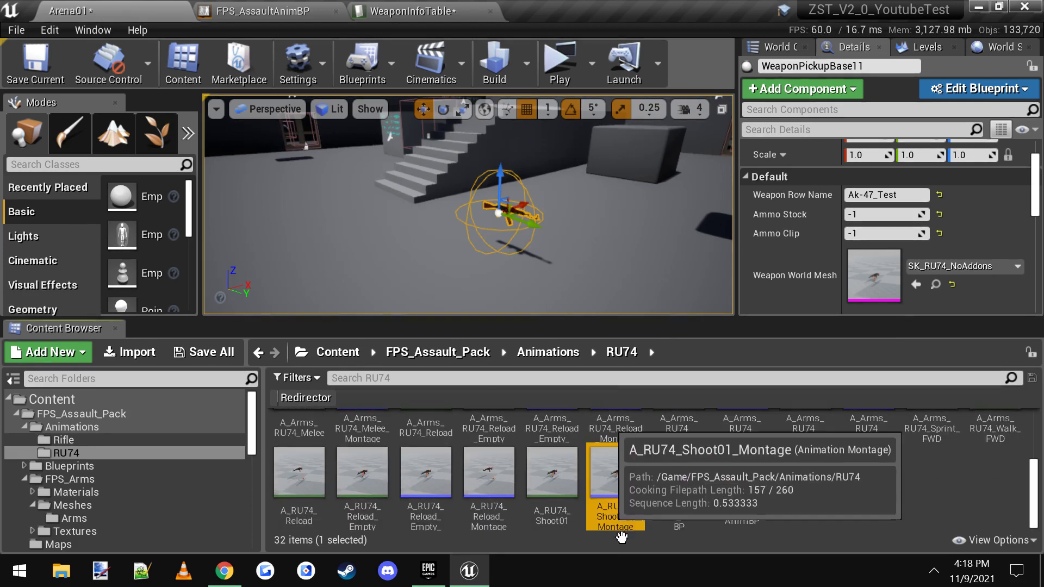
{"action": "double_click", "coordinate": [621, 472]}
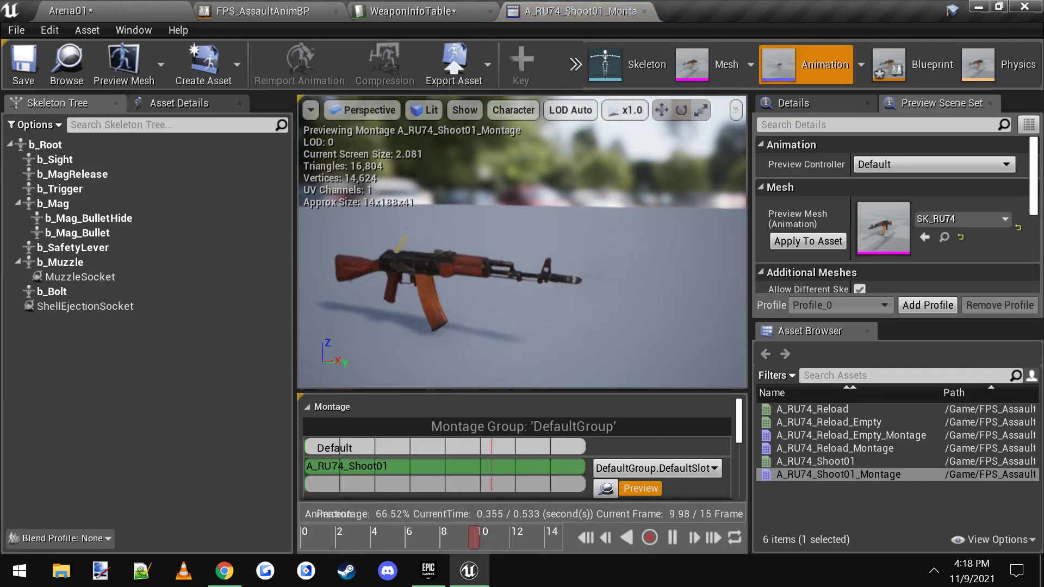
{"action": "right_click_drag", "start_coordinate": [522, 242], "coordinate": [608, 297]}
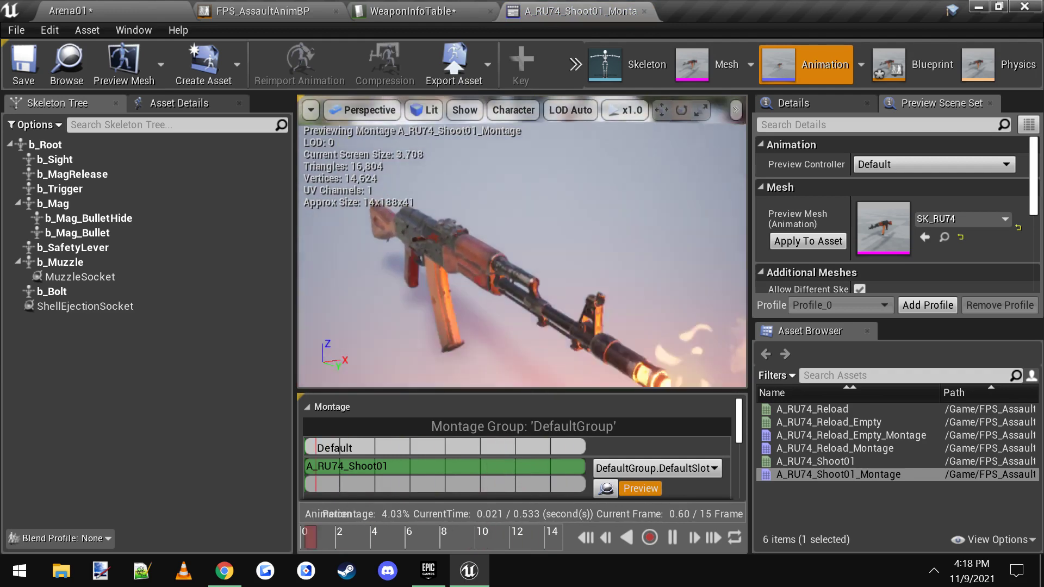
- Close the montage editor and assign A_RU74_Shoot01_Montage to FP_WeaponShootMontage in the Ak-47_Test row of WeaponInfoTable
{"action": "left_click", "coordinate": [644, 11]}
{"action": "left_click", "coordinate": [159, 10]}
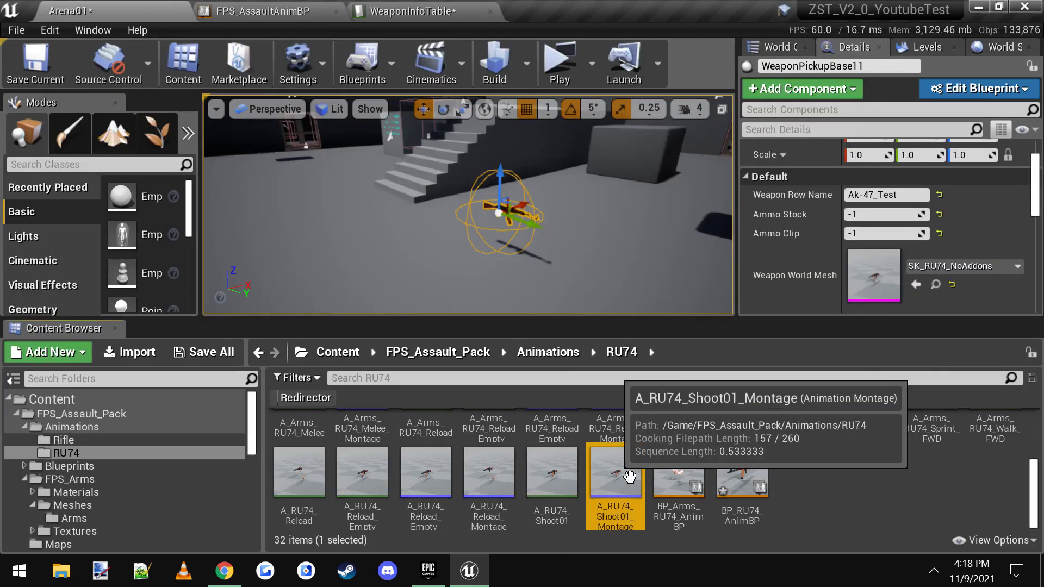
{"action": "left_click", "coordinate": [411, 6]}
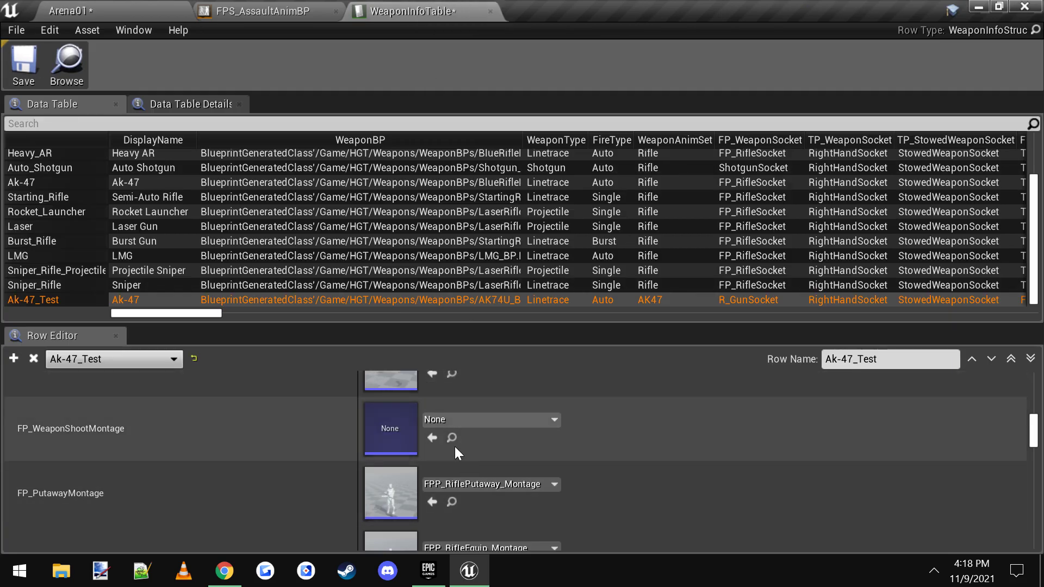
{"action": "left_click", "coordinate": [433, 442]}
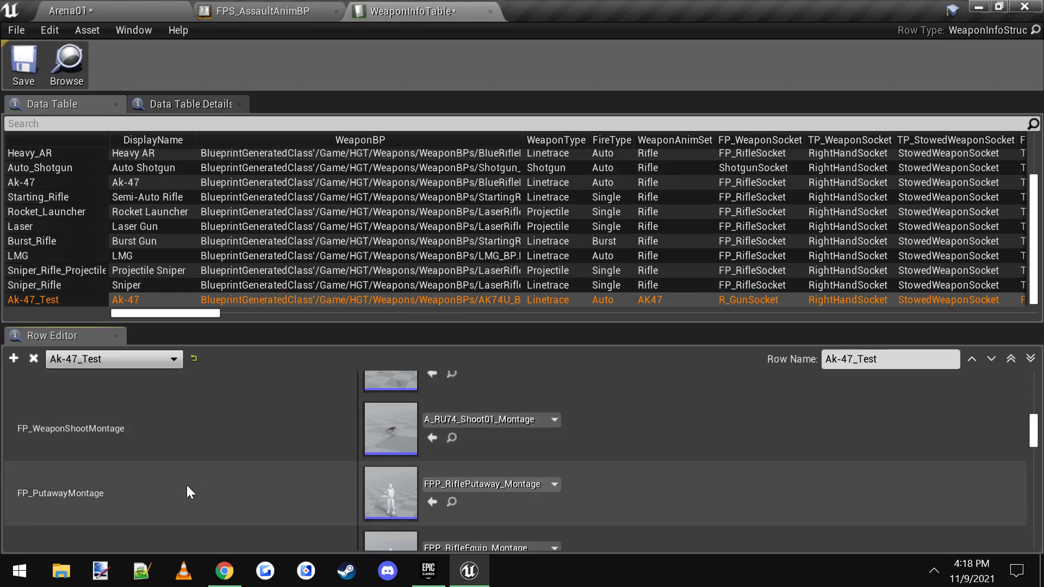
- Create an AnimMontage from A_Arms_RU74_Holster with the default name and assign it to FP_PutawayMontage in the Ak-47_Test row
{"action": "scroll", "coordinate": [190, 441], "scroll_direction": "down", "scroll_amount": 3}
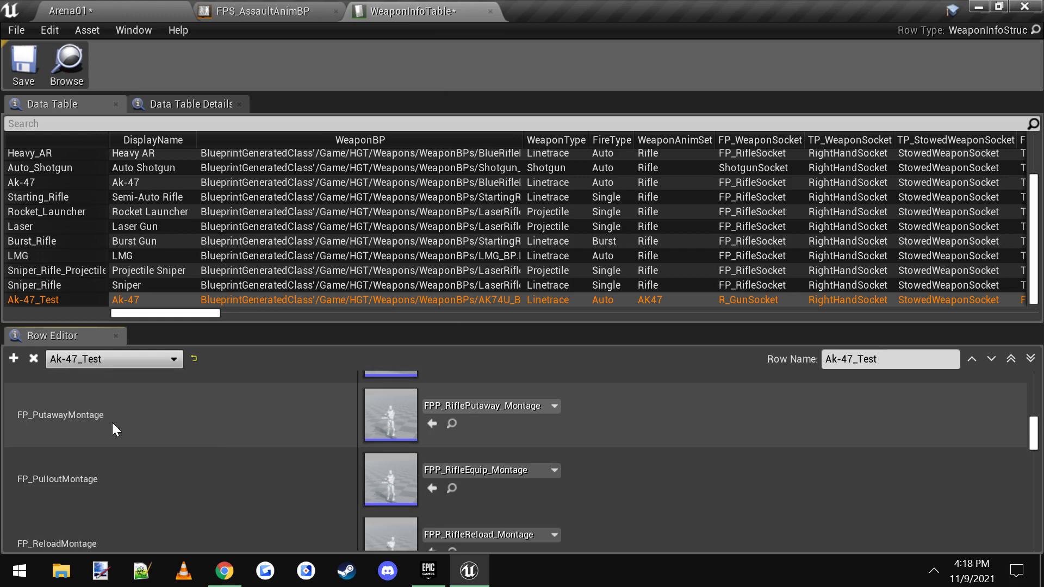
{"action": "left_click", "coordinate": [105, 7]}
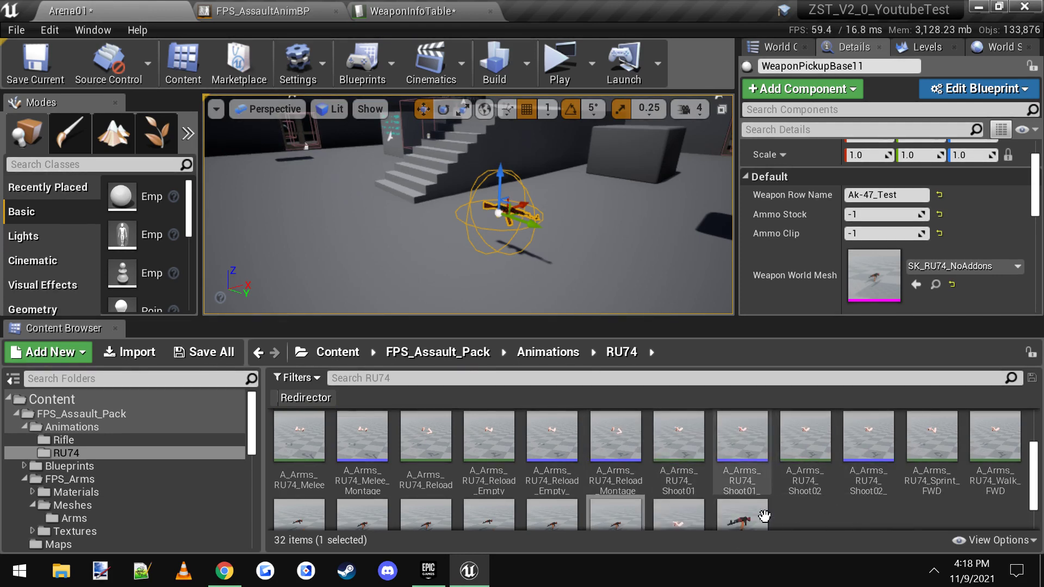
{"action": "scroll", "coordinate": [544, 484], "scroll_direction": "up", "scroll_amount": 2}
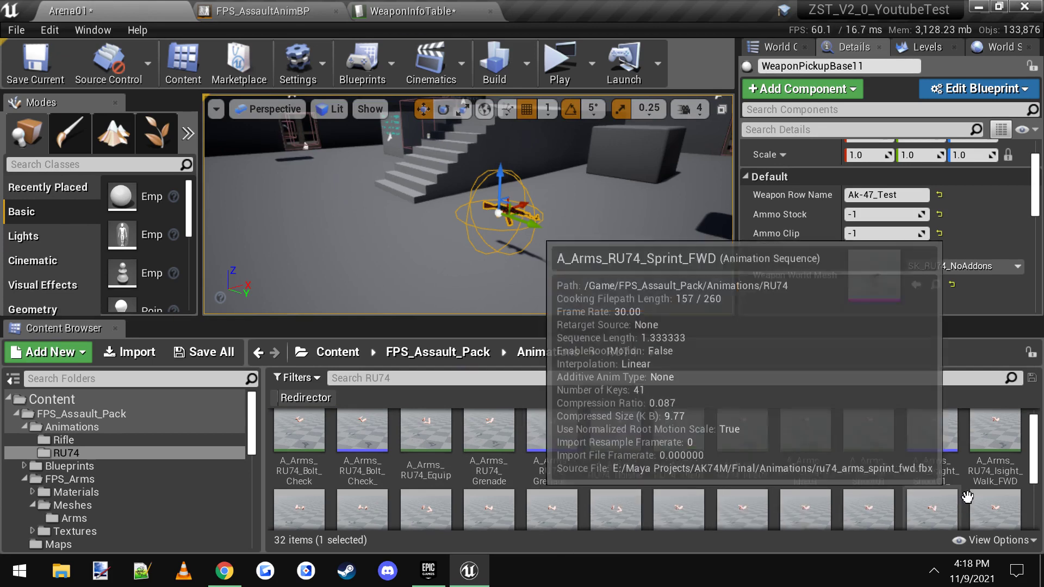
{"action": "scroll", "coordinate": [690, 464], "scroll_direction": "down", "scroll_amount": 1}
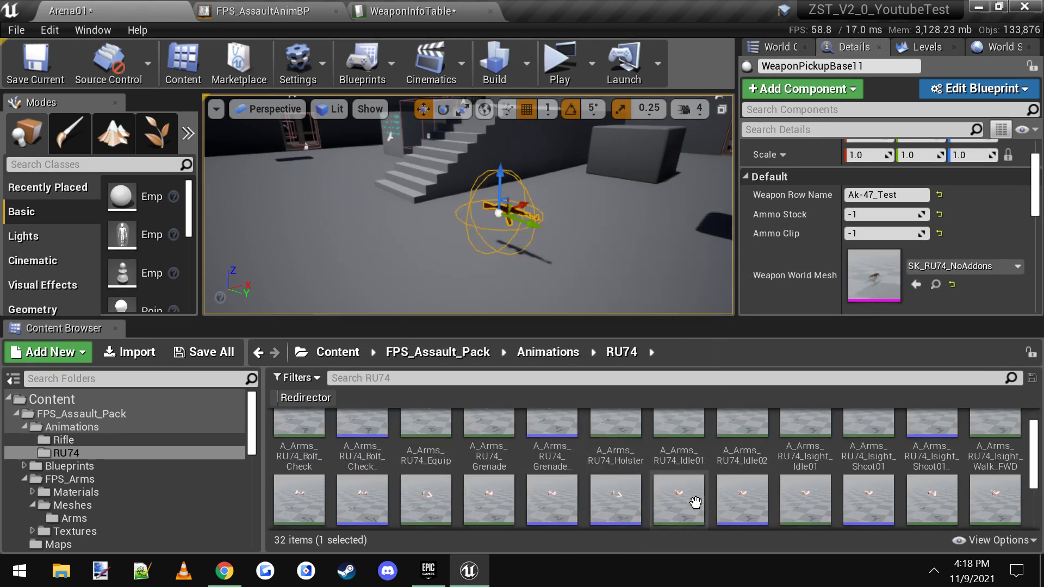
{"action": "left_click", "coordinate": [626, 456]}
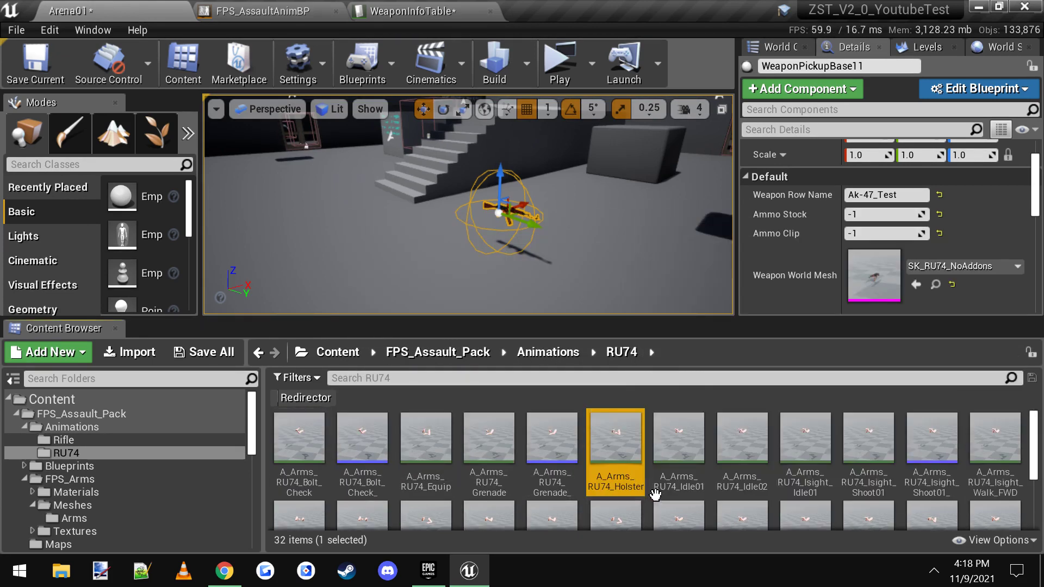
{"action": "right_click", "coordinate": [615, 451]}
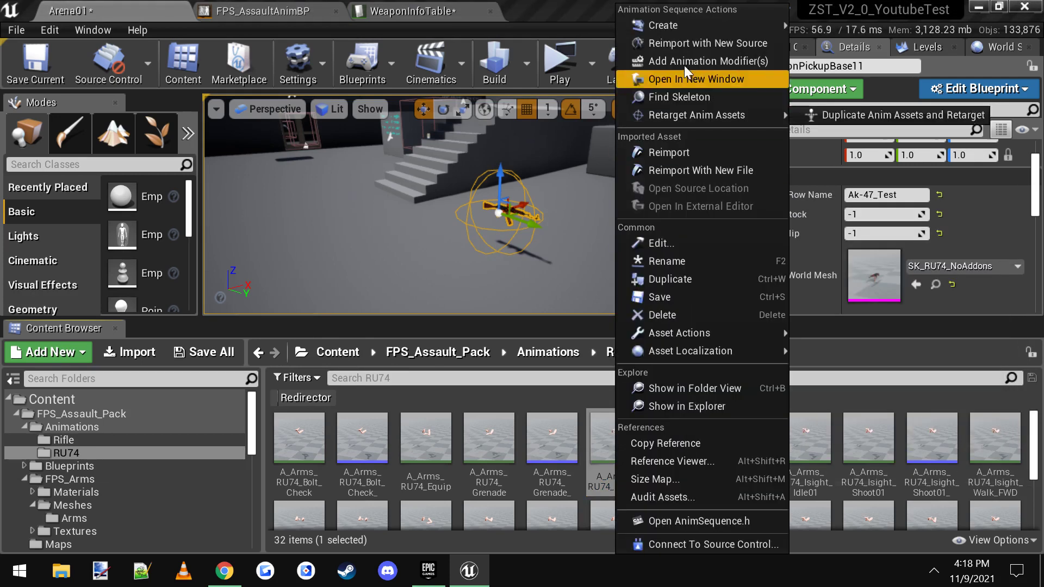
{"action": "mouse_move", "coordinate": [676, 27]}
{"action": "left_click", "coordinate": [864, 43]}
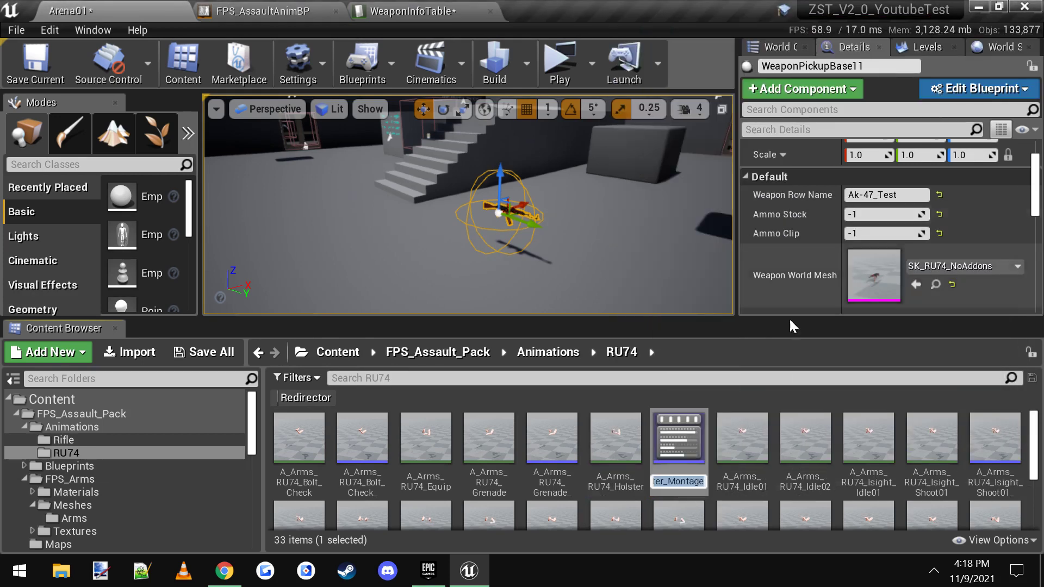
{"action": "key", "text": "Return"}
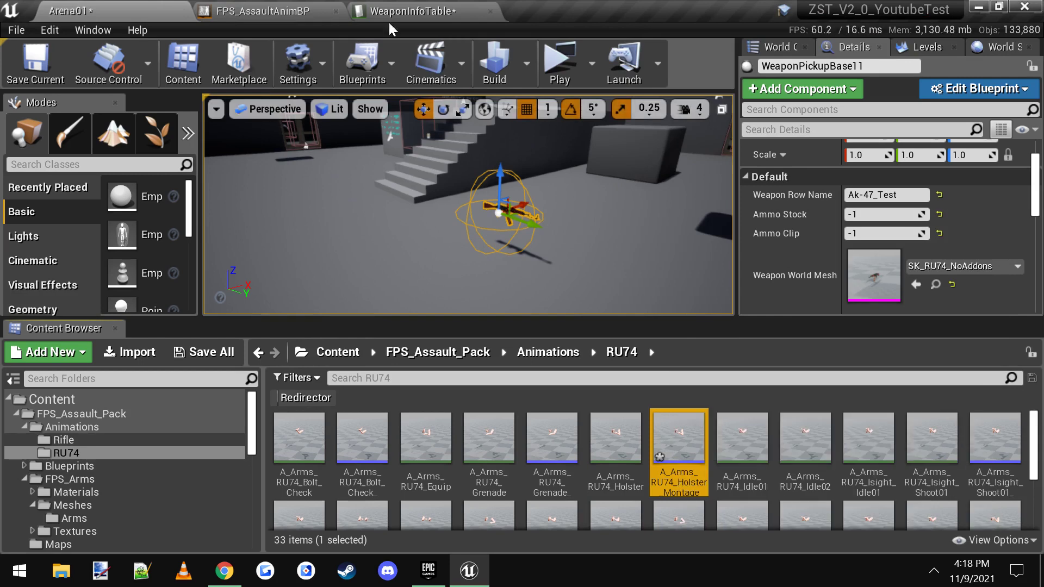
{"action": "left_click", "coordinate": [391, 9]}
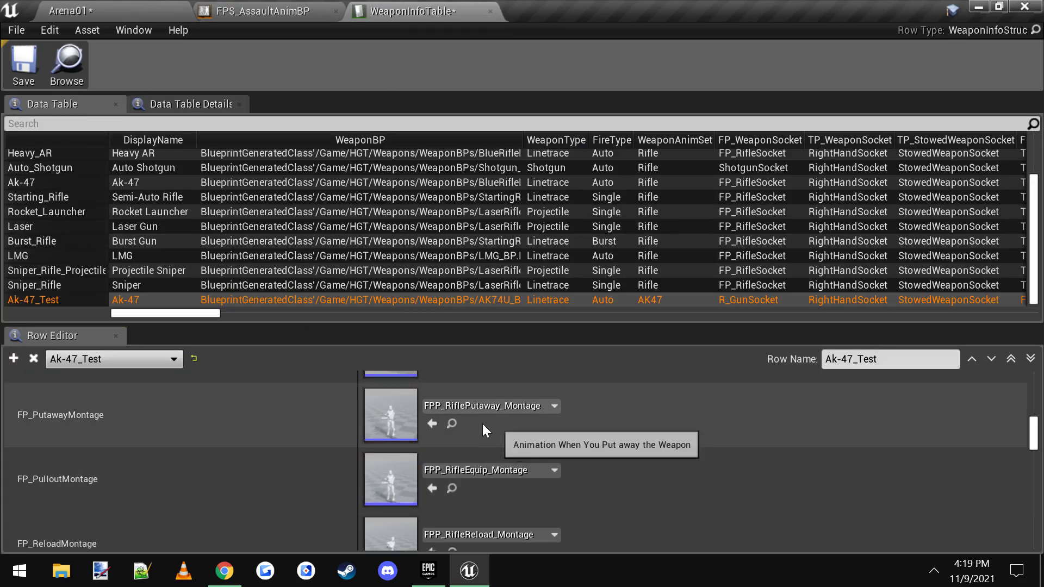
{"action": "left_click", "coordinate": [430, 424]}
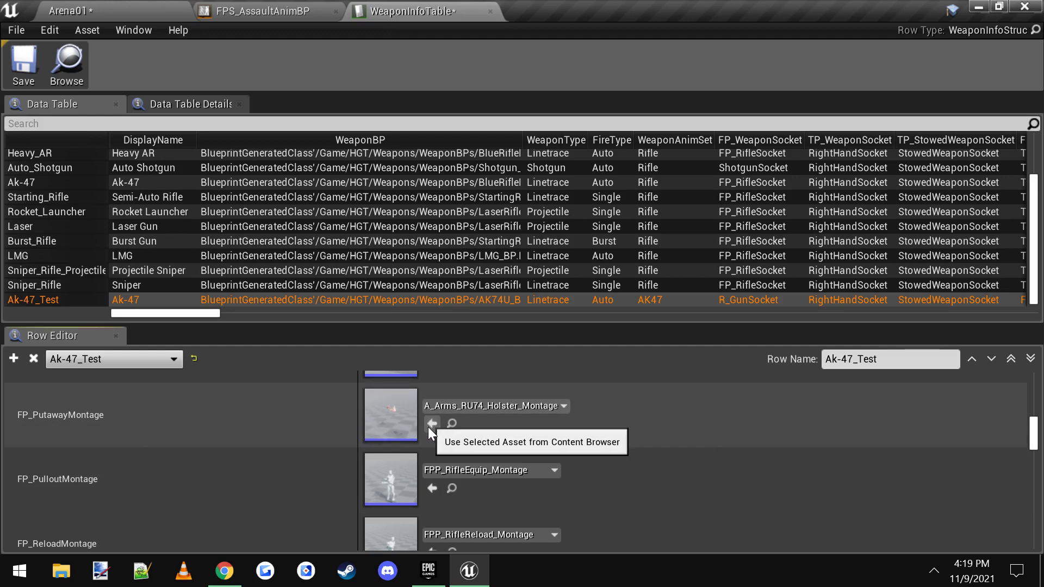
- Create an AnimMontage from A_Arms_RU74_Equip and assign it to FP_PulloutMontage in the Ak-47_Test row
{"action": "scroll", "coordinate": [197, 479], "scroll_direction": "down", "scroll_amount": 2}
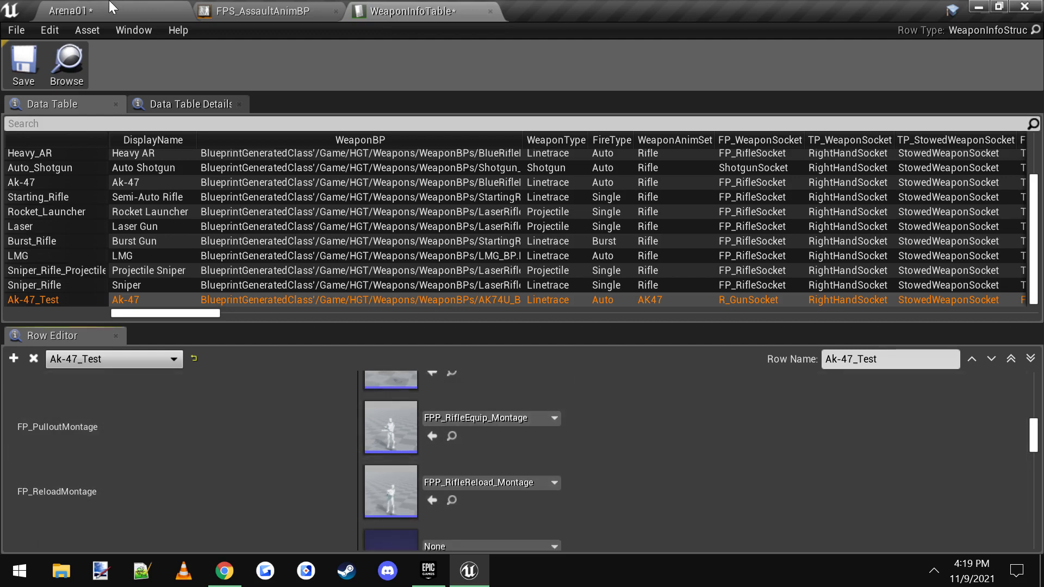
{"action": "left_click", "coordinate": [111, 7]}
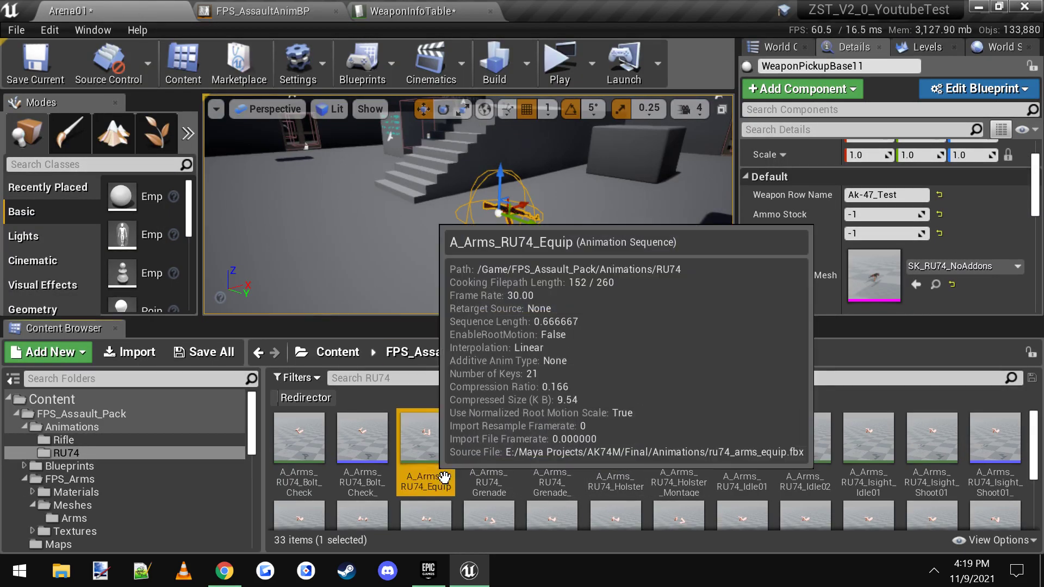
{"action": "right_click", "coordinate": [425, 446]}
{"action": "mouse_move", "coordinate": [508, 28]}
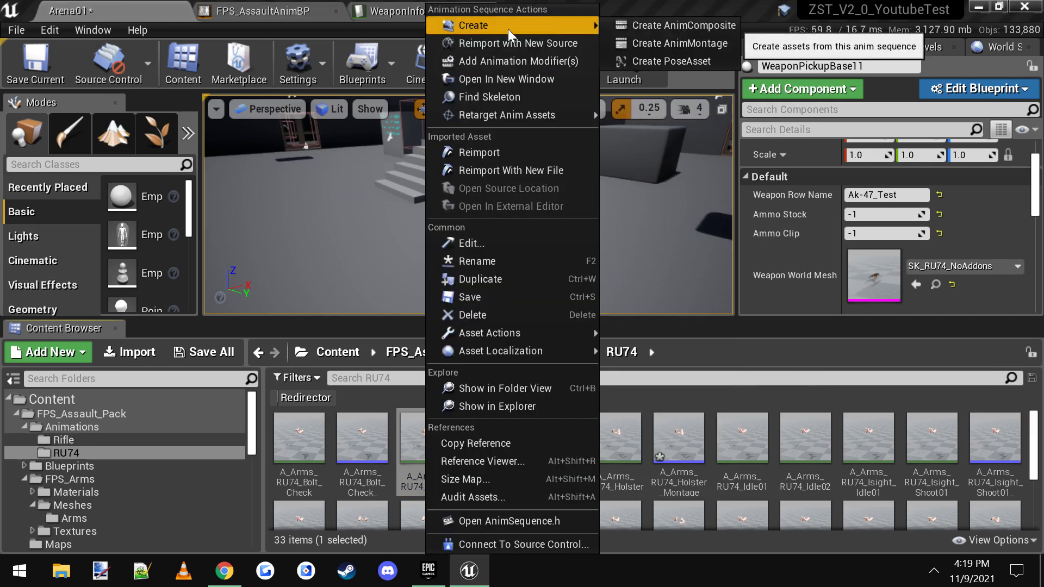
{"action": "left_click", "coordinate": [714, 39]}
{"action": "left_click", "coordinate": [489, 440]}
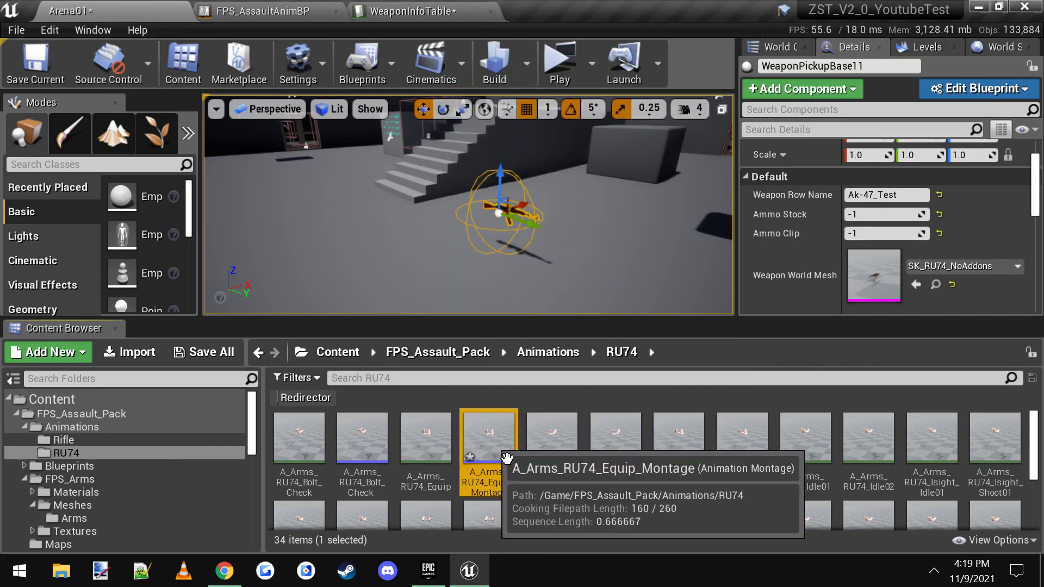
{"action": "left_click", "coordinate": [383, 7]}
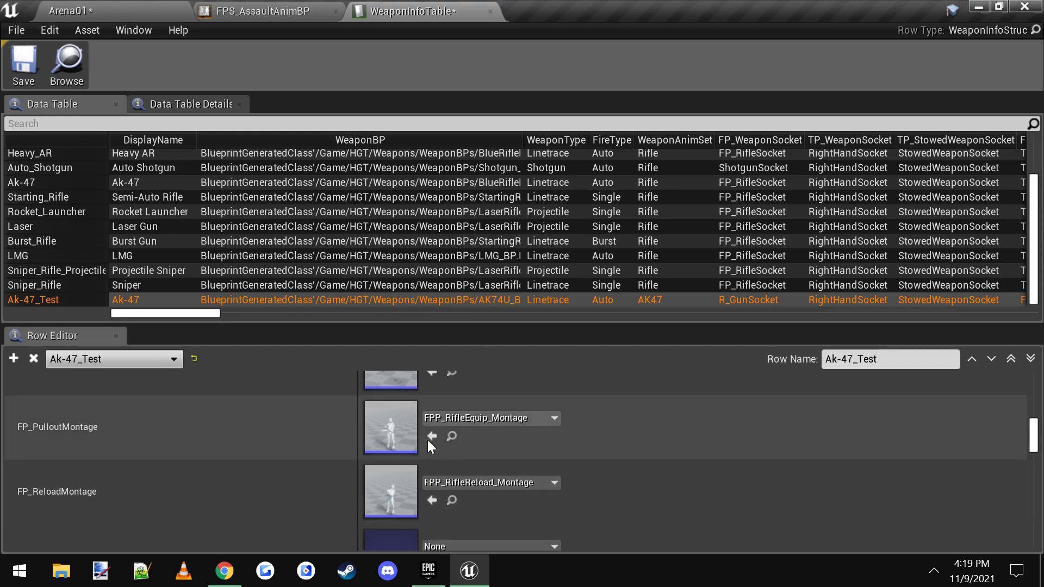
{"action": "left_click", "coordinate": [430, 435]}
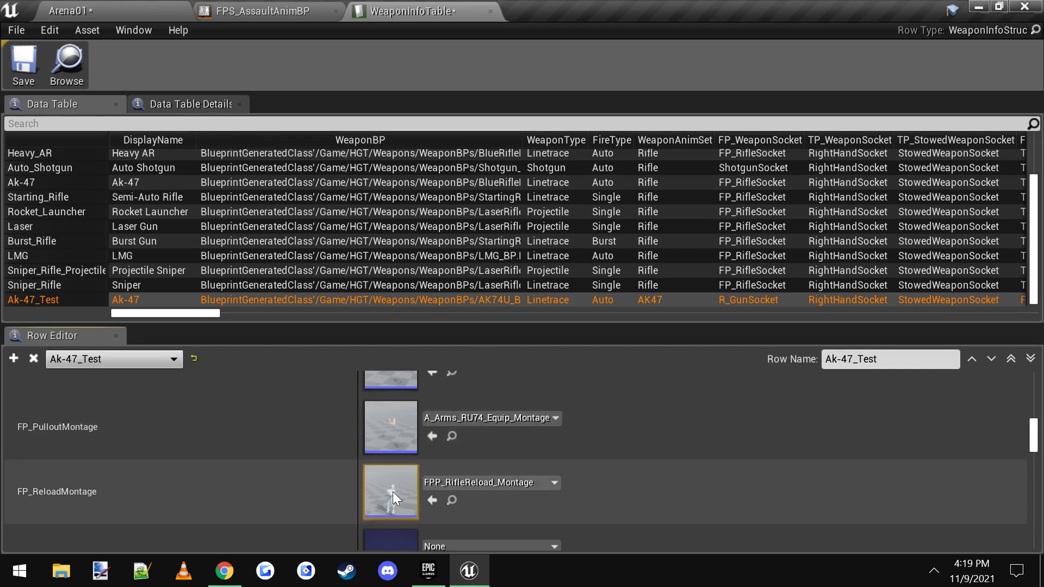
- Assign the existing A_Arms_RU74_Reload_Empty montage from the RU74 folder to FP_ReloadMontage in the Ak-47_Test row
{"action": "scroll", "coordinate": [299, 490], "scroll_direction": "down", "scroll_amount": 1}
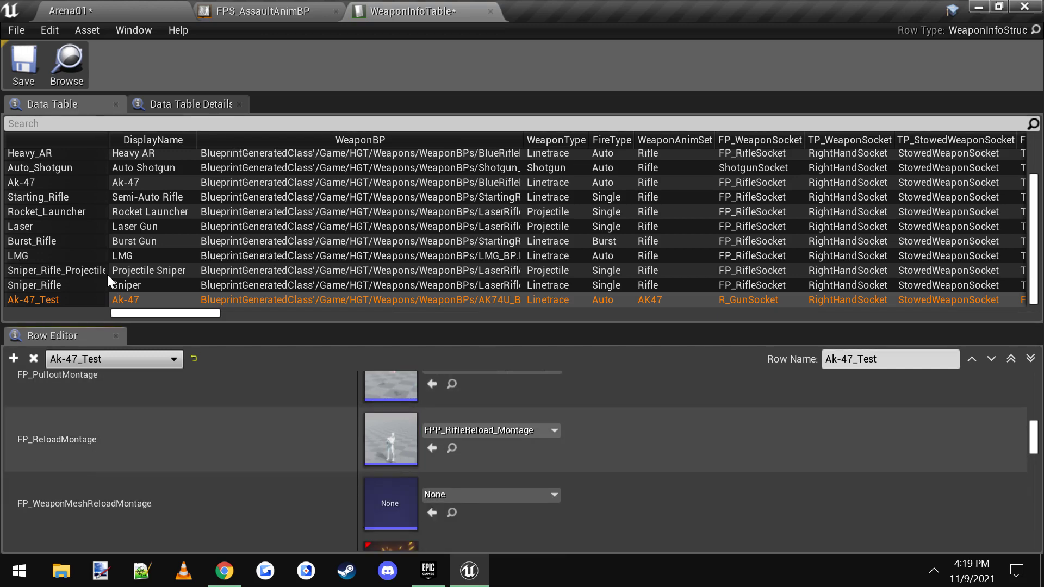
{"action": "left_click", "coordinate": [65, 11]}
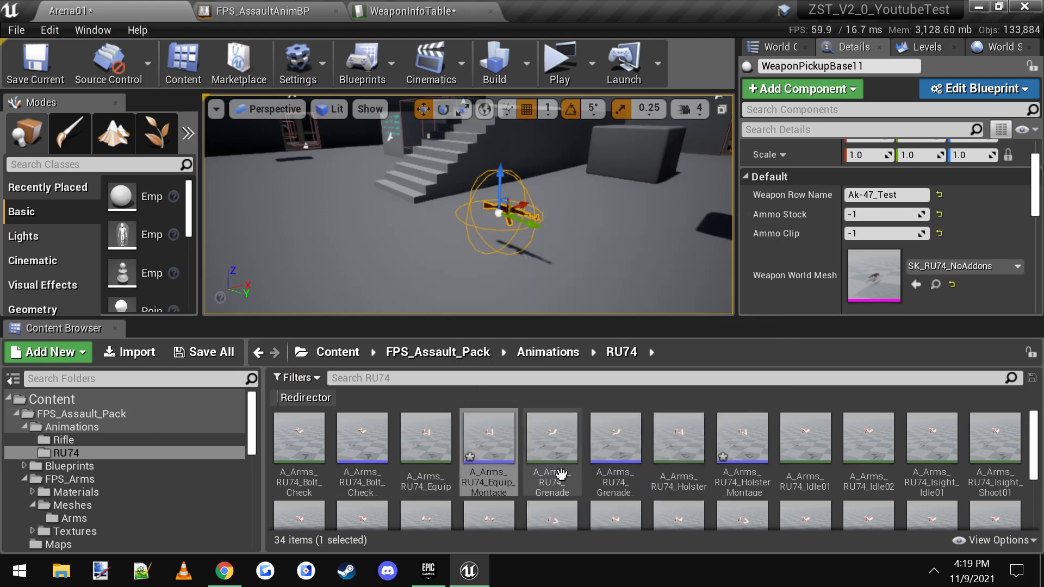
{"action": "scroll", "coordinate": [825, 477], "scroll_direction": "down", "scroll_amount": 1}
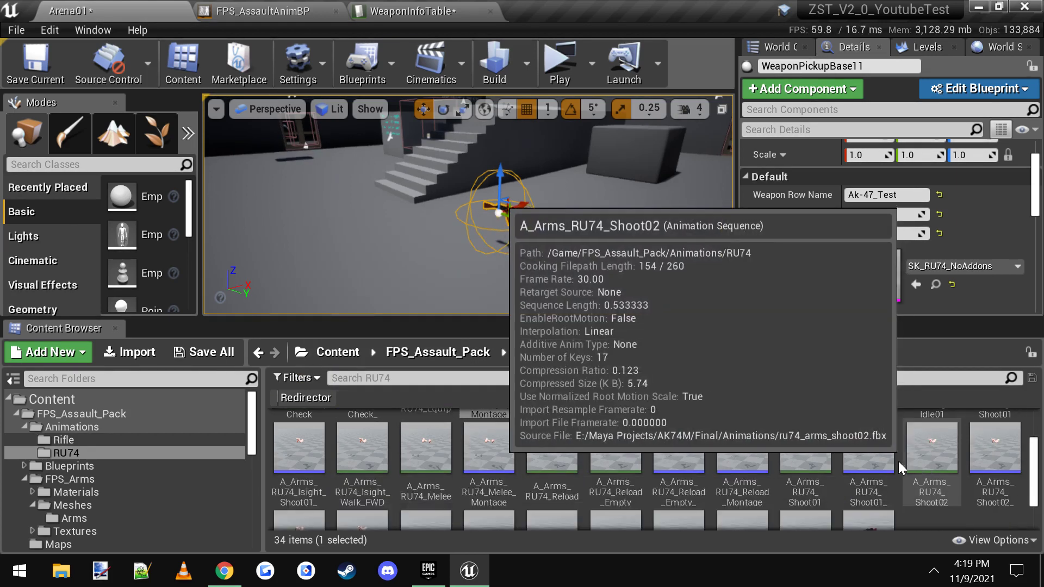
{"action": "left_click", "coordinate": [764, 463]}
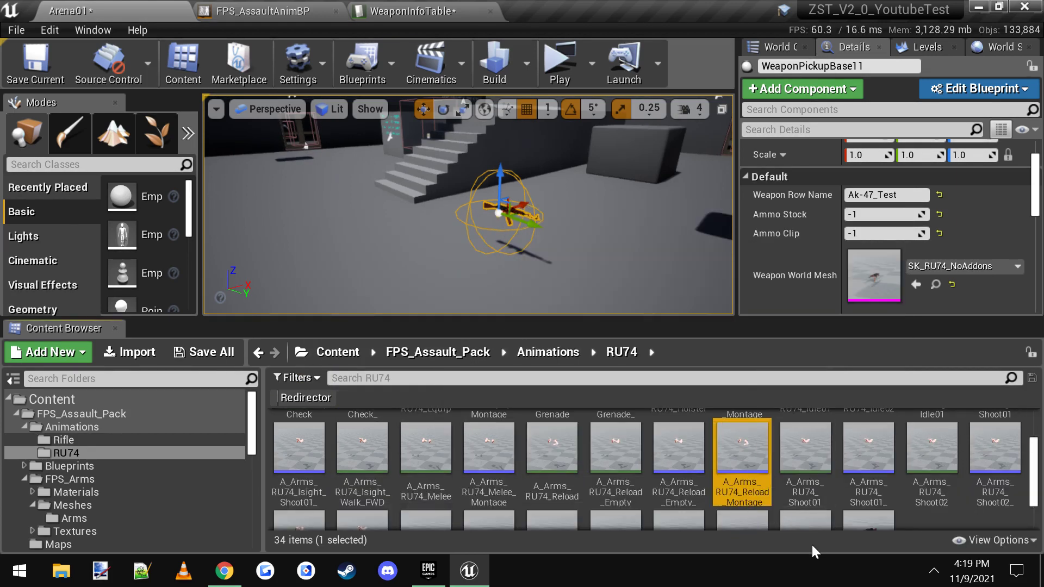
{"action": "left_click", "coordinate": [682, 468]}
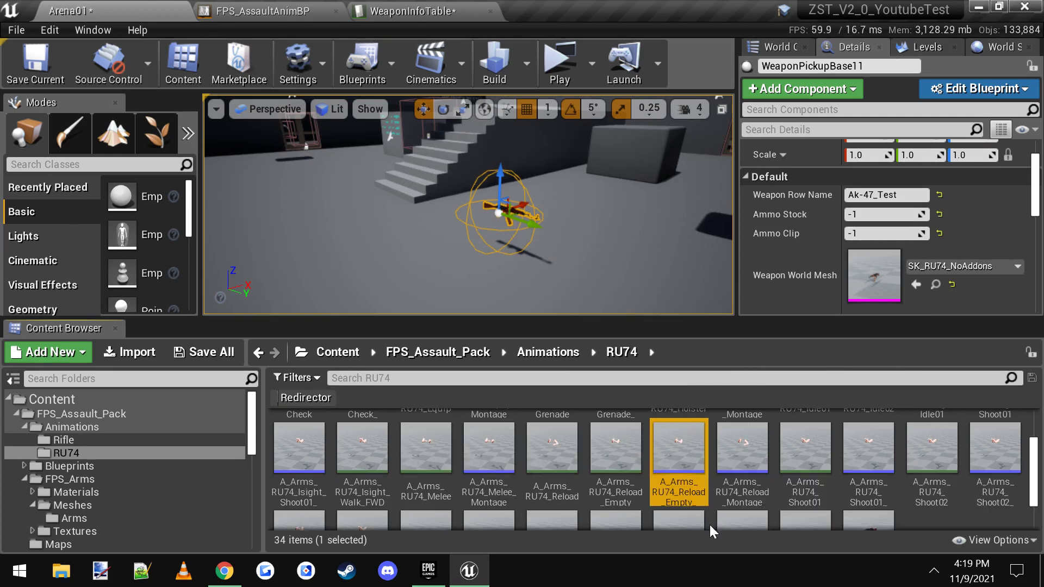
{"action": "left_click", "coordinate": [402, 7]}
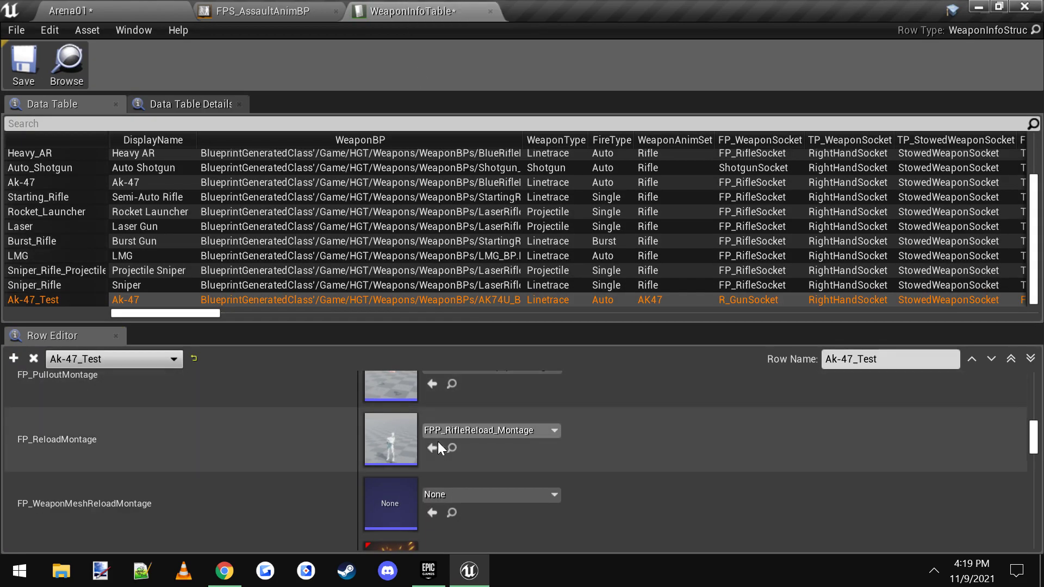
{"action": "left_click", "coordinate": [432, 448]}
- Assign A_RU74_Reload_Empty_Montage from the RU74 folder to FP_WeaponMeshReloadMontage in the Ak-47_Test row
{"action": "scroll", "coordinate": [626, 451], "scroll_direction": "down", "scroll_amount": 3}
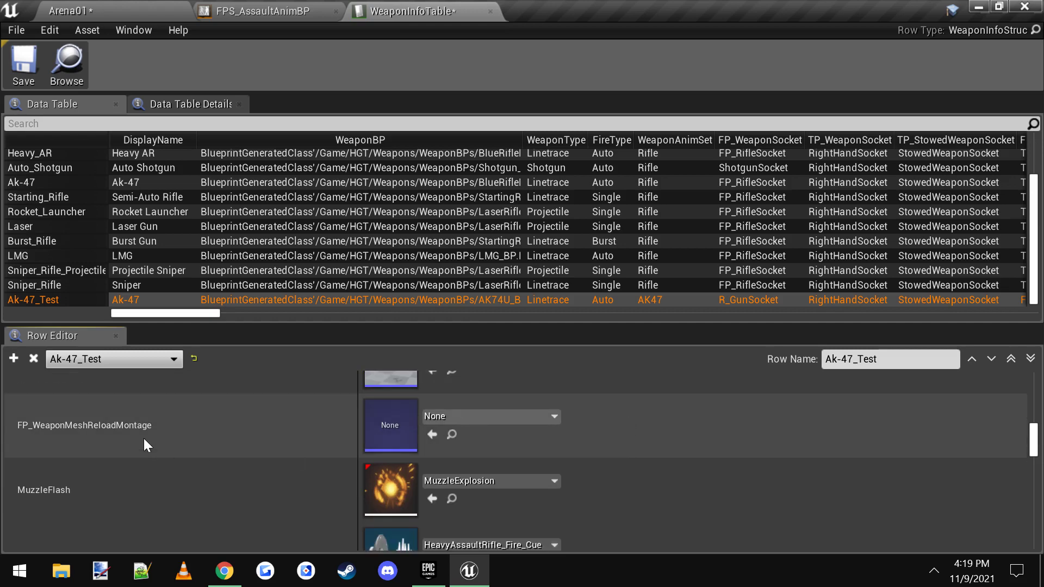
{"action": "left_click", "coordinate": [121, 10]}
{"action": "scroll", "coordinate": [779, 516], "scroll_direction": "down", "scroll_amount": 1}
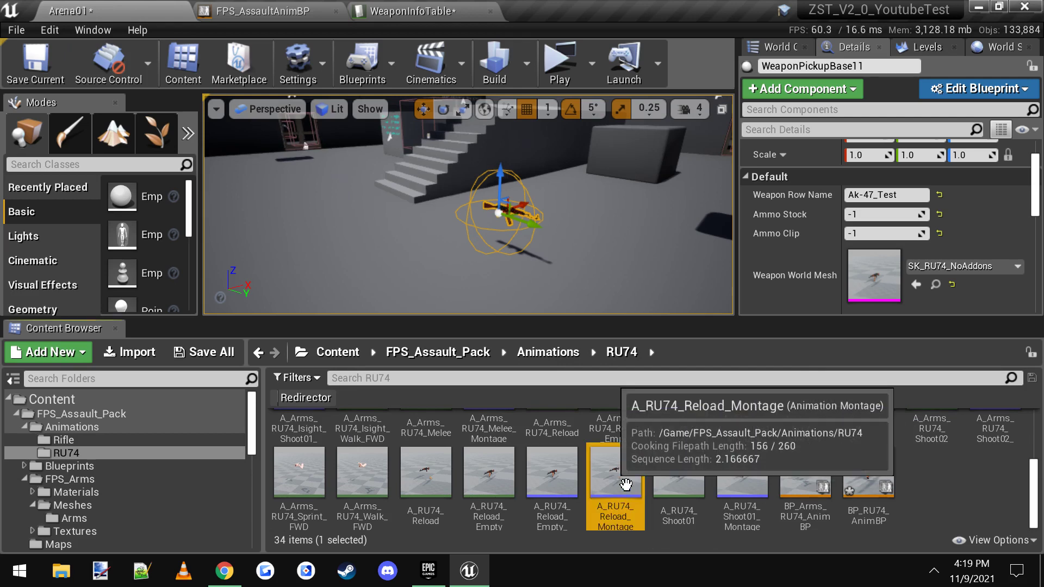
{"action": "left_click", "coordinate": [552, 471]}
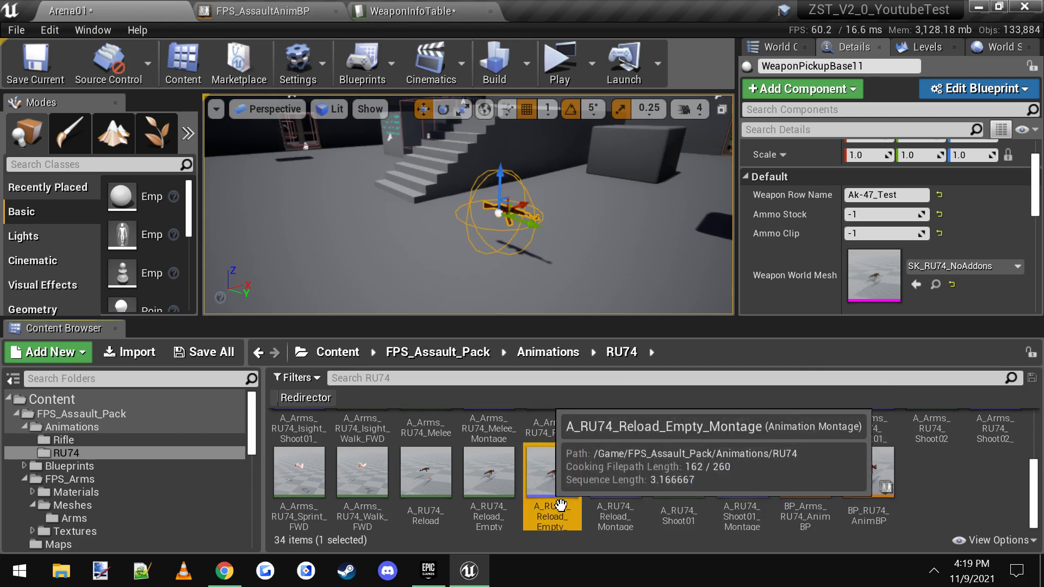
{"action": "left_click", "coordinate": [402, 9]}
{"action": "left_click", "coordinate": [429, 441]}
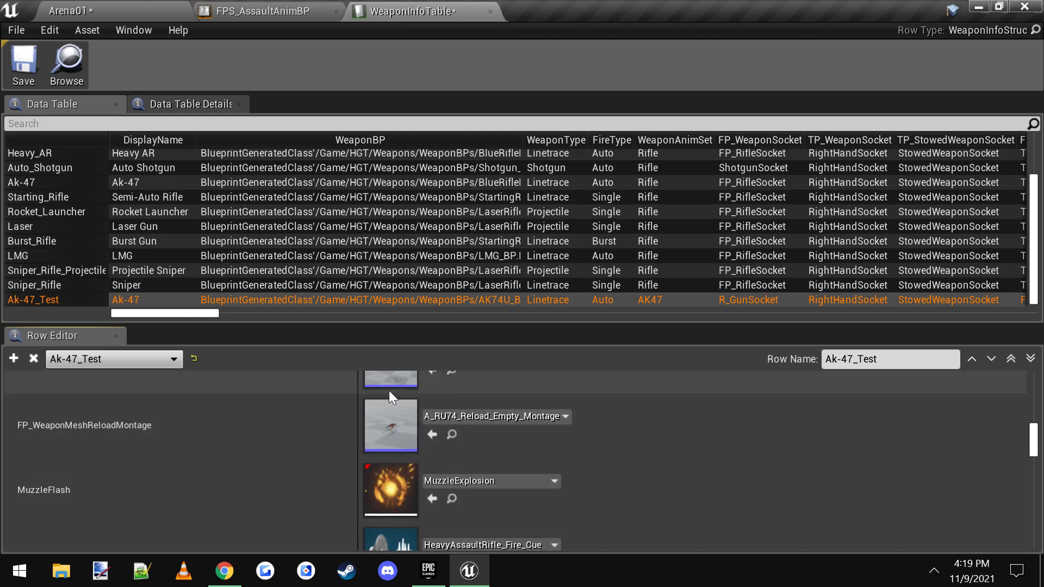
- Clear the MuzzleFlash particle asset in the Ak-47_Test row
{"action": "scroll", "coordinate": [285, 450], "scroll_direction": "down", "scroll_amount": 2}
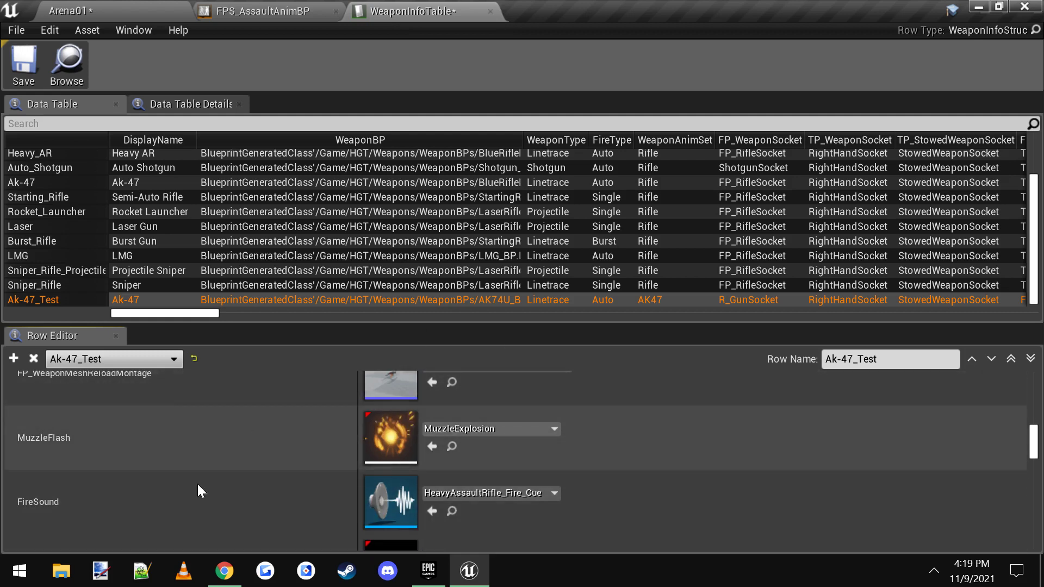
{"action": "scroll", "coordinate": [303, 438], "scroll_direction": "down", "scroll_amount": 1}
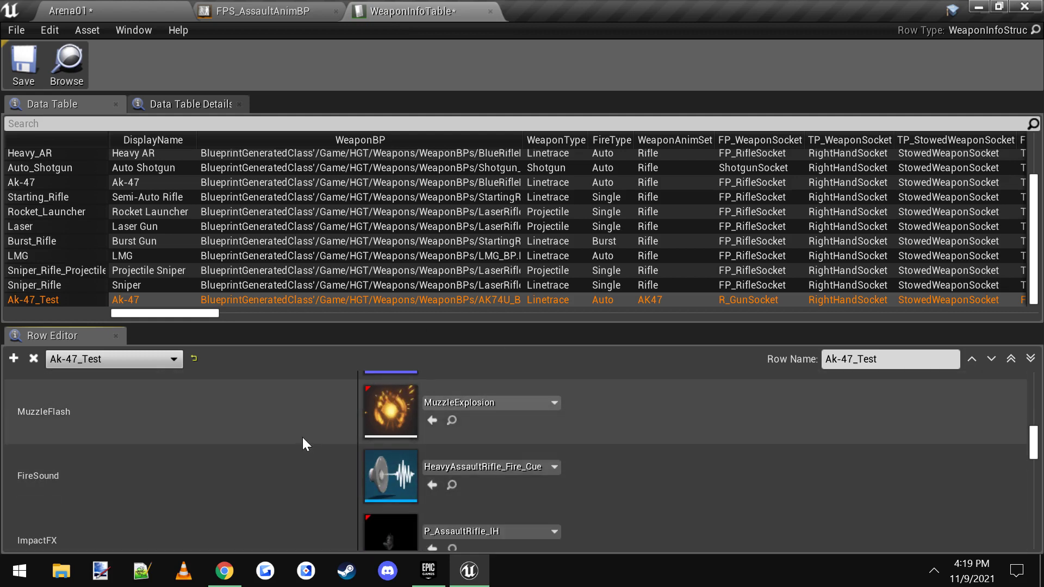
{"action": "left_click", "coordinate": [479, 403]}
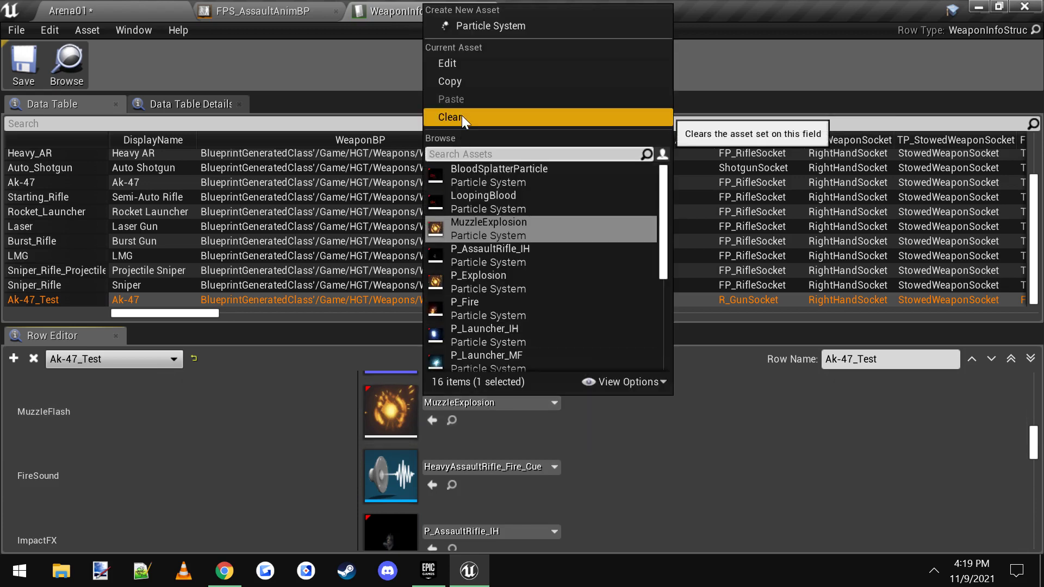
{"action": "left_click", "coordinate": [461, 116]}
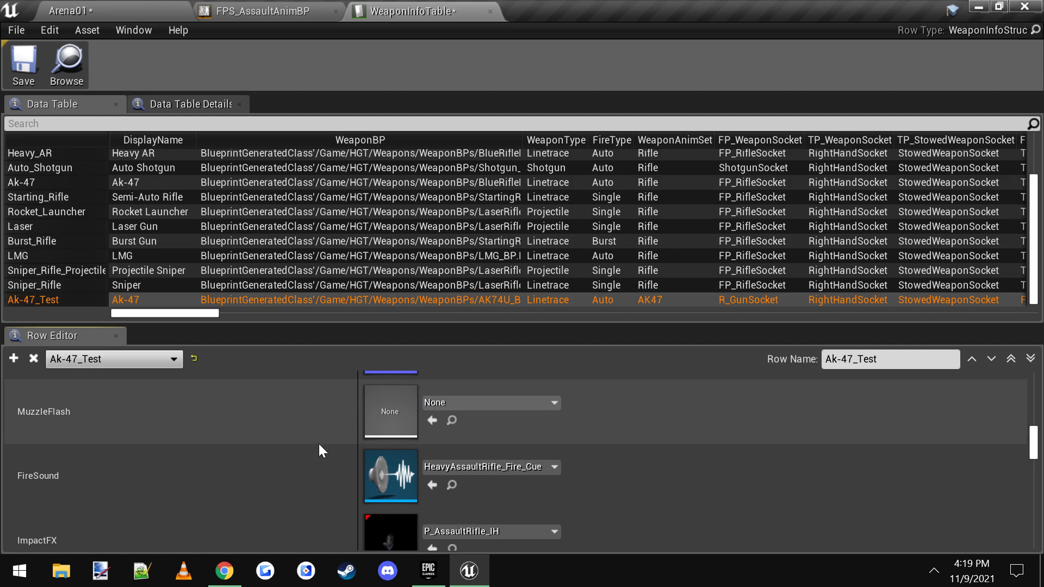
{"action": "scroll", "coordinate": [257, 413], "scroll_direction": "down", "scroll_amount": 4}
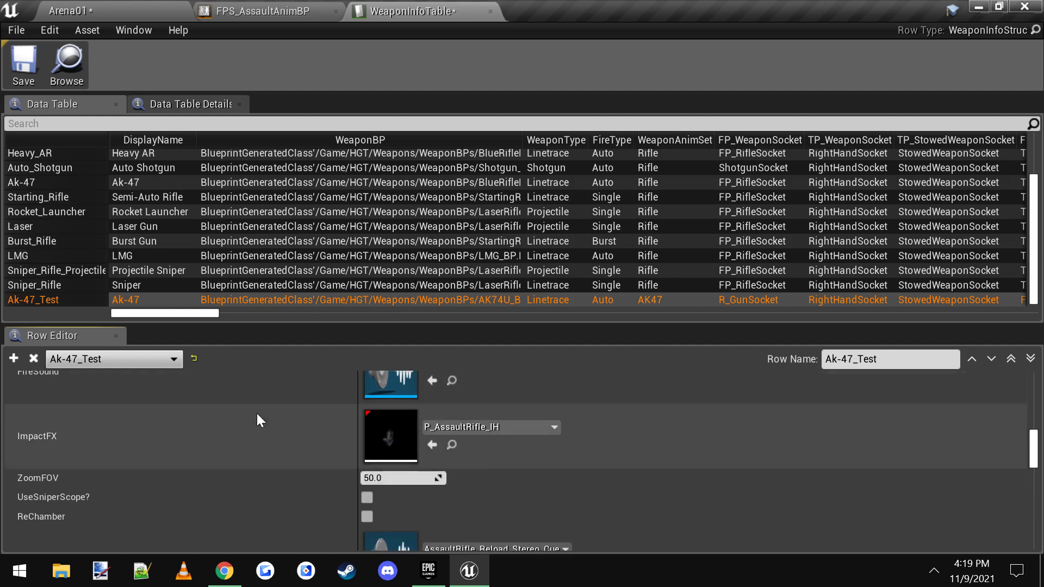
{"action": "scroll", "coordinate": [377, 404], "scroll_direction": "down", "scroll_amount": 2}
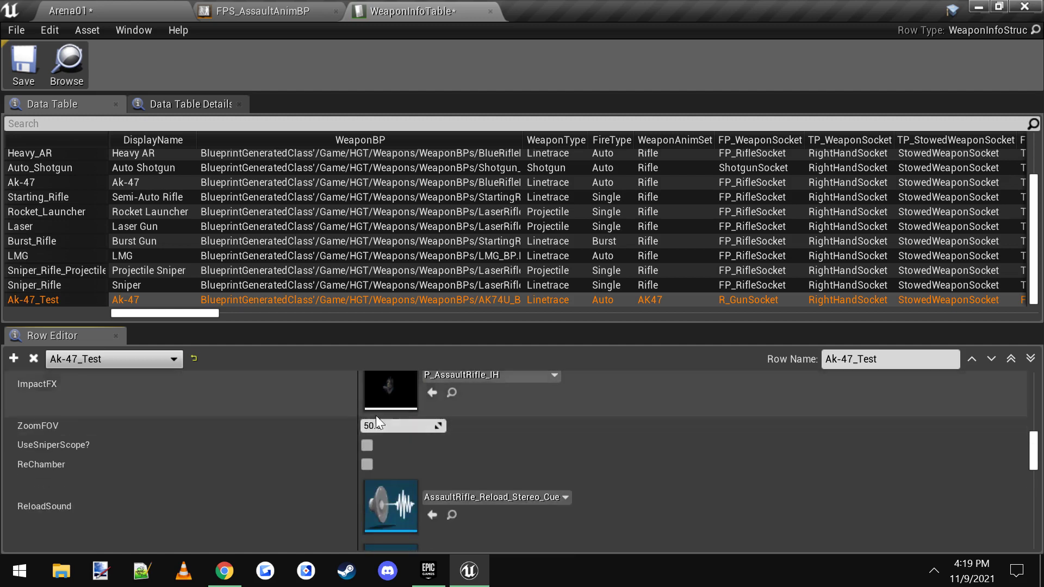
- Review the Ak-47_Test row's sound, ammo, fire timing, damage, spread, recoil and projectile settings
{"action": "scroll", "coordinate": [314, 440], "scroll_direction": "down", "scroll_amount": 3}
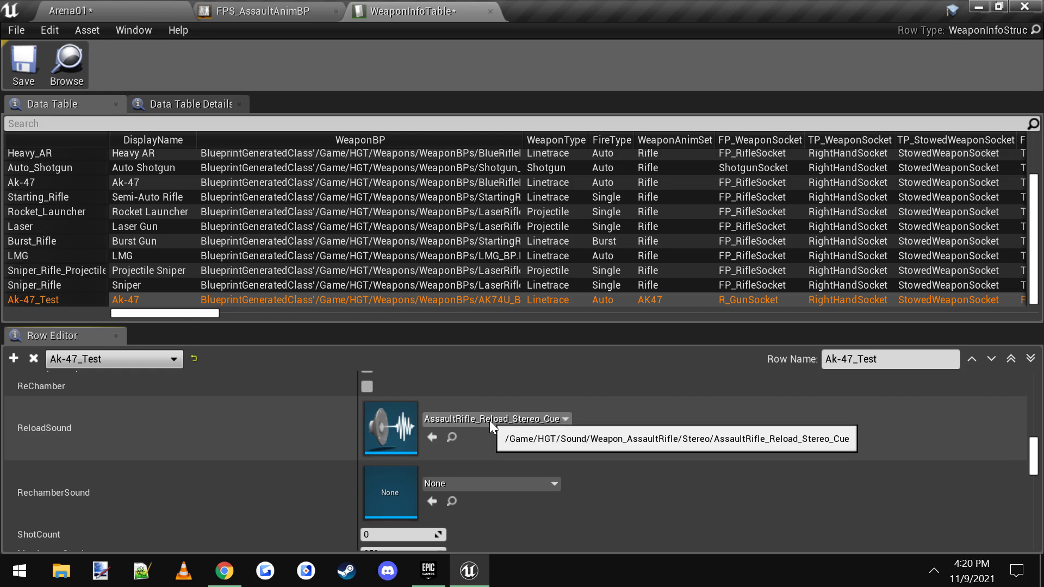
{"action": "scroll", "coordinate": [318, 435], "scroll_direction": "down", "scroll_amount": 5}
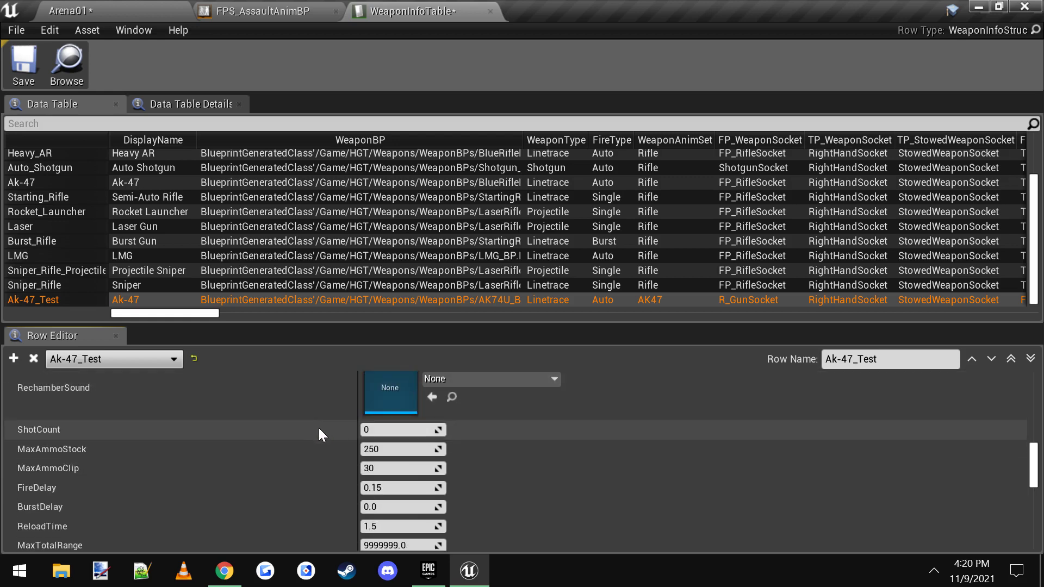
{"action": "scroll", "coordinate": [319, 429], "scroll_direction": "up", "scroll_amount": 5}
{"action": "mouse_move", "coordinate": [50, 426]}
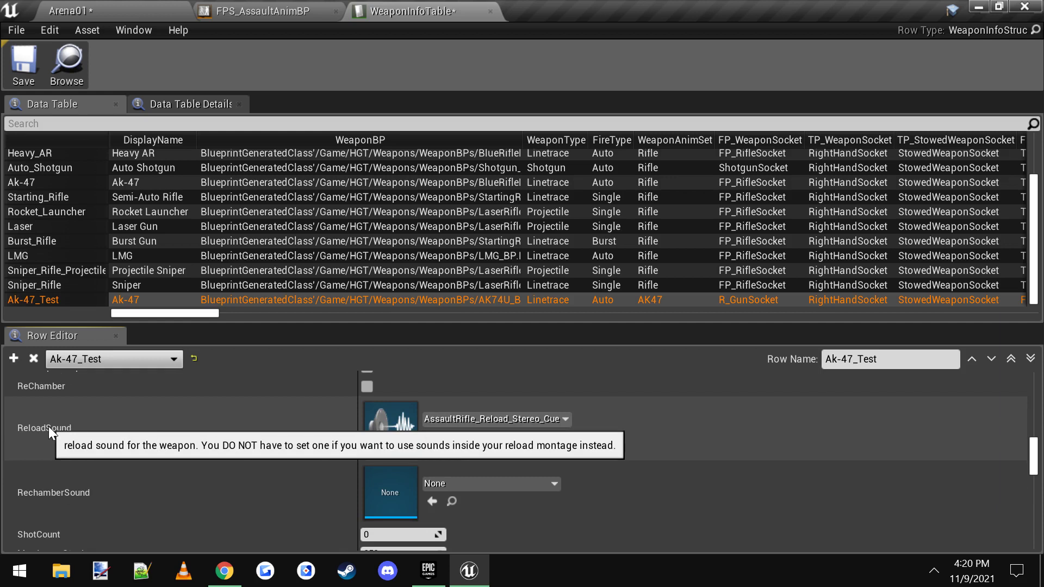
{"action": "scroll", "coordinate": [57, 455], "scroll_direction": "down", "scroll_amount": 1}
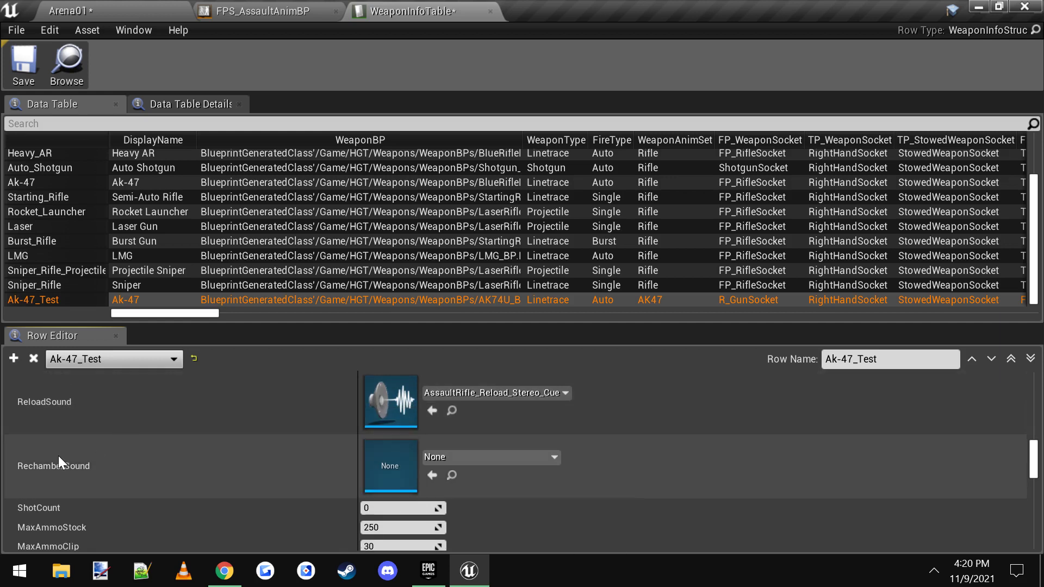
{"action": "scroll", "coordinate": [98, 460], "scroll_direction": "down", "scroll_amount": 2}
{"action": "scroll", "coordinate": [228, 434], "scroll_direction": "down", "scroll_amount": 2}
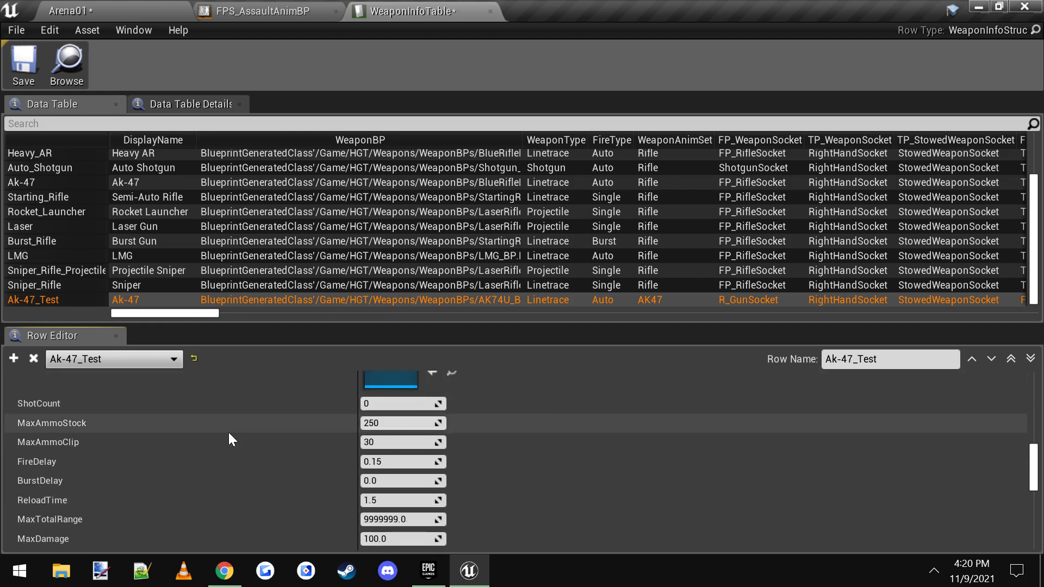
{"action": "scroll", "coordinate": [205, 468], "scroll_direction": "down", "scroll_amount": 2}
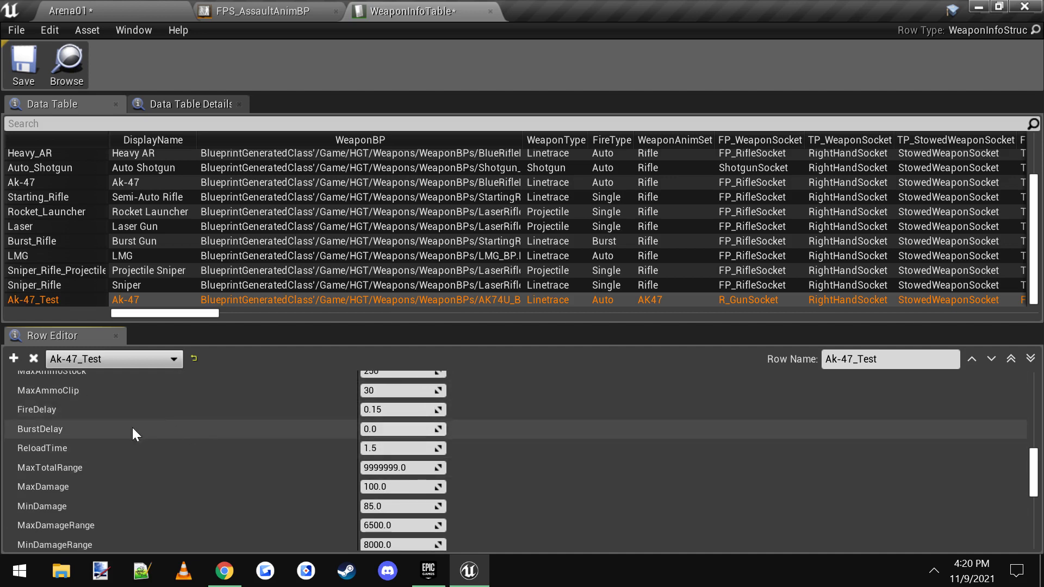
{"action": "scroll", "coordinate": [249, 456], "scroll_direction": "down", "scroll_amount": 5}
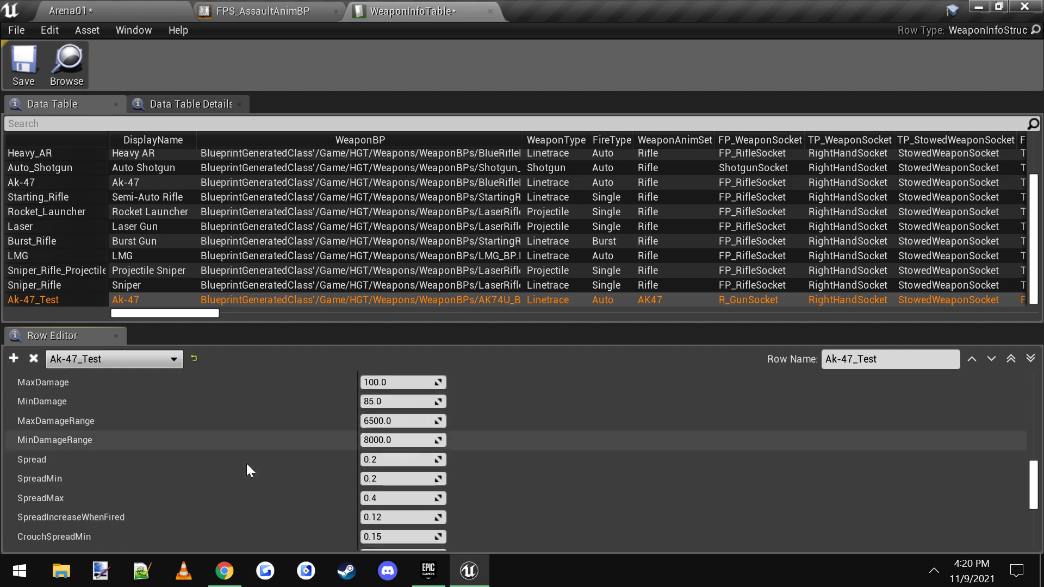
{"action": "scroll", "coordinate": [168, 440], "scroll_direction": "down", "scroll_amount": 11}
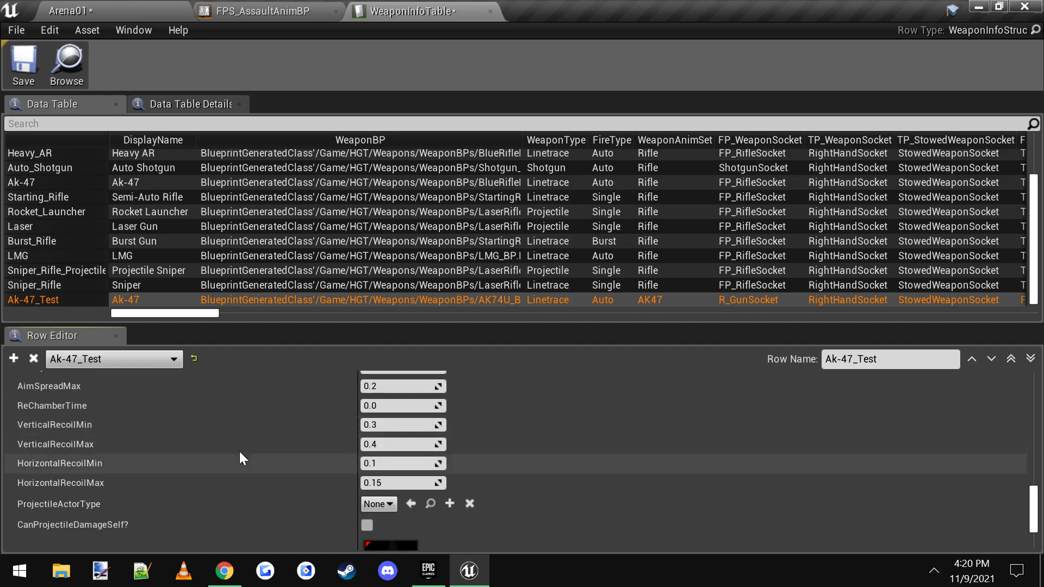
{"action": "scroll", "coordinate": [260, 467], "scroll_direction": "down", "scroll_amount": 3}
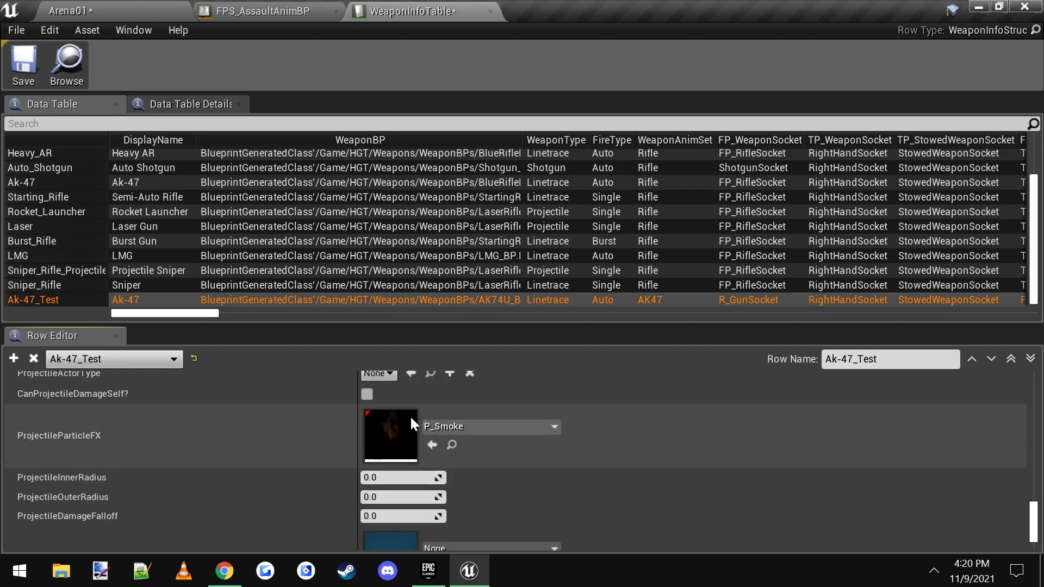
{"action": "scroll", "coordinate": [271, 464], "scroll_direction": "down", "scroll_amount": 2}
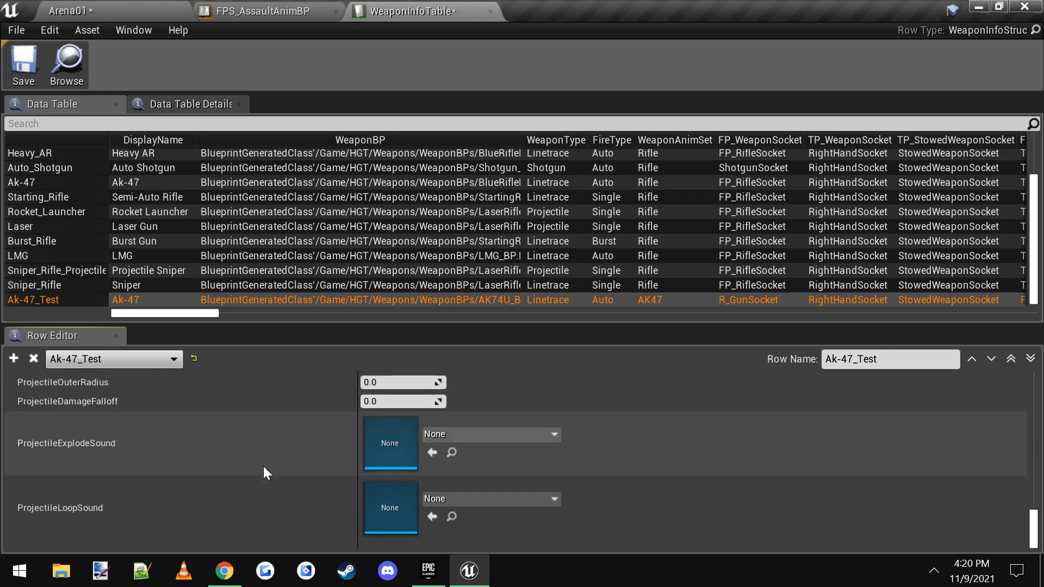
{"action": "scroll", "coordinate": [449, 487], "scroll_direction": "up", "scroll_amount": 11}
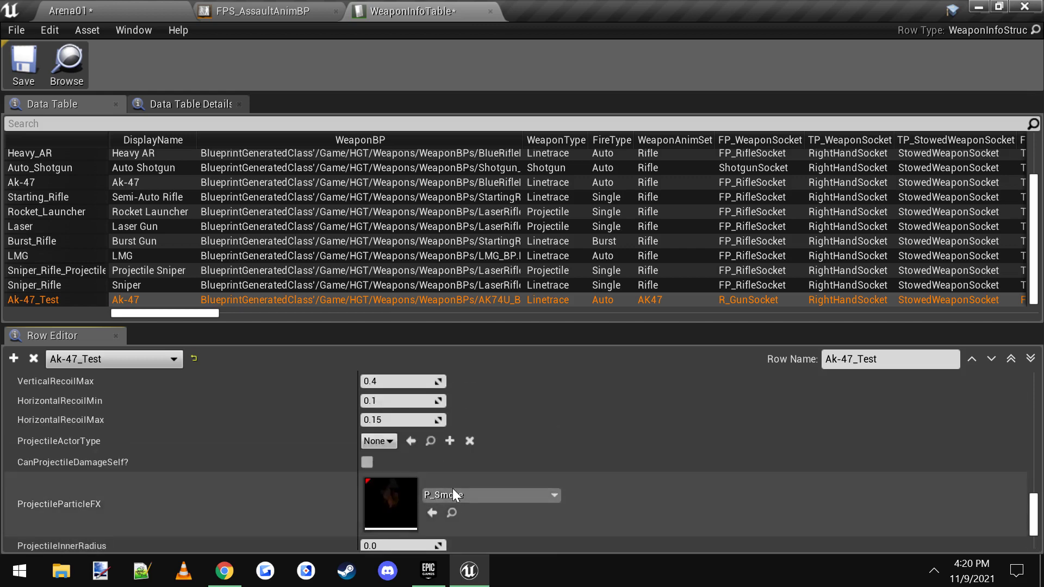
{"action": "scroll", "coordinate": [452, 494], "scroll_direction": "down", "scroll_amount": 3}
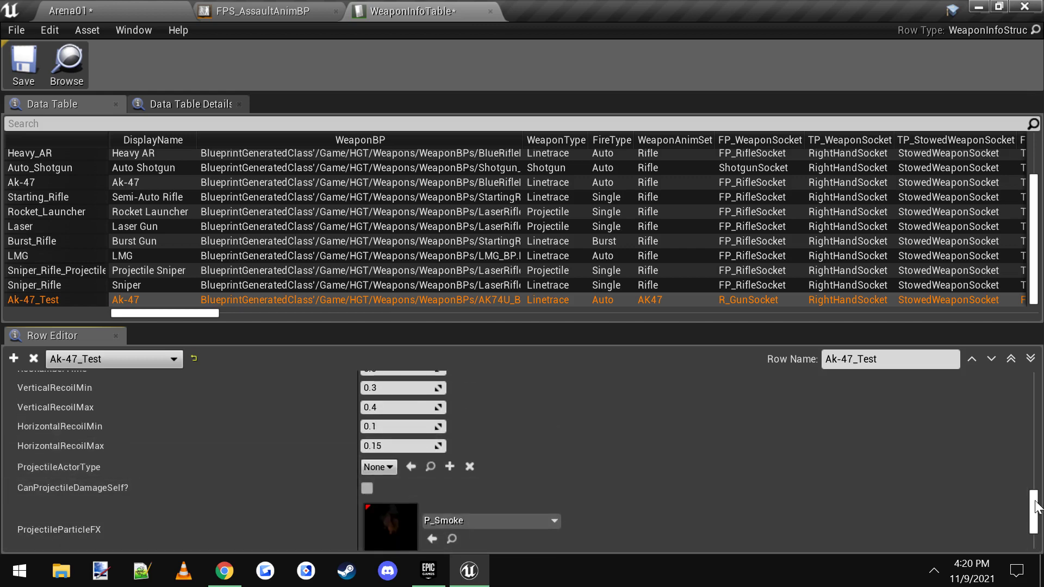
{"action": "left_click_drag", "start_coordinate": [1035, 505], "coordinate": [1020, 377]}
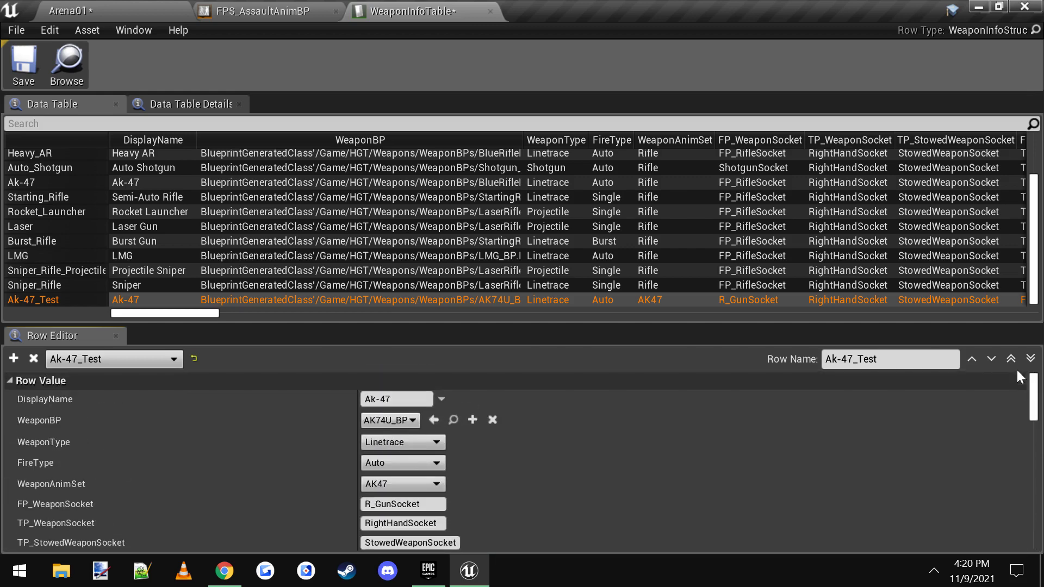
- Save WeaponInfoTable and check the event graph of FPS_AssaultAnimBP
{"action": "left_click", "coordinate": [25, 63]}
{"action": "left_click", "coordinate": [255, 5]}
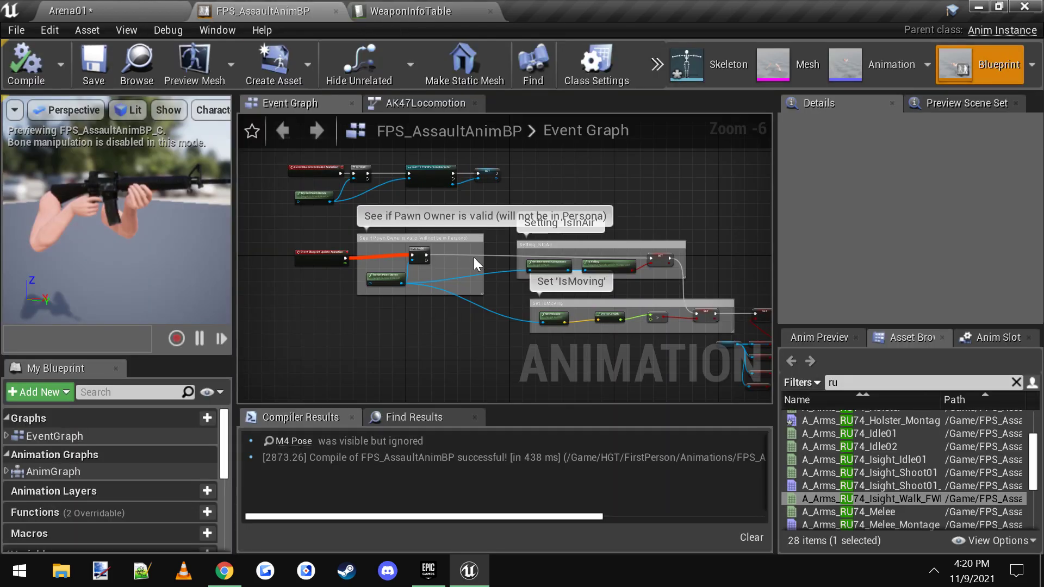
{"action": "right_click_drag", "start_coordinate": [459, 262], "coordinate": [475, 272]}
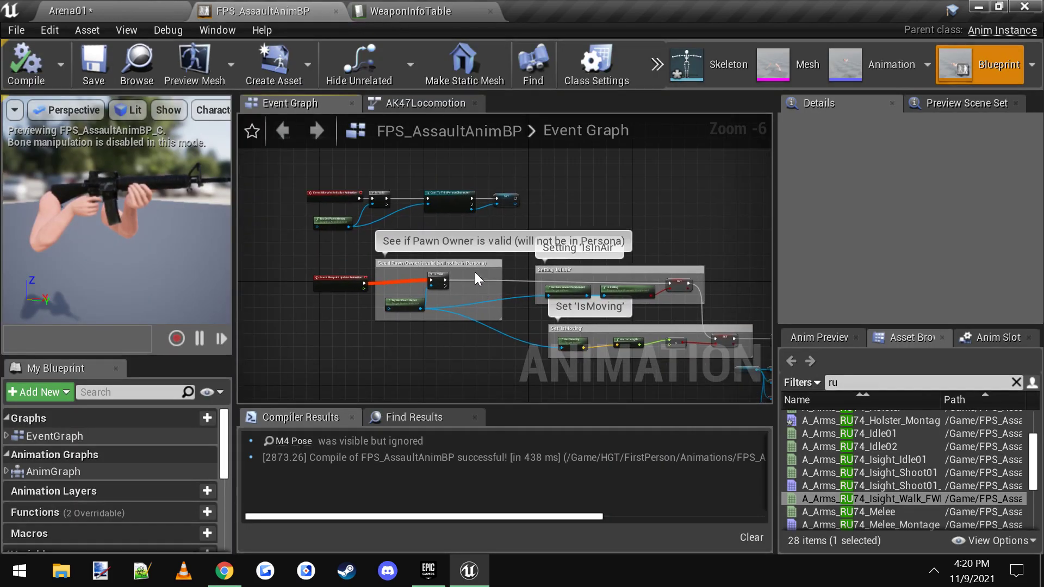
- From the Arena01 level, open the ThirdPersonCharacter blueprint in the HGT/Characters/BaseCharacter folder
{"action": "left_click", "coordinate": [144, 7]}
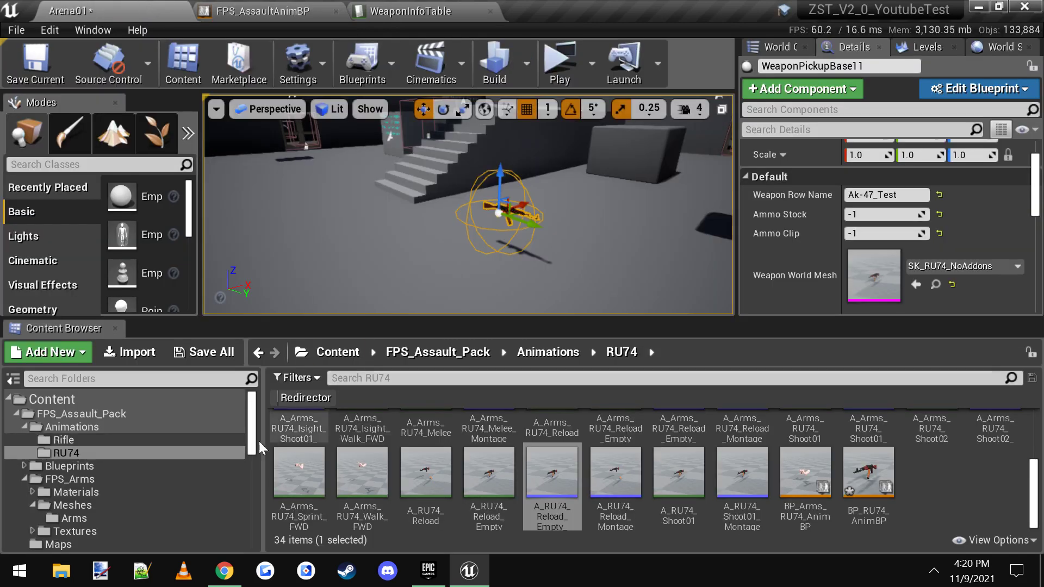
{"action": "left_click", "coordinate": [16, 414]}
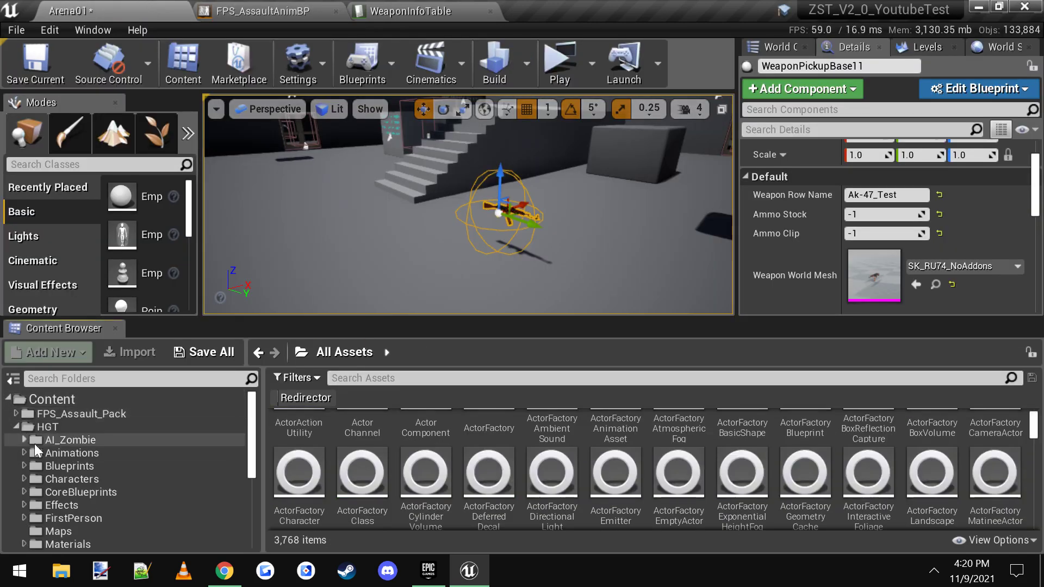
{"action": "left_click", "coordinate": [57, 429]}
{"action": "scroll", "coordinate": [400, 520], "scroll_direction": "up", "scroll_amount": 2}
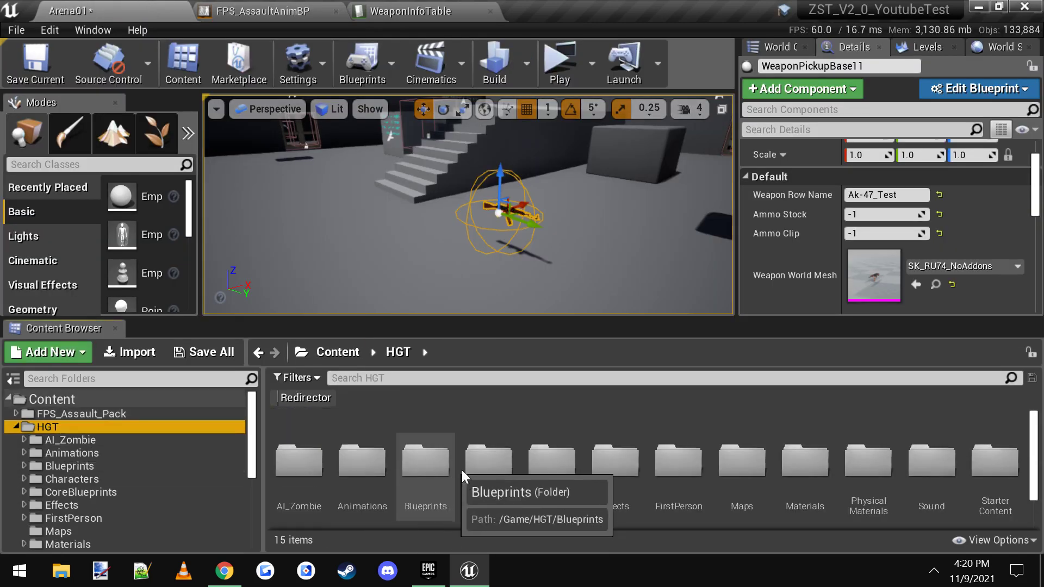
{"action": "double_click", "coordinate": [500, 487]}
{"action": "double_click", "coordinate": [296, 440]}
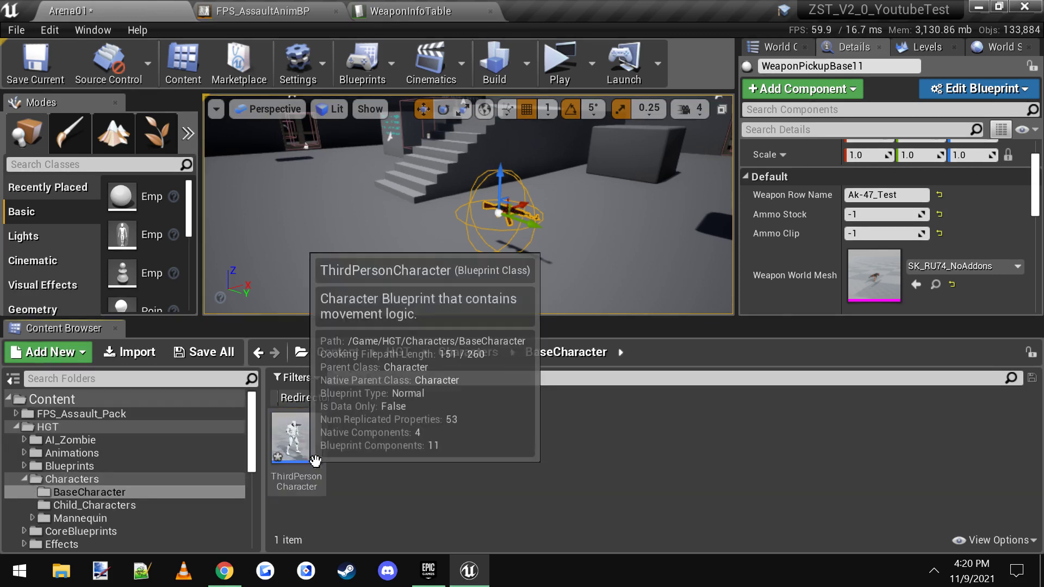
{"action": "left_click", "coordinate": [304, 435]}
{"action": "double_click", "coordinate": [316, 448]}
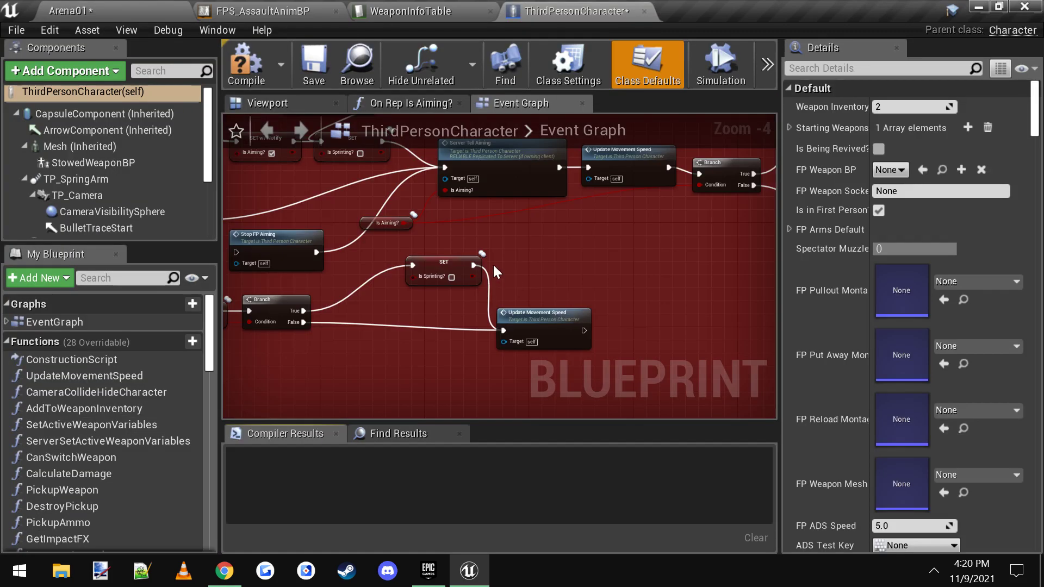
- Set the skeletal mesh of the FP_Arms component to SK_Custom_Arms
{"action": "left_click", "coordinate": [293, 102]}
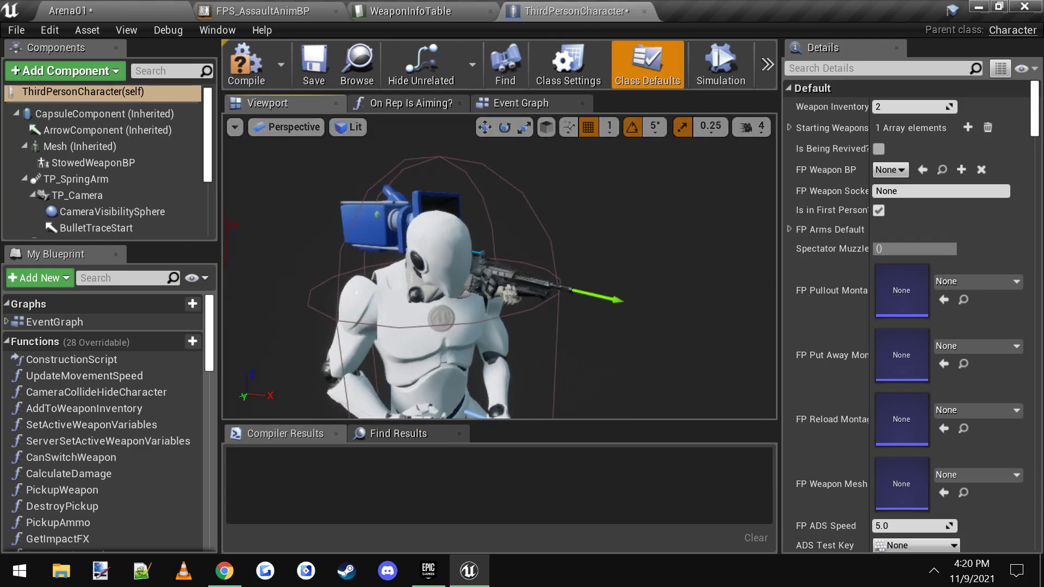
{"action": "scroll", "coordinate": [100, 174], "scroll_direction": "down", "scroll_amount": 3}
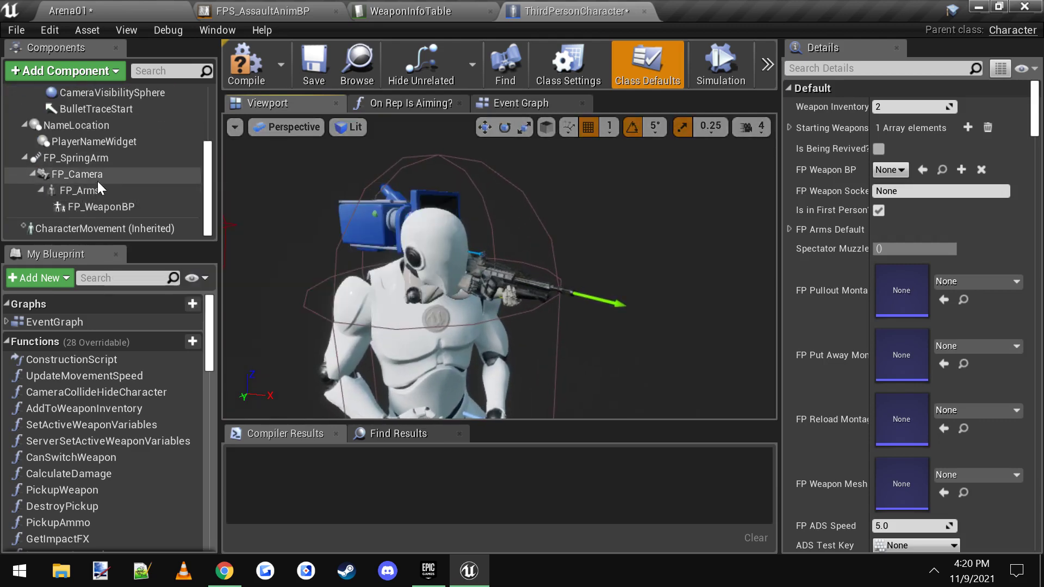
{"action": "left_click", "coordinate": [87, 191]}
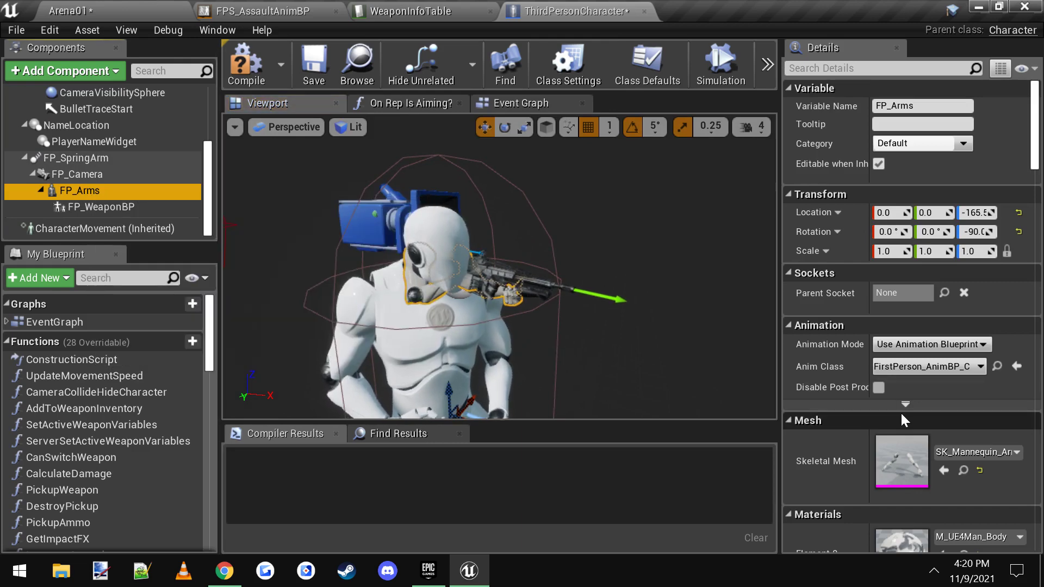
{"action": "left_click", "coordinate": [967, 458]}
{"action": "type", "text": "arm"}
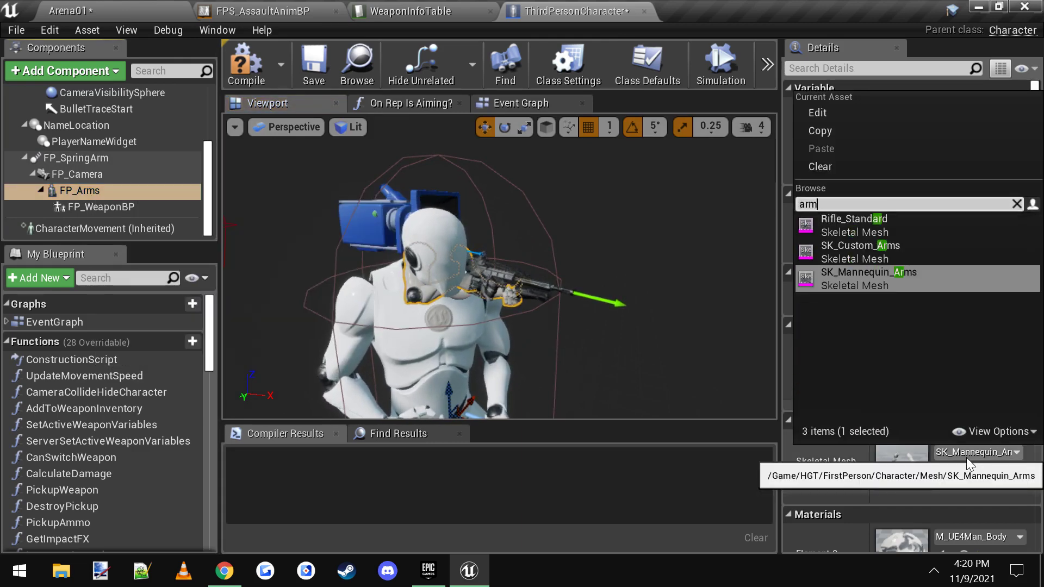
{"action": "type", "text": "s"}
{"action": "left_click", "coordinate": [854, 222]}
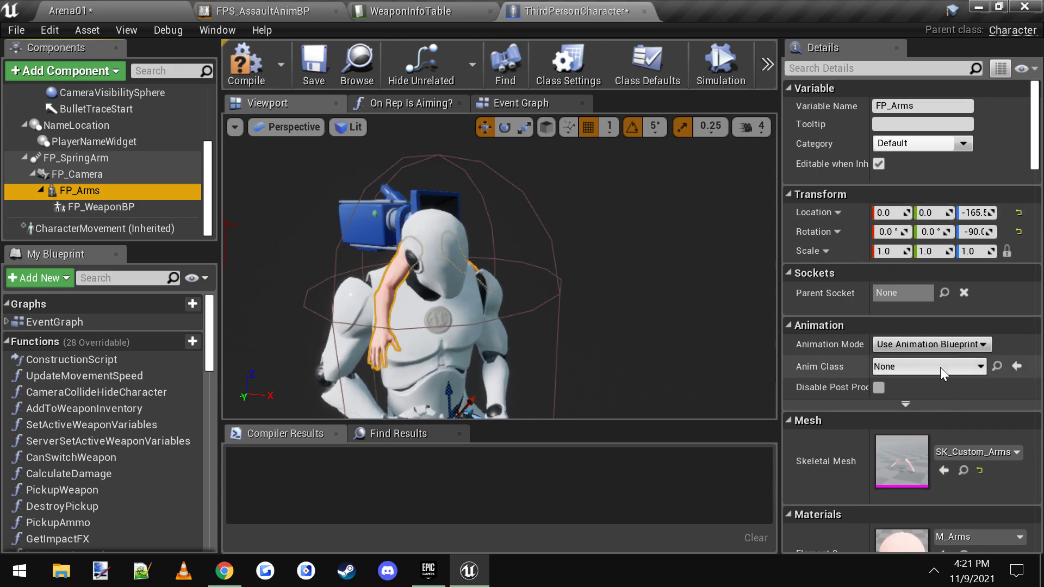
- Set the Anim Class of FP_Arms to FPS_AssaultAnimBP, and compile and save the character blueprint
{"action": "left_click", "coordinate": [941, 367]}
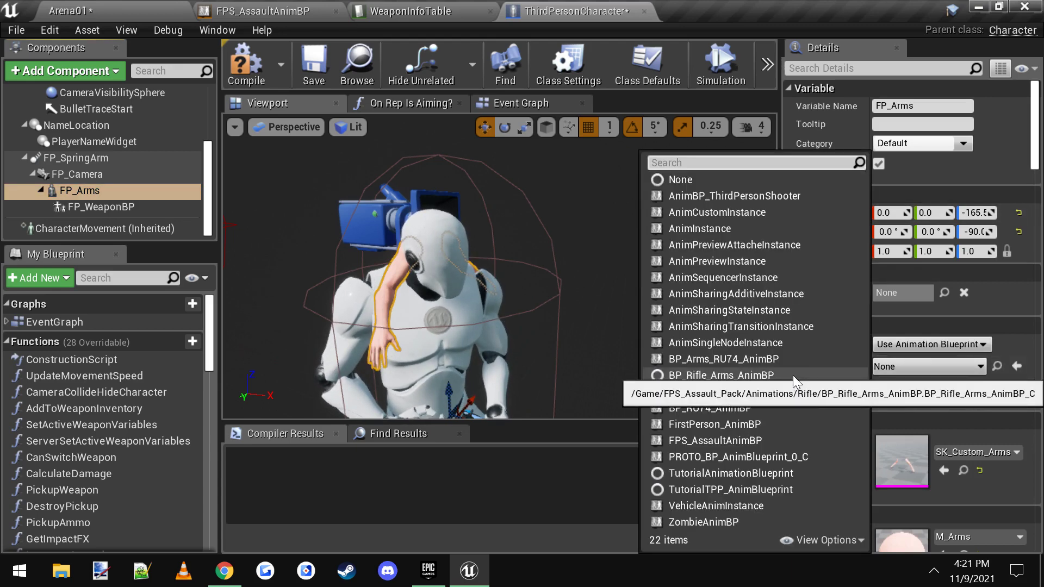
{"action": "type", "text": "f"}
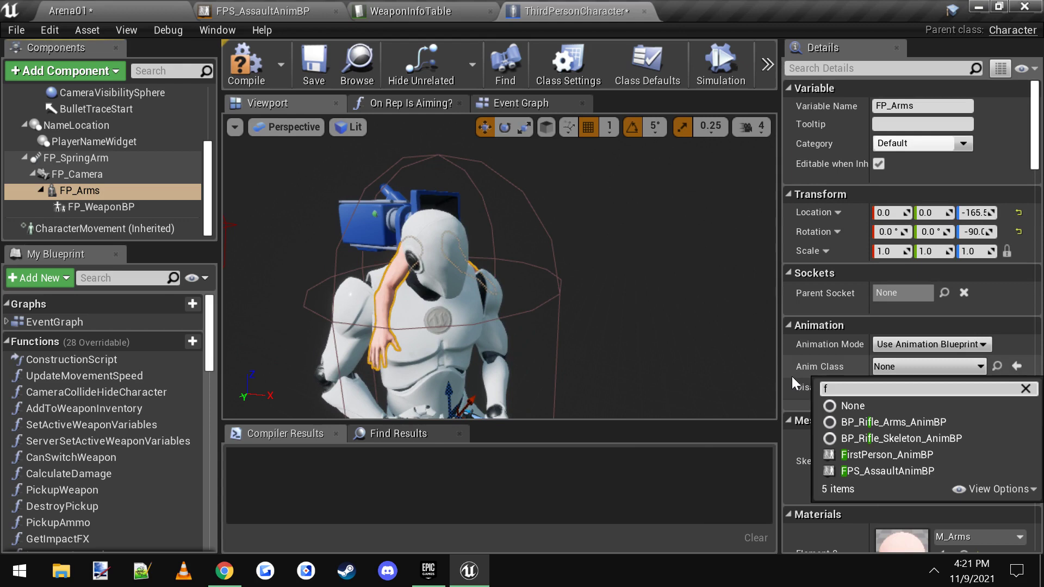
{"action": "type", "text": "ps"}
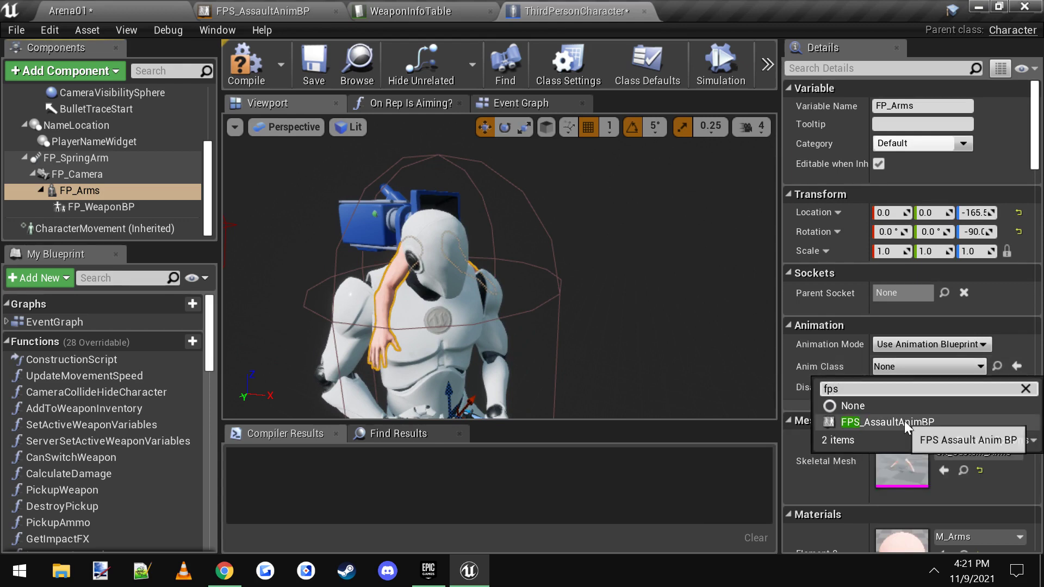
{"action": "left_click", "coordinate": [905, 420]}
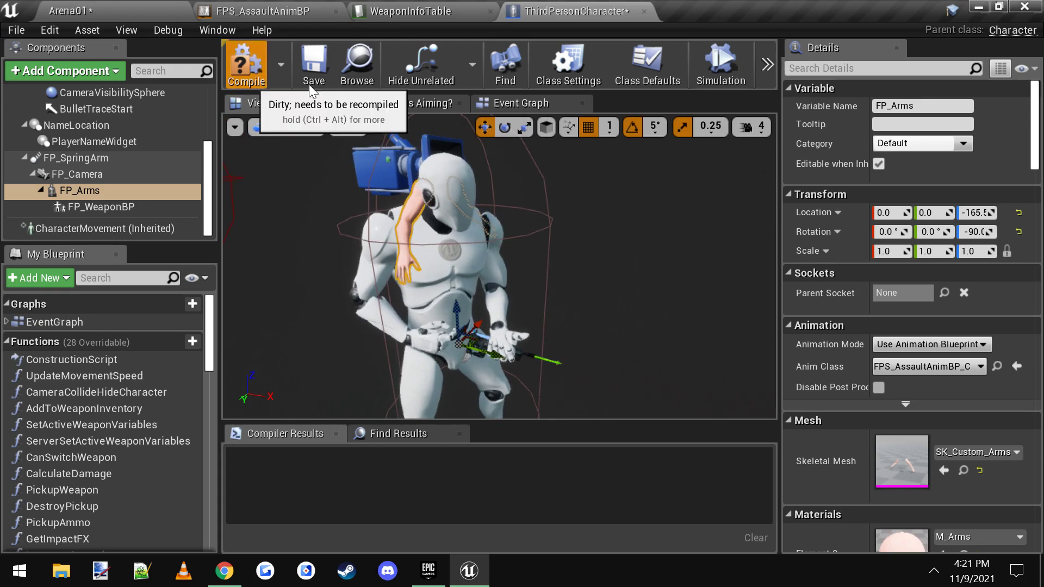
{"action": "left_click", "coordinate": [314, 70]}
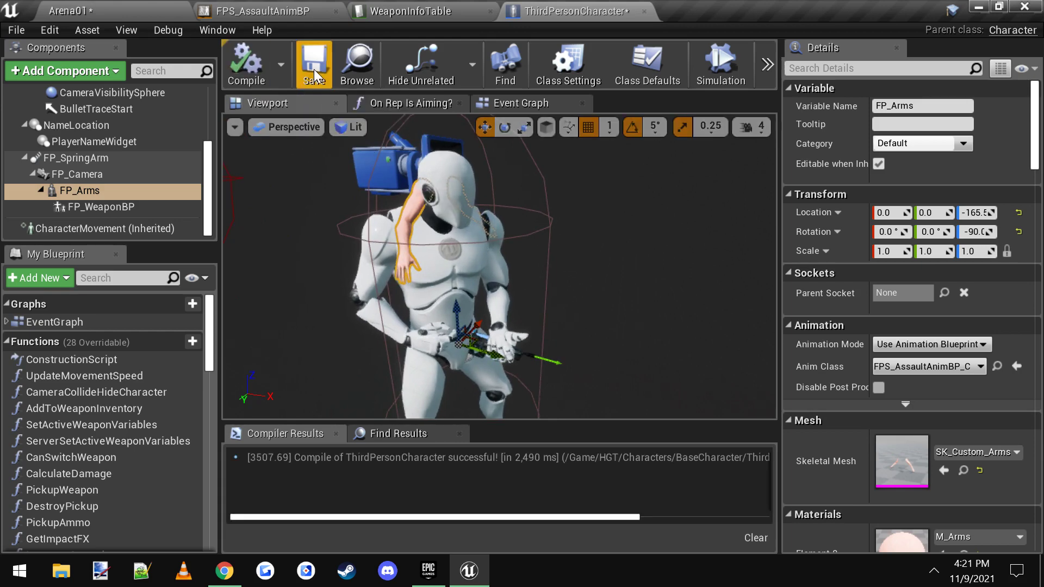
- Close and reopen ThirdPersonCharacter, inspect the first-person arms in its viewport, and return to WeaponInfoTable
{"action": "left_click", "coordinate": [645, 10]}
{"action": "left_click", "coordinate": [109, 11]}
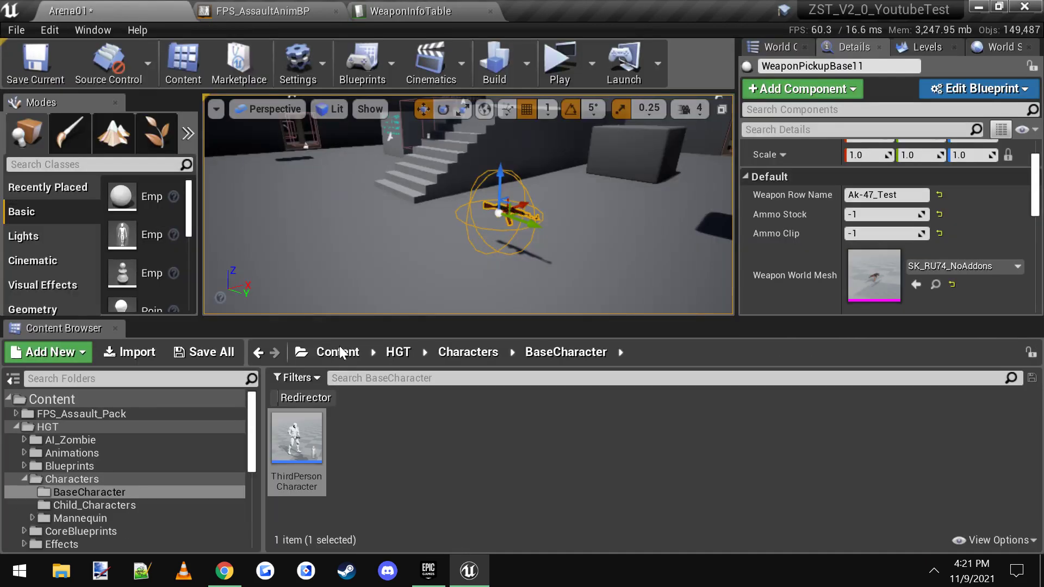
{"action": "double_click", "coordinate": [298, 432]}
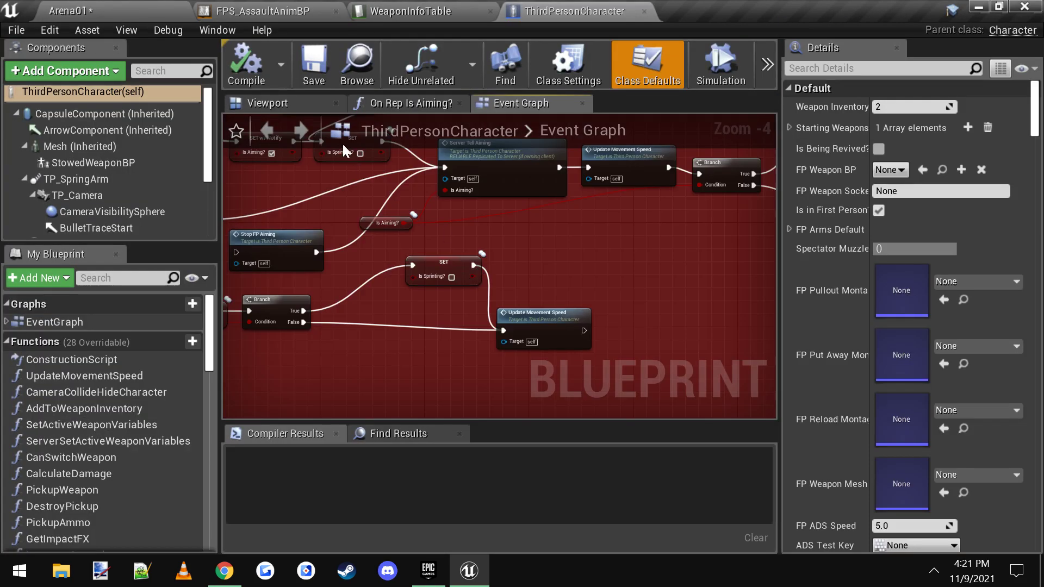
{"action": "left_click", "coordinate": [266, 102]}
{"action": "scroll", "coordinate": [484, 280], "scroll_direction": "up", "scroll_amount": 10}
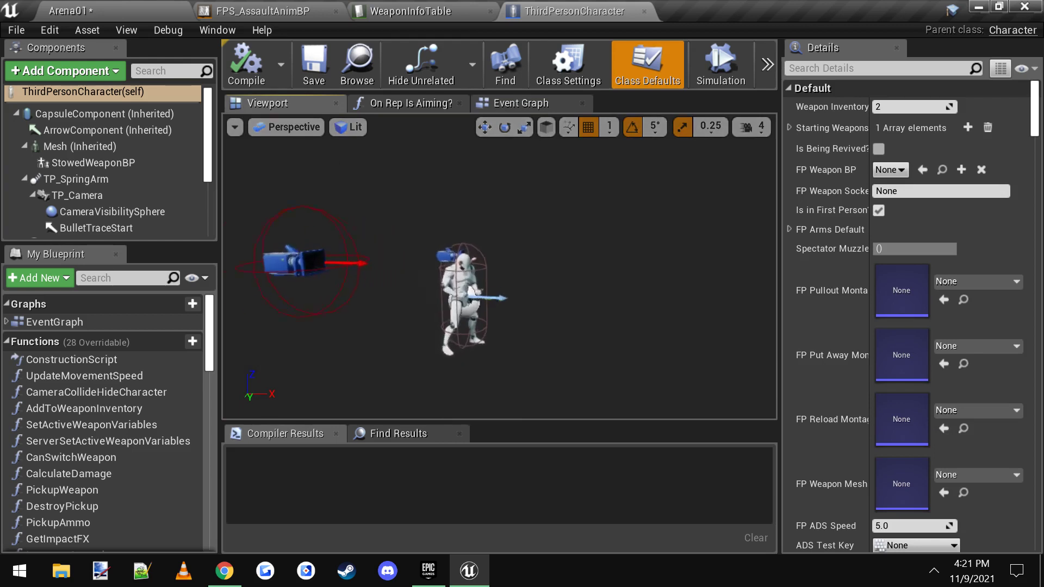
{"action": "key", "text": "s"}
{"action": "right_click_drag", "start_coordinate": [499, 267], "coordinate": [326, 267]}
{"action": "key", "text": "w"}
{"action": "key", "text": "s"}
{"action": "right_click_drag", "start_coordinate": [625, 274], "coordinate": [613, 288]}
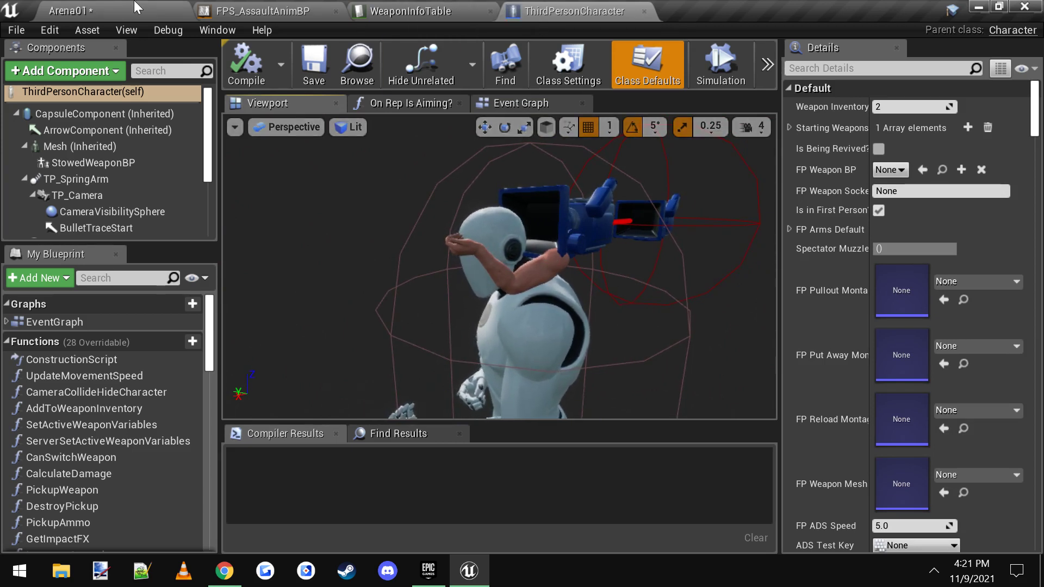
{"action": "left_click", "coordinate": [423, 8]}
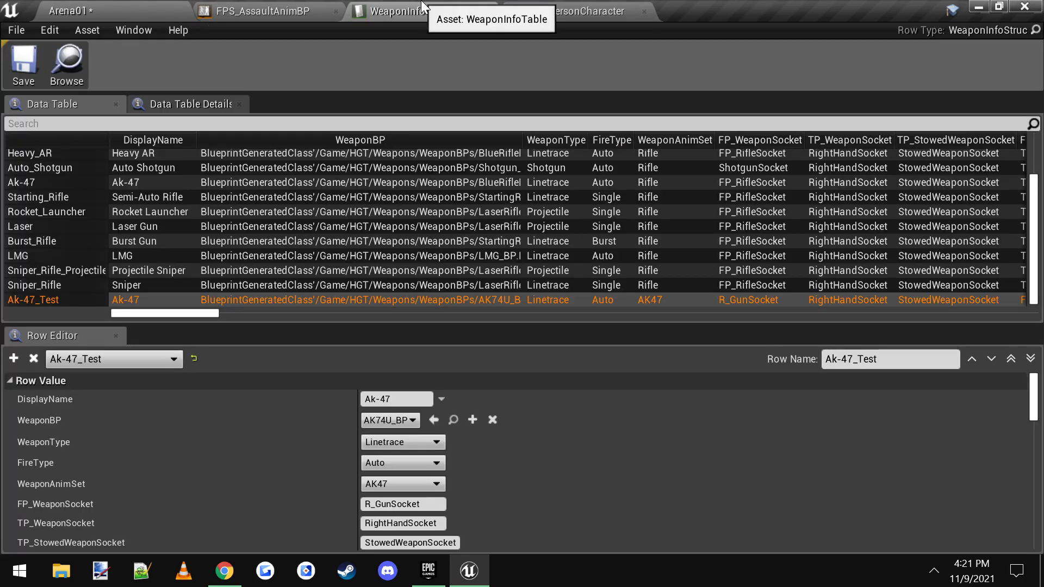
- Return from WeaponInfoTable to the Arena01 level, start a play session, and pick up the Ak-47 from the floor
{"action": "scroll", "coordinate": [122, 201], "scroll_direction": "up", "scroll_amount": 3}
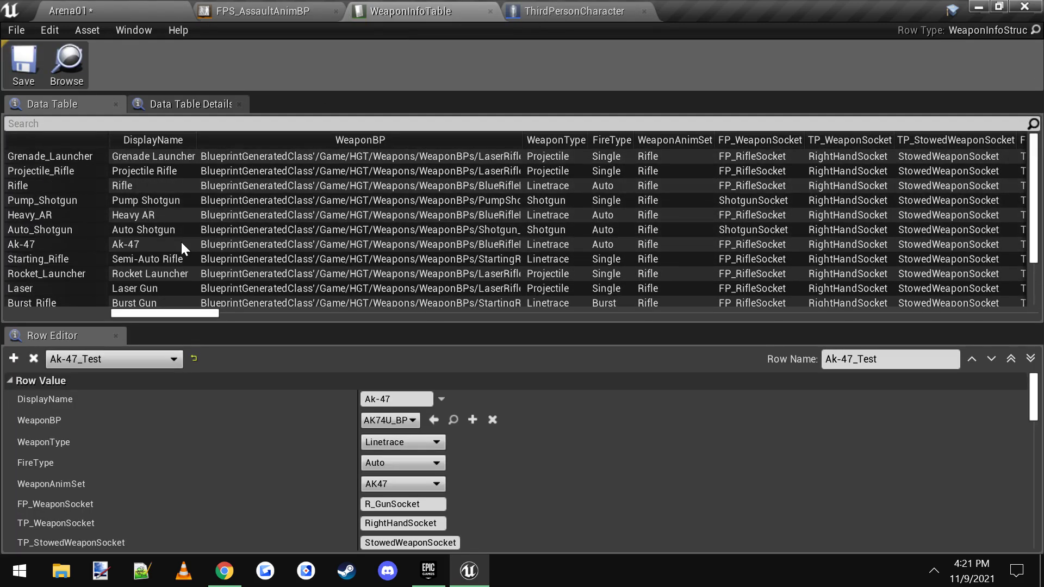
{"action": "scroll", "coordinate": [139, 202], "scroll_direction": "down", "scroll_amount": 3}
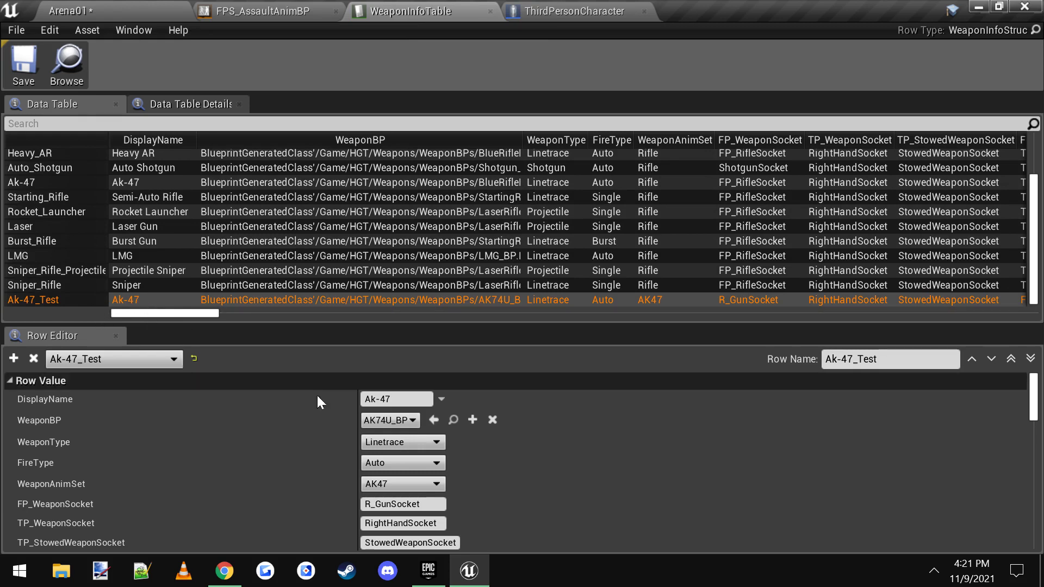
{"action": "left_click", "coordinate": [127, 8]}
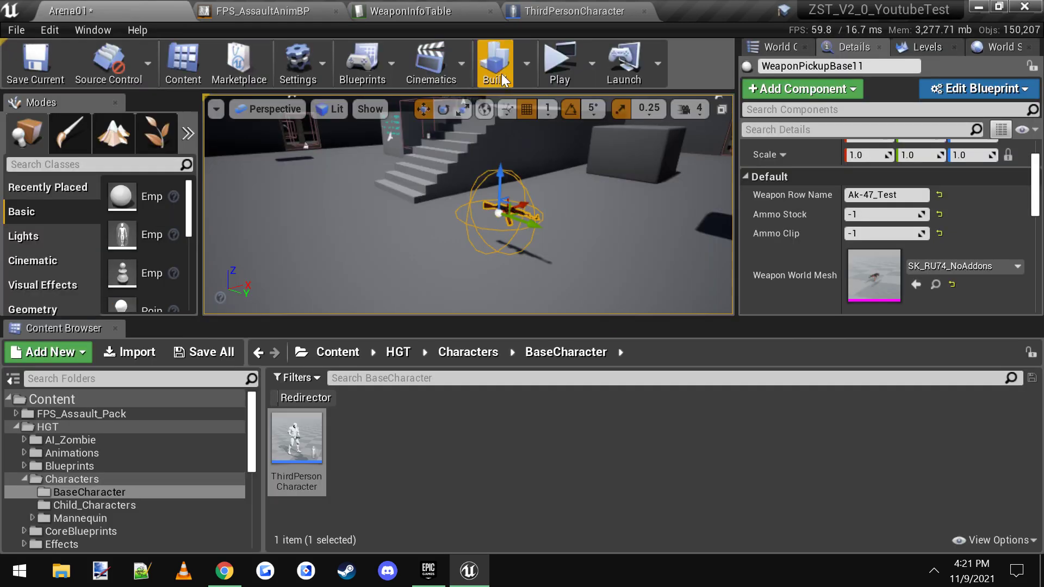
{"action": "left_click", "coordinate": [549, 65]}
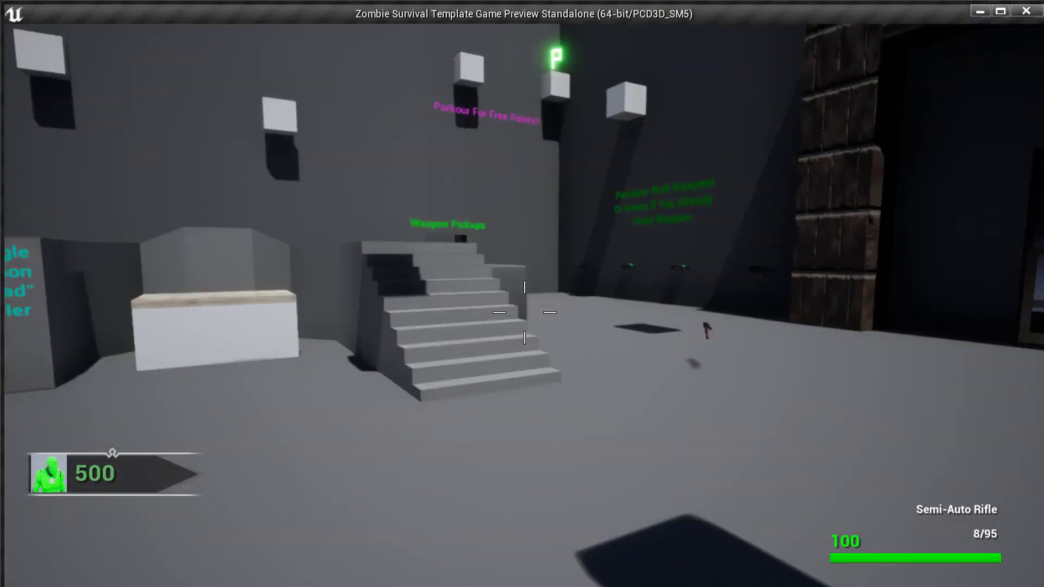
{"action": "key", "text": "w"}
{"action": "key", "text": "w"}
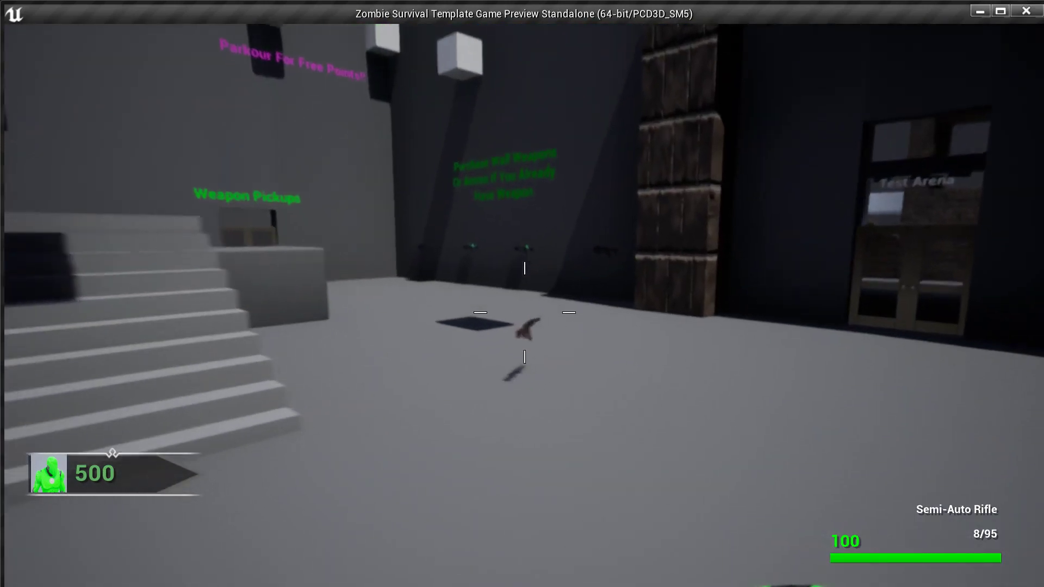
{"action": "key", "text": "f"}
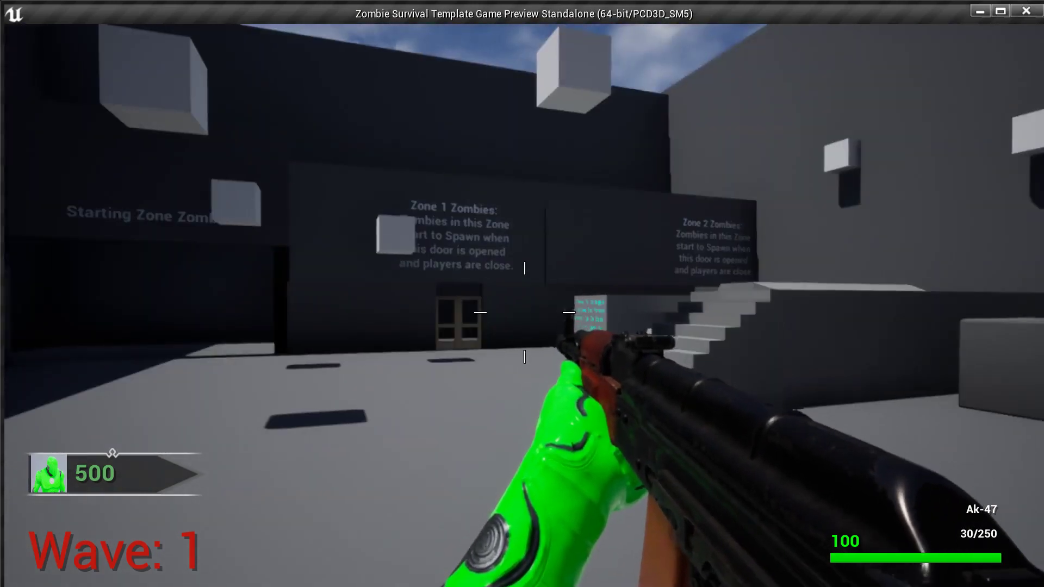
- Test the Ak-47 in the game preview by aiming down its sights and firing several shots
{"action": "key", "text": "w"}
{"action": "right_click", "coordinate": [525, 313]}
{"action": "right_click", "coordinate": [524, 312]}
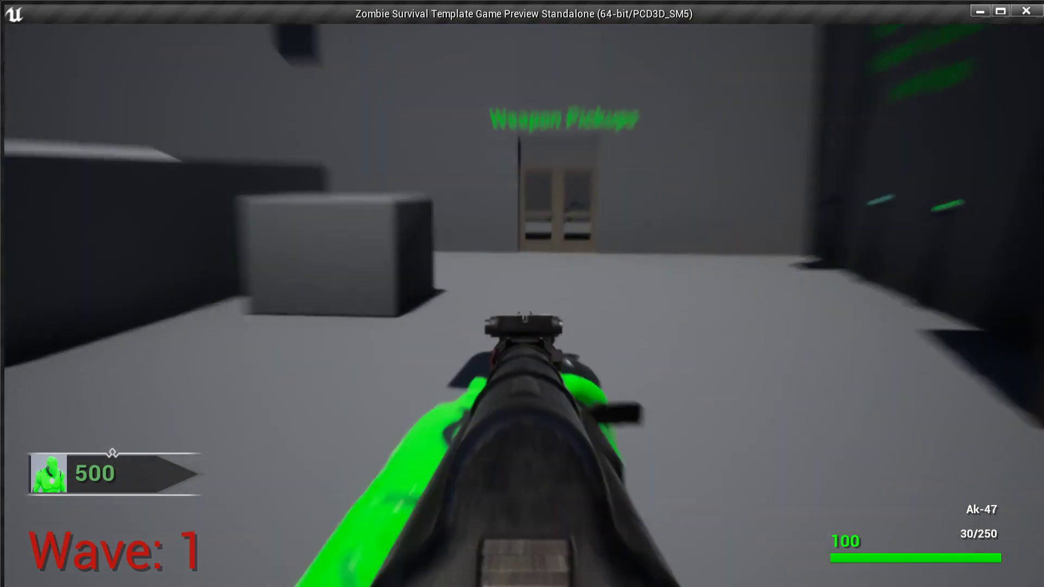
{"action": "right_click", "coordinate": [524, 313]}
{"action": "left_click", "coordinate": [524, 313]}
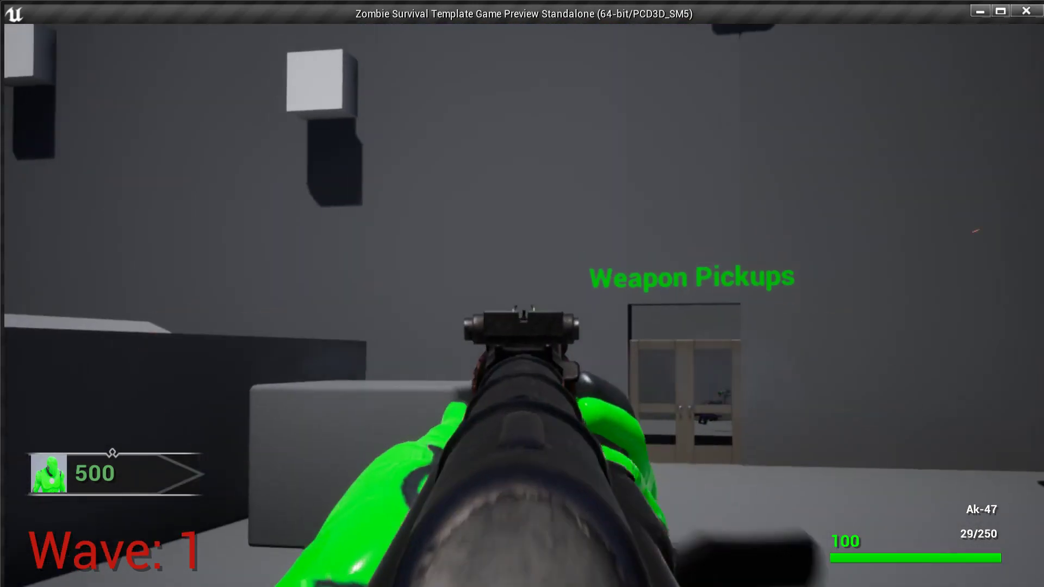
{"action": "left_click", "coordinate": [524, 313]}
{"action": "left_click", "coordinate": [524, 313]}
{"action": "left_click", "coordinate": [525, 313]}
{"action": "right_click", "coordinate": [524, 312]}
{"action": "right_click", "coordinate": [525, 313]}
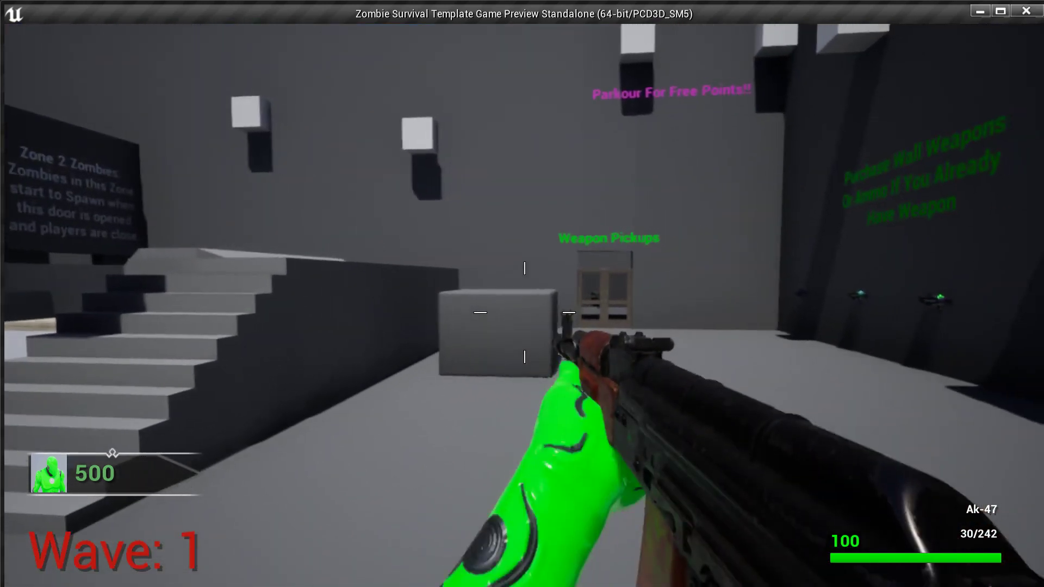
- Fire the Ak-47 from the hip, reload it, and sprint through the arena to check the animations
{"action": "right_click", "coordinate": [525, 312]}
{"action": "left_click", "coordinate": [524, 312]}
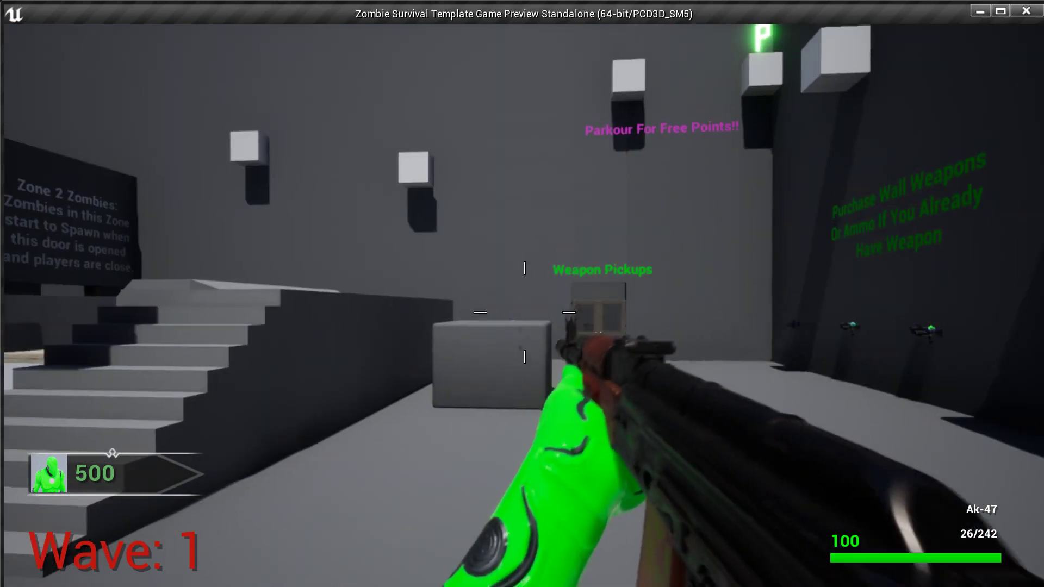
{"action": "key", "text": "r"}
{"action": "key", "text": "w"}
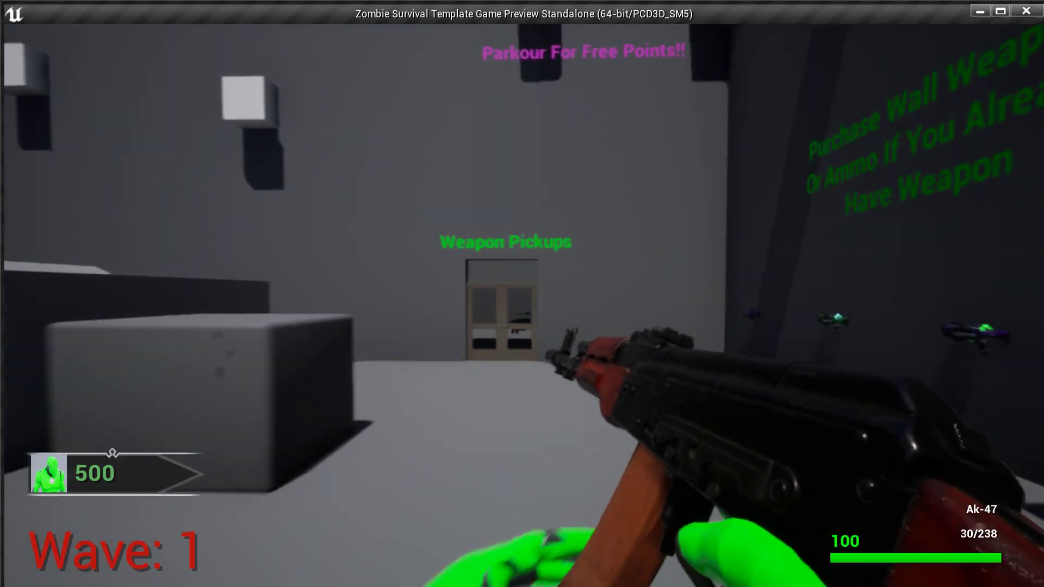
{"action": "key", "text": "shift+w"}
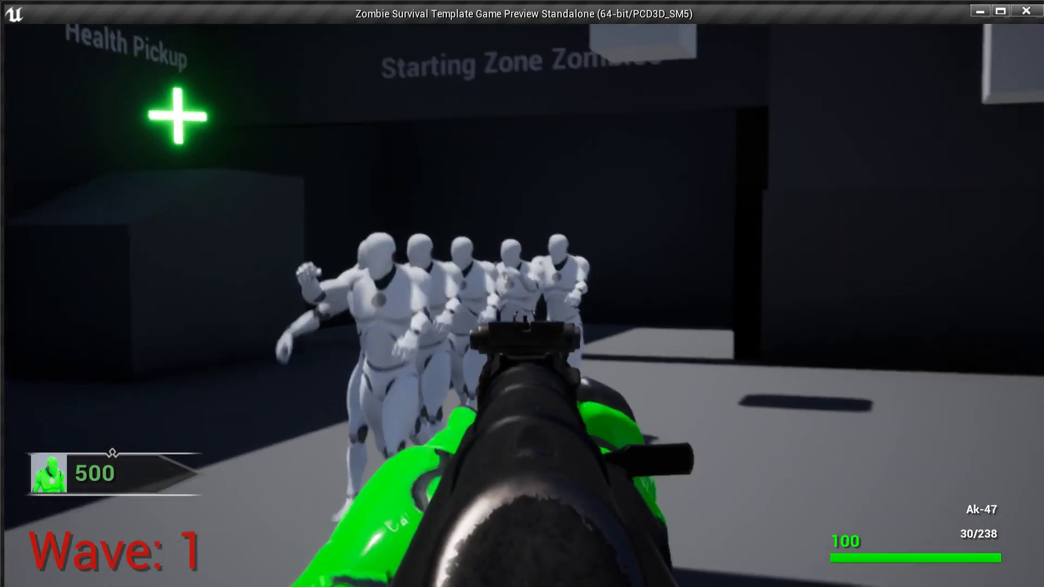
- Shoot the approaching Wave 1 zombies with the Ak-47 and reload the weapon
{"action": "left_click_drag", "start_coordinate": [525, 313], "coordinate": [525, 313]}
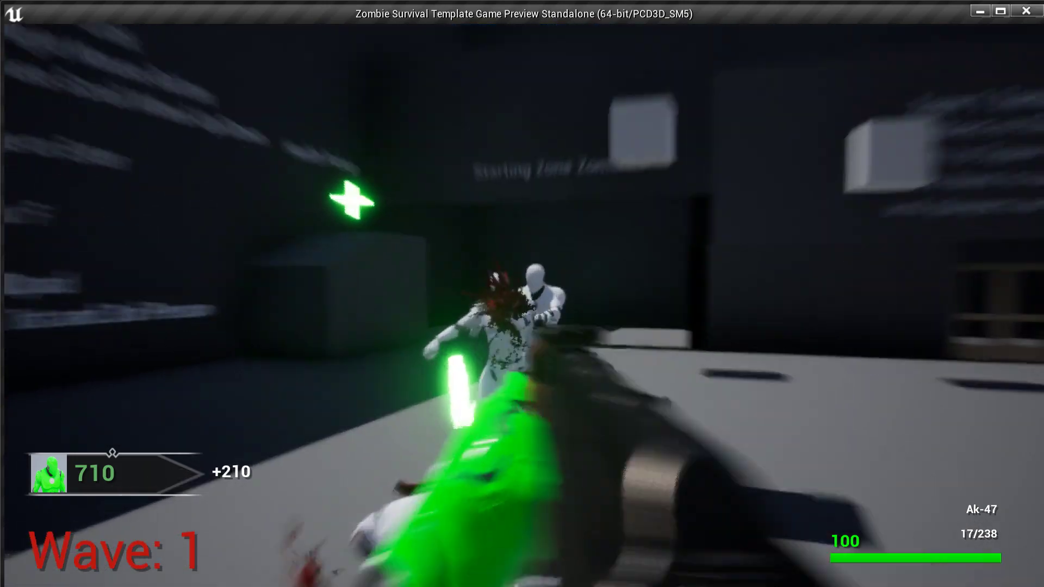
{"action": "left_click", "coordinate": [525, 313]}
{"action": "left_click", "coordinate": [524, 312]}
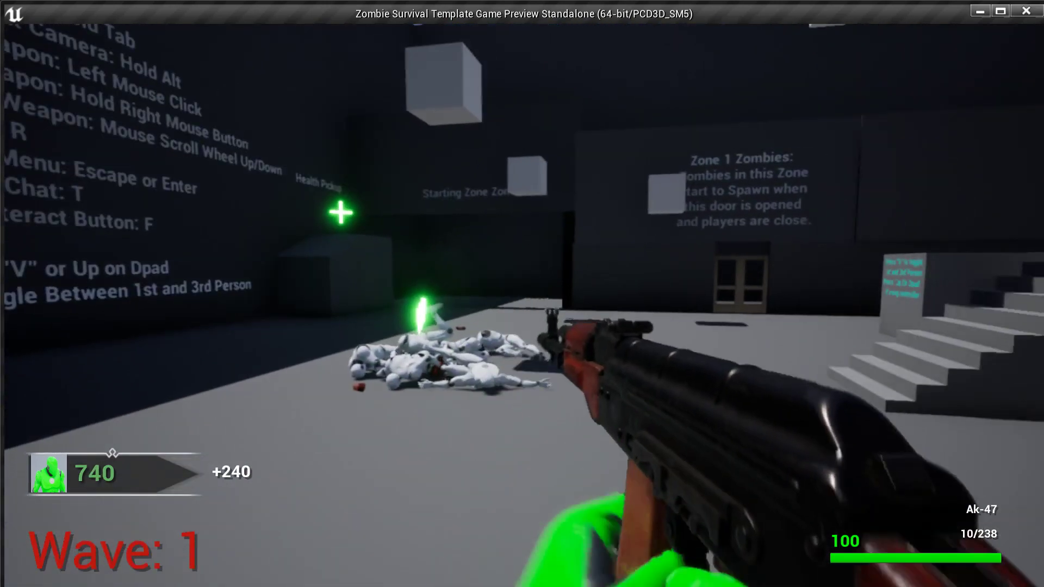
{"action": "key", "text": "r"}
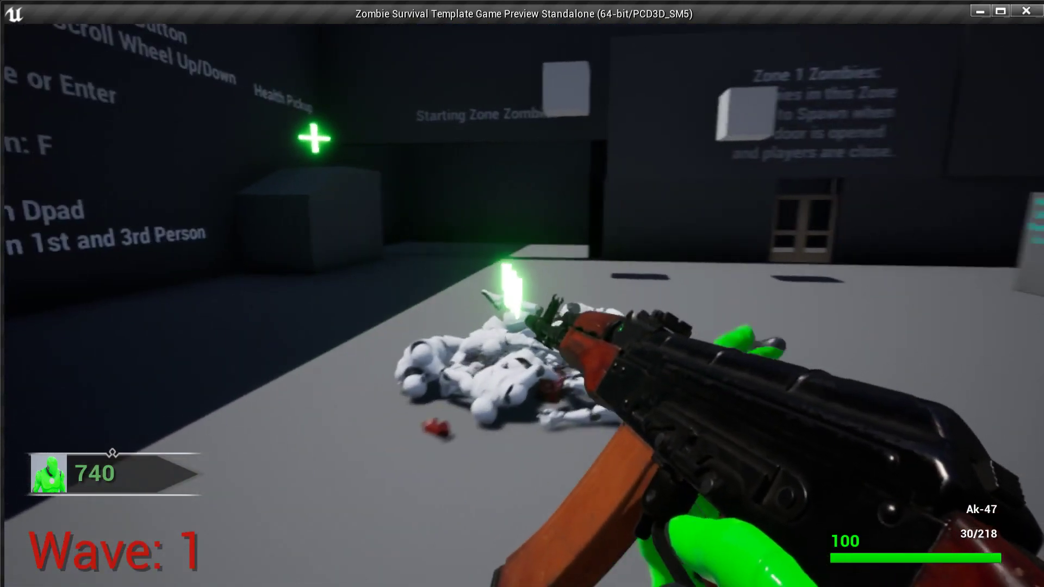
- Collect the ammo drop, check the arms while sprinting, aiming and strafing, and end the play session
{"action": "key", "text": "w"}
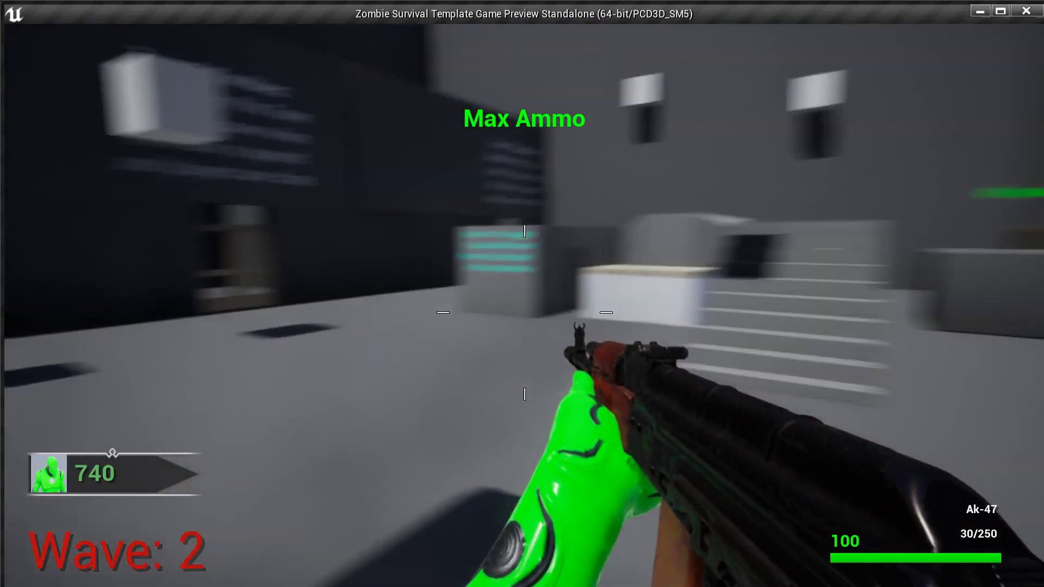
{"action": "key", "text": "shift"}
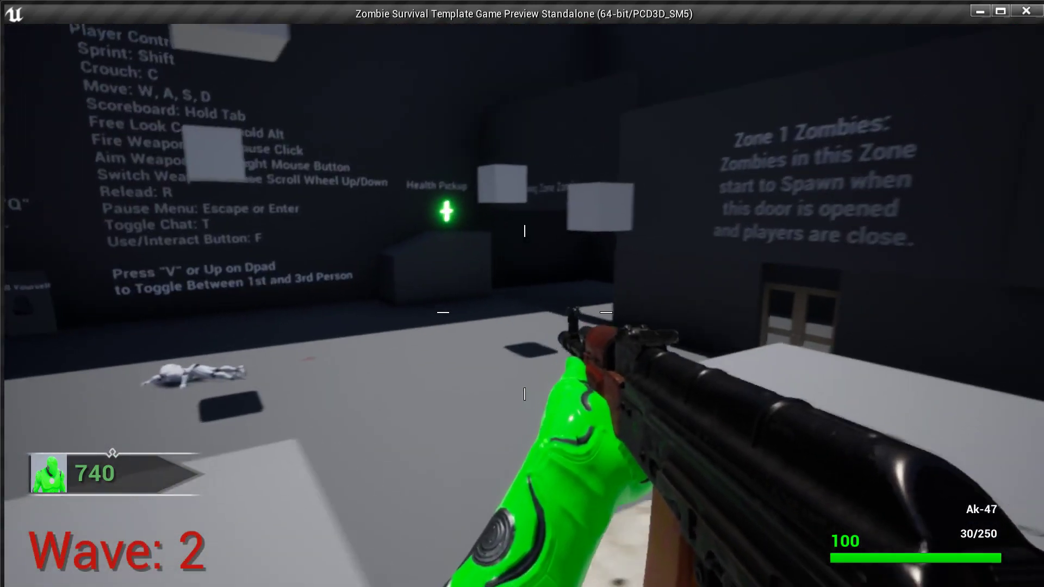
{"action": "right_click", "coordinate": [522, 294]}
{"action": "right_click", "coordinate": [522, 294]}
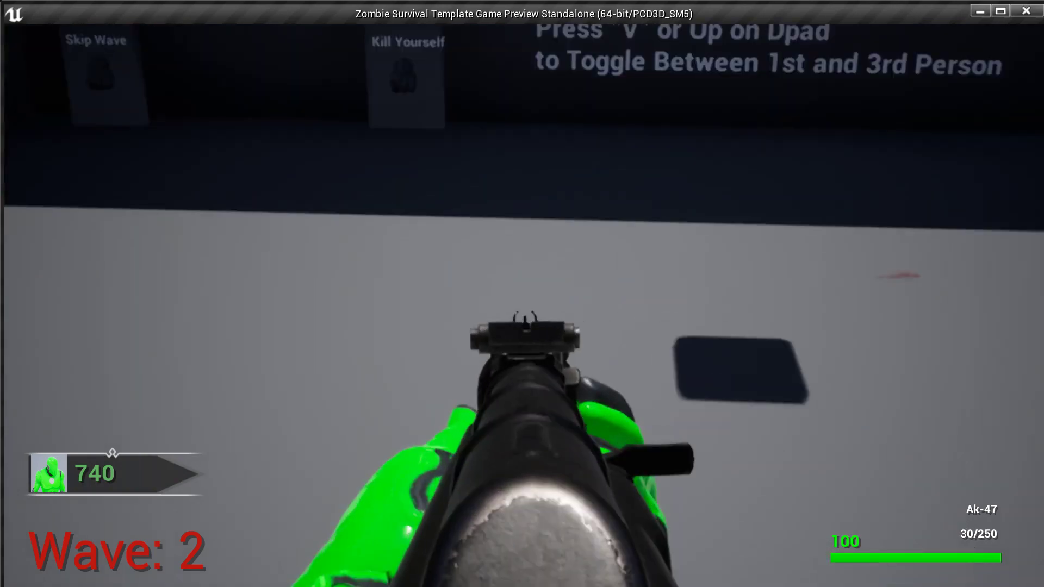
{"action": "key", "text": "shift+w"}
{"action": "right_click", "coordinate": [524, 312]}
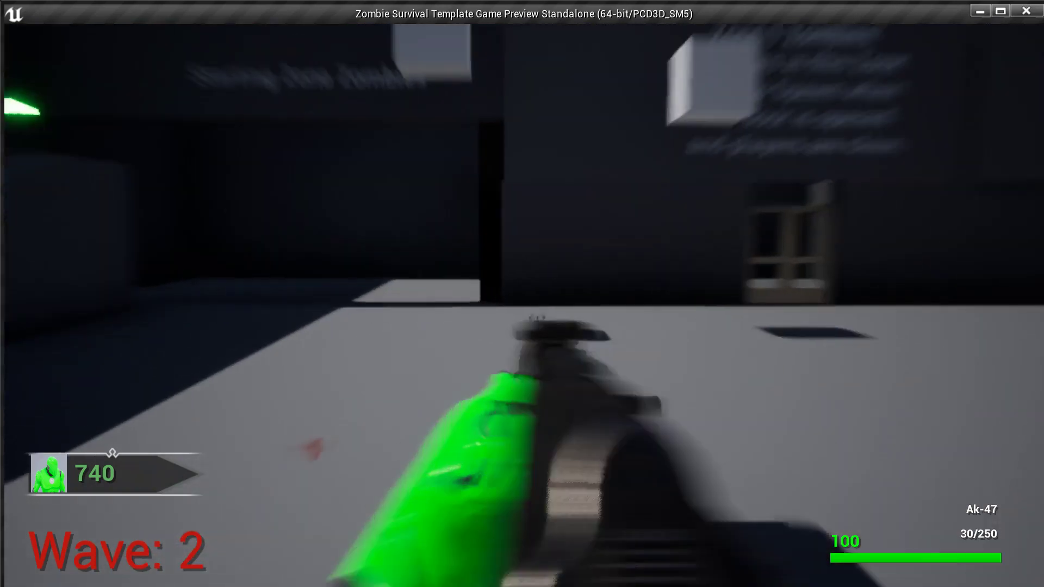
{"action": "key", "text": "d"}
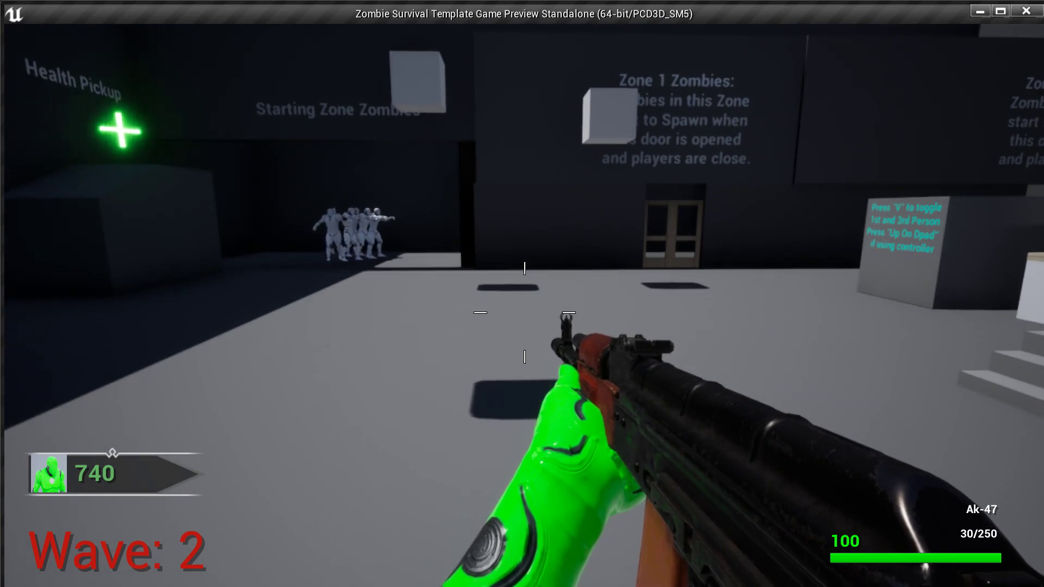
{"action": "key", "text": "Escape"}
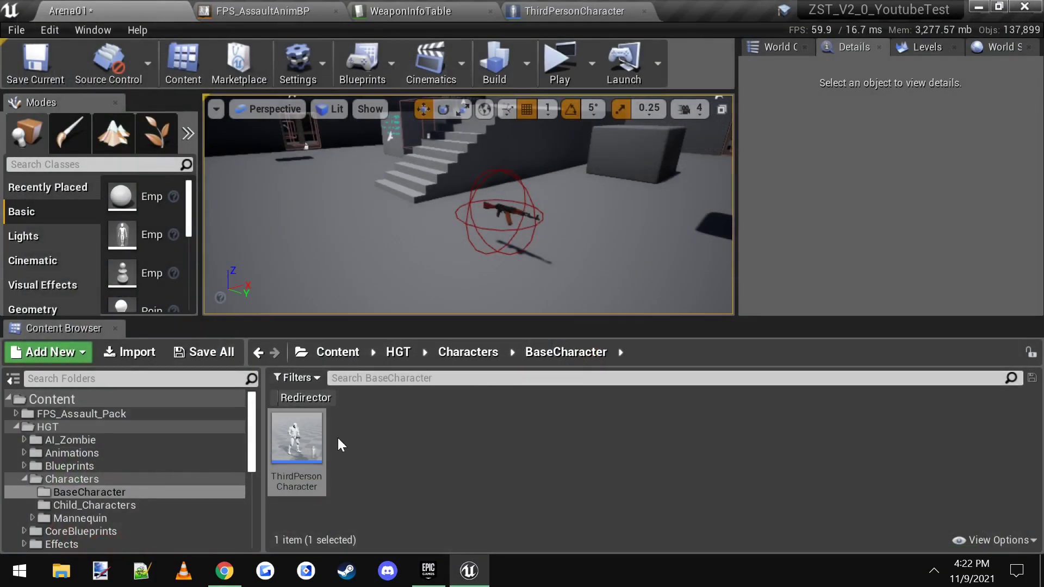
- Open the Character_Green blueprint in the HGT/Characters/Child_Characters folder
{"action": "left_click", "coordinate": [25, 479]}
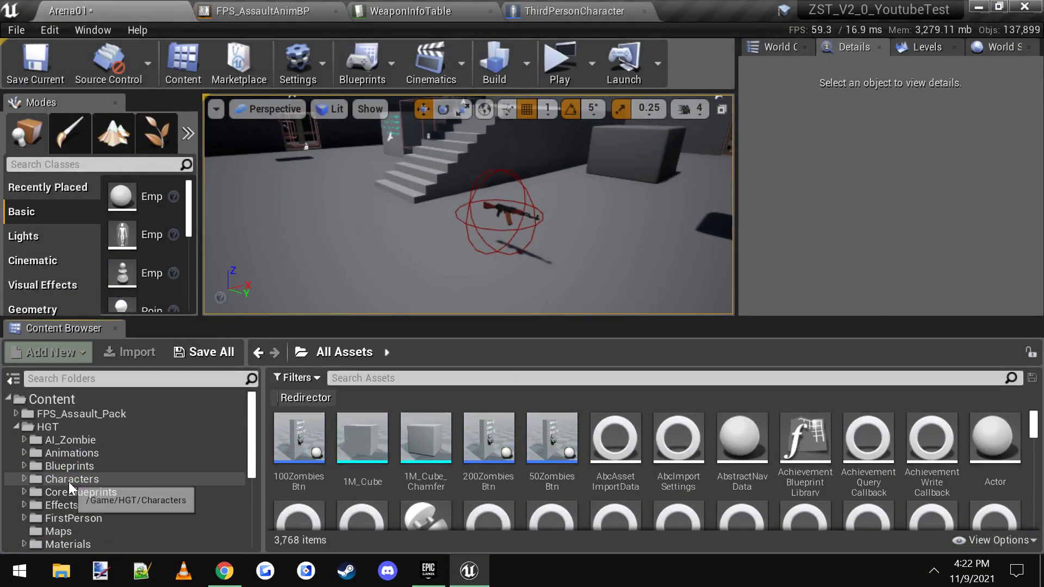
{"action": "left_click", "coordinate": [70, 493]}
{"action": "left_click", "coordinate": [71, 479]}
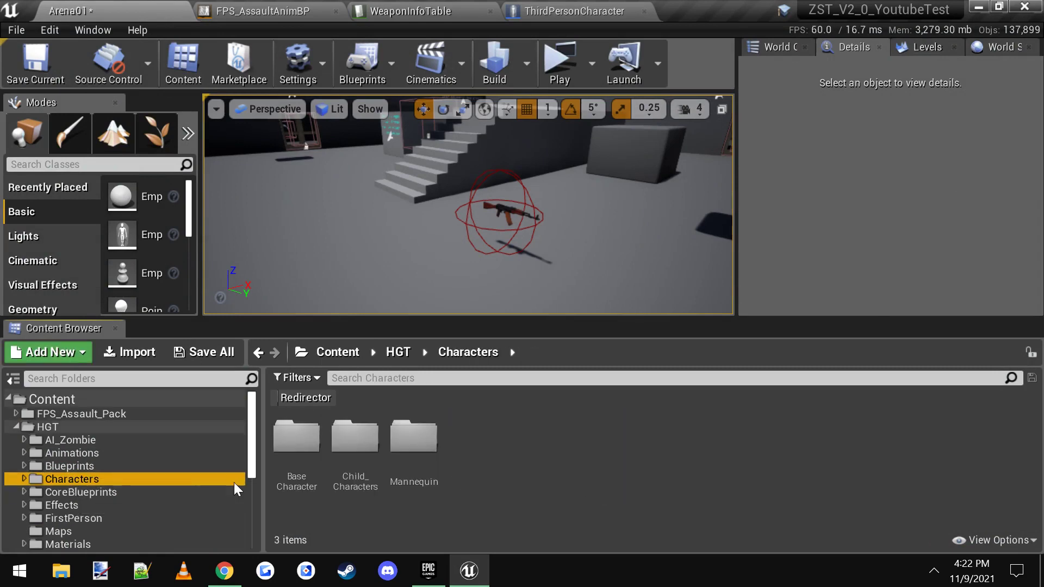
{"action": "double_click", "coordinate": [360, 467]}
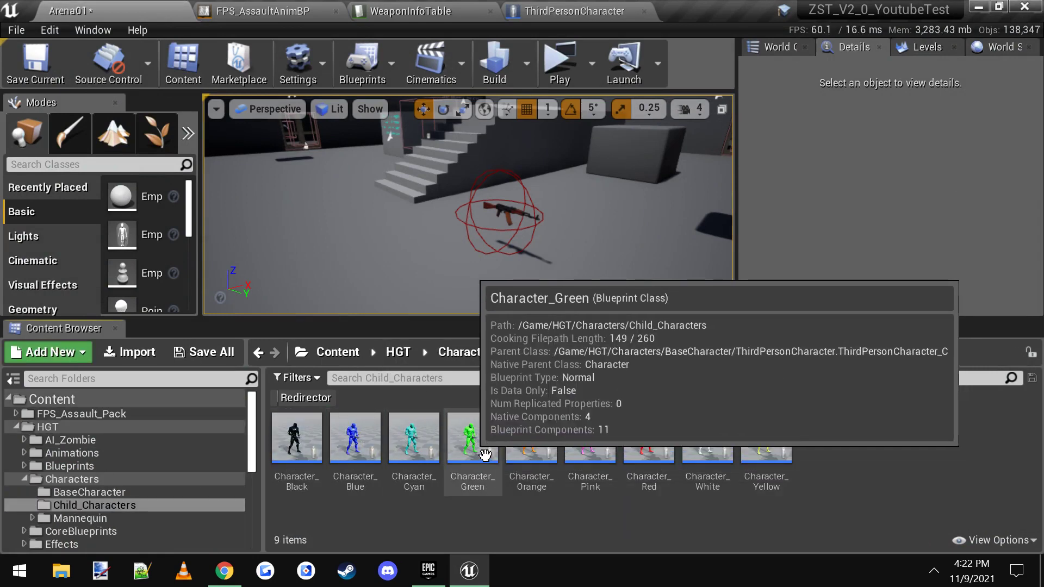
{"action": "double_click", "coordinate": [471, 443]}
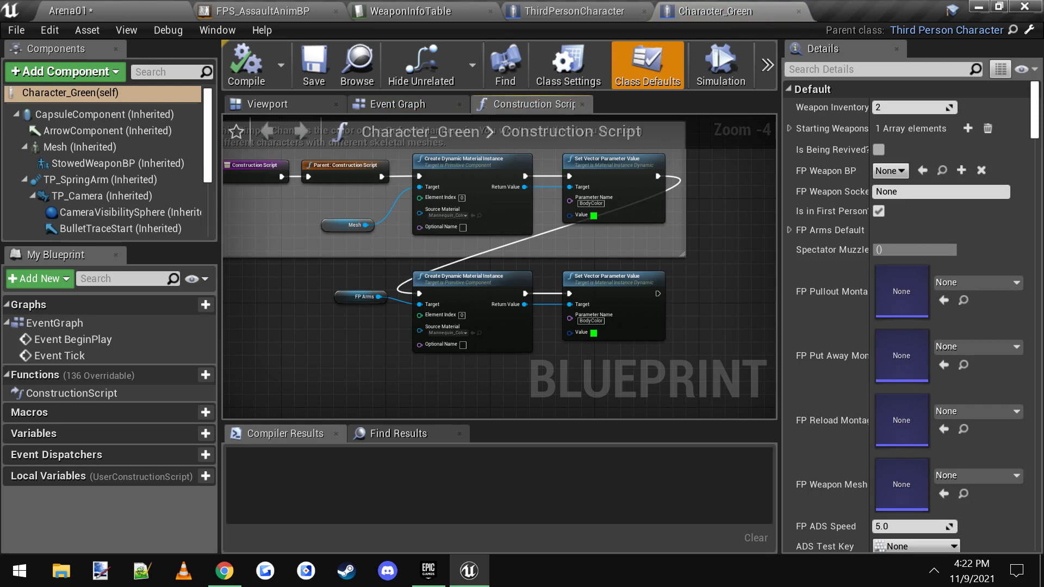
- In the Construction Script, disconnect the execution wire into the FP Arms Create Dynamic Material Instance node, and compile the blueprint
{"action": "scroll", "coordinate": [378, 363], "scroll_direction": "up", "scroll_amount": 4}
{"action": "left_click", "coordinate": [361, 338]}
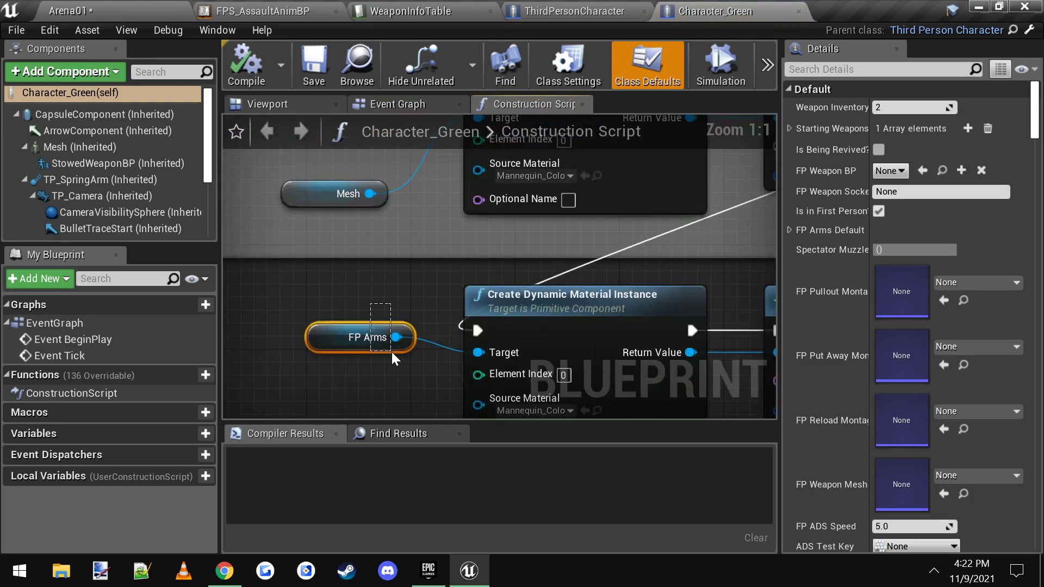
{"action": "scroll", "coordinate": [489, 305], "scroll_direction": "down", "scroll_amount": 2}
{"action": "right_click_drag", "start_coordinate": [573, 265], "coordinate": [375, 267]}
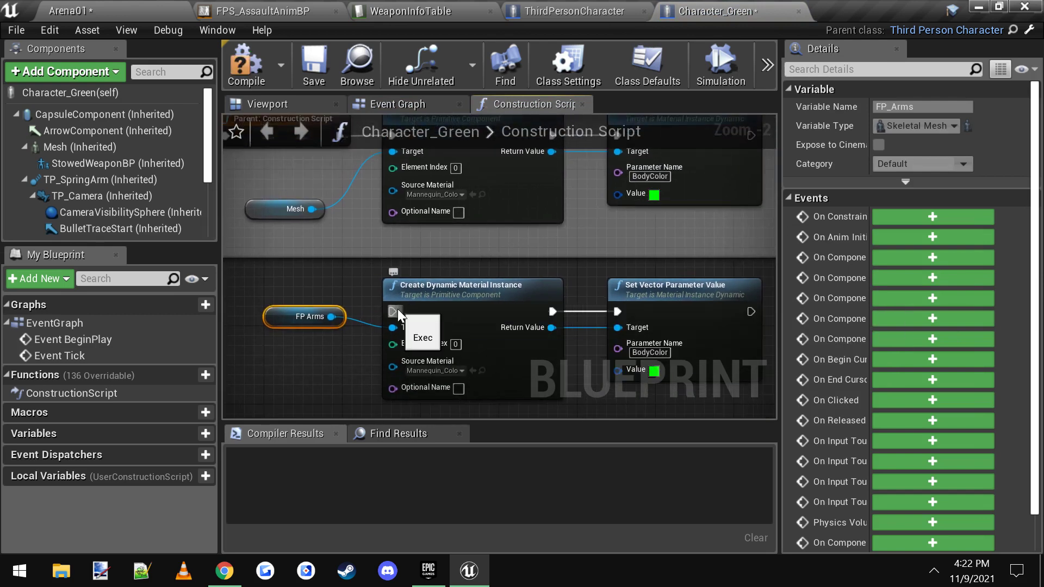
{"action": "scroll", "coordinate": [402, 303], "scroll_direction": "down", "scroll_amount": 1}
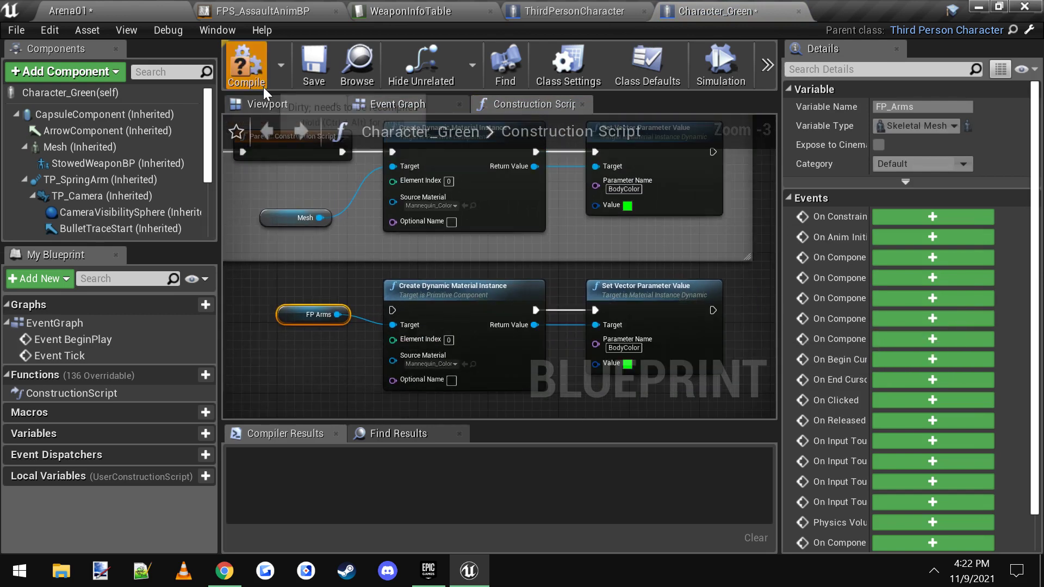
{"action": "left_click", "coordinate": [246, 64]}
- Play the Arena01 level again and pick up the Ak-47 to check the arms' material
{"action": "left_click", "coordinate": [116, 8]}
{"action": "left_click", "coordinate": [562, 57]}
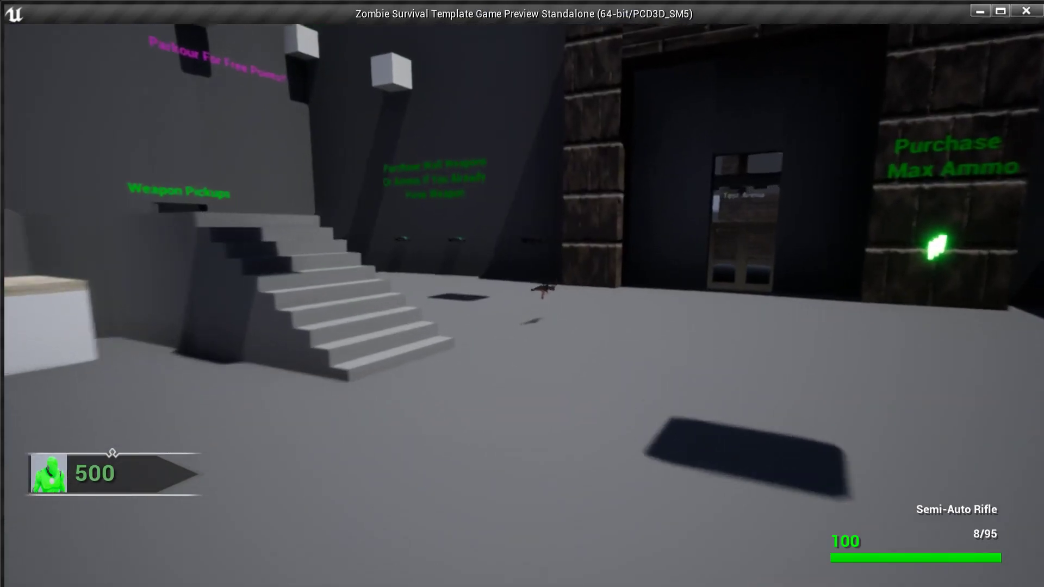
{"action": "key", "text": "w"}
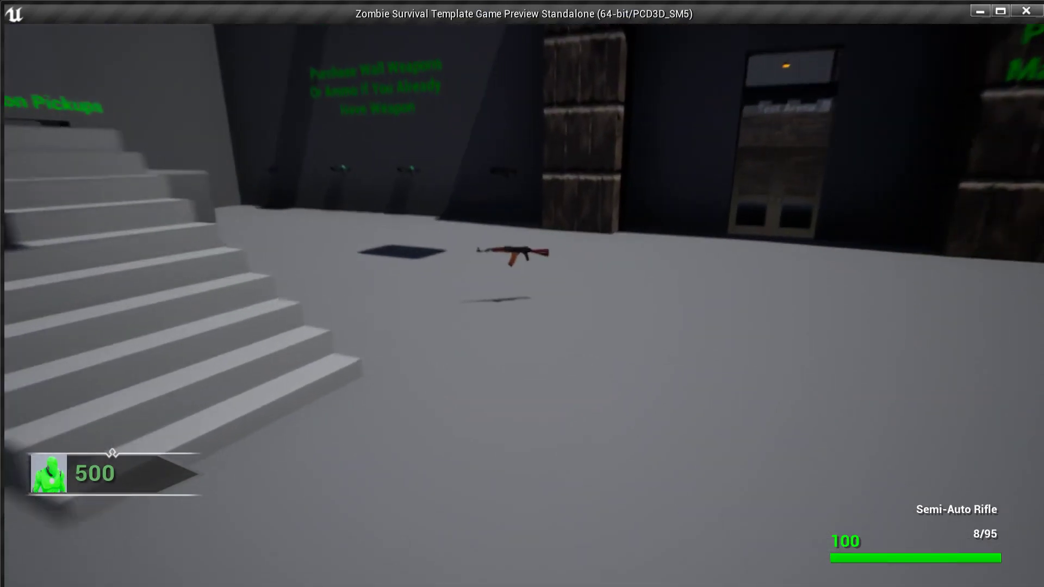
{"action": "key", "text": "f"}
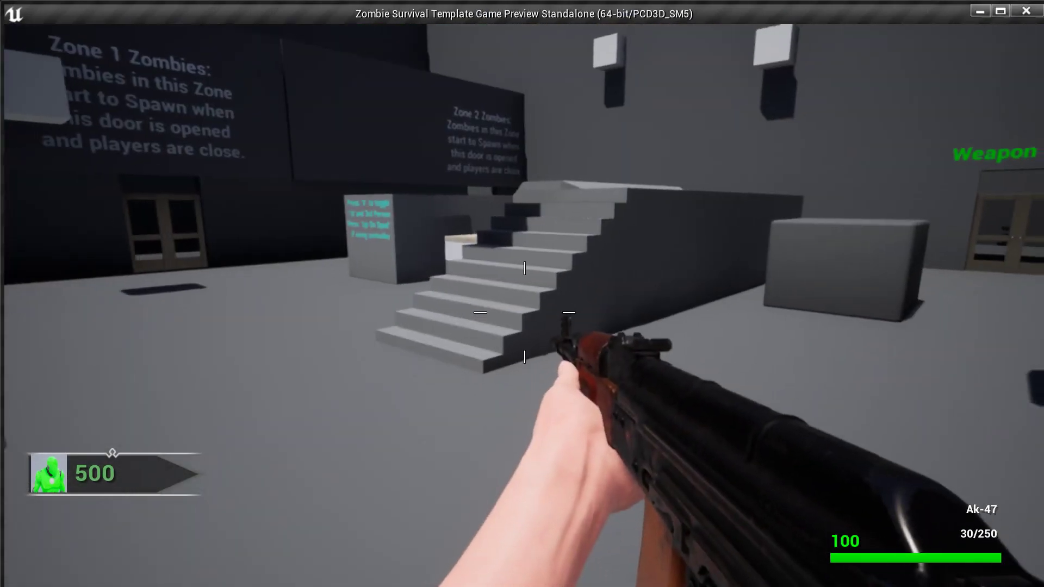
- Fire, reload and aim the Ak-47 with the updated first-person arms, and stop the play session
{"action": "left_click", "coordinate": [524, 312]}
{"action": "left_click", "coordinate": [524, 313]}
{"action": "key", "text": "r"}
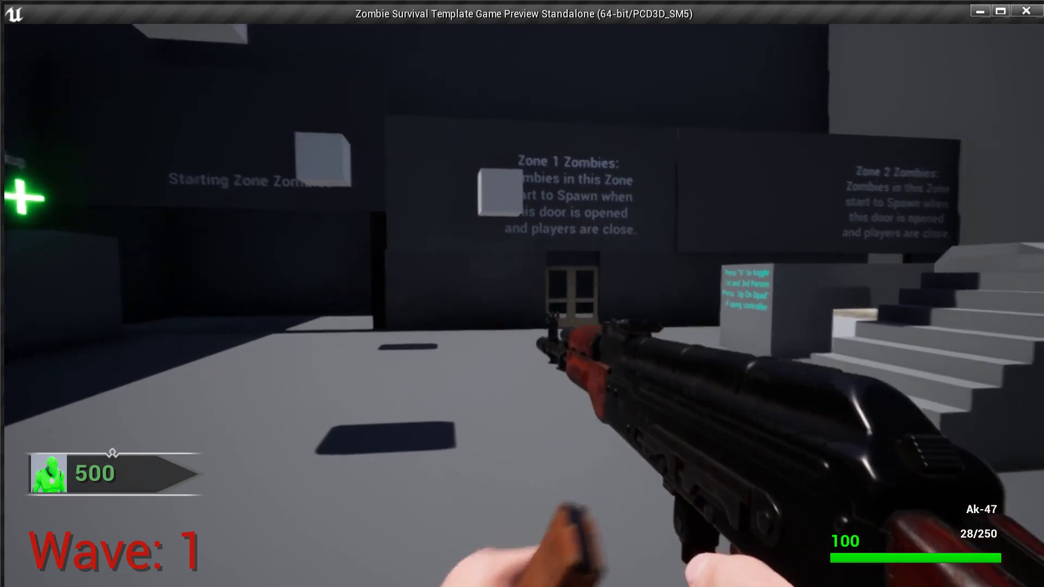
{"action": "key", "text": "w"}
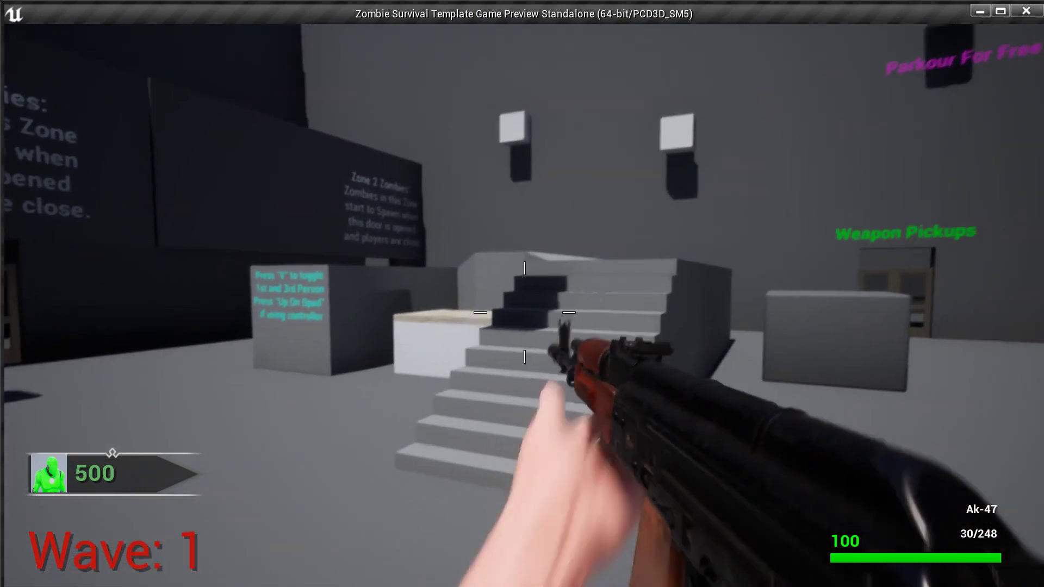
{"action": "right_click", "coordinate": [522, 293]}
{"action": "left_click", "coordinate": [522, 294]}
{"action": "left_click", "coordinate": [522, 294]}
{"action": "left_click", "coordinate": [523, 294]}
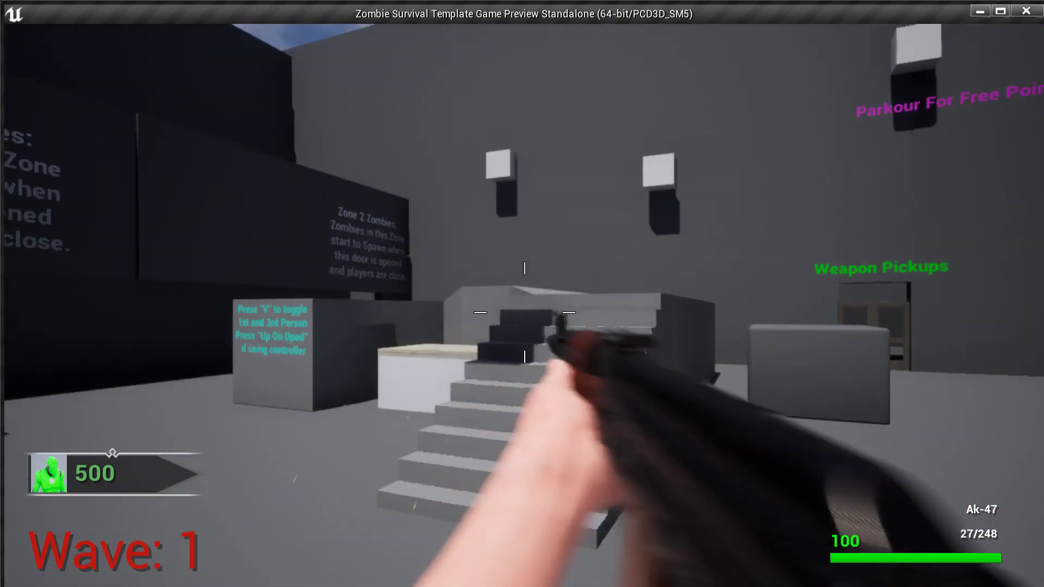
{"action": "key", "text": "Escape"}
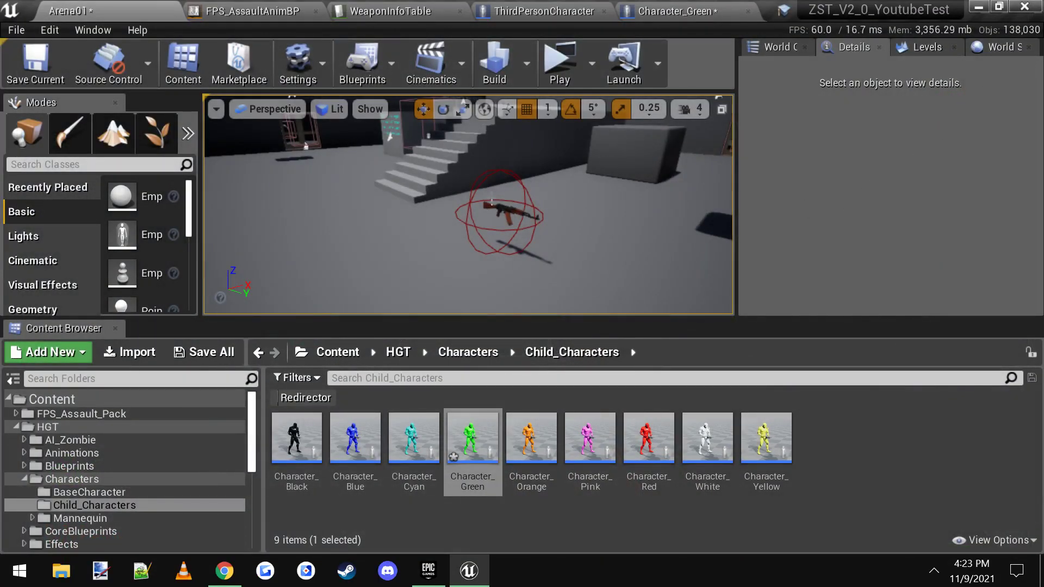
- Duplicate the Ak-47_Test row in WeaponInfoTable and set the copy's DisplayName to M4
{"action": "left_click", "coordinate": [396, 8]}
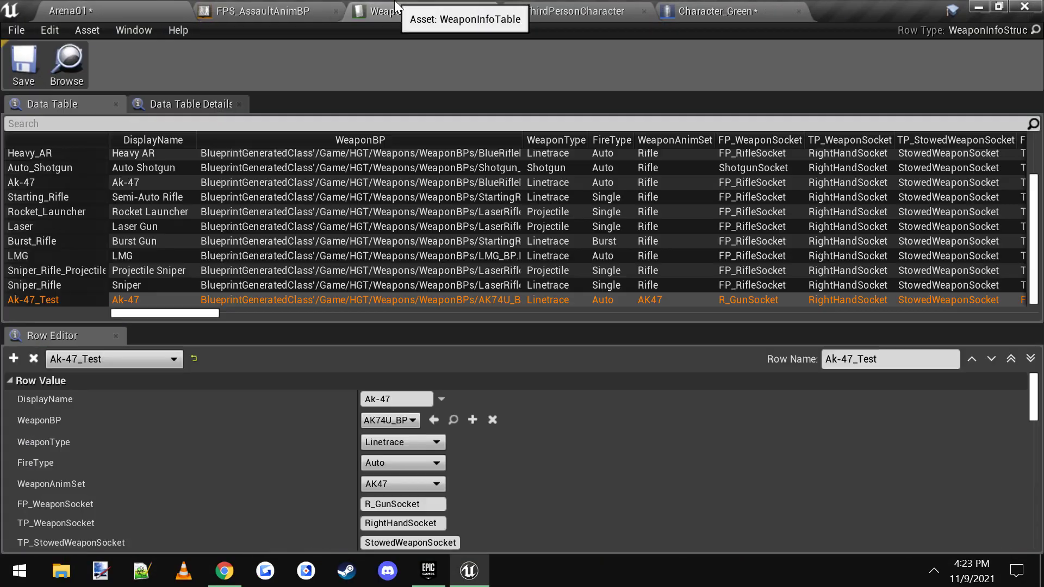
{"action": "right_click", "coordinate": [69, 296]}
{"action": "left_click", "coordinate": [121, 343]}
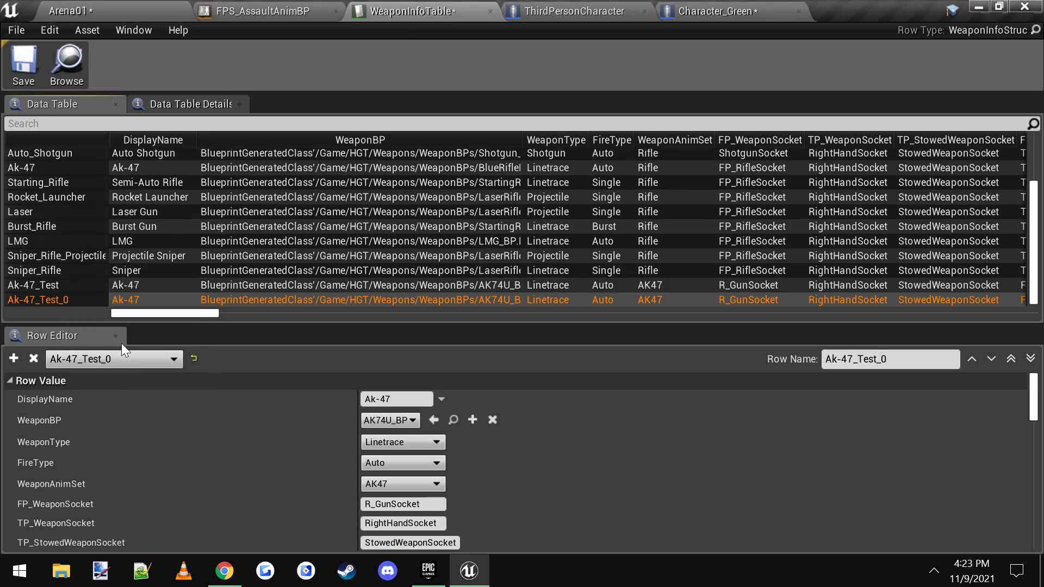
{"action": "left_click", "coordinate": [383, 399]}
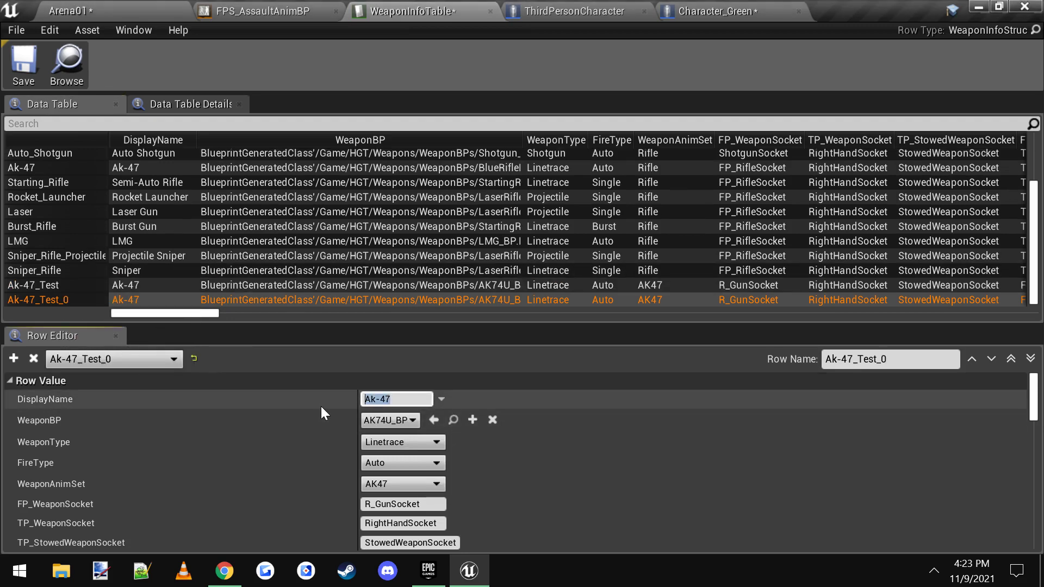
{"action": "type", "text": "M4"}
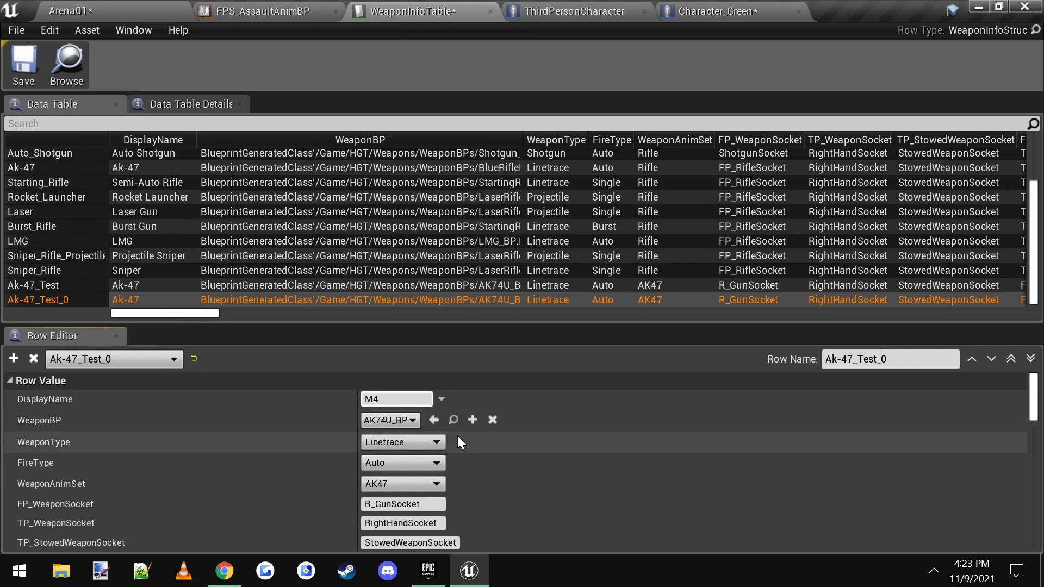
- Locate the row's AK74U_BP weapon blueprint in the WeaponBPs folder and duplicate it as M4_BP
{"action": "left_click", "coordinate": [453, 420]}
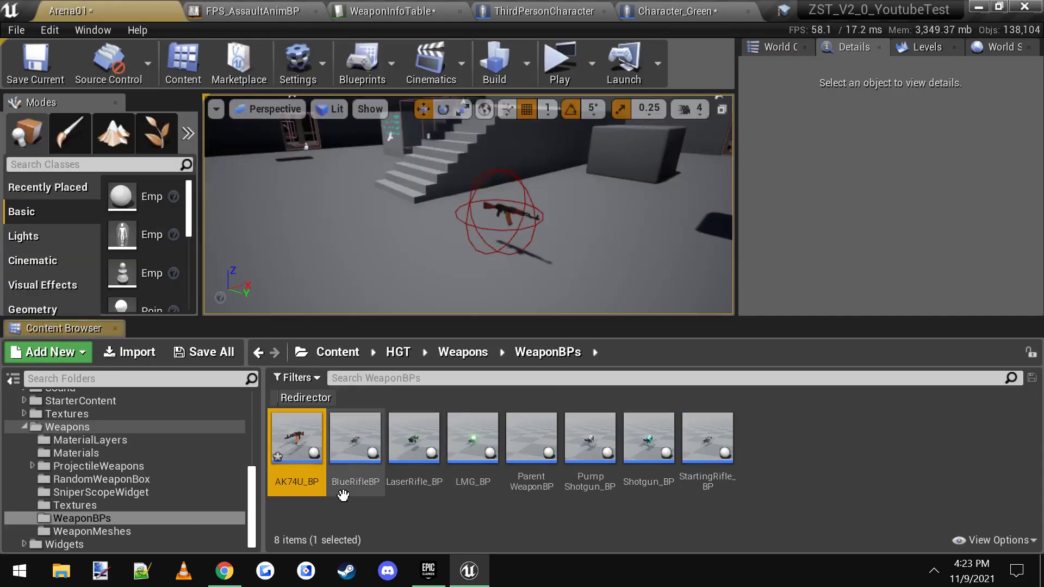
{"action": "right_click", "coordinate": [307, 451]}
{"action": "left_click", "coordinate": [398, 169]}
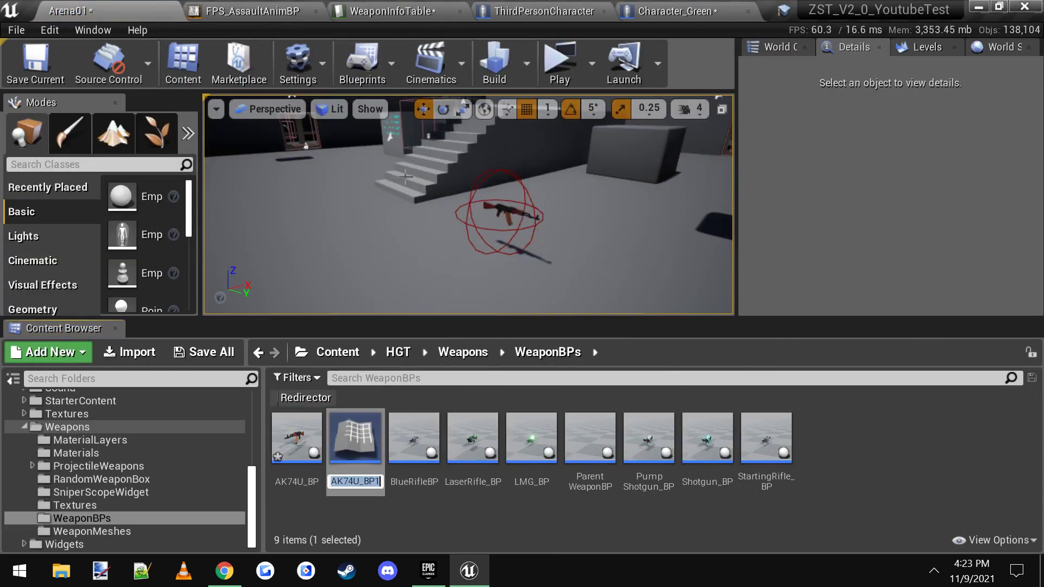
{"action": "type", "text": "M"}
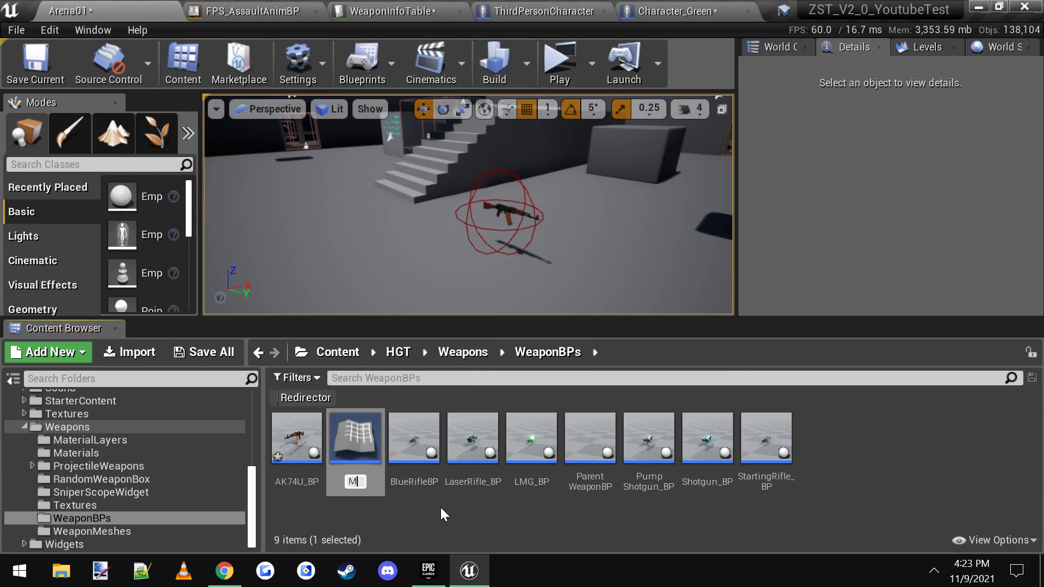
{"action": "type", "text": "4_BP"}
{"action": "key", "text": "Return"}
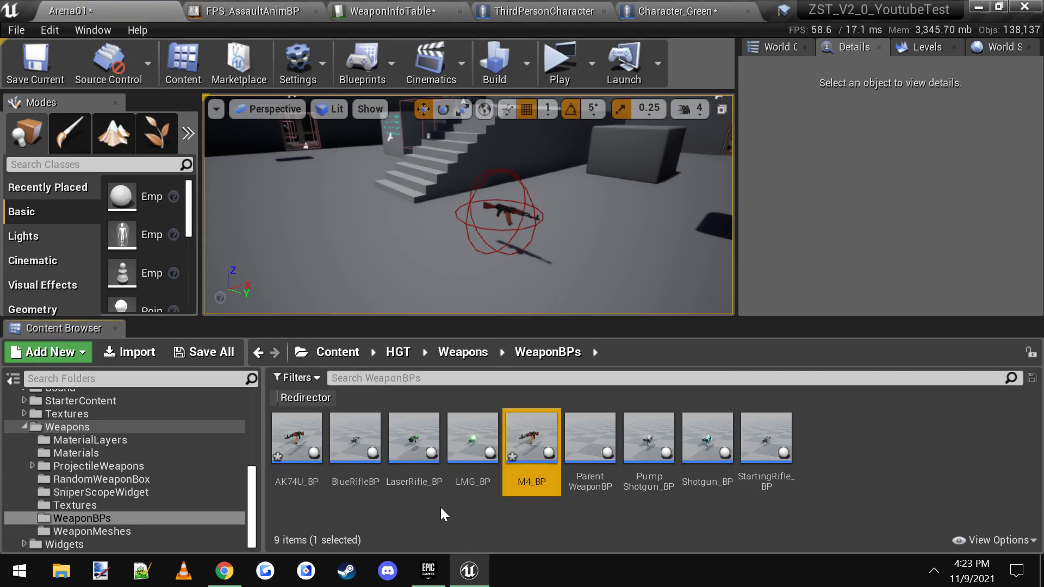
- Open M4_BP in the full blueprint editor and browse the skeletal meshes available for TP_Mesh
{"action": "double_click", "coordinate": [535, 440]}
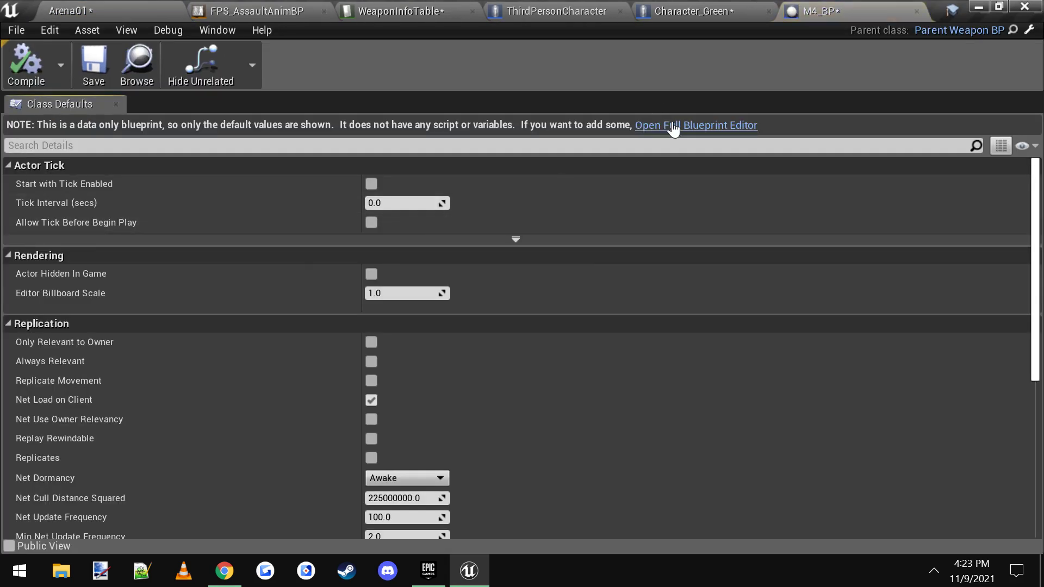
{"action": "left_click", "coordinate": [702, 127]}
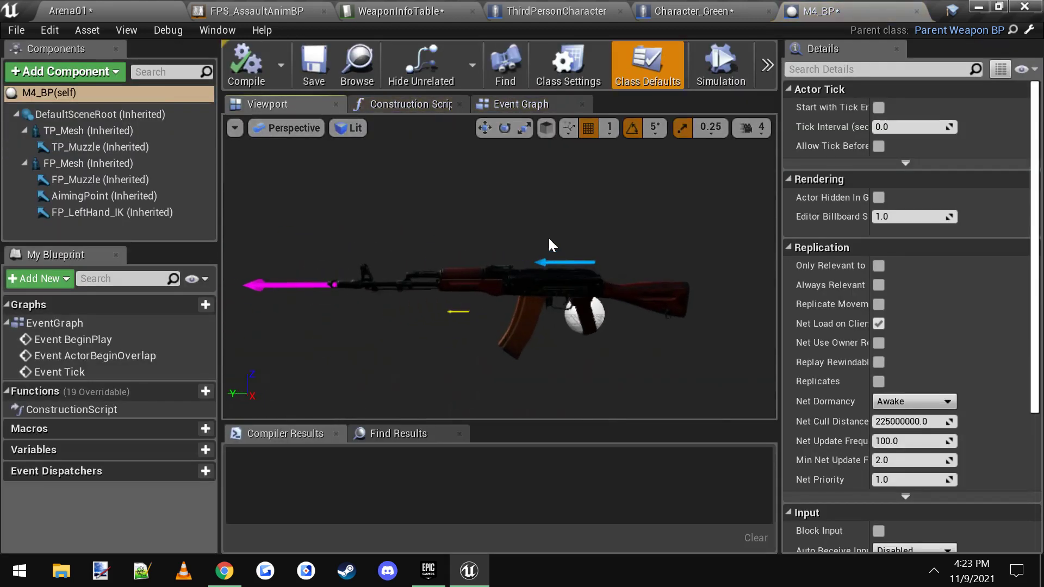
{"action": "left_click", "coordinate": [518, 285]}
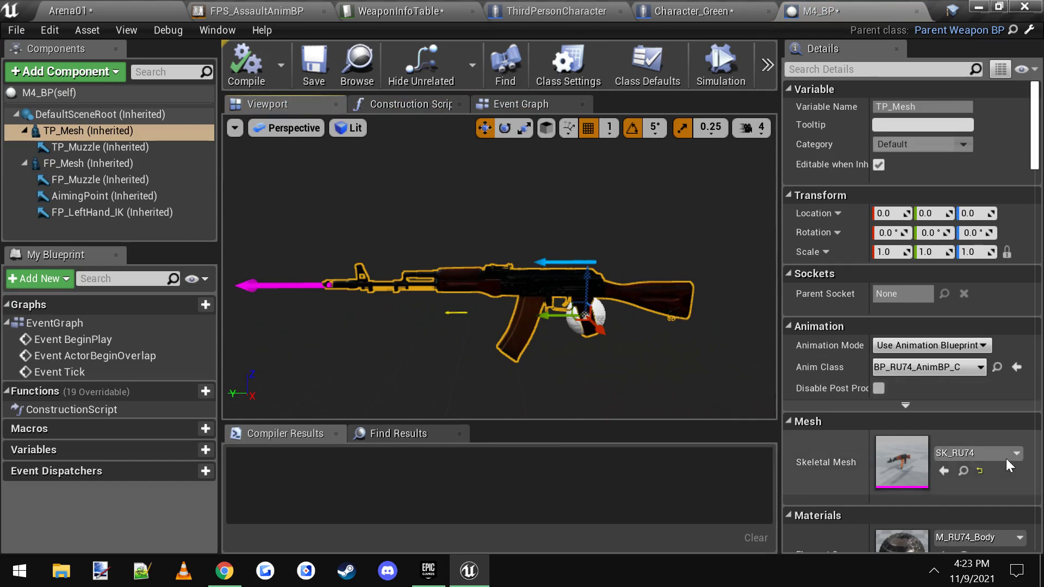
{"action": "left_click", "coordinate": [991, 453]}
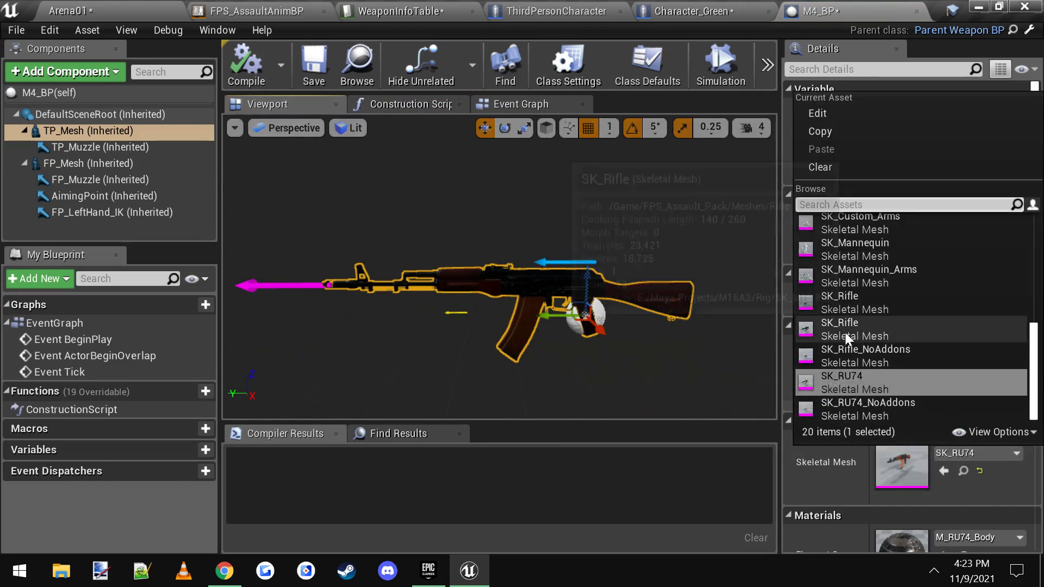
- Select the SK_Rifle skeletal mesh in the FPS_Assault_Pack/Meshes/Rifle folder
{"action": "left_click", "coordinate": [68, 10]}
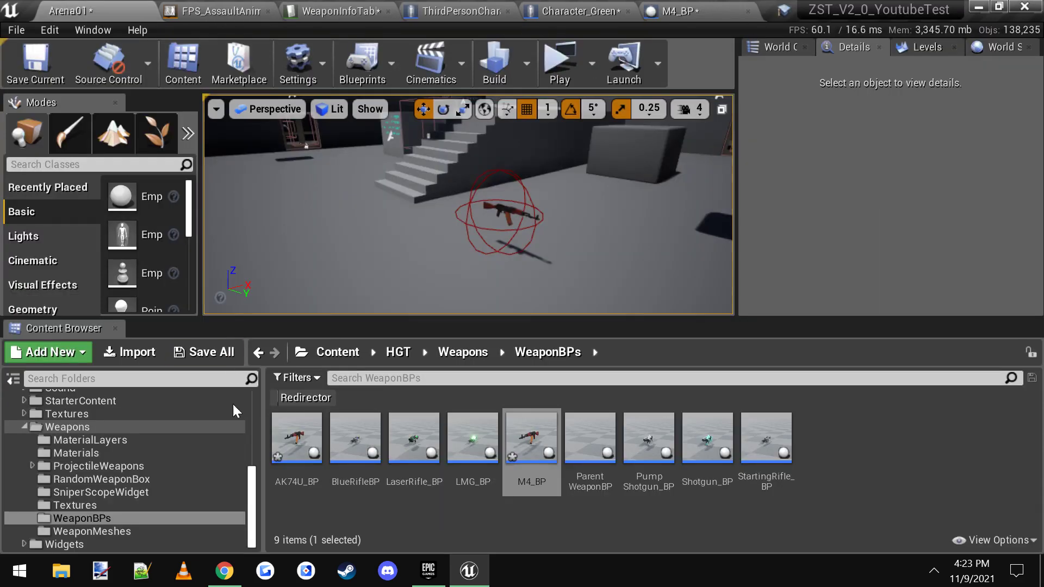
{"action": "scroll", "coordinate": [81, 424], "scroll_direction": "up", "scroll_amount": 3}
{"action": "left_click", "coordinate": [71, 415]}
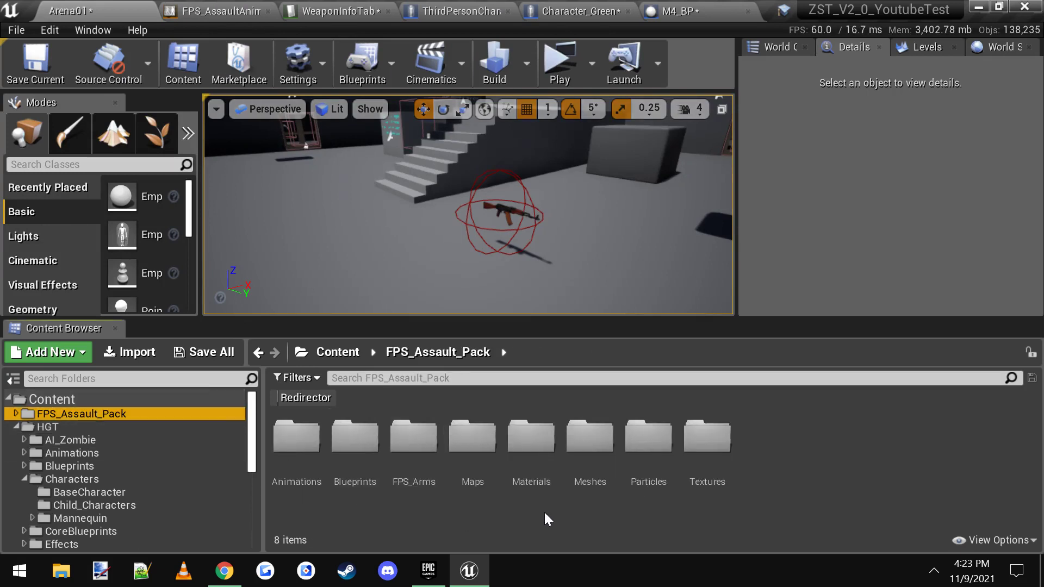
{"action": "double_click", "coordinate": [580, 469]}
{"action": "double_click", "coordinate": [356, 451]}
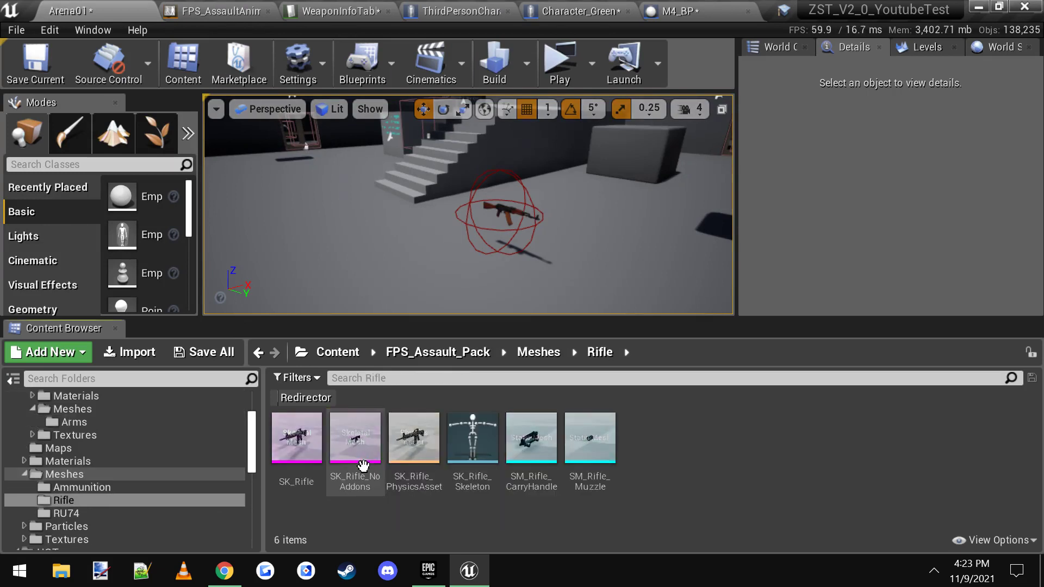
{"action": "left_click", "coordinate": [299, 464]}
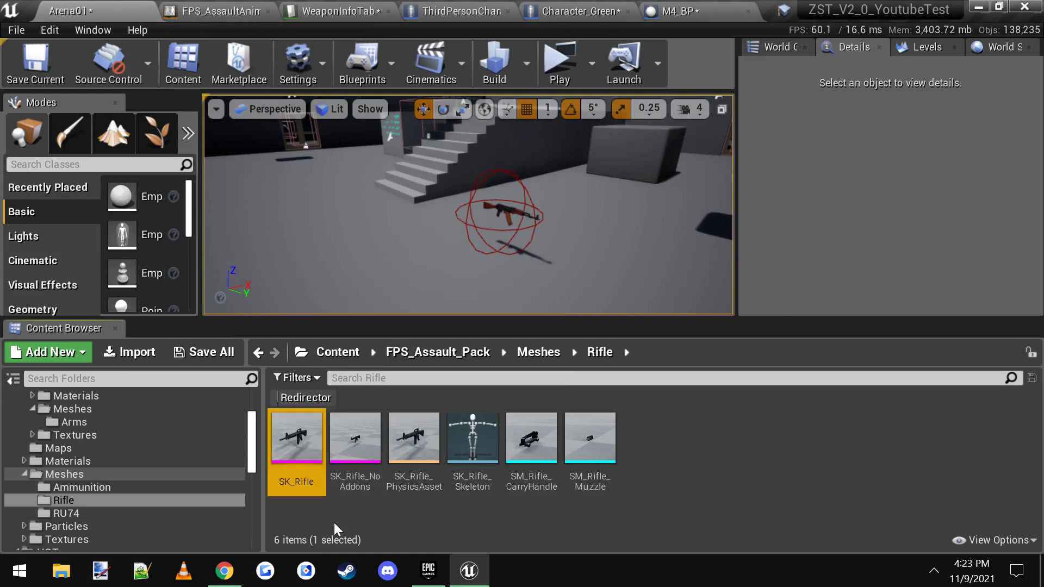
- Assign the selected SK_Rifle asset as the skeletal mesh of both TP_Mesh and FP_Mesh in M4_BP
{"action": "left_click", "coordinate": [695, 6]}
{"action": "left_click", "coordinate": [945, 471]}
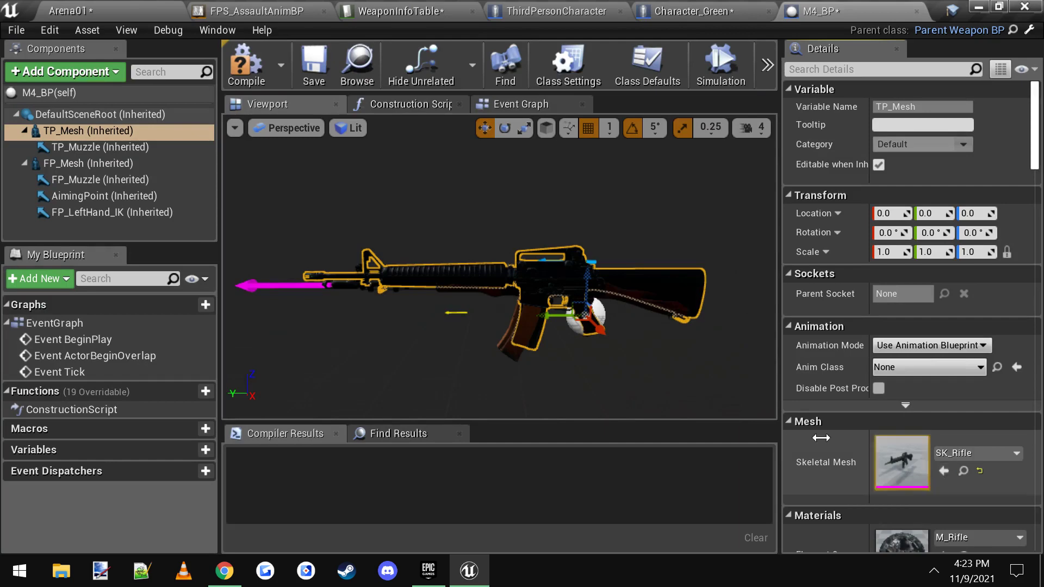
{"action": "left_click", "coordinate": [87, 163]}
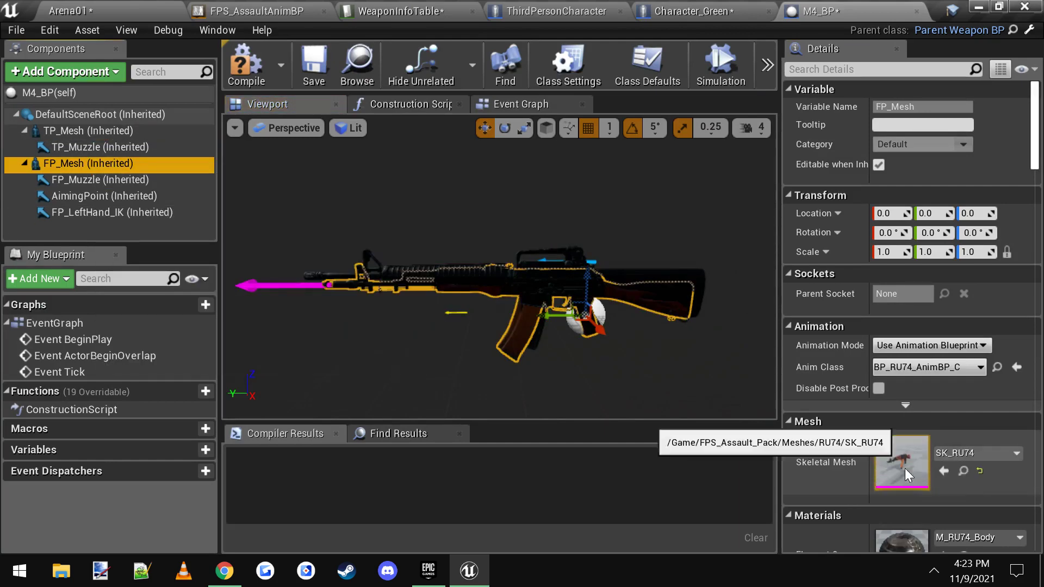
{"action": "left_click", "coordinate": [941, 473]}
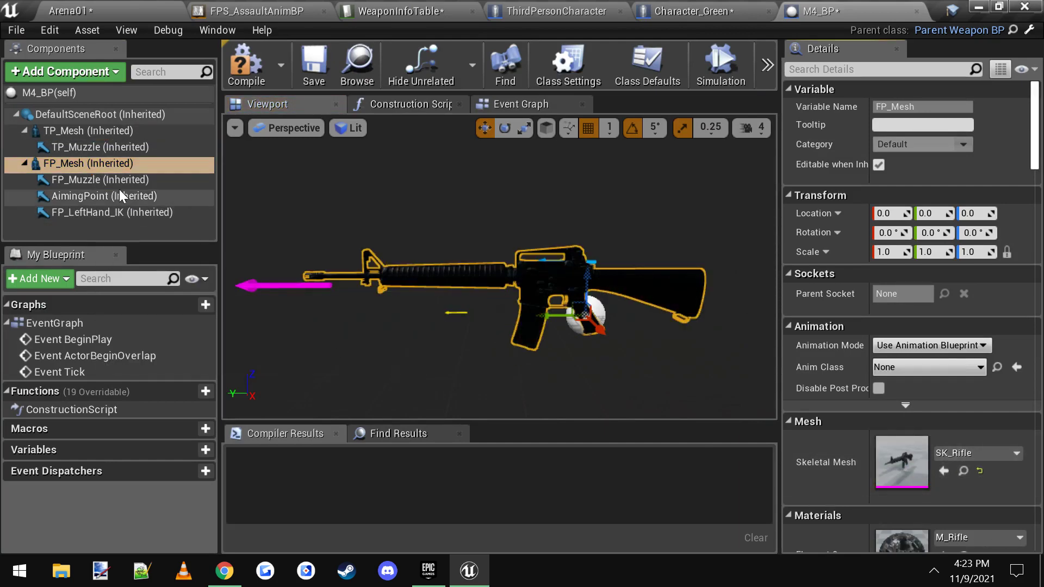
- Move TP_Muzzle and FP_Muzzle together to the rifle's barrel tip, at about Y 71.4 and Z 10.3, and compile M4_BP
{"action": "left_click", "coordinate": [97, 147]}
{"action": "left_click", "coordinate": [98, 179], "text": "ctrl"}
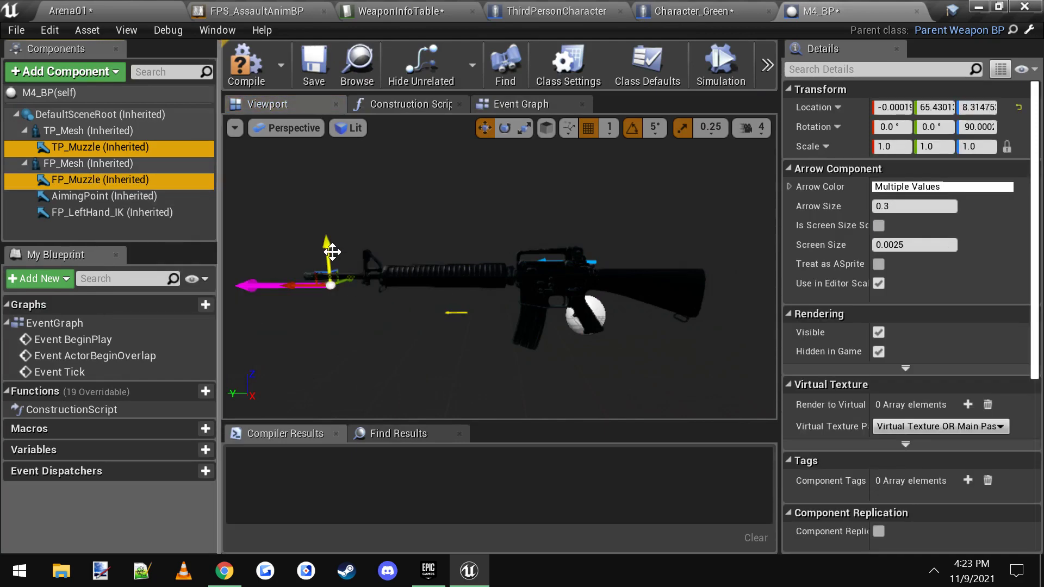
{"action": "left_click_drag", "start_coordinate": [332, 251], "coordinate": [324, 238]}
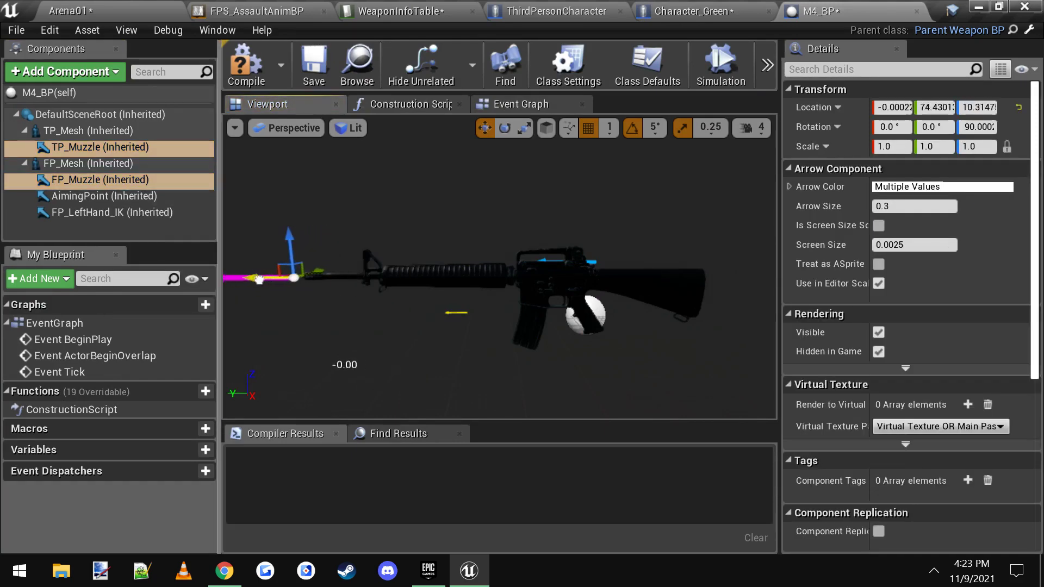
{"action": "left_click_drag", "start_coordinate": [277, 292], "coordinate": [489, 309]}
{"action": "left_click", "coordinate": [248, 71]}
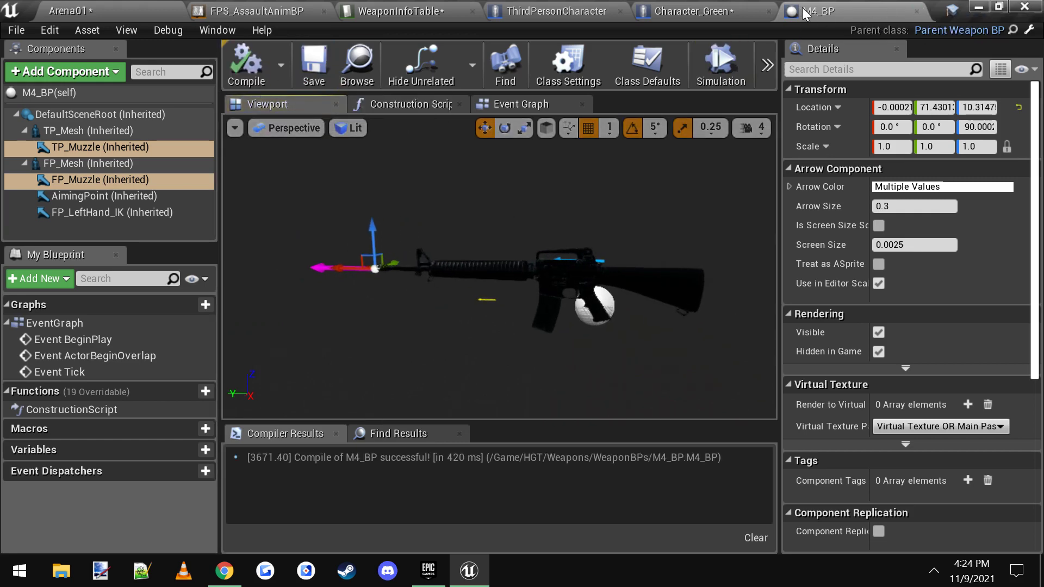
- Close the M4_BP, Character_Green and ThirdPersonCharacter blueprint editors
{"action": "left_click", "coordinate": [917, 11]}
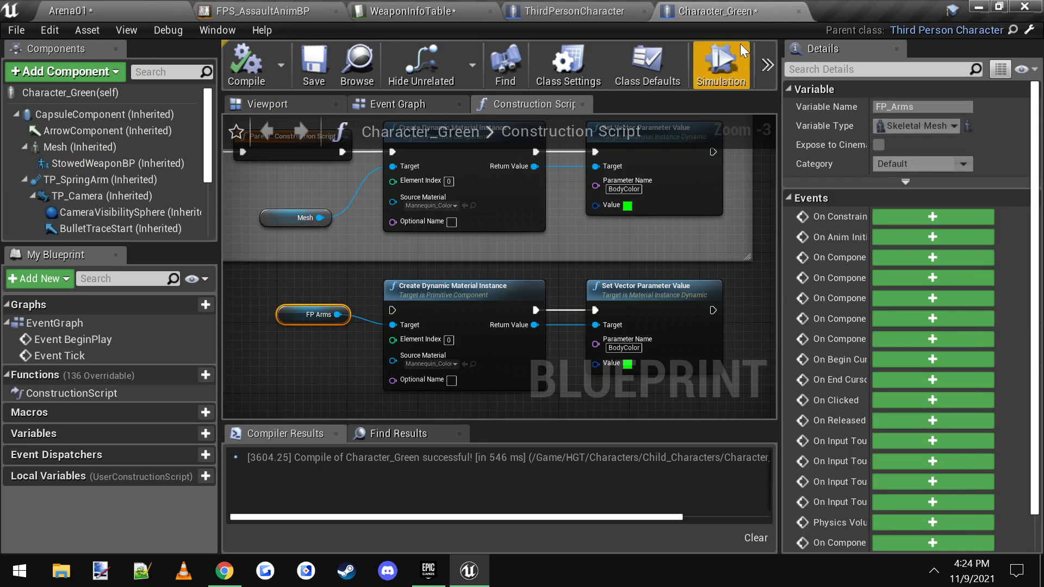
{"action": "left_click", "coordinate": [798, 12]}
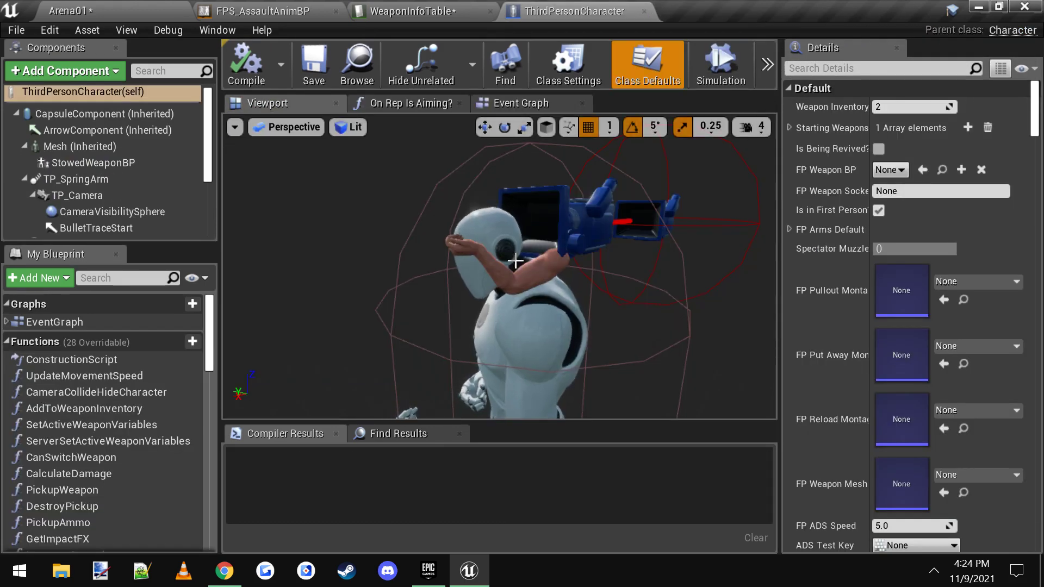
{"action": "left_click", "coordinate": [644, 12]}
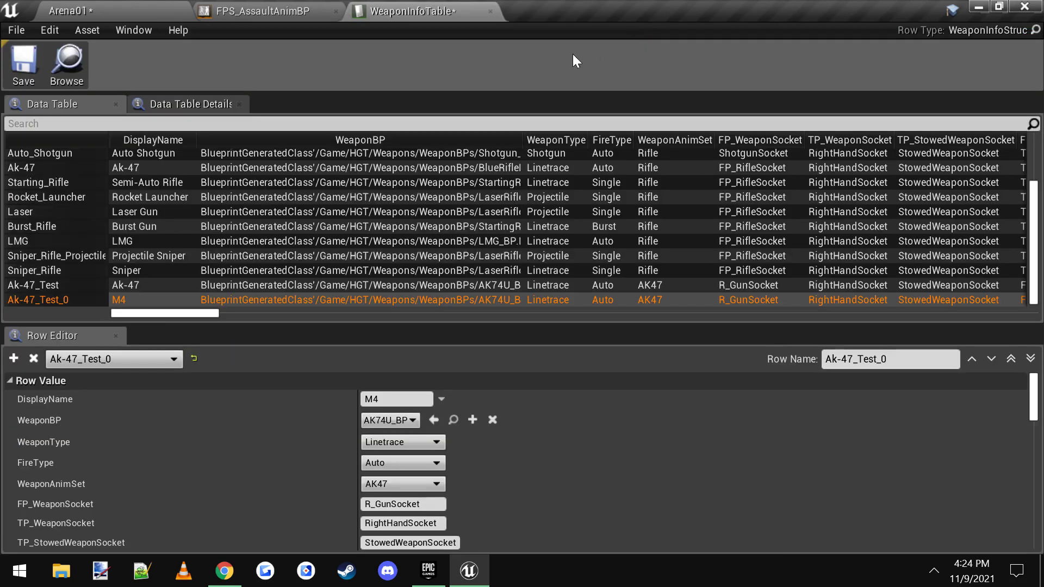
- In the Ak-47_Test_0 row, set WeaponBP to M4_BP and WeaponAnimSet to M4
{"action": "left_click", "coordinate": [411, 420]}
{"action": "type", "text": "m4"}
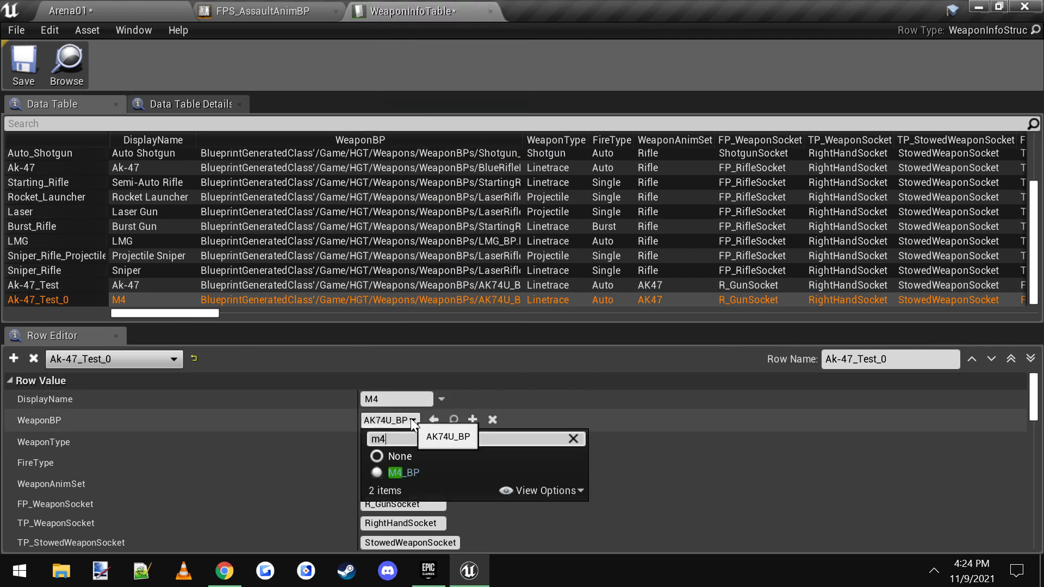
{"action": "left_click", "coordinate": [403, 473]}
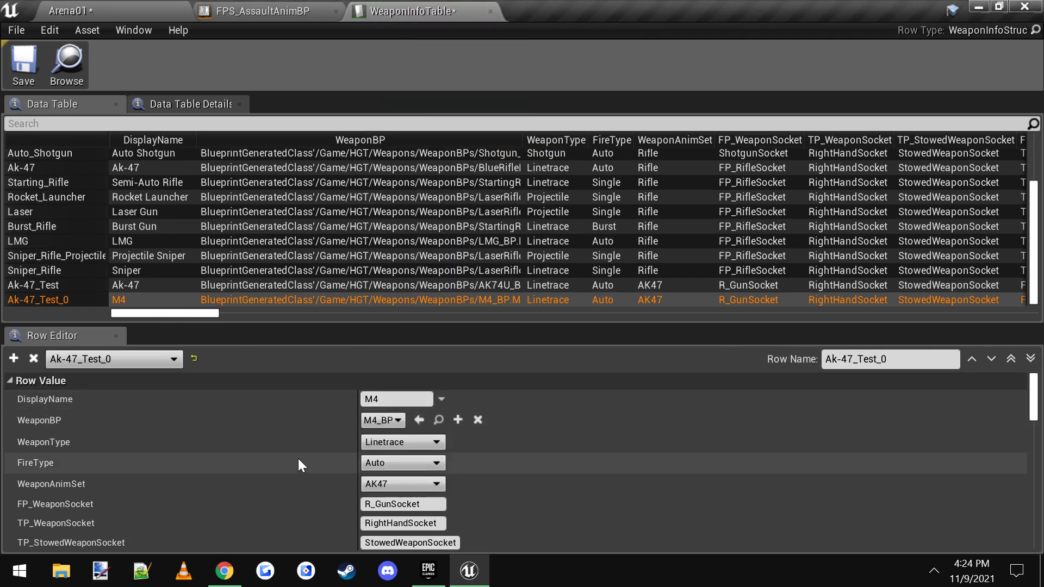
{"action": "scroll", "coordinate": [398, 468], "scroll_direction": "down", "scroll_amount": 1}
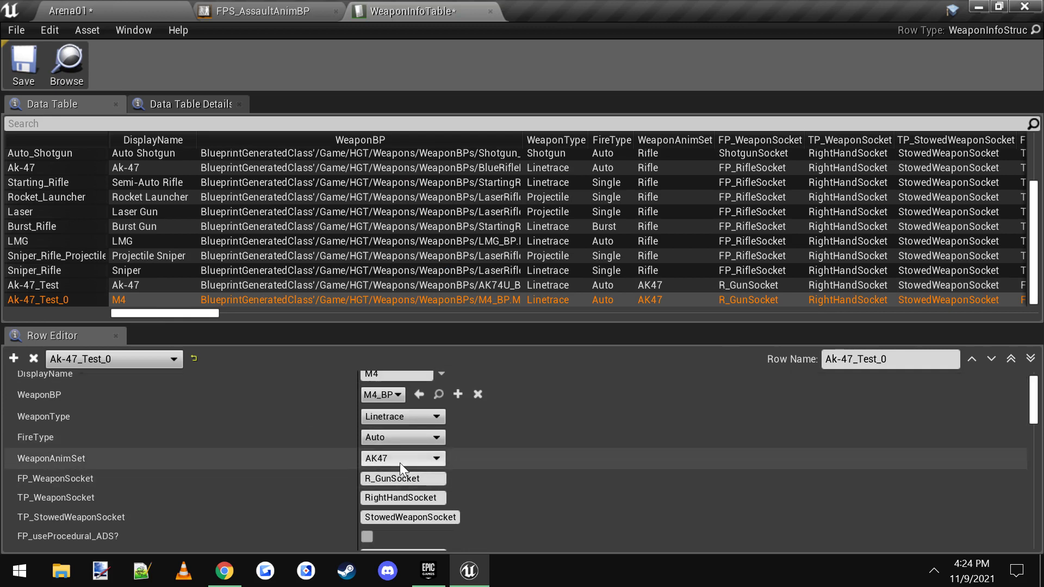
{"action": "left_click", "coordinate": [396, 461]}
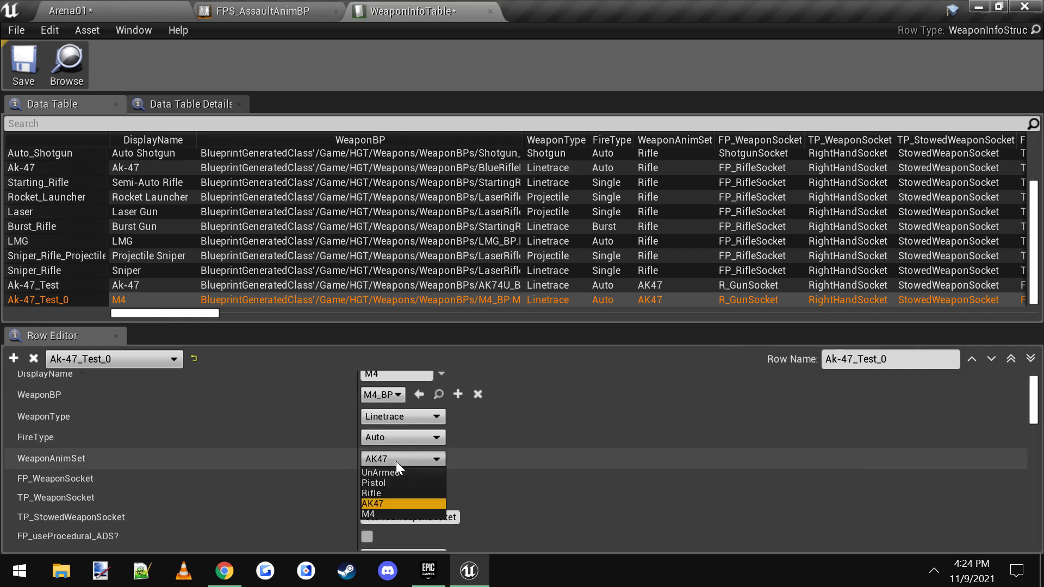
{"action": "left_click", "coordinate": [374, 514]}
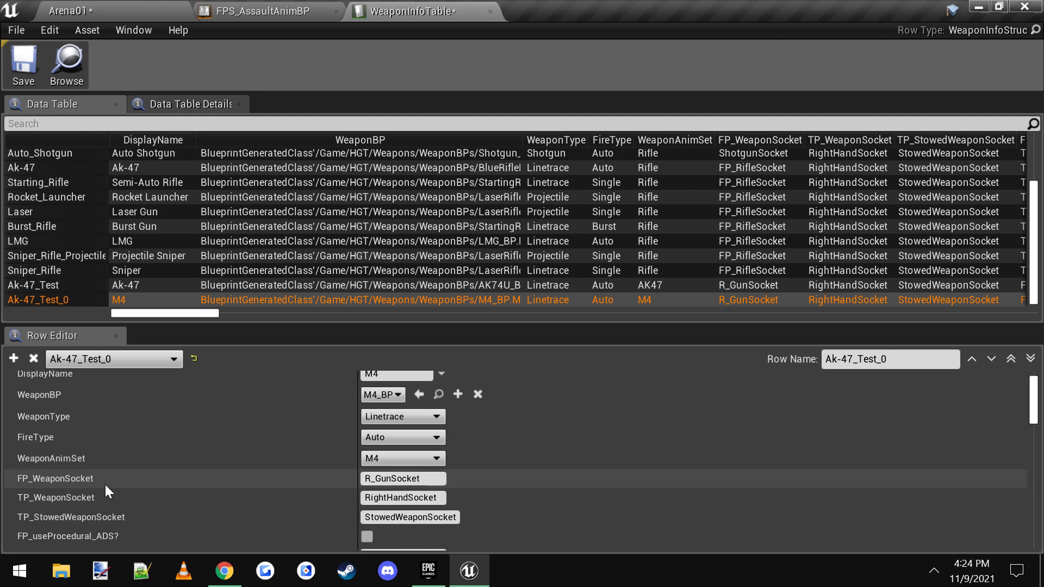
- Open the Rifle animations folder of FPS_Assault_Pack to get the M4 row's replacement montages
{"action": "scroll", "coordinate": [277, 493], "scroll_direction": "down", "scroll_amount": 3}
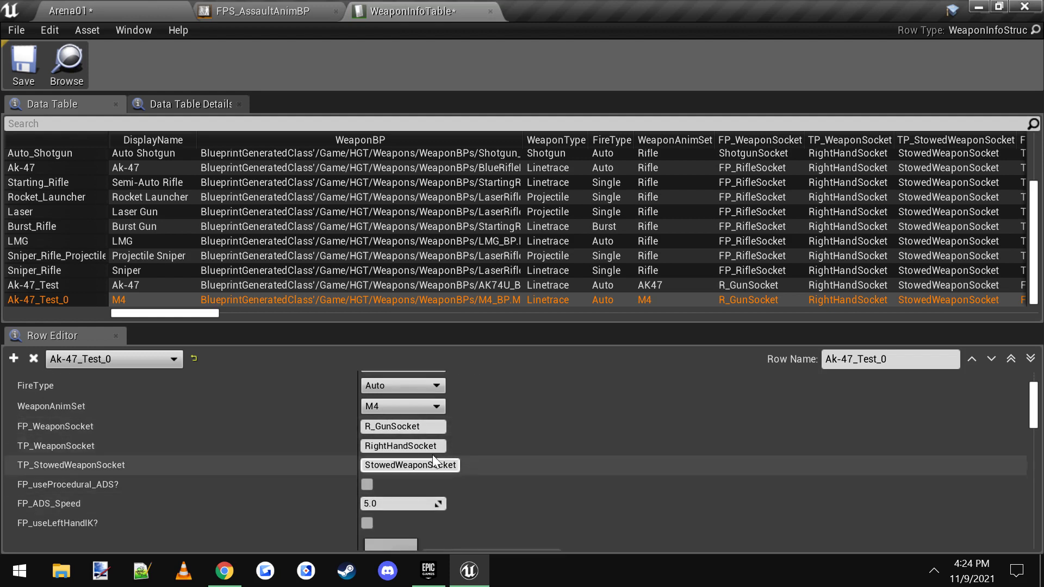
{"action": "scroll", "coordinate": [348, 479], "scroll_direction": "down", "scroll_amount": 2}
{"action": "scroll", "coordinate": [347, 478], "scroll_direction": "down", "scroll_amount": 2}
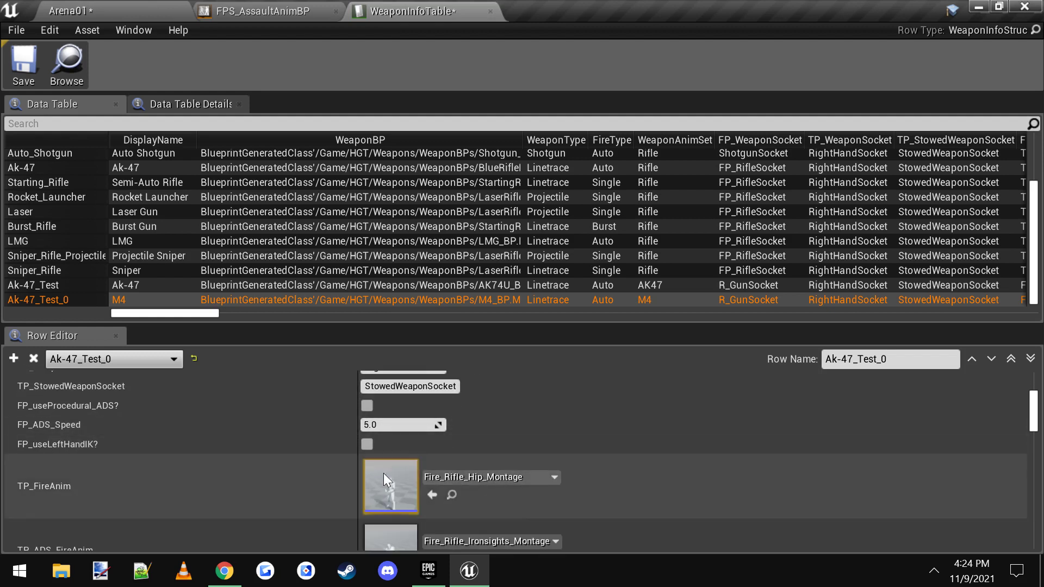
{"action": "scroll", "coordinate": [294, 485], "scroll_direction": "down", "scroll_amount": 2}
{"action": "scroll", "coordinate": [304, 462], "scroll_direction": "down", "scroll_amount": 1}
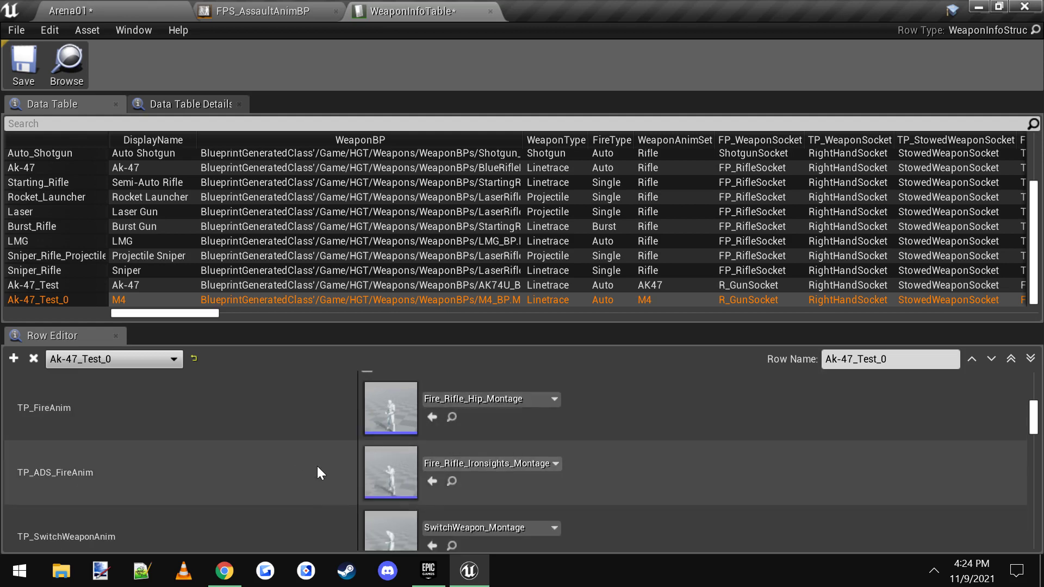
{"action": "left_click", "coordinate": [140, 8]}
{"action": "scroll", "coordinate": [252, 397], "scroll_direction": "up", "scroll_amount": 4}
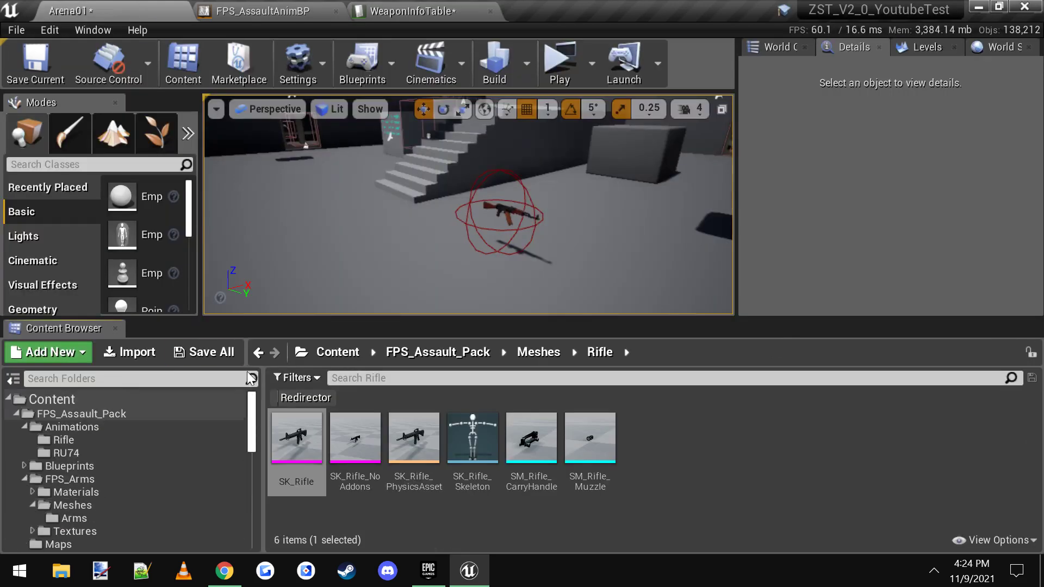
{"action": "left_click", "coordinate": [88, 415]}
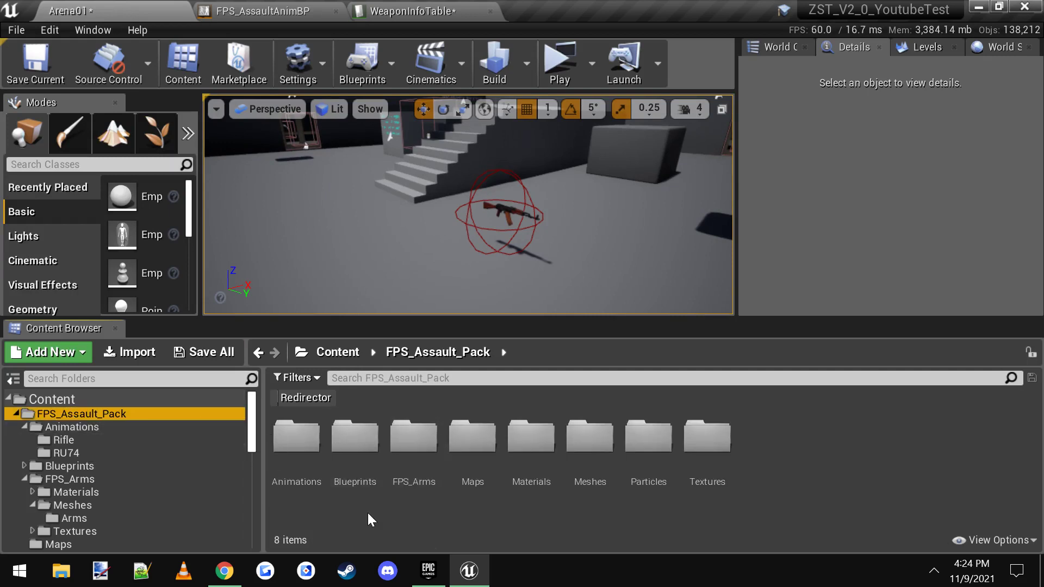
{"action": "double_click", "coordinate": [413, 435]}
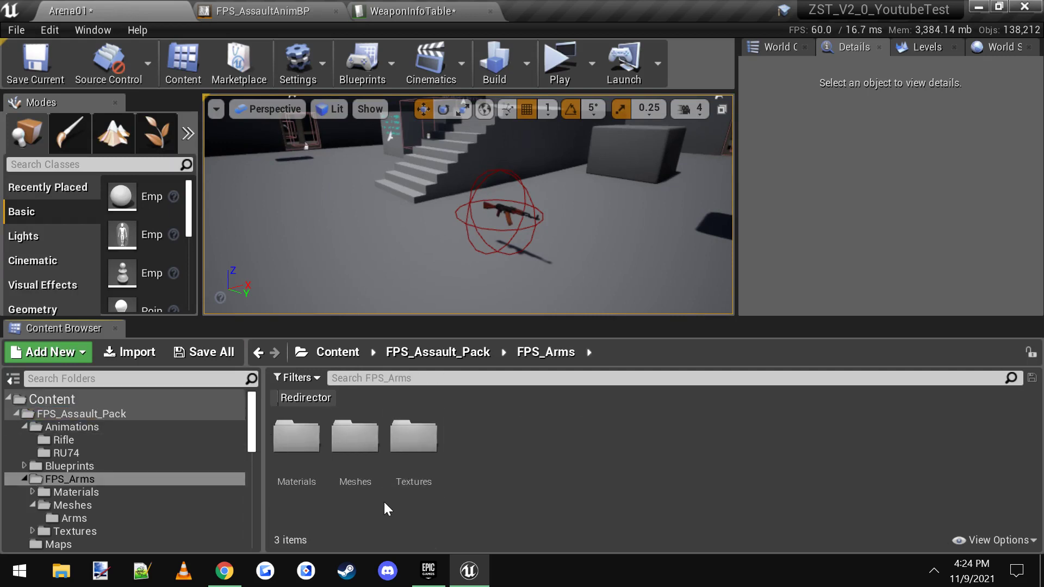
{"action": "key", "text": "alt+Left"}
{"action": "left_click", "coordinate": [296, 441]}
{"action": "double_click", "coordinate": [296, 440]}
{"action": "left_click", "coordinate": [317, 481]}
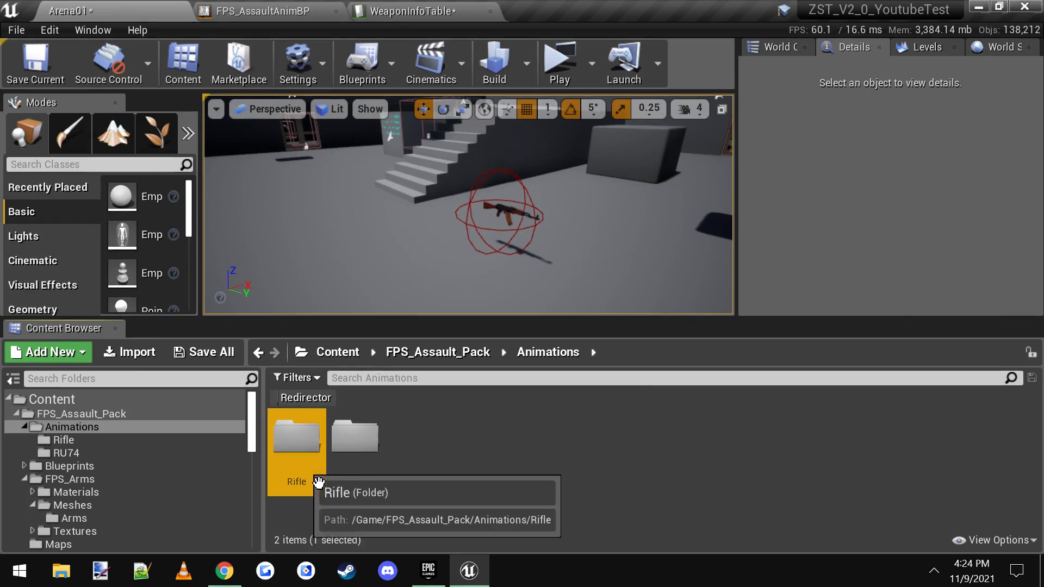
{"action": "double_click", "coordinate": [319, 481]}
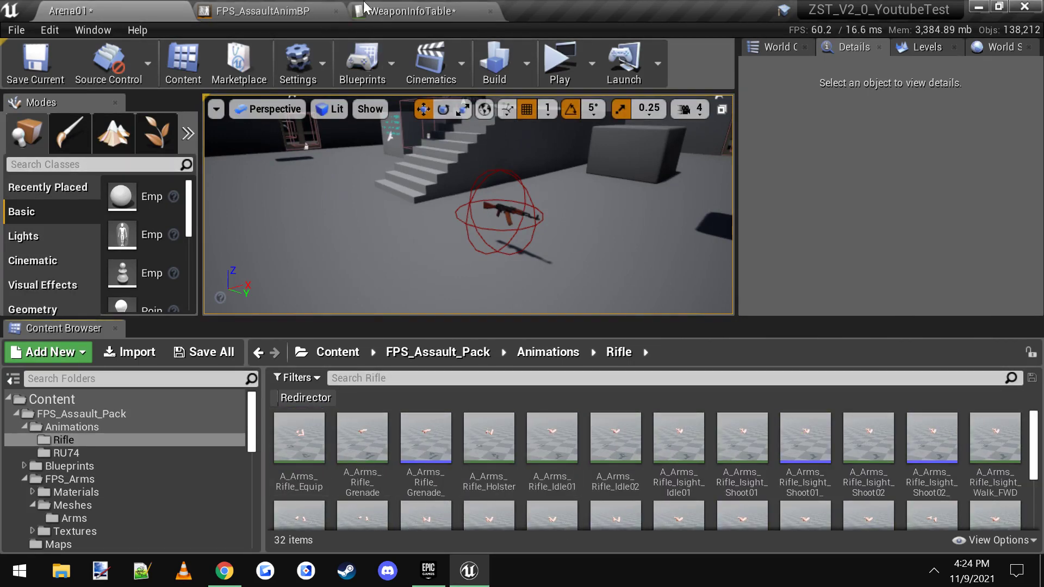
- Assign A_Arms_Rifle_Shoot01_Montage as the FP_ArmsShootMontage of the Ak-47_Test_0 row
{"action": "left_click", "coordinate": [426, 4]}
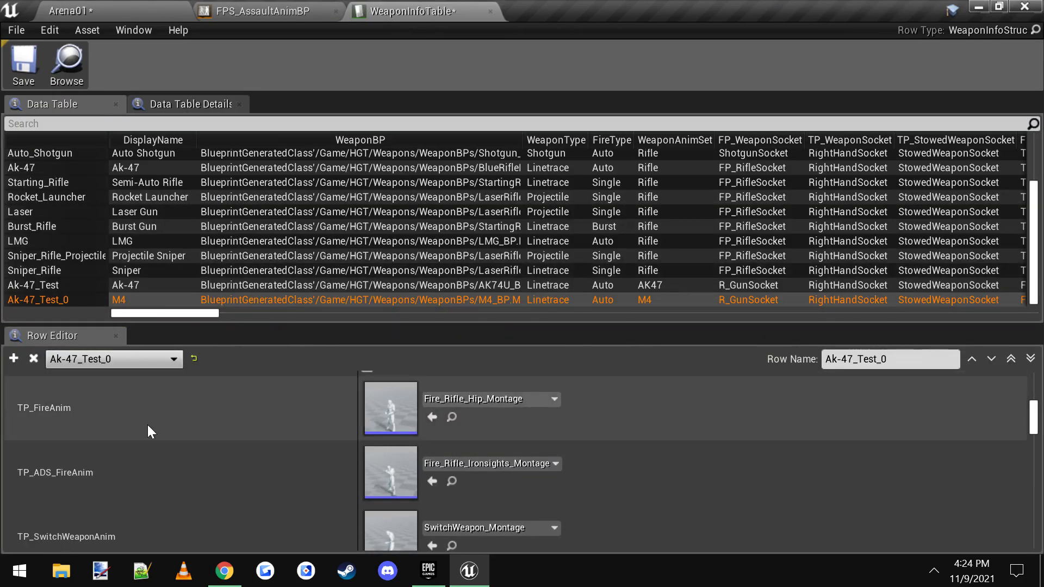
{"action": "scroll", "coordinate": [147, 425], "scroll_direction": "down", "scroll_amount": 5}
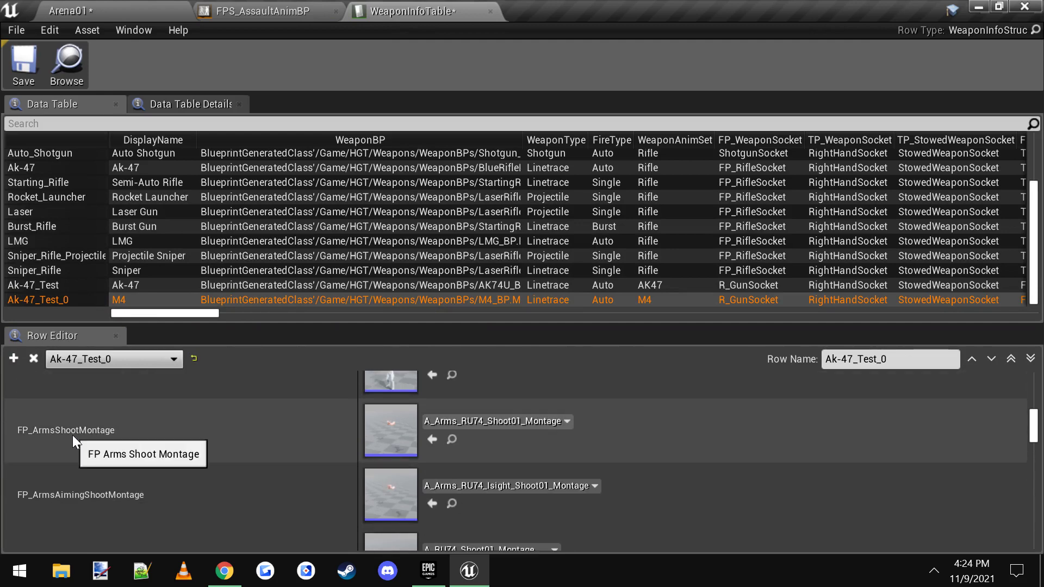
{"action": "scroll", "coordinate": [73, 439], "scroll_direction": "up", "scroll_amount": 1}
{"action": "scroll", "coordinate": [73, 439], "scroll_direction": "down", "scroll_amount": 1}
{"action": "left_click", "coordinate": [142, 4]}
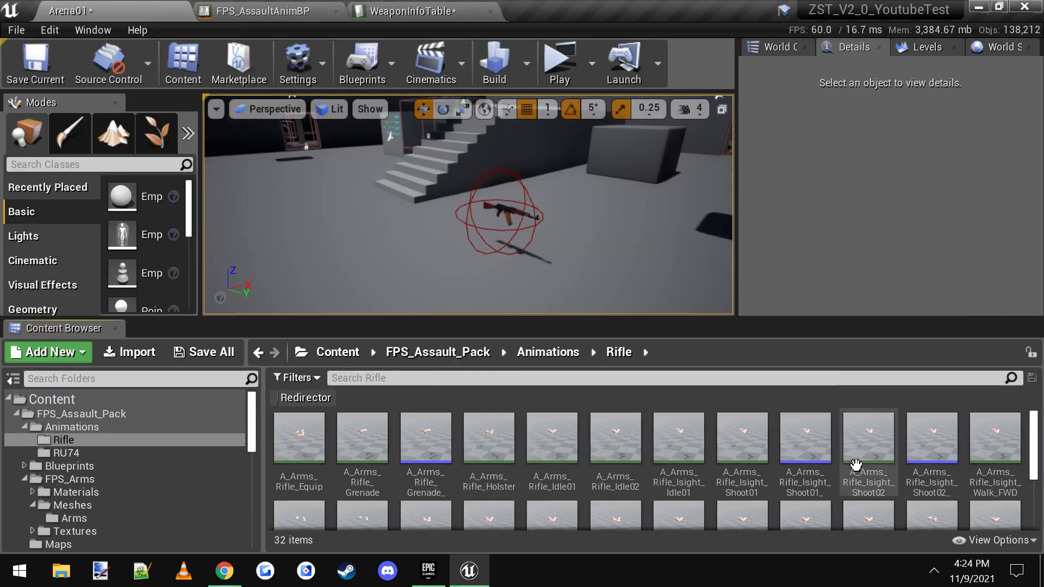
{"action": "scroll", "coordinate": [827, 462], "scroll_direction": "down", "scroll_amount": 2}
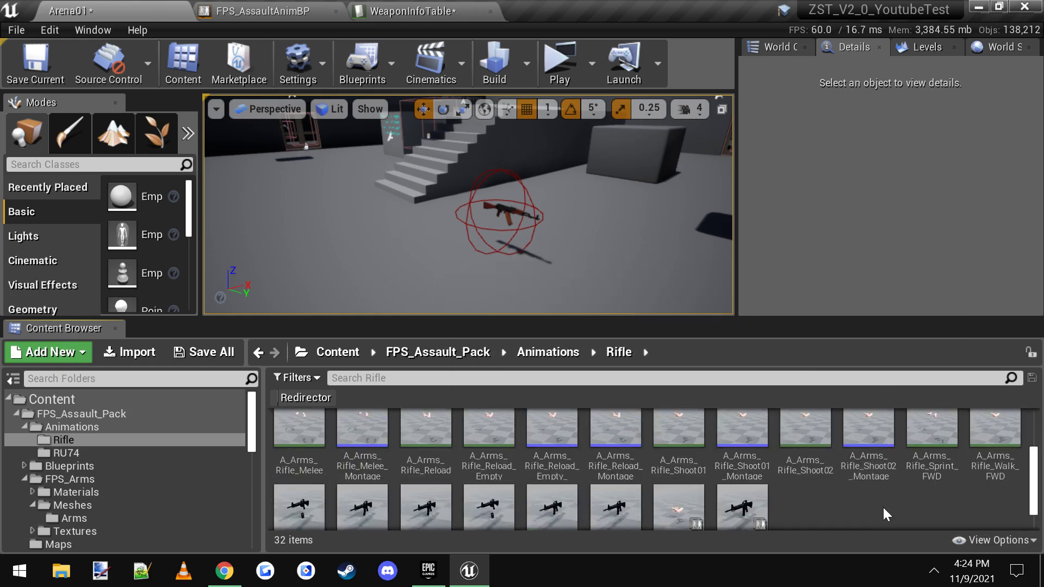
{"action": "left_click", "coordinate": [743, 443]}
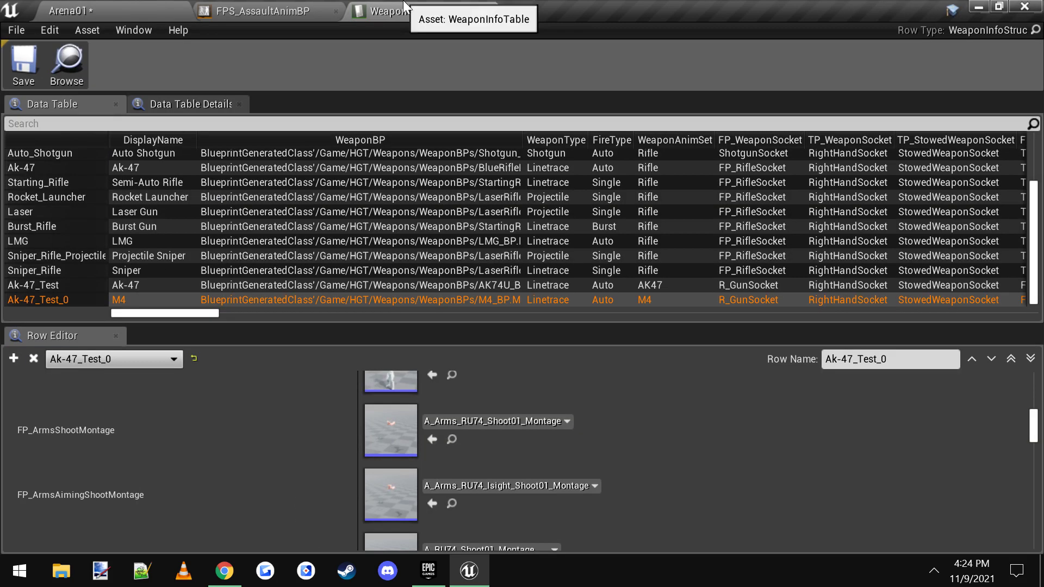
{"action": "left_click", "coordinate": [405, 11]}
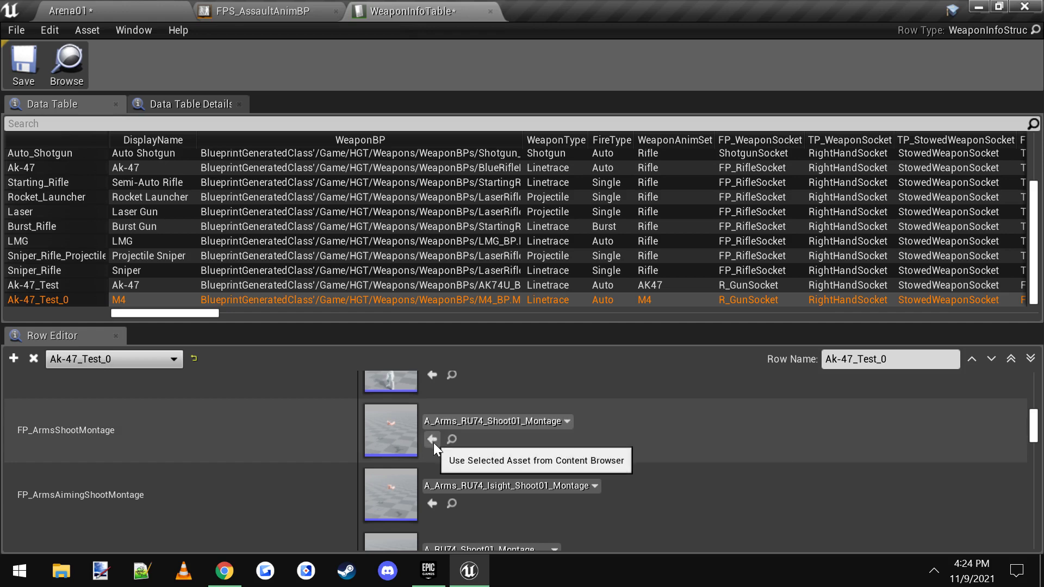
- Set the row's FP_ArmsAimingShootMontage to the A_Arms_Rifle_Isight_Shoot01 montage from the Rifle folder
{"action": "scroll", "coordinate": [275, 448], "scroll_direction": "down", "scroll_amount": 2}
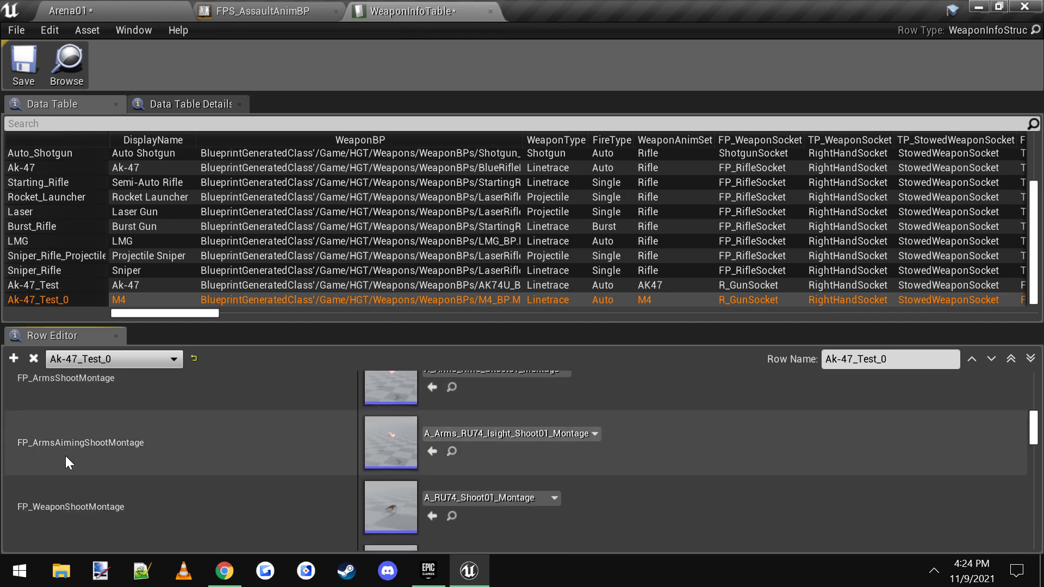
{"action": "left_click", "coordinate": [103, 8]}
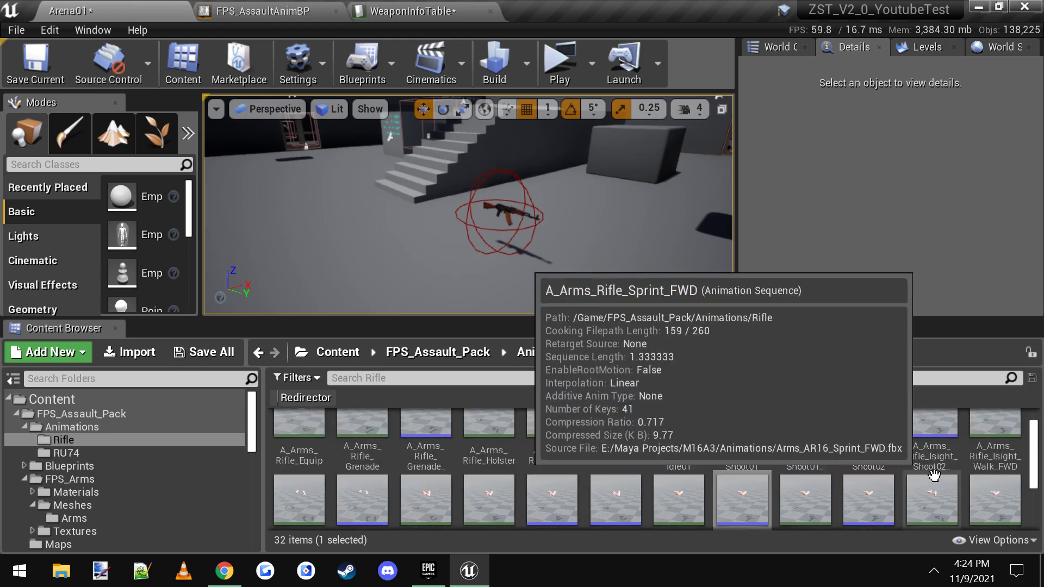
{"action": "scroll", "coordinate": [925, 495], "scroll_direction": "up", "scroll_amount": 2}
{"action": "left_click", "coordinate": [806, 433]}
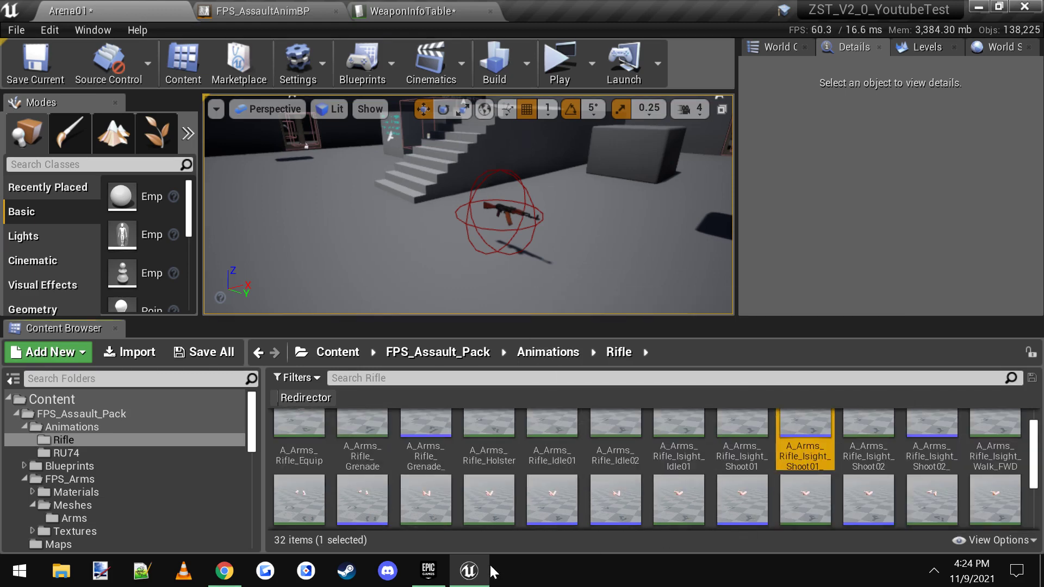
{"action": "left_click", "coordinate": [406, 8]}
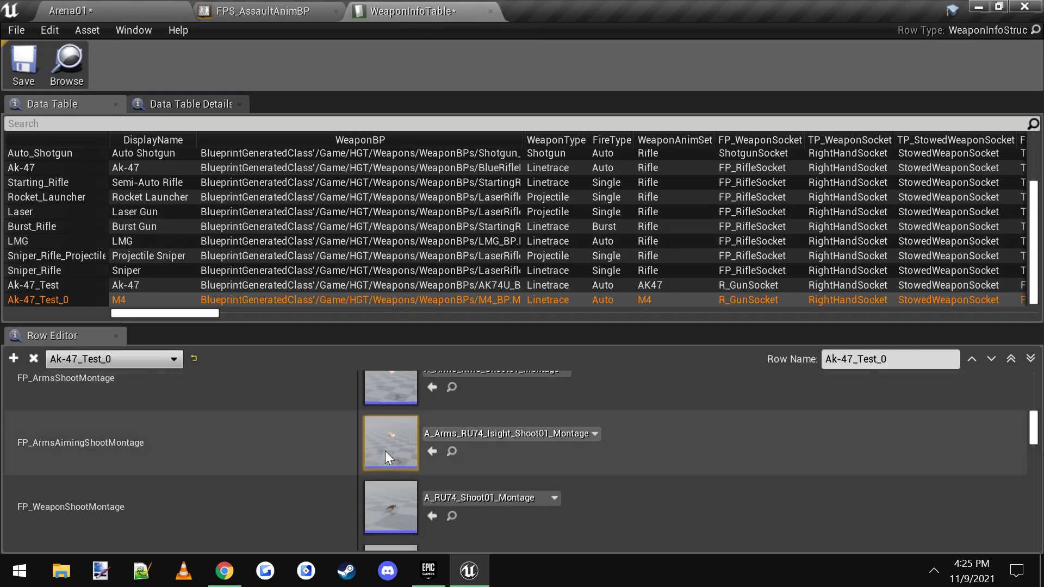
{"action": "left_click", "coordinate": [435, 453]}
- Set the row's FP_WeaponShootMontage to A_Rifle_Shoot01_Montage
{"action": "scroll", "coordinate": [292, 434], "scroll_direction": "down", "scroll_amount": 3}
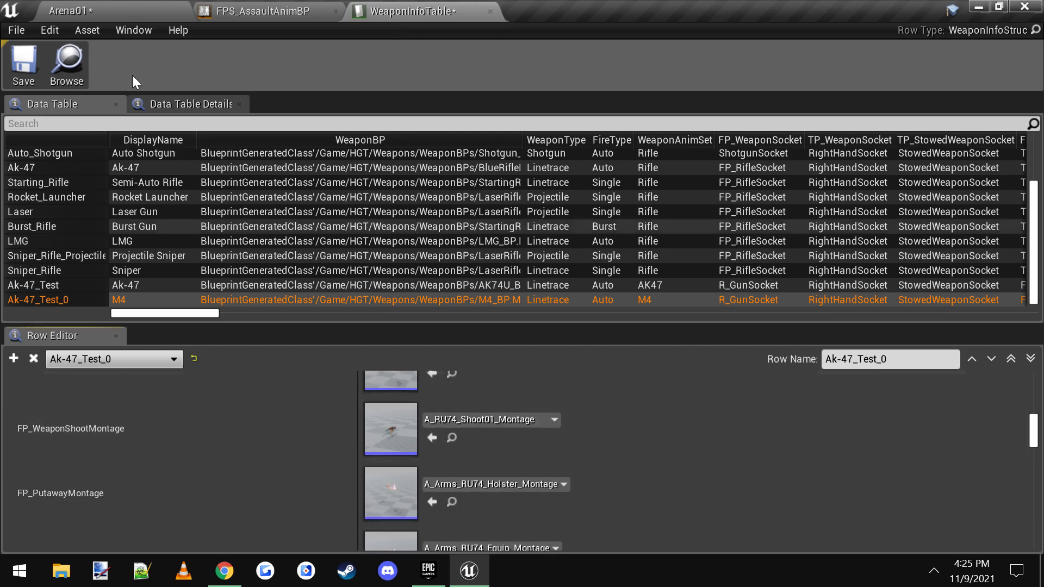
{"action": "left_click", "coordinate": [115, 10]}
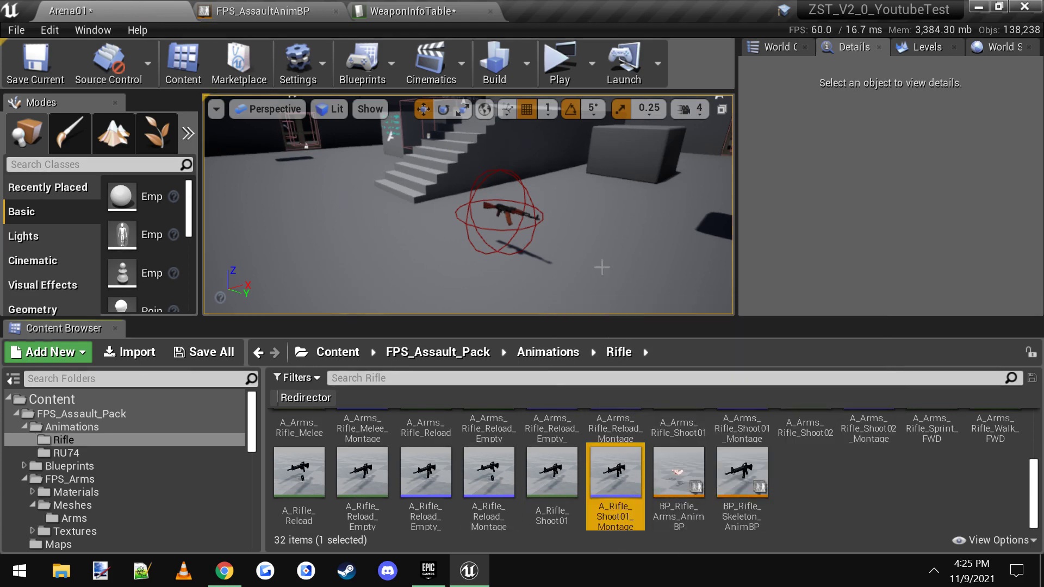
{"action": "left_click", "coordinate": [411, 11]}
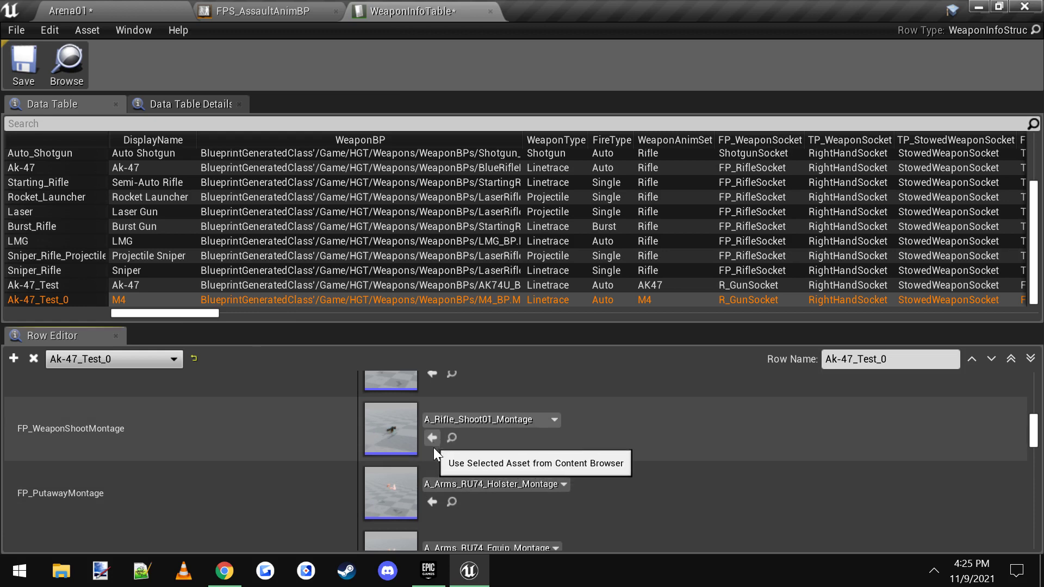
- Create an AnimMontage from A_Arms_Rifle_Holster and assign it as the row's FP_PutawayMontage
{"action": "scroll", "coordinate": [200, 433], "scroll_direction": "down", "scroll_amount": 2}
{"action": "left_click", "coordinate": [124, 7]}
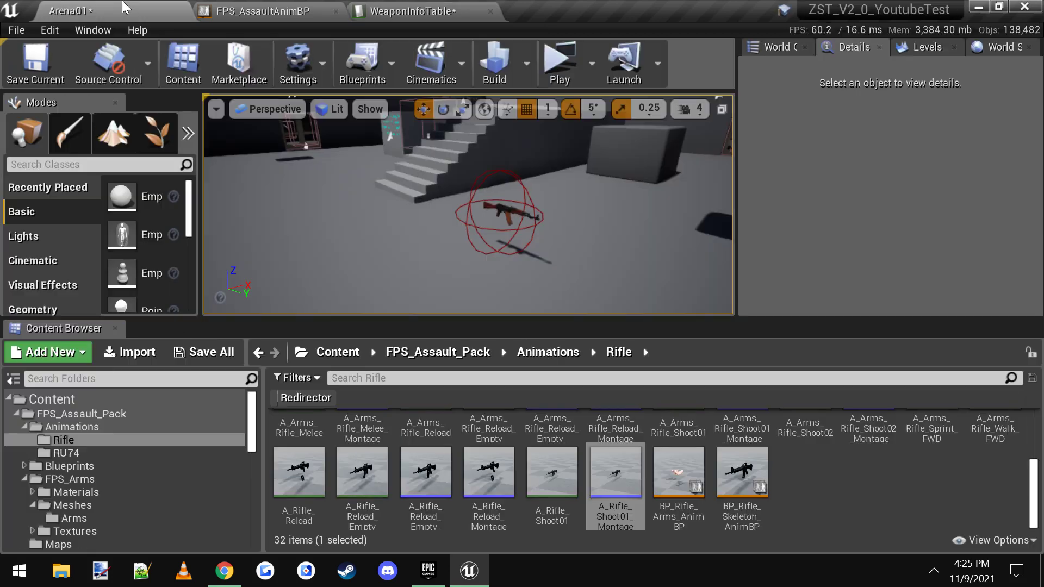
{"action": "scroll", "coordinate": [702, 492], "scroll_direction": "up", "scroll_amount": 2}
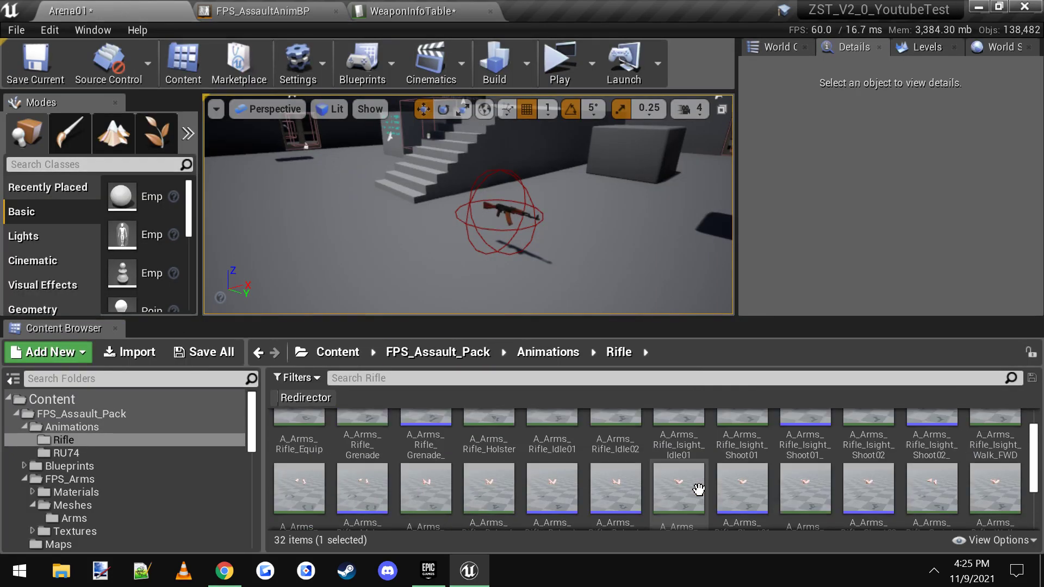
{"action": "scroll", "coordinate": [539, 443], "scroll_direction": "up", "scroll_amount": 1}
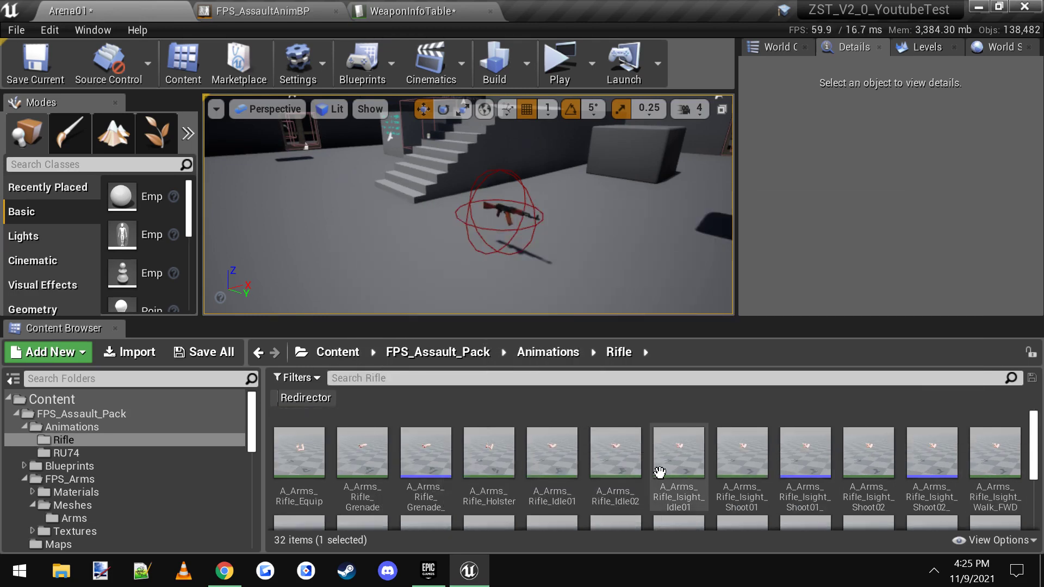
{"action": "right_click", "coordinate": [492, 457]}
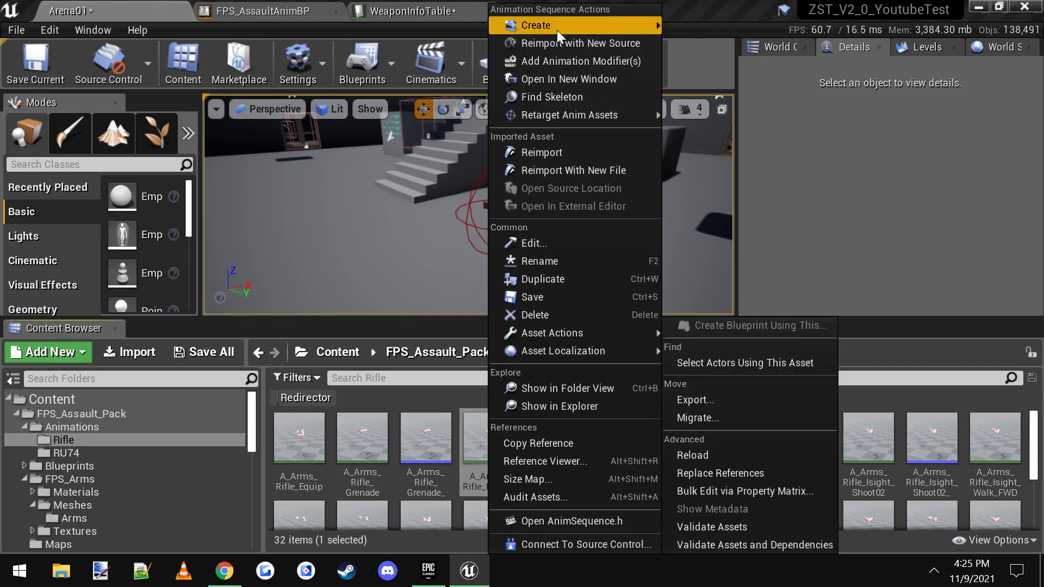
{"action": "mouse_move", "coordinate": [557, 30]}
{"action": "left_click", "coordinate": [713, 40]}
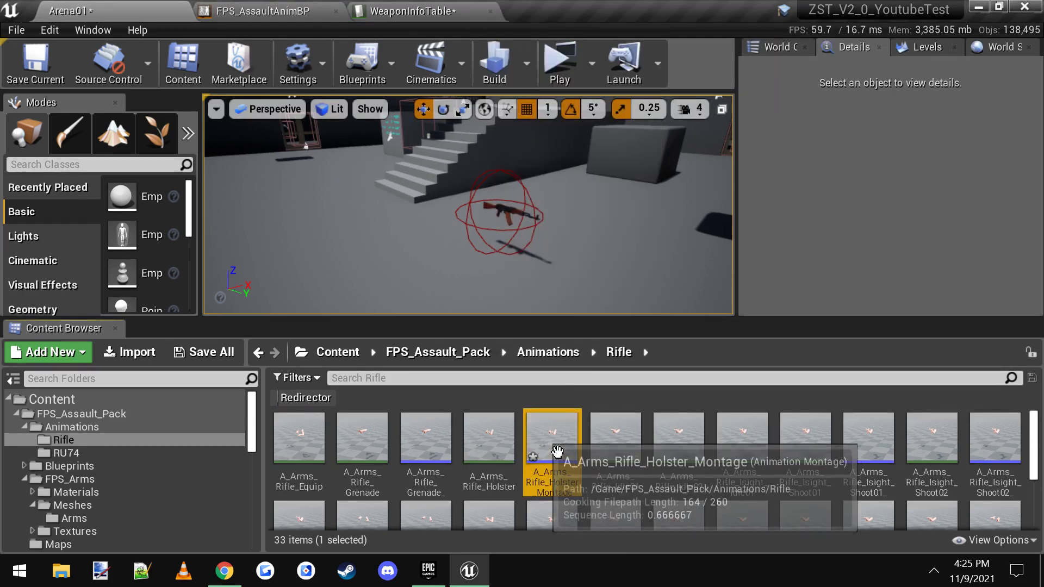
{"action": "left_click", "coordinate": [413, 11]}
{"action": "left_click", "coordinate": [432, 427]}
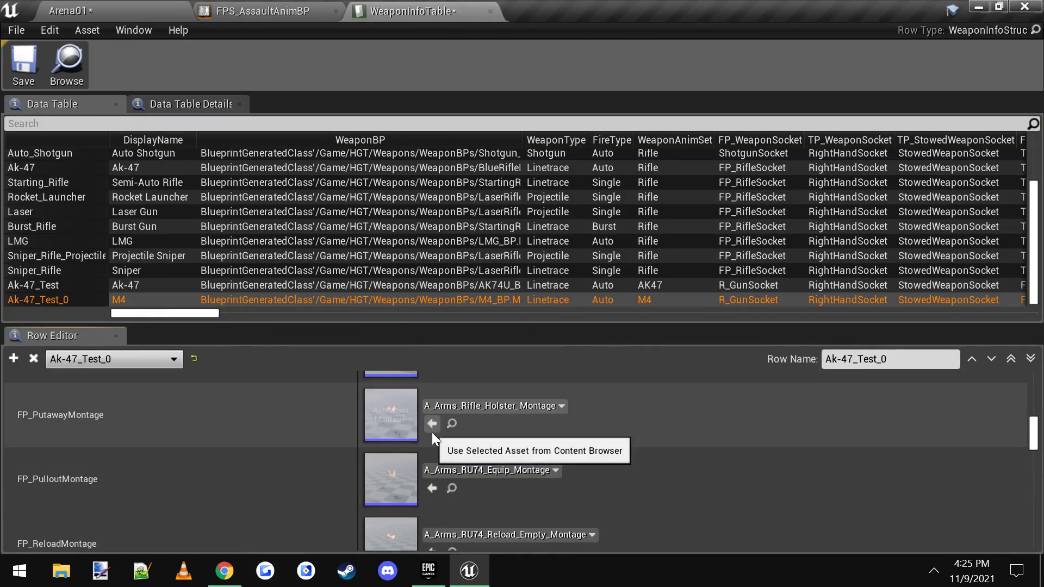
- Create an AnimMontage from A_Arms_Rifle_Equip and assign it as the row's FP_PulloutMontage
{"action": "scroll", "coordinate": [230, 479], "scroll_direction": "down", "scroll_amount": 2}
{"action": "left_click", "coordinate": [106, 11]}
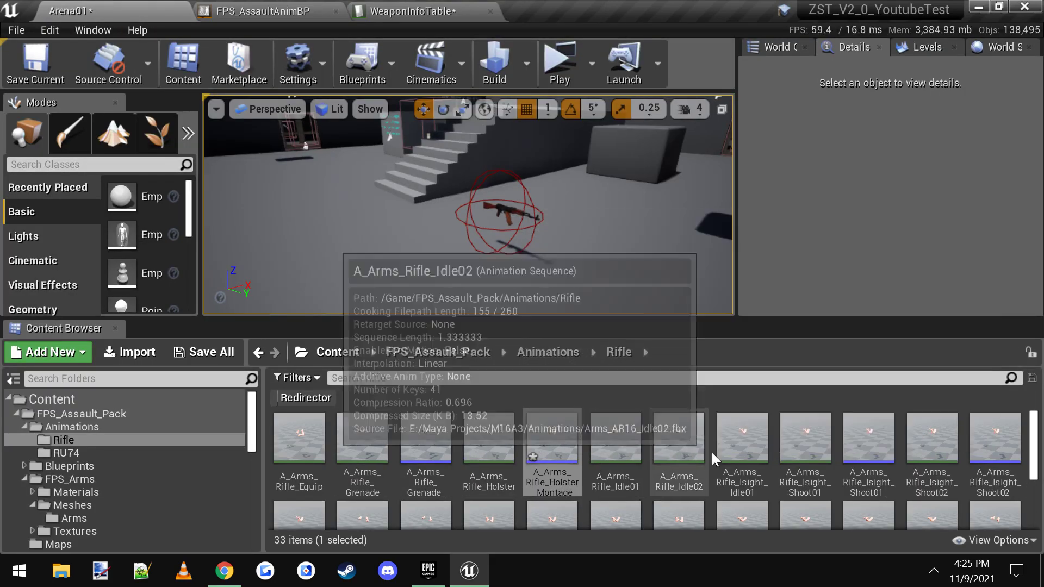
{"action": "scroll", "coordinate": [734, 462], "scroll_direction": "up", "scroll_amount": 1}
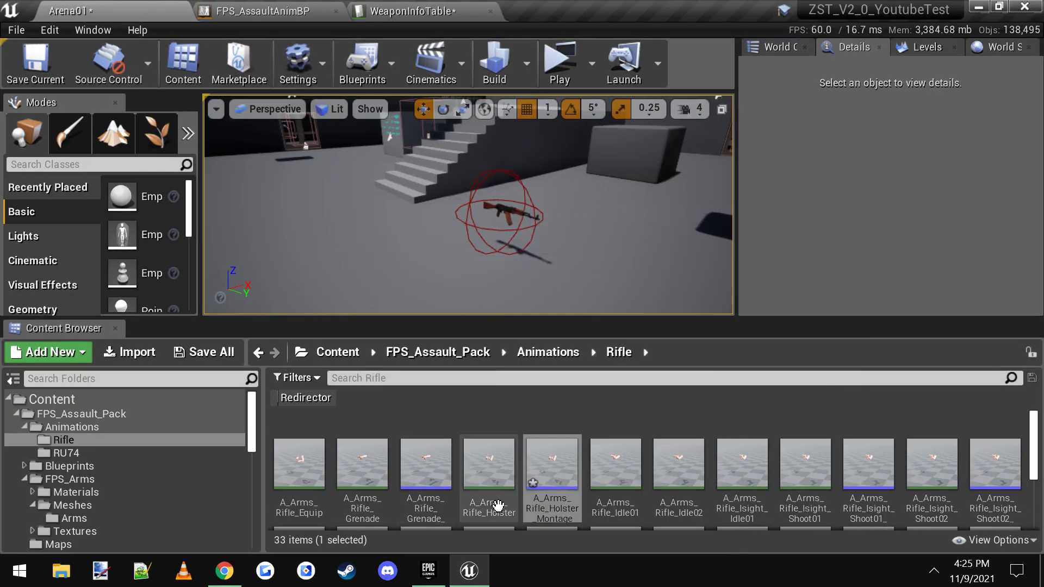
{"action": "right_click", "coordinate": [305, 493]}
{"action": "mouse_move", "coordinate": [375, 27]}
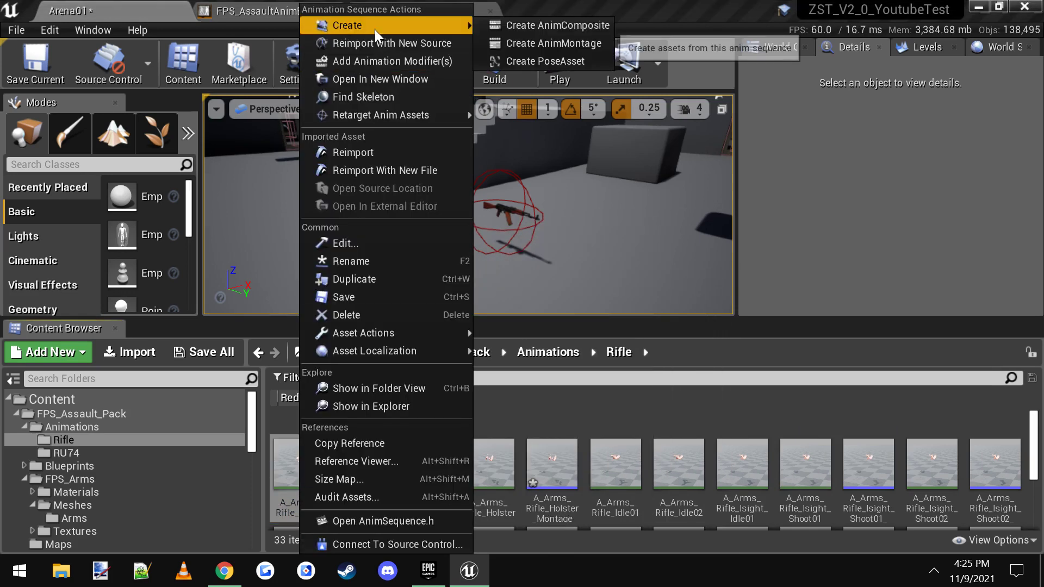
{"action": "left_click", "coordinate": [553, 43]}
{"action": "key", "text": "Return"}
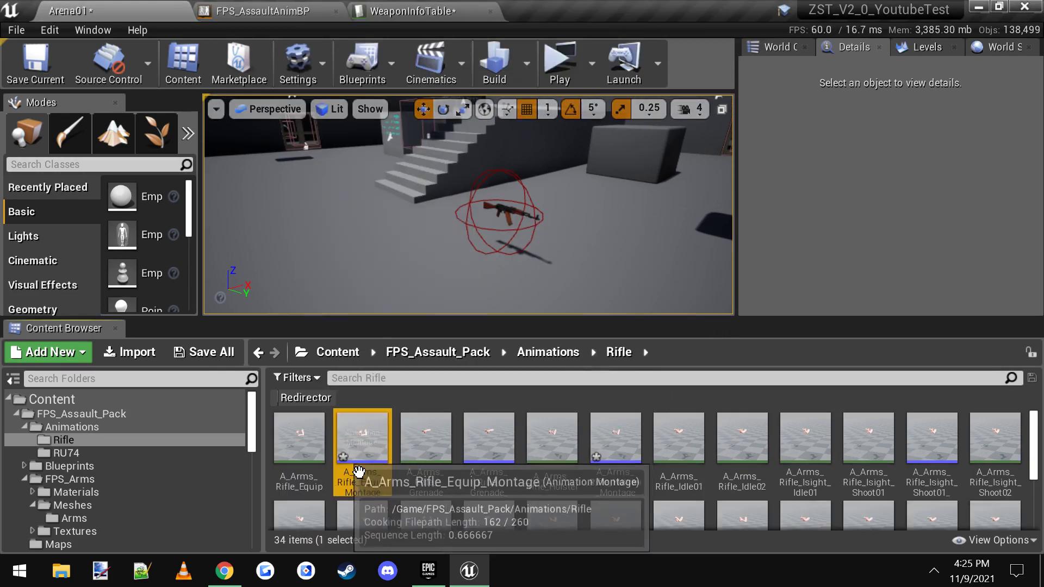
{"action": "left_click", "coordinate": [424, 11]}
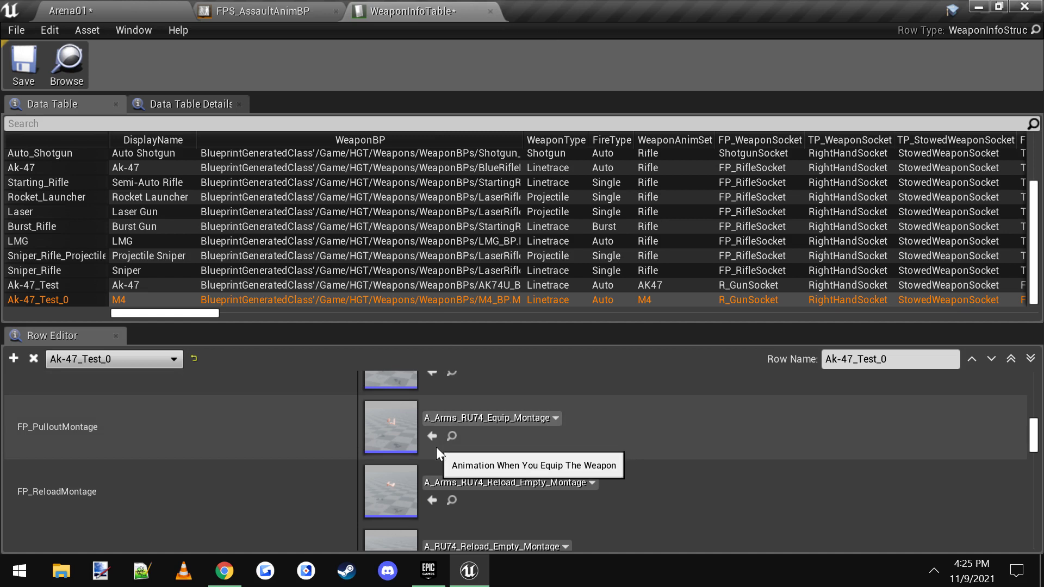
{"action": "left_click", "coordinate": [430, 439]}
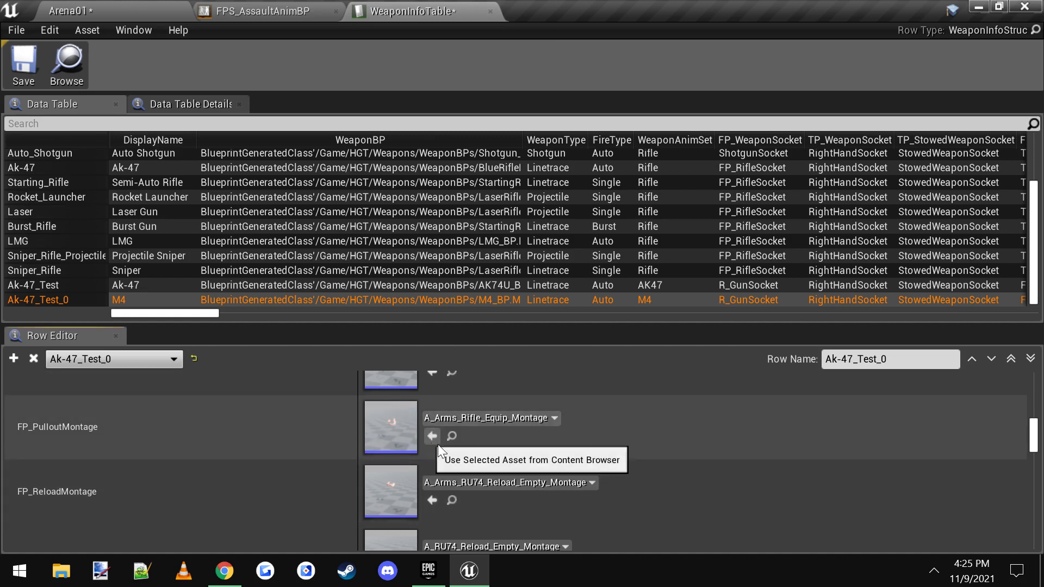
- Set the M4 row's FP_ReloadMontage to A_Arms_Rifle_Reload_Empty_Montage from the Rifle animations folder
{"action": "scroll", "coordinate": [507, 480], "scroll_direction": "down", "scroll_amount": 2}
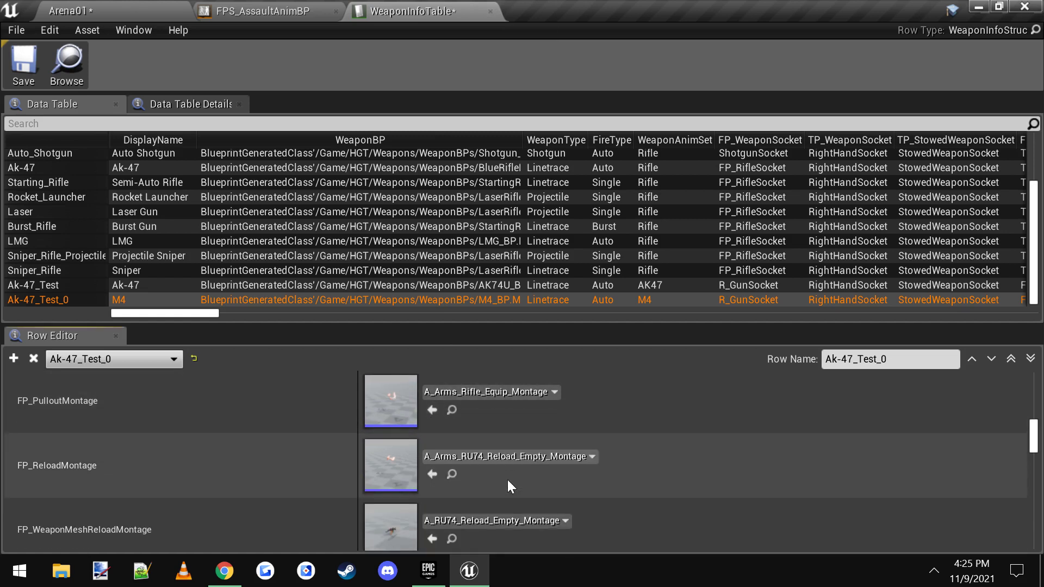
{"action": "left_click", "coordinate": [125, 7]}
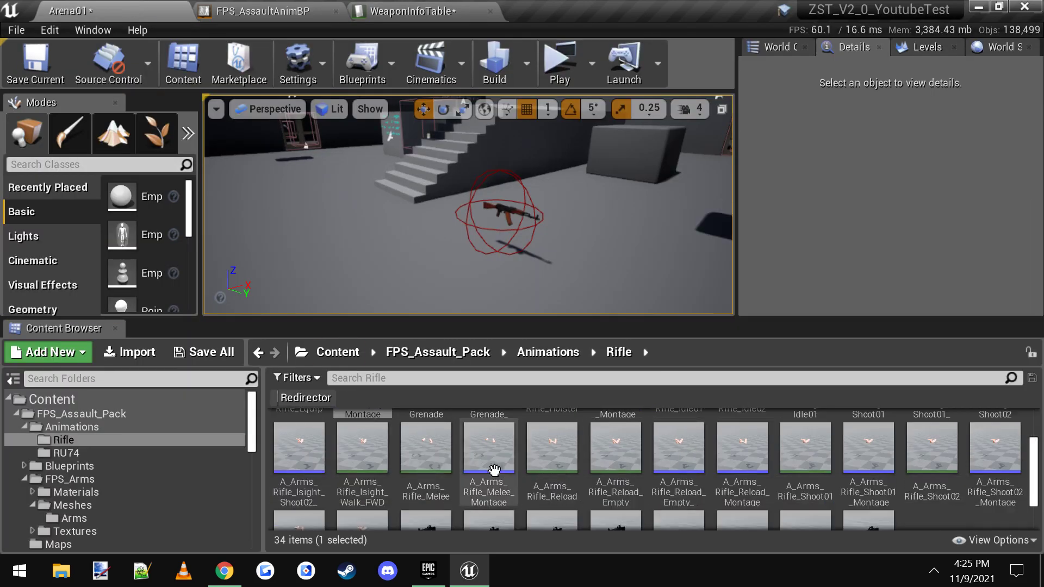
{"action": "left_click", "coordinate": [677, 444]}
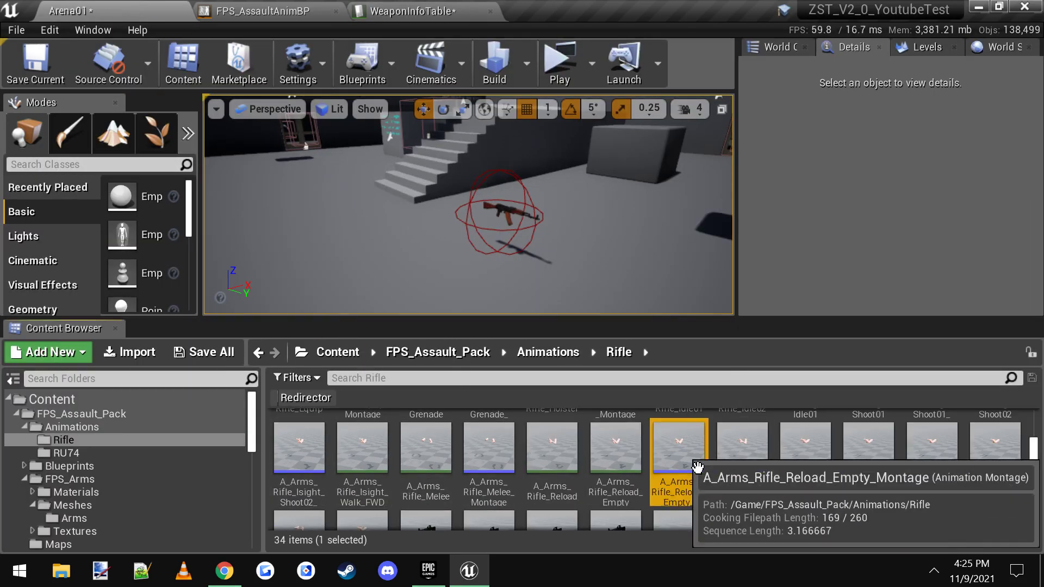
{"action": "left_click", "coordinate": [400, 8]}
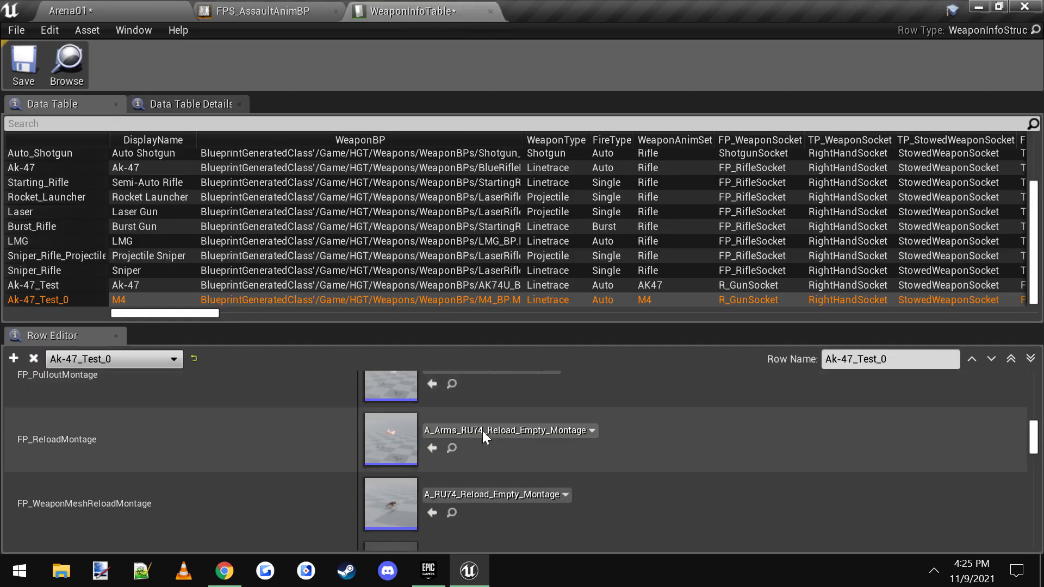
{"action": "left_click", "coordinate": [432, 448]}
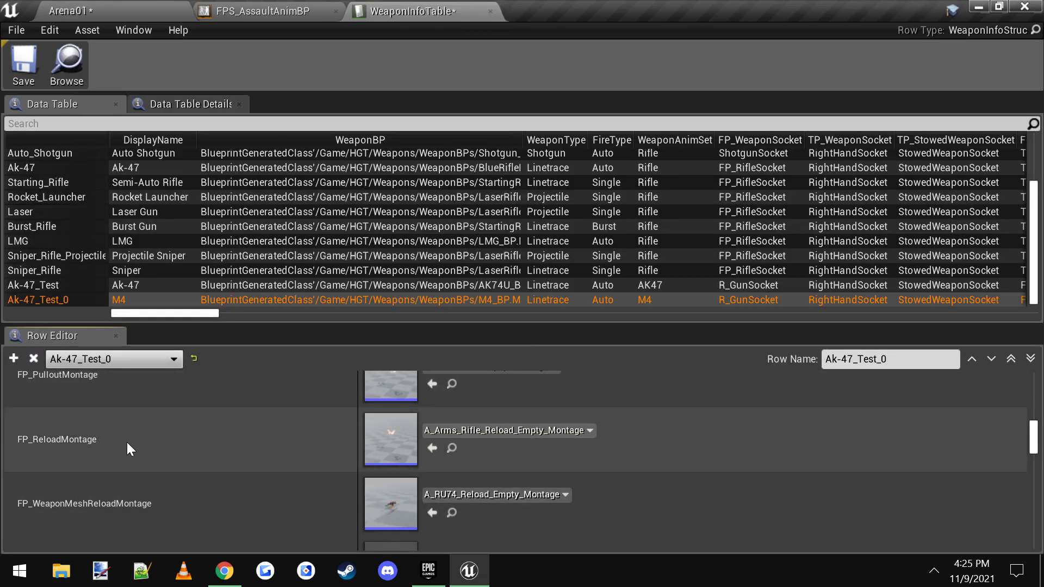
- Set the M4 row's FP_WeaponMeshReloadMontage to A_Rifle_Reload_Empty_Montage, check the remaining fields and save the data table
{"action": "scroll", "coordinate": [295, 499], "scroll_direction": "down", "scroll_amount": 2}
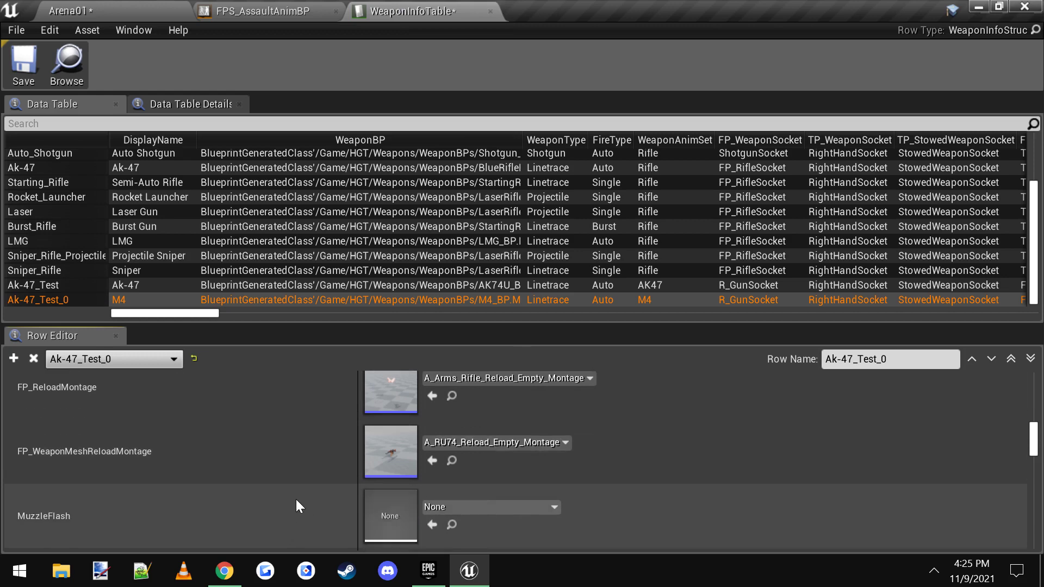
{"action": "left_click", "coordinate": [88, 8]}
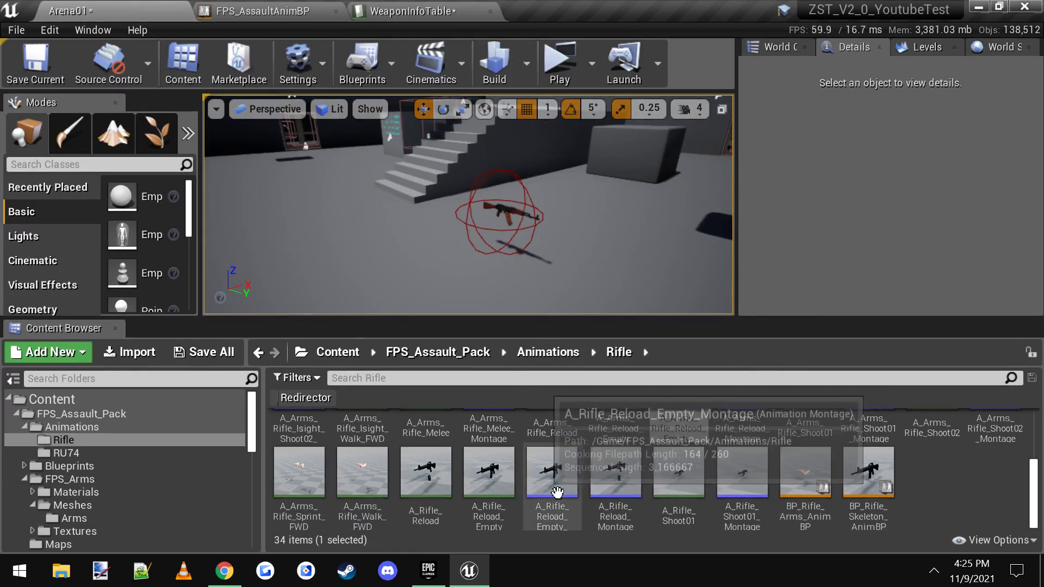
{"action": "left_click", "coordinate": [552, 472]}
{"action": "left_click", "coordinate": [409, 10]}
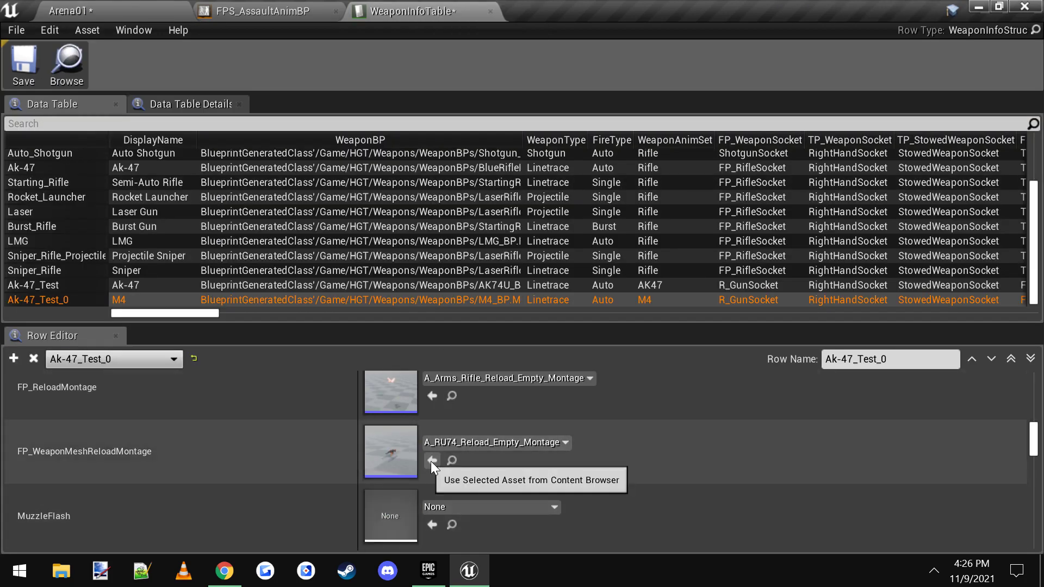
{"action": "left_click", "coordinate": [431, 461]}
{"action": "scroll", "coordinate": [600, 455], "scroll_direction": "down", "scroll_amount": 7}
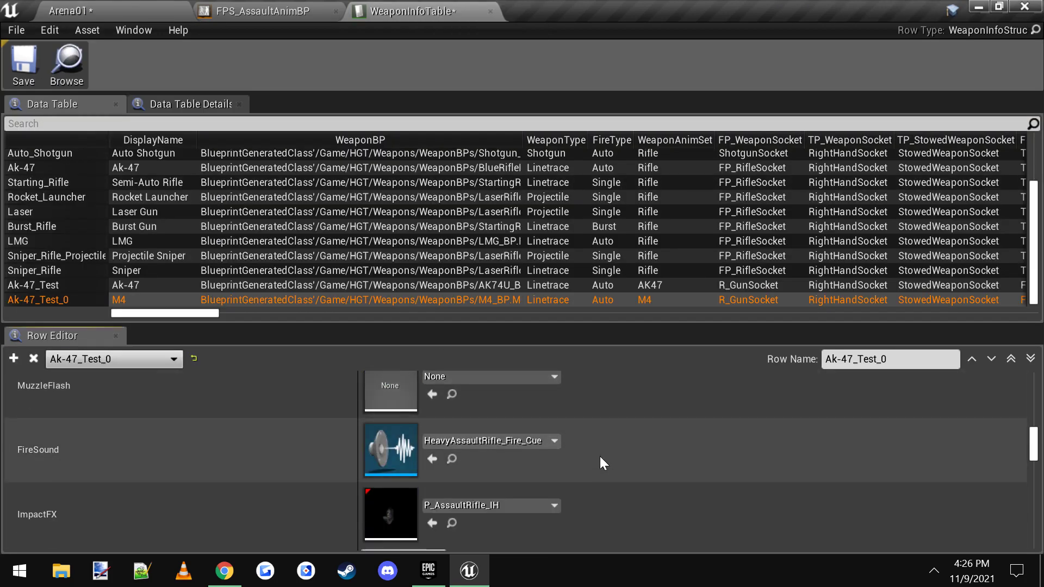
{"action": "scroll", "coordinate": [595, 454], "scroll_direction": "down", "scroll_amount": 5}
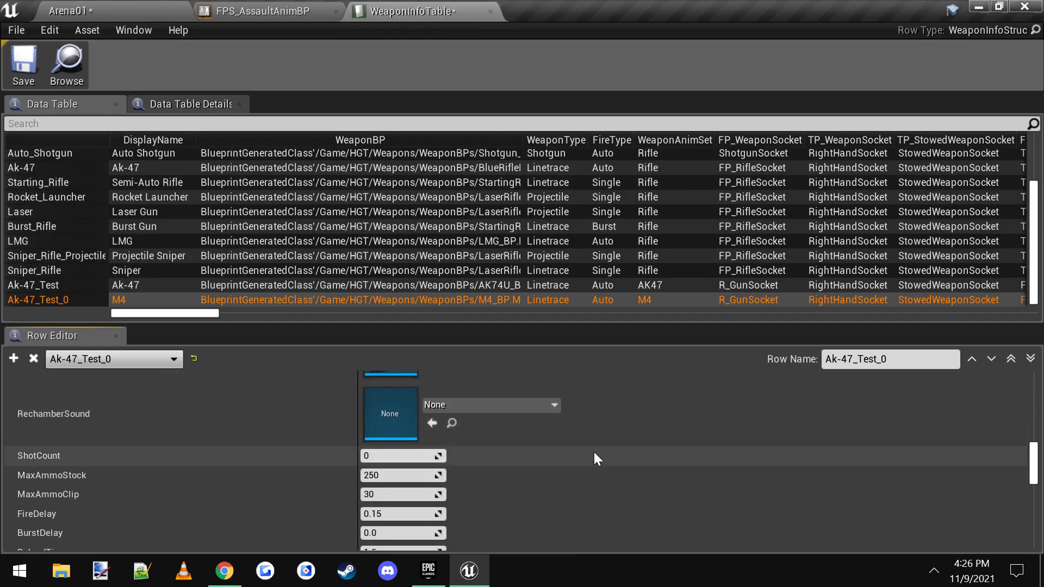
{"action": "scroll", "coordinate": [594, 455], "scroll_direction": "up", "scroll_amount": 4}
{"action": "scroll", "coordinate": [598, 459], "scroll_direction": "down", "scroll_amount": 6}
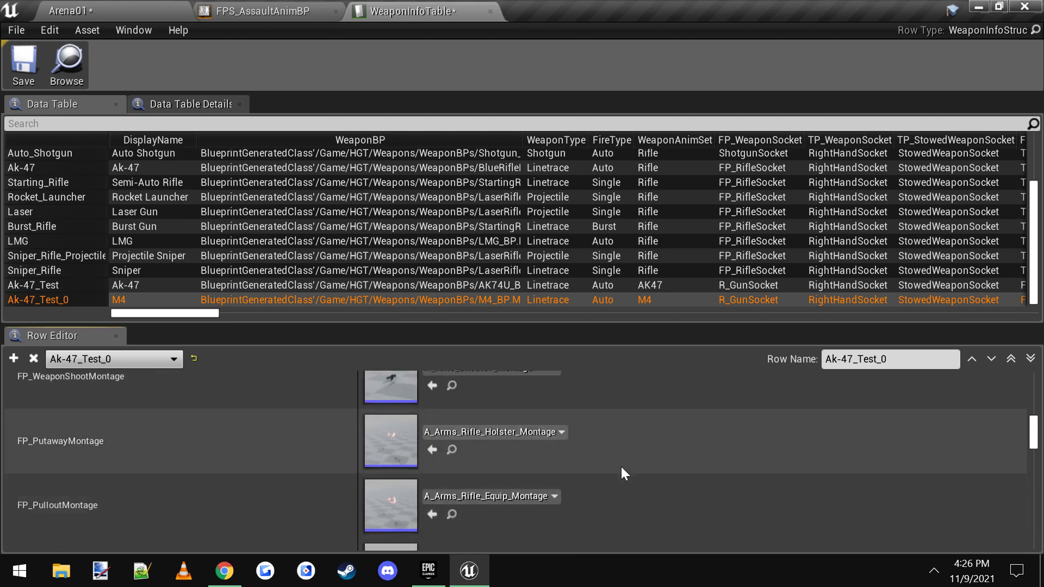
{"action": "scroll", "coordinate": [634, 472], "scroll_direction": "up", "scroll_amount": 15}
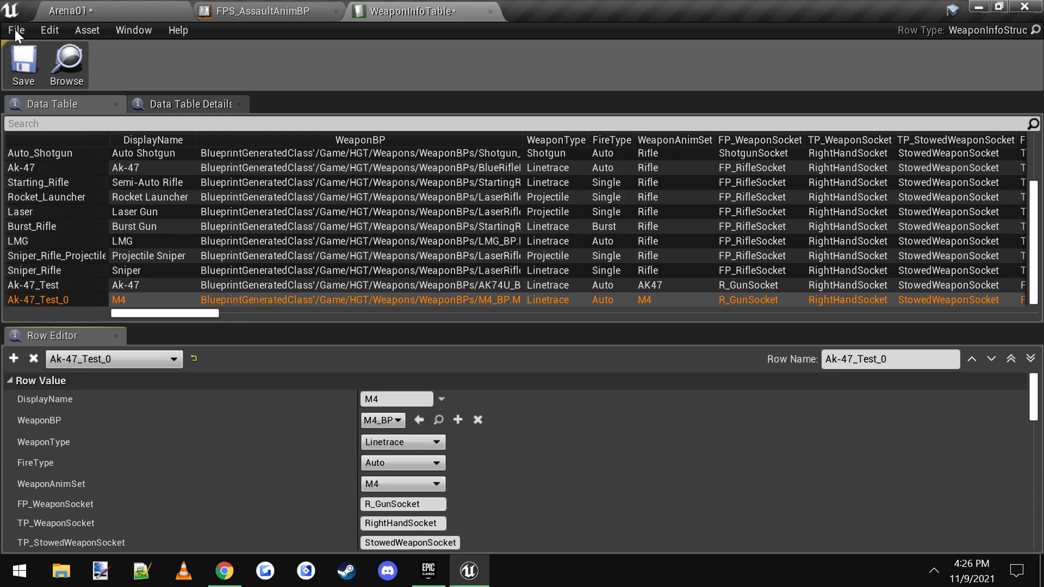
- Duplicate the AK47Locomotion state machine in the AnimGraph of FPS_AssaultAnimBP and place the copy below the original
{"action": "left_click", "coordinate": [245, 8]}
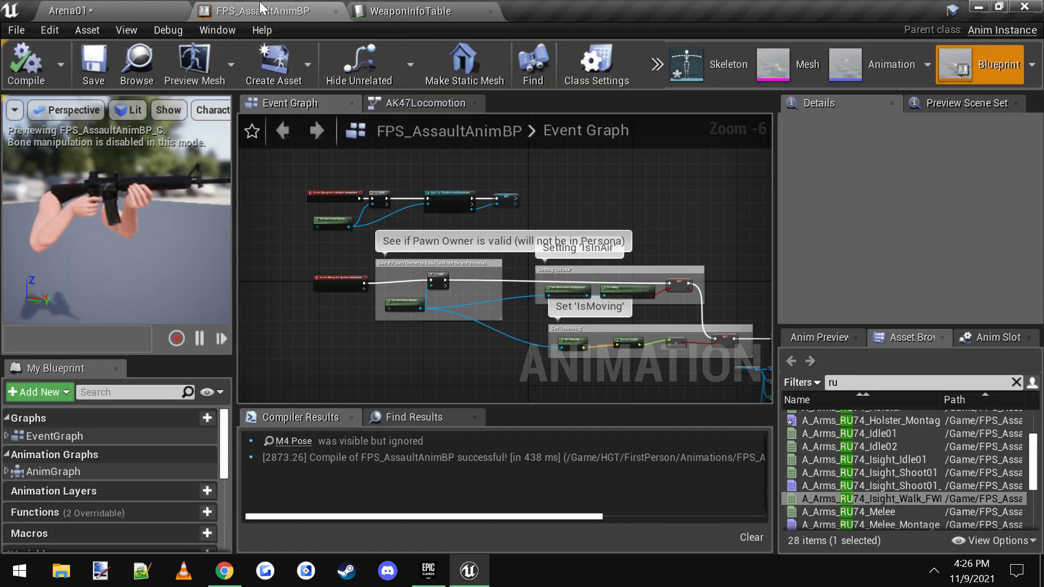
{"action": "left_click", "coordinate": [410, 103]}
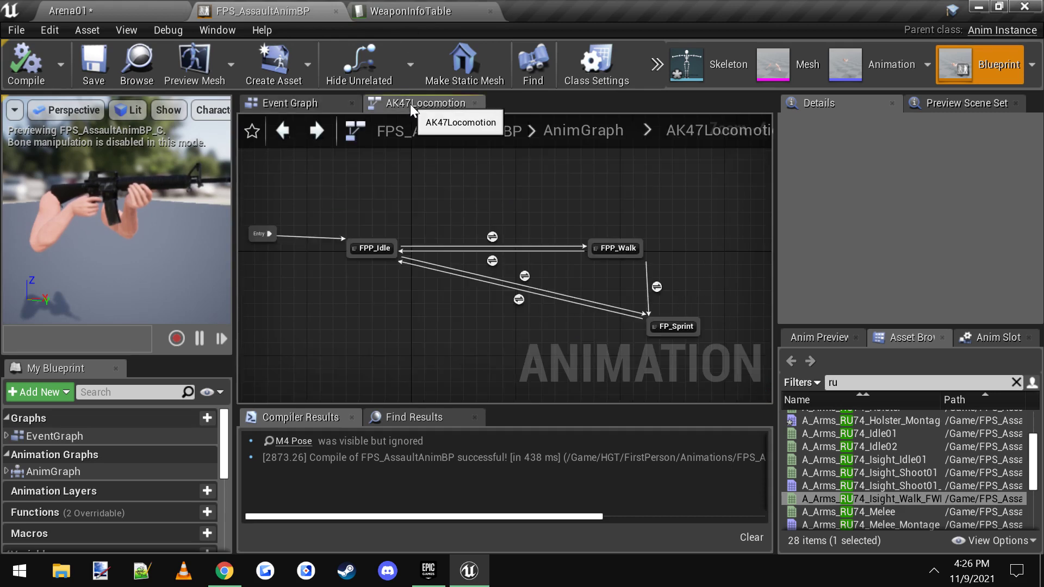
{"action": "left_click", "coordinate": [570, 139]}
{"action": "scroll", "coordinate": [459, 261], "scroll_direction": "up", "scroll_amount": 5}
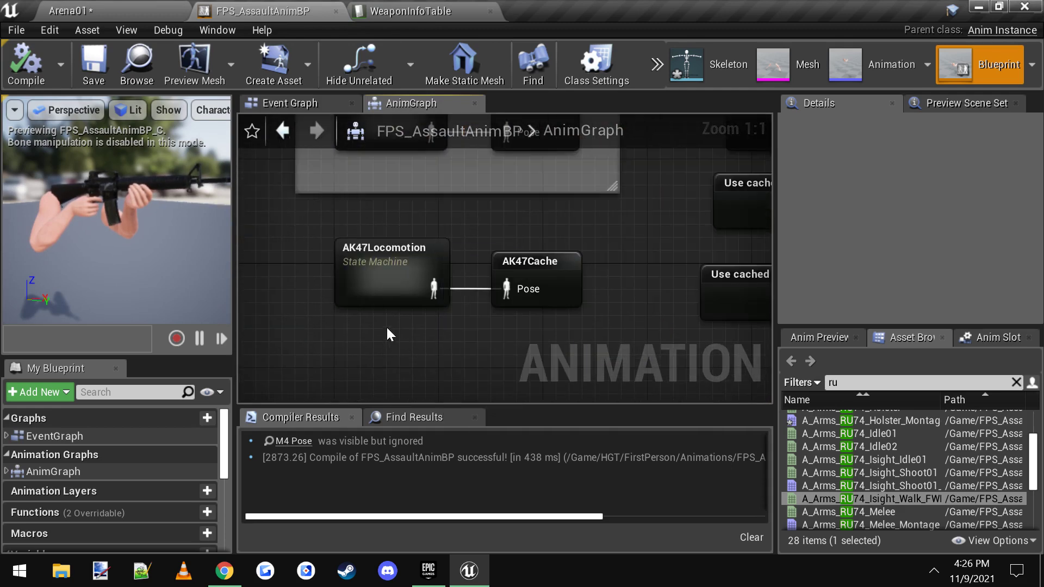
{"action": "left_click_drag", "start_coordinate": [386, 326], "coordinate": [506, 283]}
{"action": "left_click", "coordinate": [443, 249]}
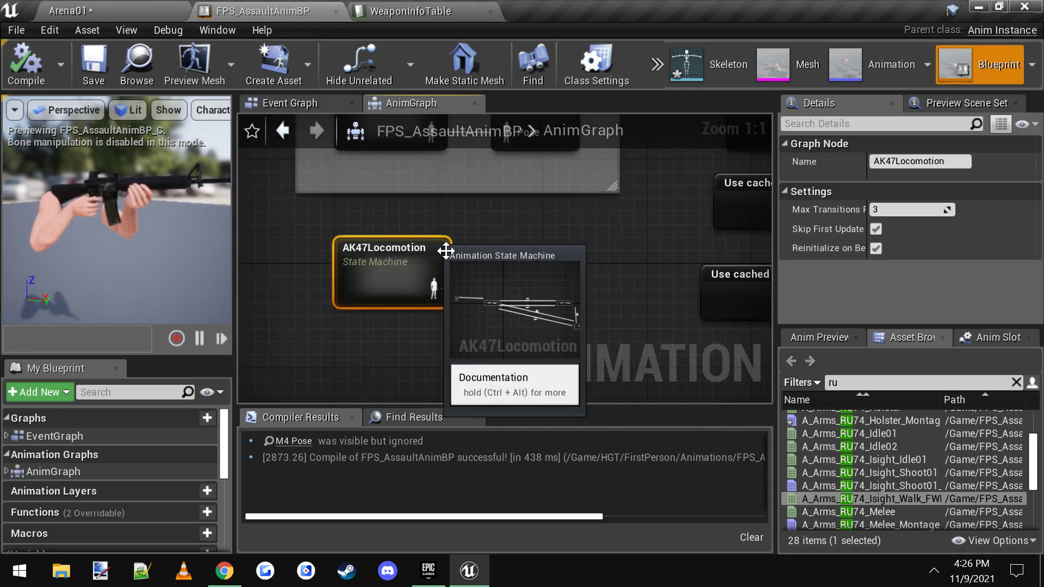
{"action": "right_click_drag", "start_coordinate": [447, 336], "coordinate": [439, 263]}
{"action": "left_click", "coordinate": [383, 294]}
{"action": "key", "text": "ctrl+v"}
{"action": "left_click_drag", "start_coordinate": [446, 321], "coordinate": [407, 306]}
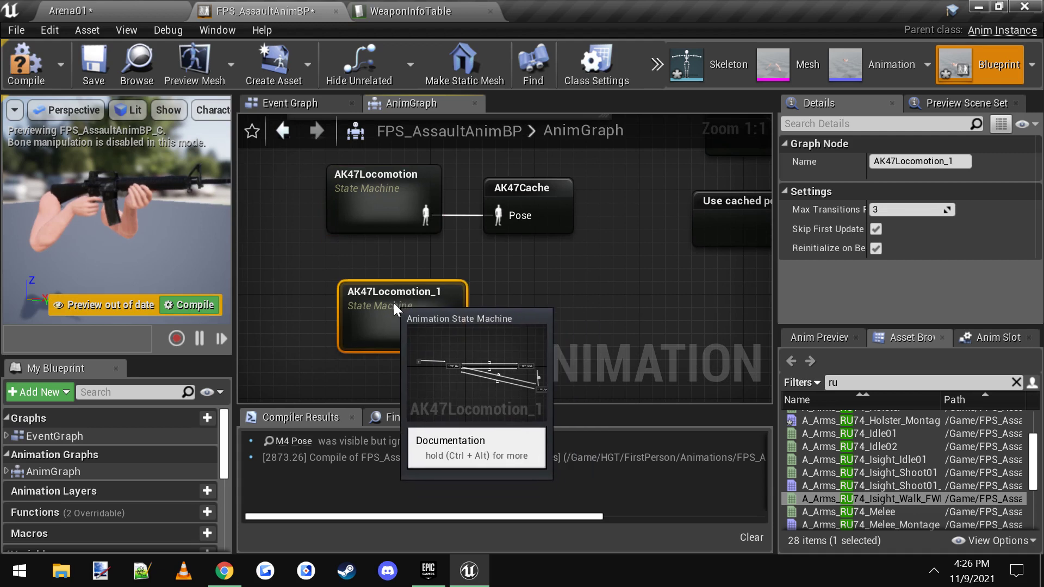
- Rename the duplicated state machine as M4Locomotion
{"action": "left_click", "coordinate": [915, 161]}
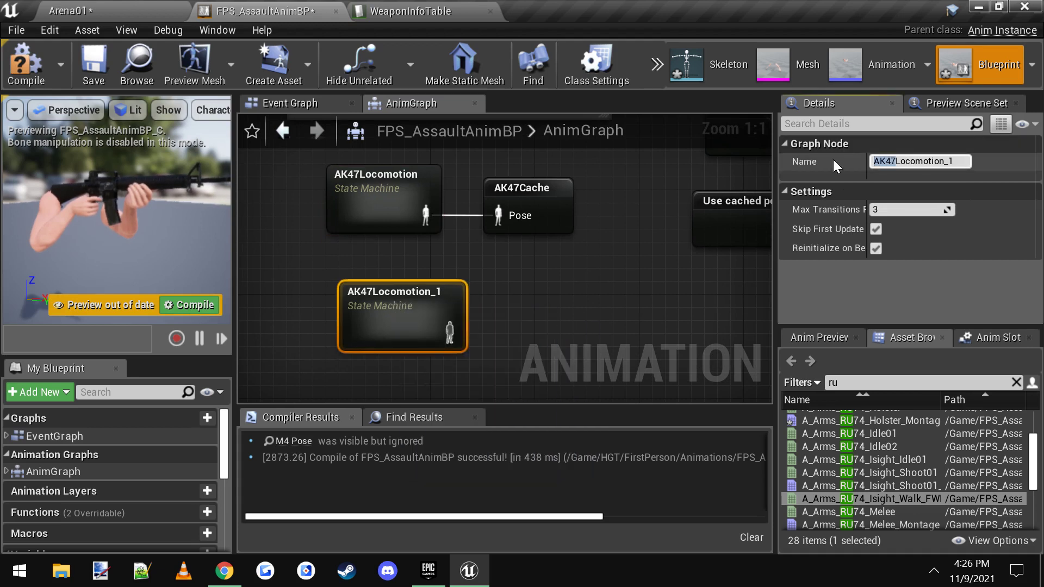
{"action": "type", "text": "M4"}
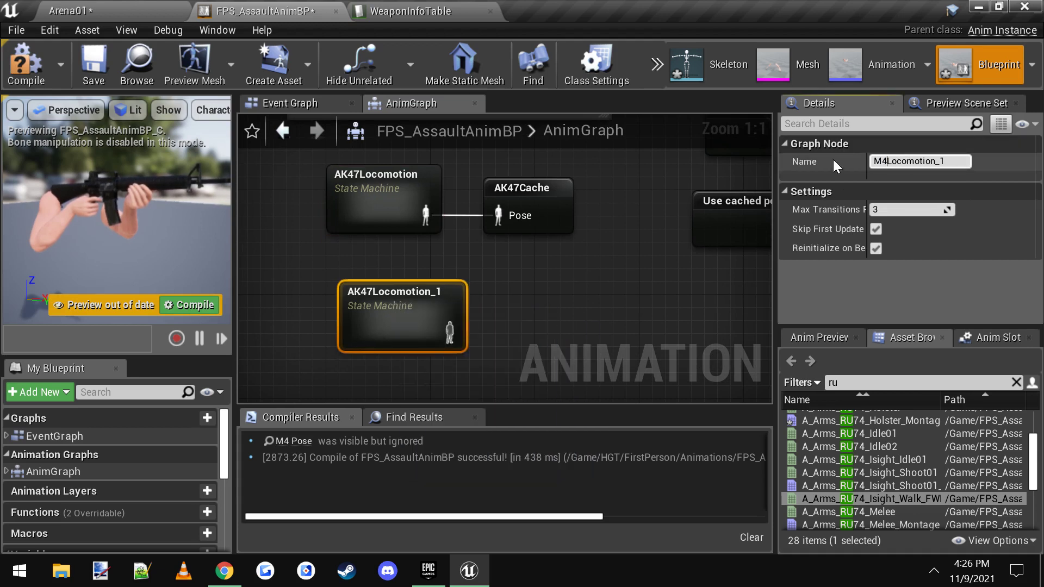
{"action": "key", "text": "End"}
{"action": "key", "text": "BackSpace"}
{"action": "key", "text": "BackSpace"}
{"action": "key", "text": "Return"}
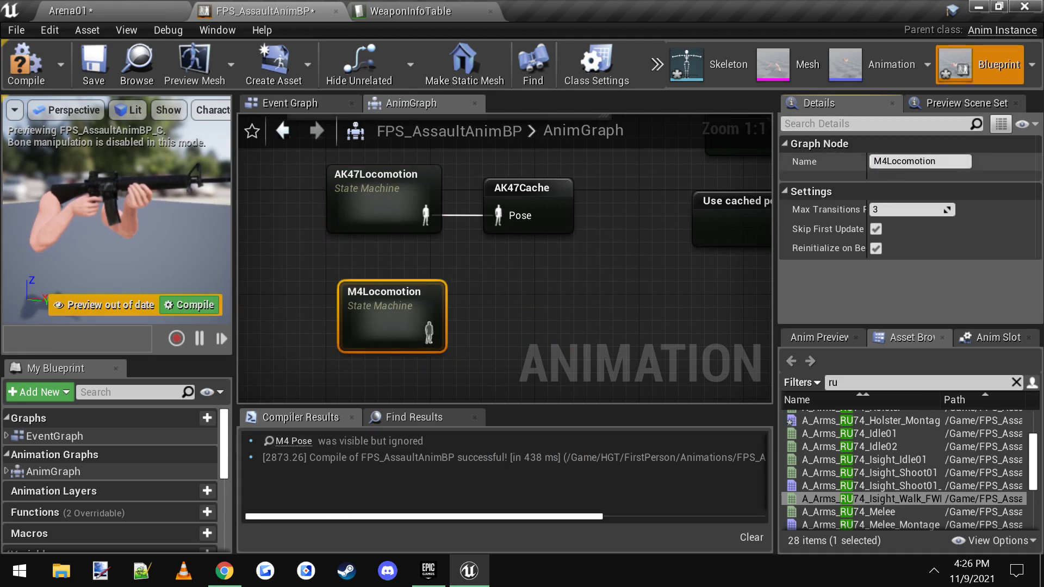
- Save the M4Locomotion output as a new cached pose named M4Cache and line its node up beside the state machine
{"action": "left_click_drag", "start_coordinate": [446, 342], "coordinate": [514, 331]}
{"action": "type", "text": "cah"}
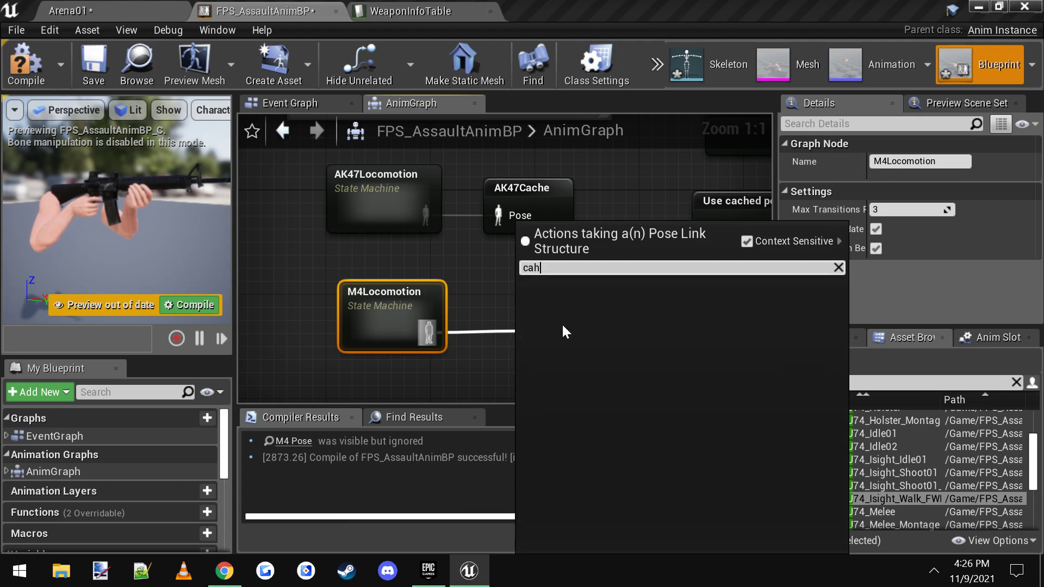
{"action": "key", "text": "BackSpace"}
{"action": "type", "text": "ch"}
{"action": "left_click", "coordinate": [601, 298]}
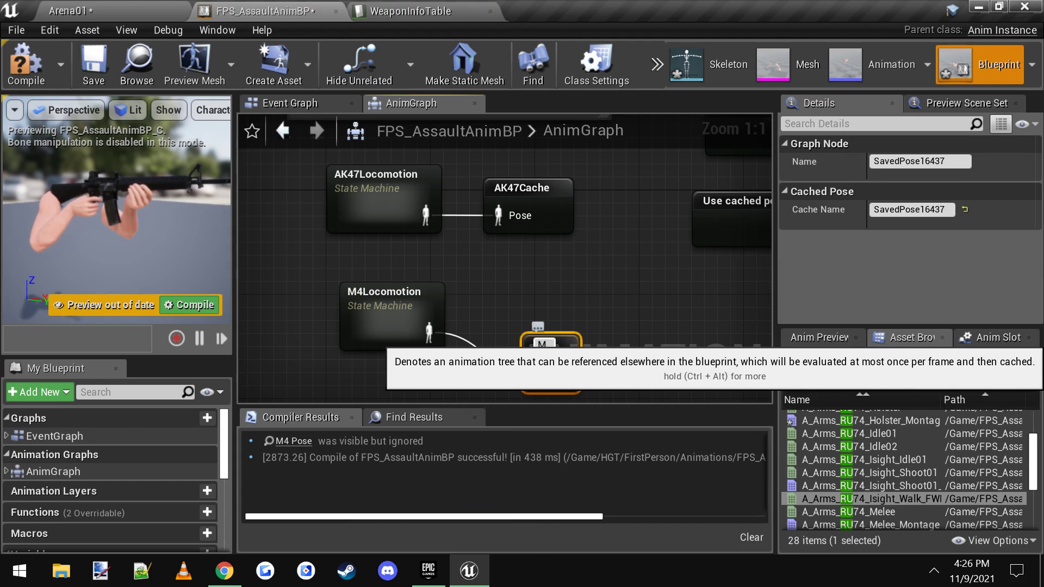
{"action": "type", "text": "M4Cache"}
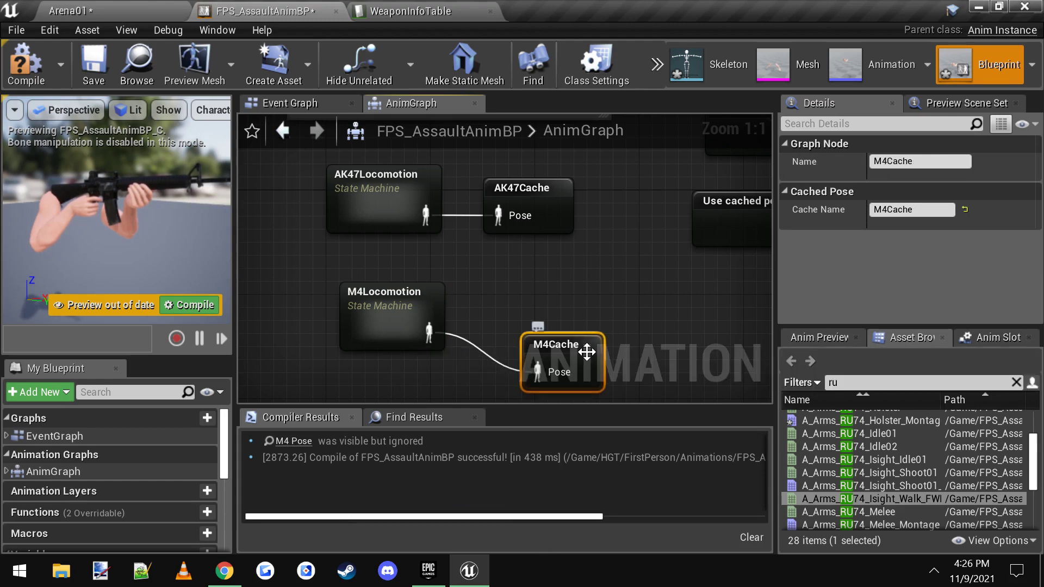
{"action": "left_click_drag", "start_coordinate": [586, 353], "coordinate": [585, 326]}
- Add a Use cached pose 'M4Cache' node and connect it to the M4 Pose input of the Blend Poses (WeaponAnims_Enum) node
{"action": "scroll", "coordinate": [566, 308], "scroll_direction": "down", "scroll_amount": 2}
{"action": "right_click_drag", "start_coordinate": [577, 291], "coordinate": [379, 310]}
{"action": "right_click_drag", "start_coordinate": [612, 200], "coordinate": [524, 222]}
{"action": "right_click_drag", "start_coordinate": [430, 343], "coordinate": [471, 292]}
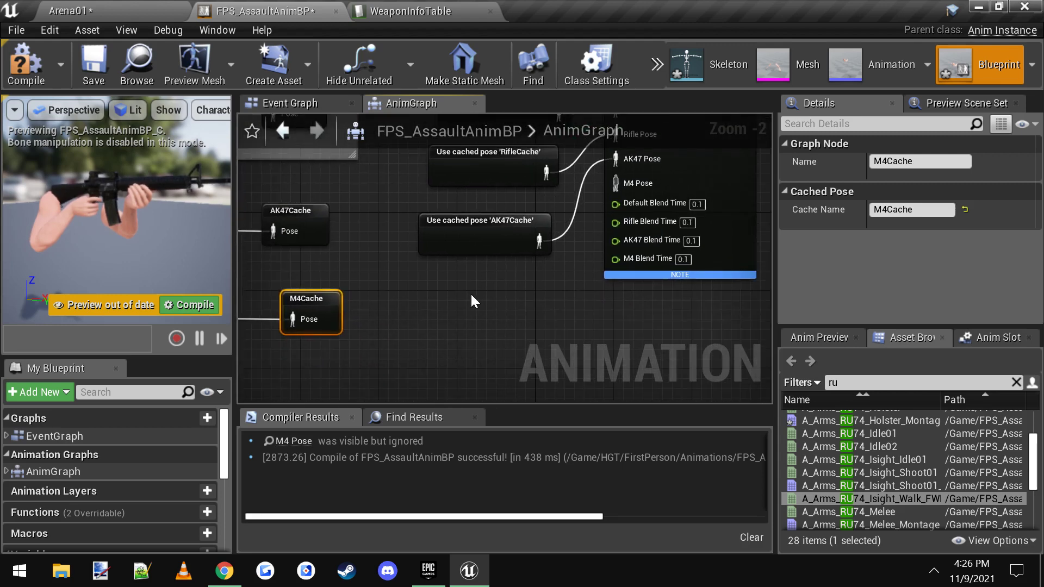
{"action": "left_click", "coordinate": [469, 294]}
{"action": "right_click", "coordinate": [467, 294]}
{"action": "type", "text": "m4cha"}
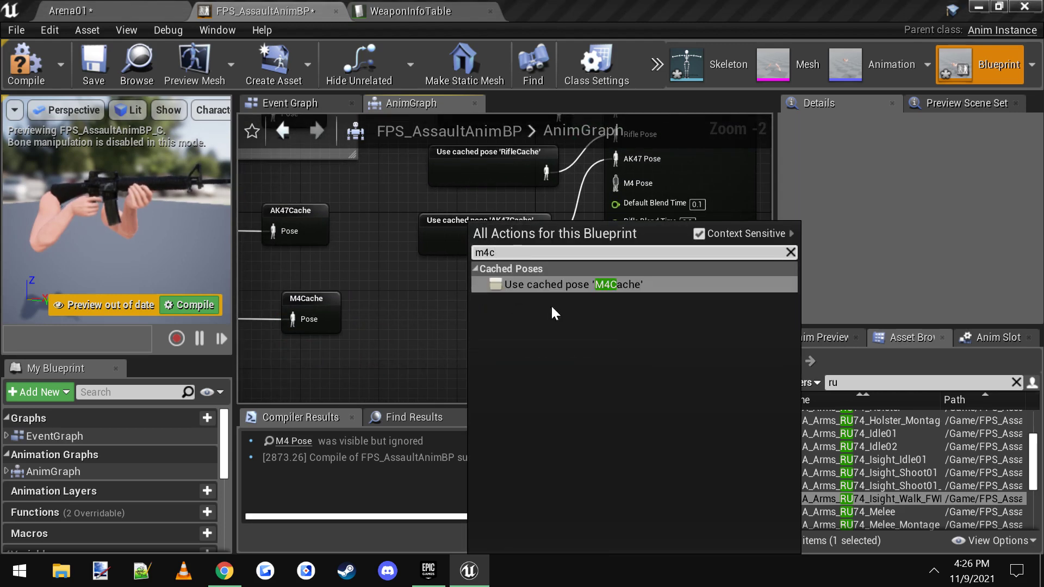
{"action": "left_click", "coordinate": [549, 283]}
{"action": "left_click_drag", "start_coordinate": [581, 325], "coordinate": [611, 181]}
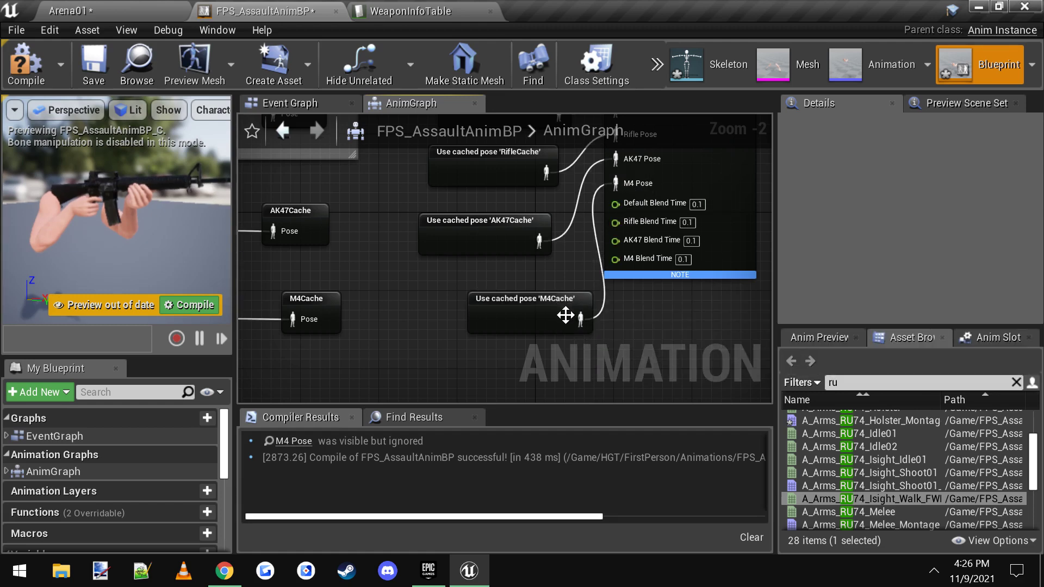
{"action": "left_click_drag", "start_coordinate": [560, 300], "coordinate": [541, 279]}
- Open the FPP_Idle state inside the M4Locomotion state machine
{"action": "scroll", "coordinate": [540, 279], "scroll_direction": "down", "scroll_amount": 1}
{"action": "right_click_drag", "start_coordinate": [576, 241], "coordinate": [546, 329]}
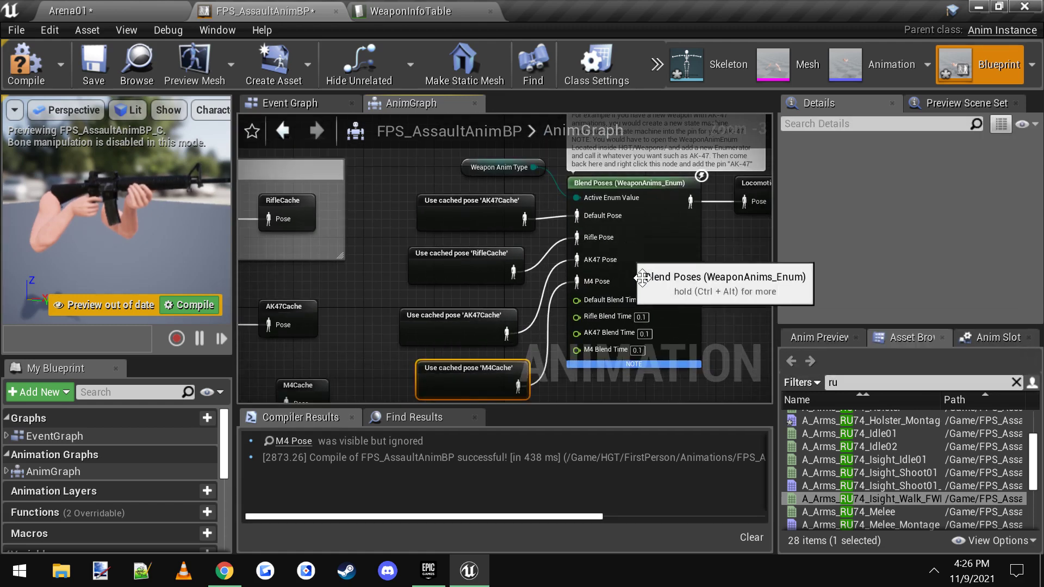
{"action": "right_click_drag", "start_coordinate": [576, 263], "coordinate": [626, 259]}
{"action": "right_click_drag", "start_coordinate": [517, 289], "coordinate": [510, 272]}
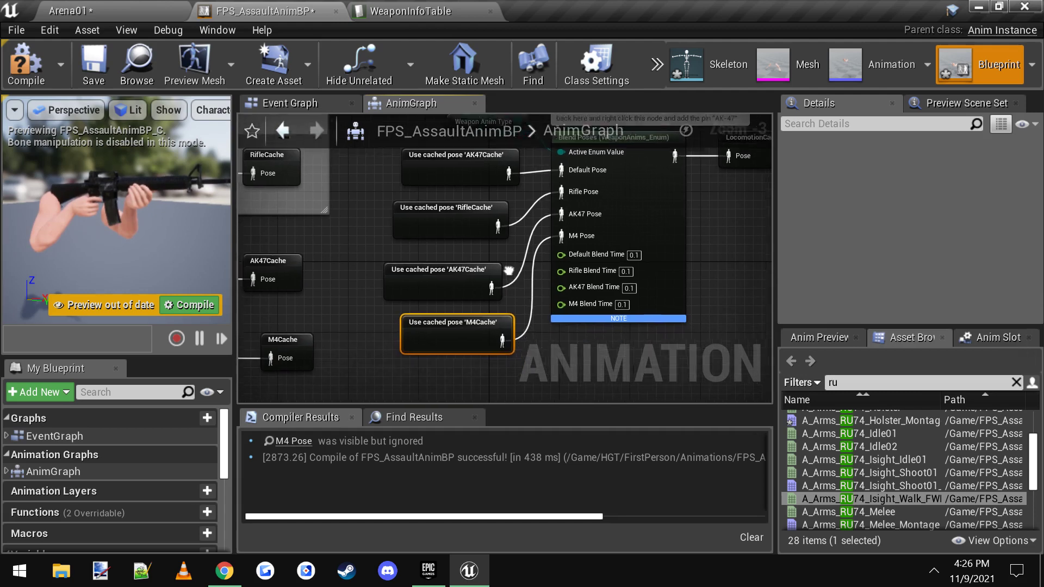
{"action": "right_click_drag", "start_coordinate": [441, 266], "coordinate": [582, 232]}
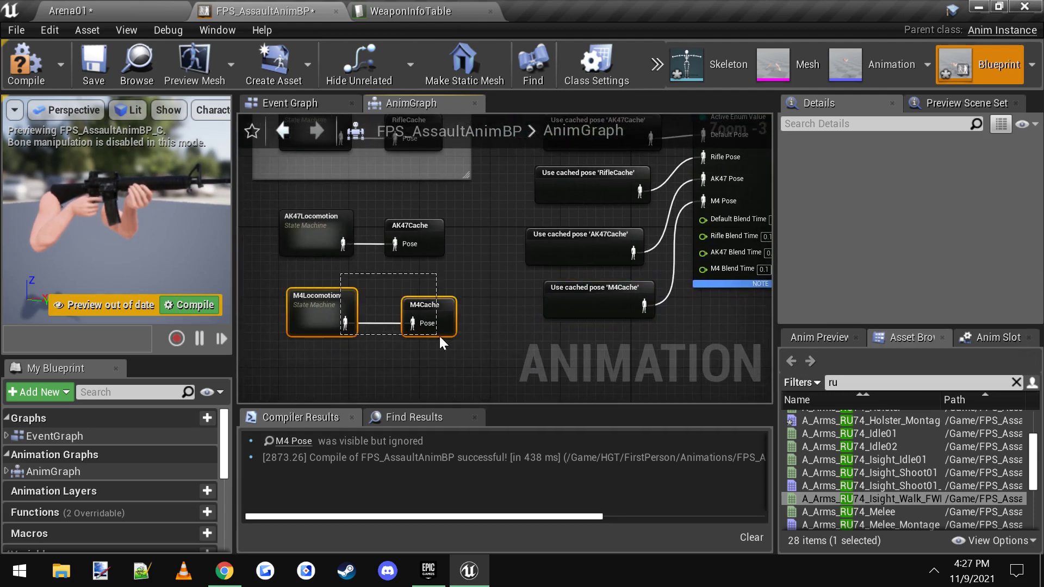
{"action": "right_click_drag", "start_coordinate": [345, 303], "coordinate": [384, 268]}
{"action": "left_click", "coordinate": [385, 279]}
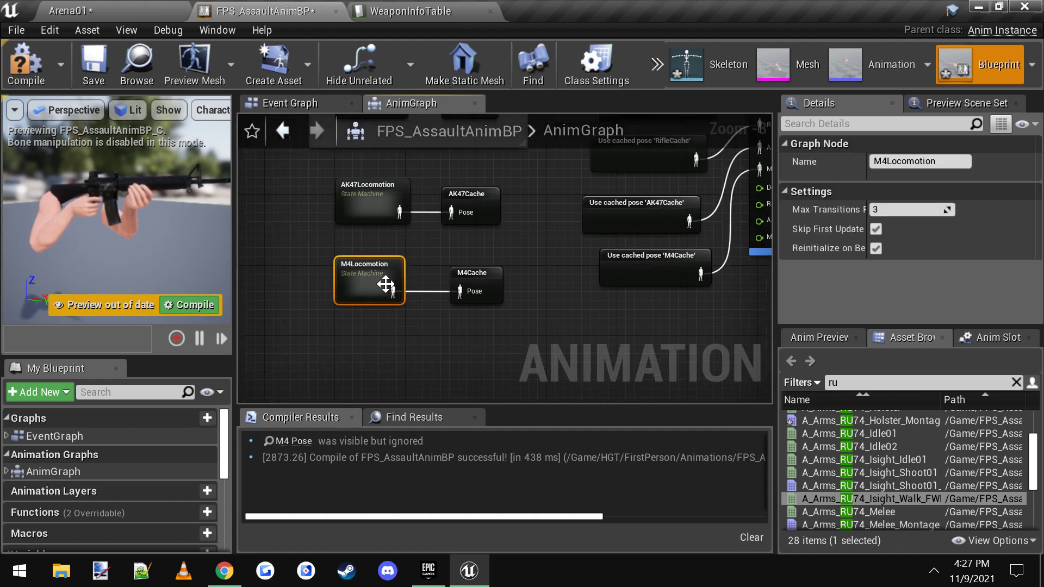
{"action": "double_click", "coordinate": [385, 284]}
{"action": "scroll", "coordinate": [468, 220], "scroll_direction": "up", "scroll_amount": 2}
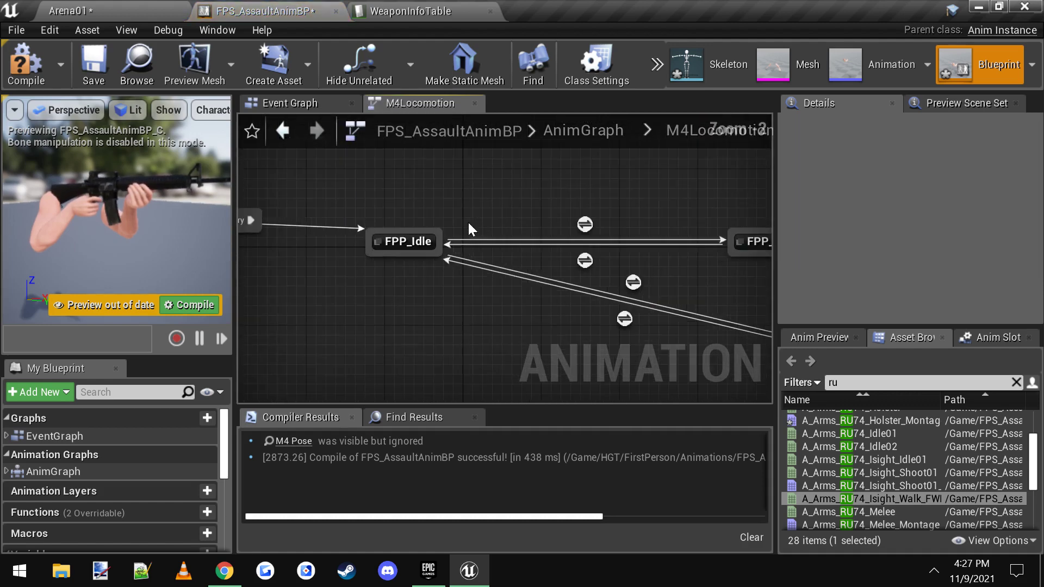
{"action": "double_click", "coordinate": [413, 241]}
{"action": "right_click_drag", "start_coordinate": [414, 242], "coordinate": [560, 321]}
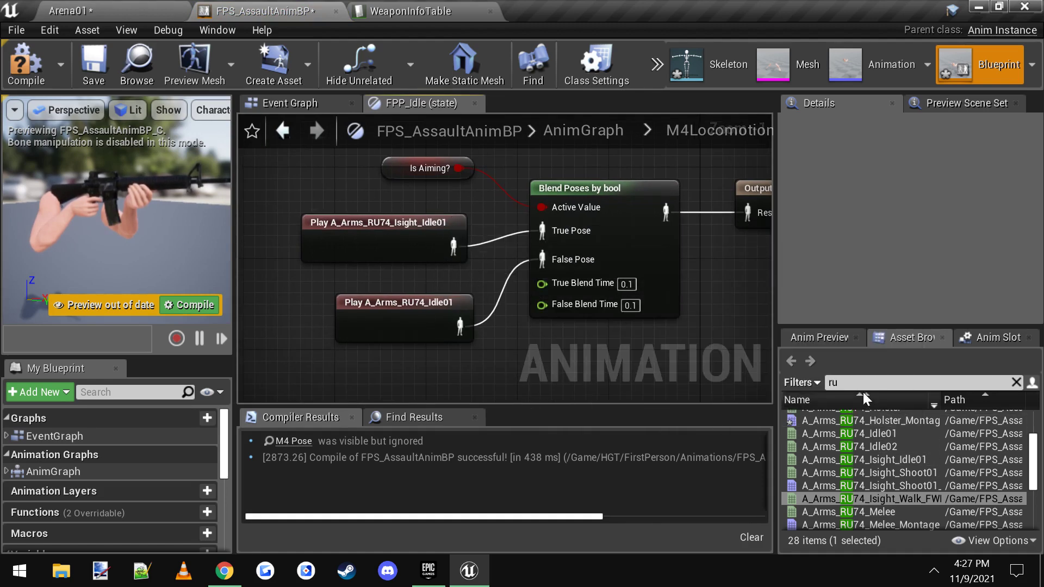
- Check the Rifle animation names in the Arena01 level's content folder and filter the anim blueprint's asset list by a_arms_rifle
{"action": "left_click", "coordinate": [81, 9]}
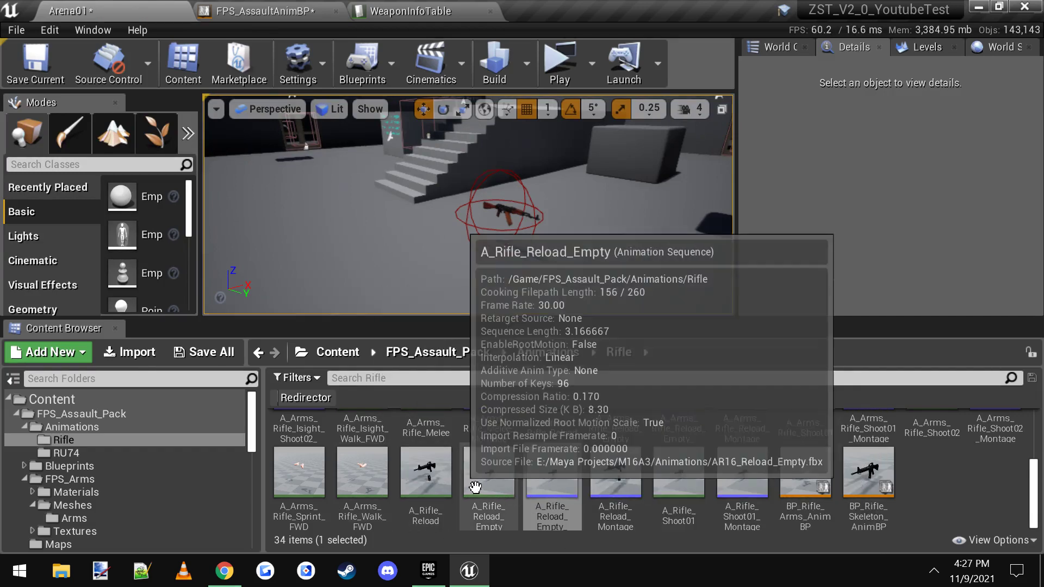
{"action": "scroll", "coordinate": [479, 484], "scroll_direction": "up", "scroll_amount": 3}
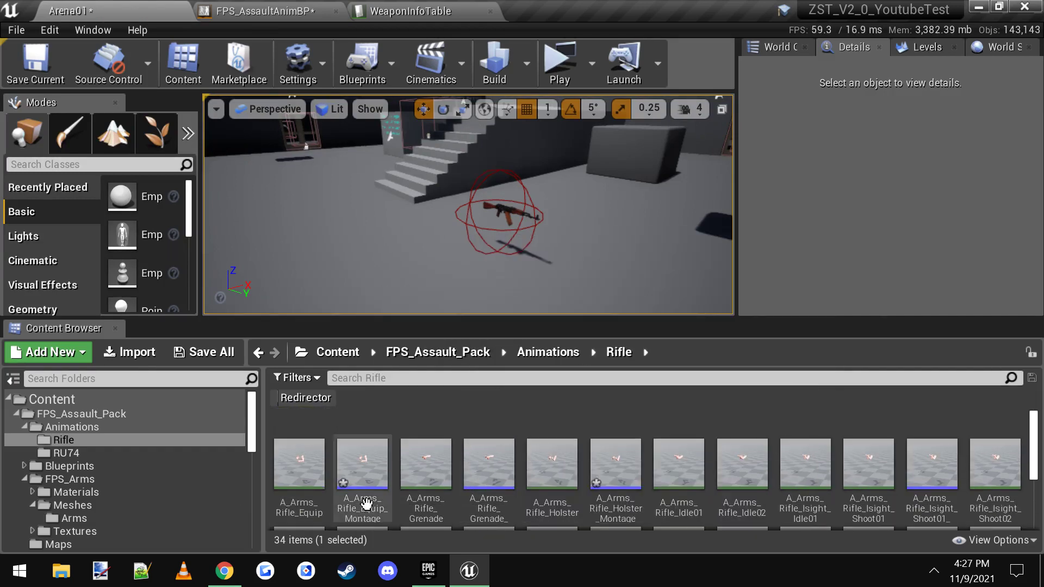
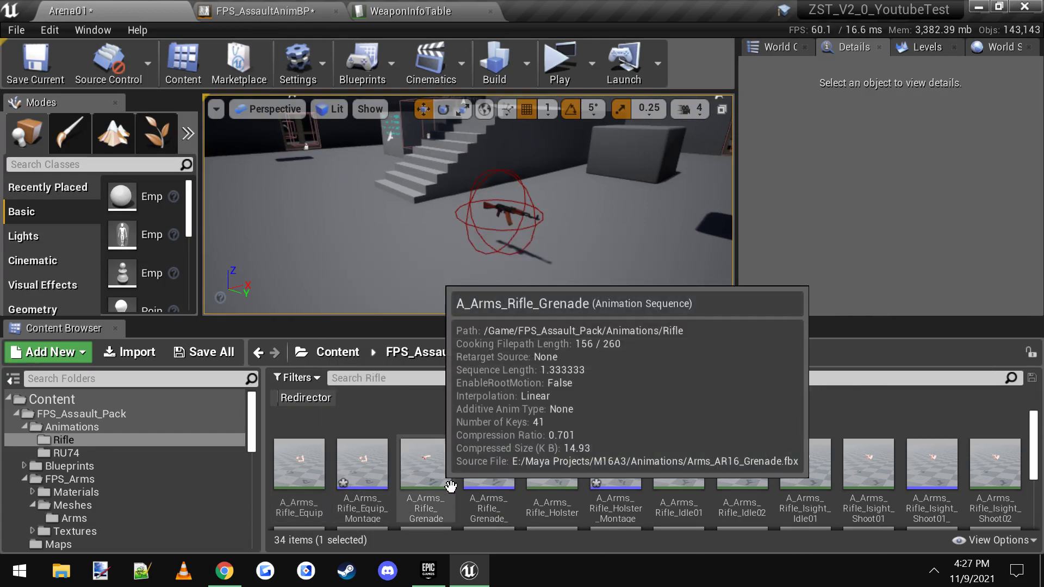
{"action": "left_click", "coordinate": [245, 8]}
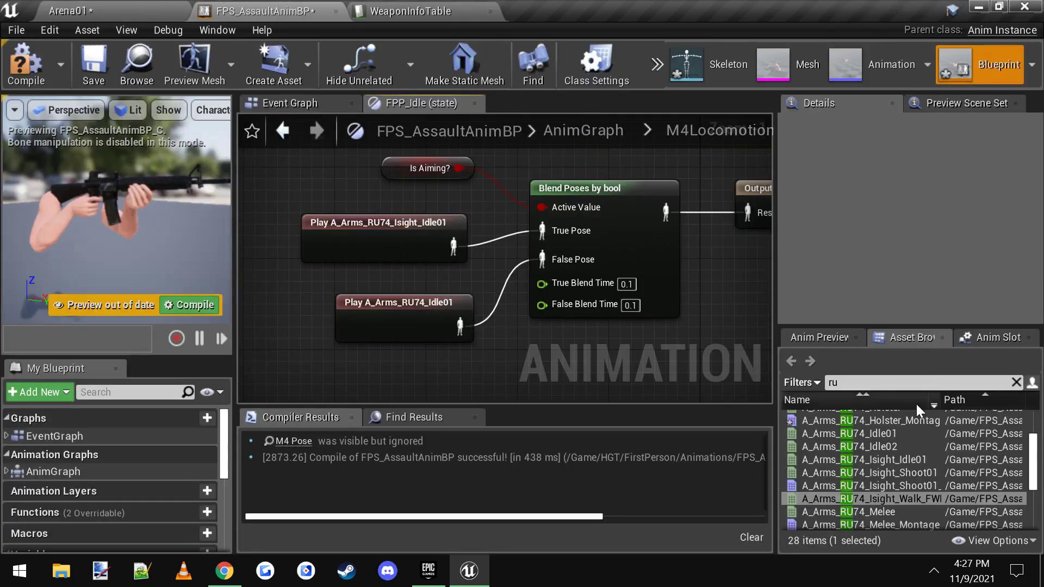
{"action": "key", "text": "ctrl+a"}
{"action": "type", "text": "a_a"}
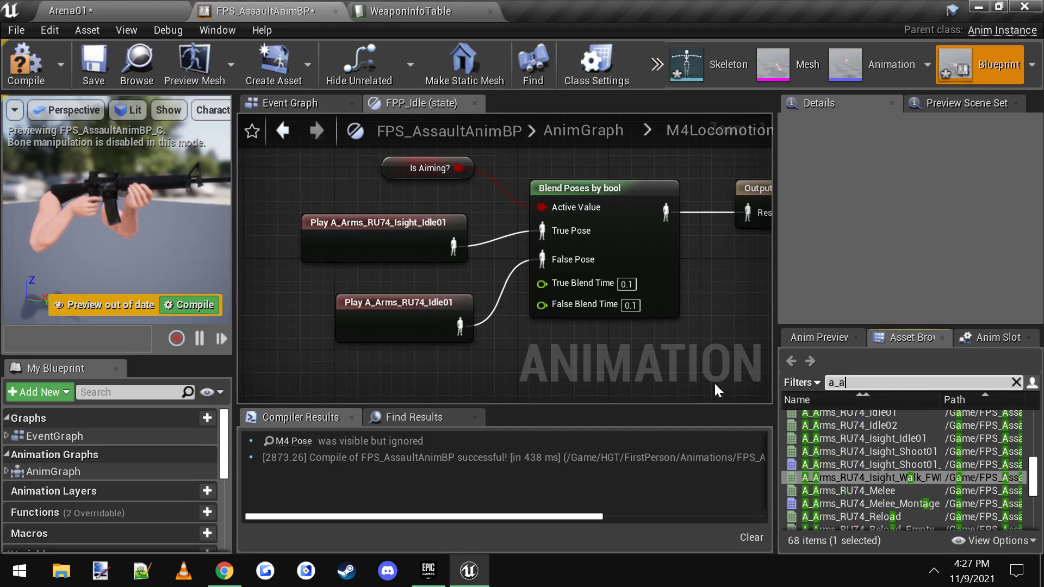
{"action": "type", "text": "rms_rifle"}
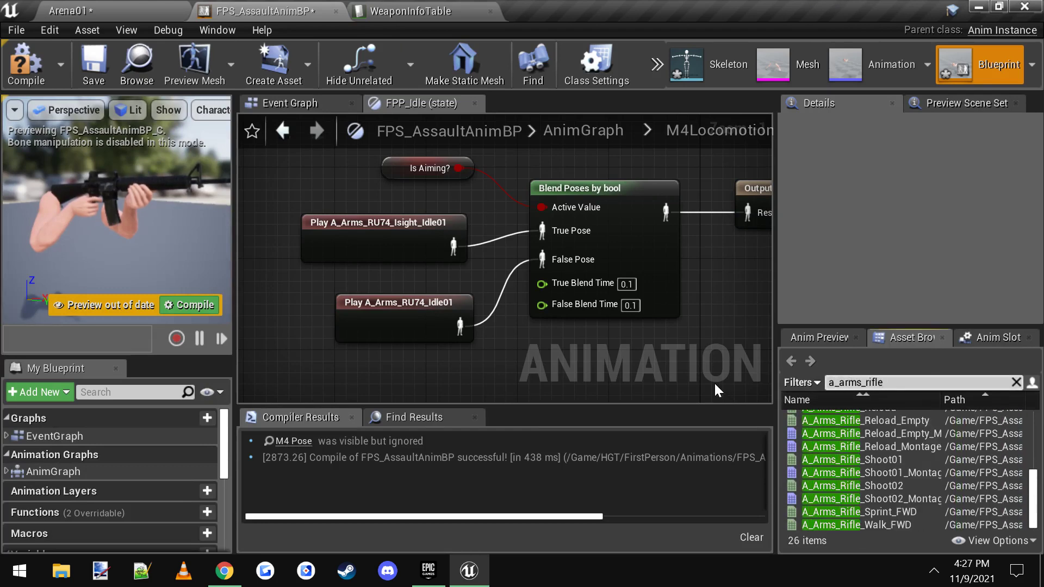
- In FPP_Idle, replace both RU74 animations with A_Arms_Rifle_Idle01 on False Pose and A_Arms_Rifle_Isight_Idle01 on True Pose
{"action": "scroll", "coordinate": [923, 478], "scroll_direction": "up", "scroll_amount": 1}
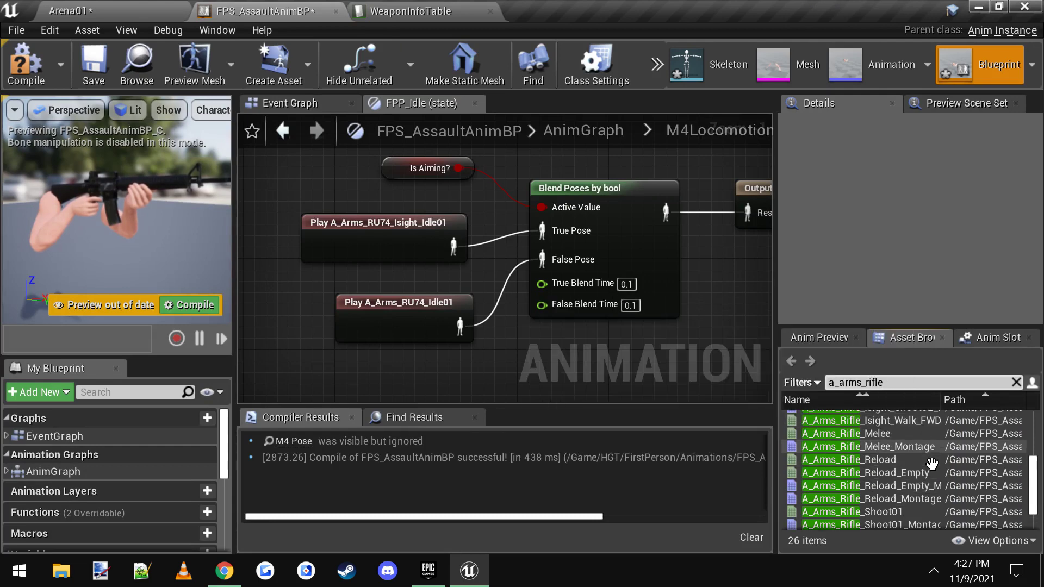
{"action": "scroll", "coordinate": [932, 463], "scroll_direction": "up", "scroll_amount": 4}
{"action": "left_click_drag", "start_coordinate": [859, 433], "coordinate": [471, 348]}
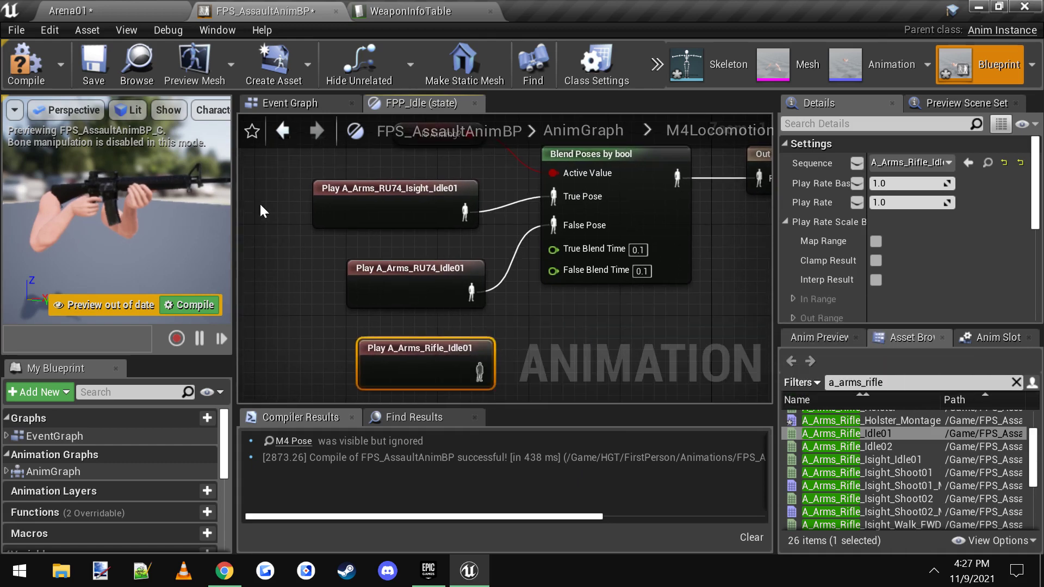
{"action": "left_click_drag", "start_coordinate": [260, 202], "coordinate": [488, 318]}
{"action": "key", "text": "Delete"}
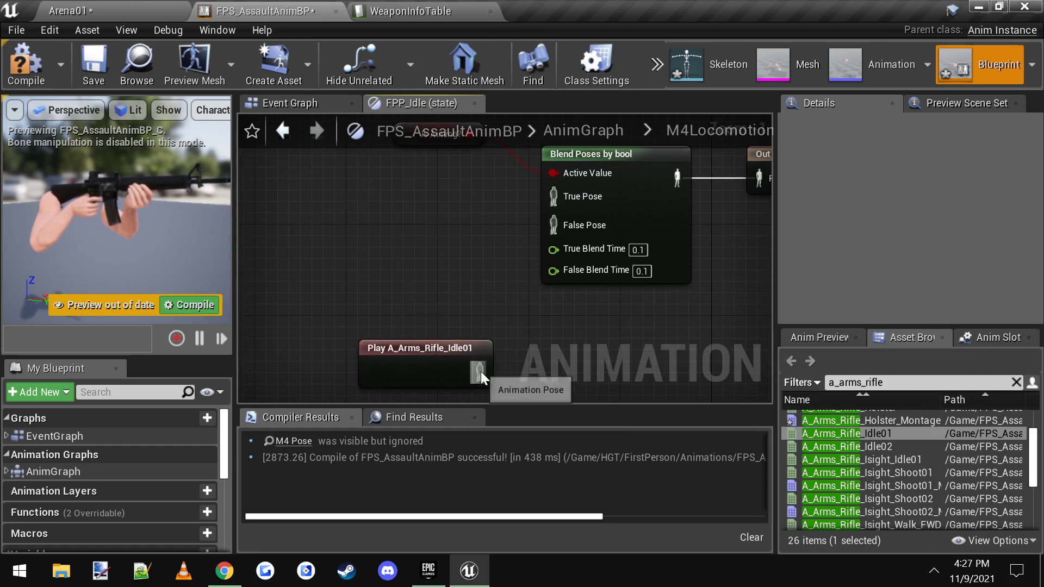
{"action": "left_click_drag", "start_coordinate": [481, 371], "coordinate": [553, 227]}
{"action": "left_click_drag", "start_coordinate": [456, 352], "coordinate": [430, 283]}
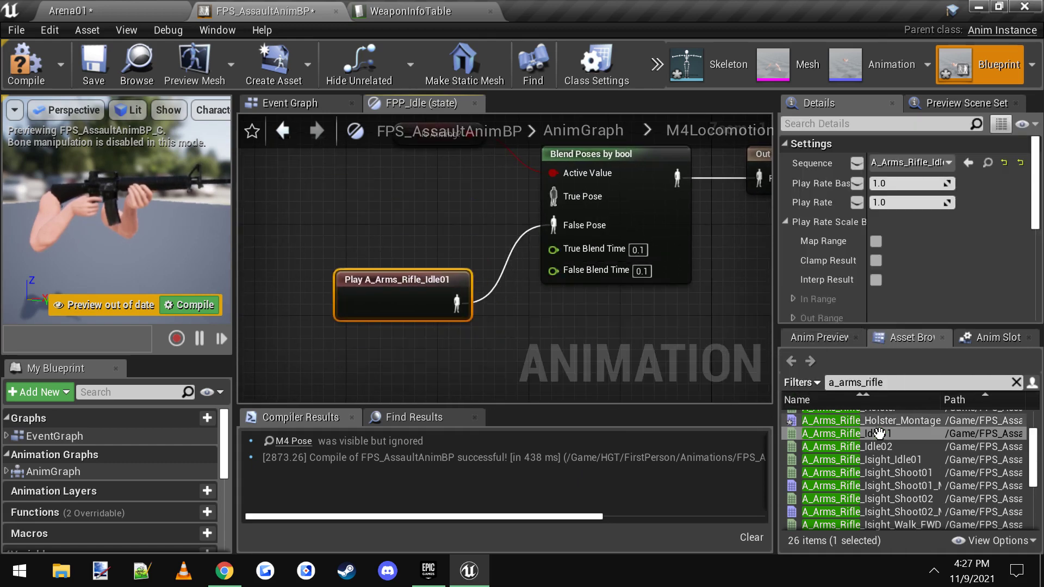
{"action": "left_click_drag", "start_coordinate": [919, 459], "coordinate": [285, 188]}
{"action": "right_click_drag", "start_coordinate": [554, 201], "coordinate": [417, 217]}
- Open the FPP_Walk state of M4Locomotion and delete its two RU74 walk animation nodes
{"action": "key", "text": "alt+Left"}
{"action": "right_click_drag", "start_coordinate": [593, 296], "coordinate": [504, 245]}
{"action": "left_click", "coordinate": [524, 231]}
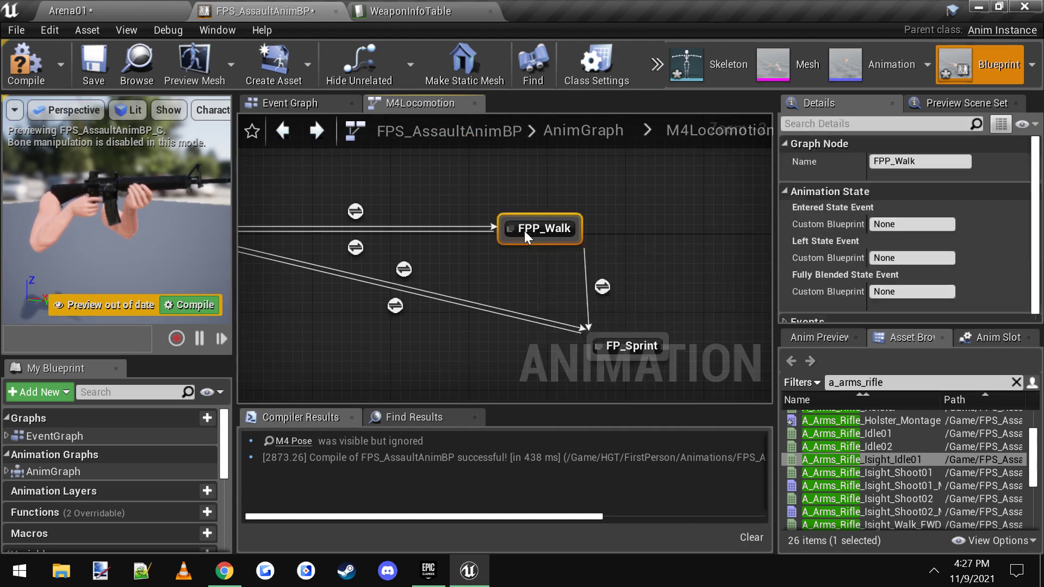
{"action": "double_click", "coordinate": [524, 231]}
{"action": "right_click_drag", "start_coordinate": [455, 304], "coordinate": [484, 236]}
{"action": "left_click_drag", "start_coordinate": [305, 325], "coordinate": [407, 217]}
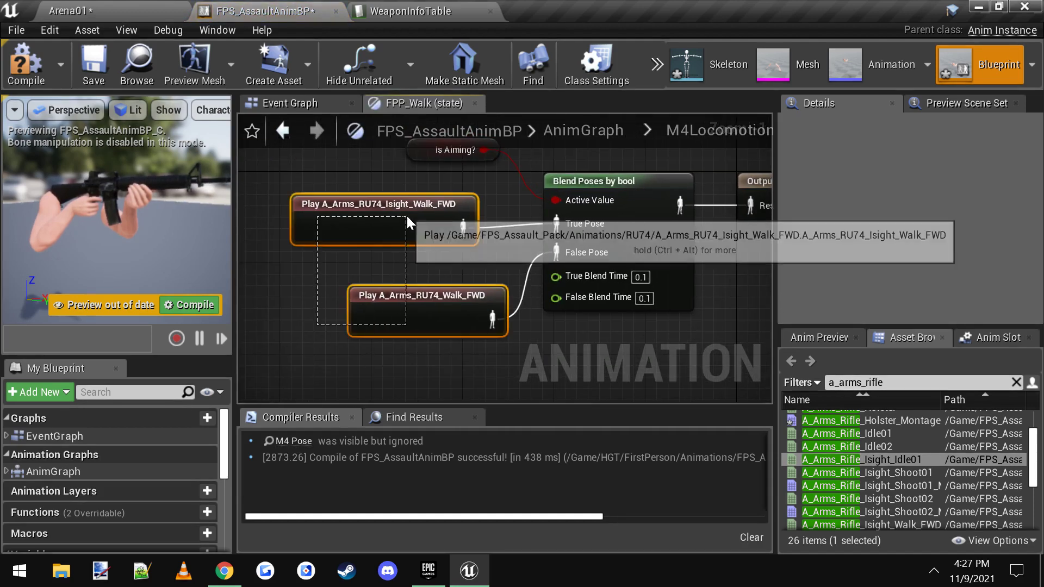
{"action": "key", "text": "Delete"}
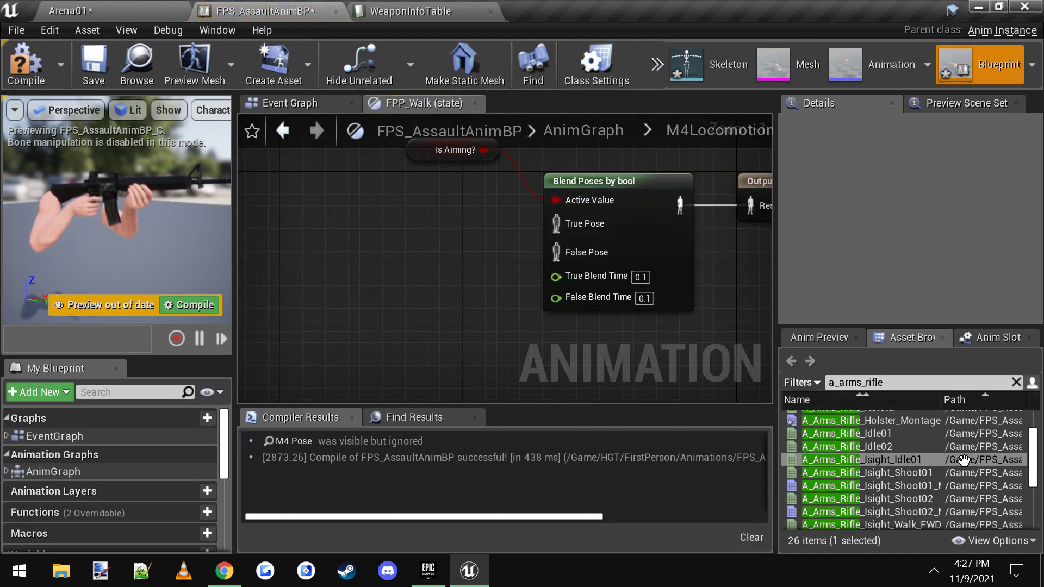
- Connect A_Arms_Rifle_Isight_Walk_FWD to True Pose and A_Arms_Rifle_Walk_FWD to False Pose of the FPP_Walk blend node
{"action": "scroll", "coordinate": [870, 468], "scroll_direction": "down", "scroll_amount": 3}
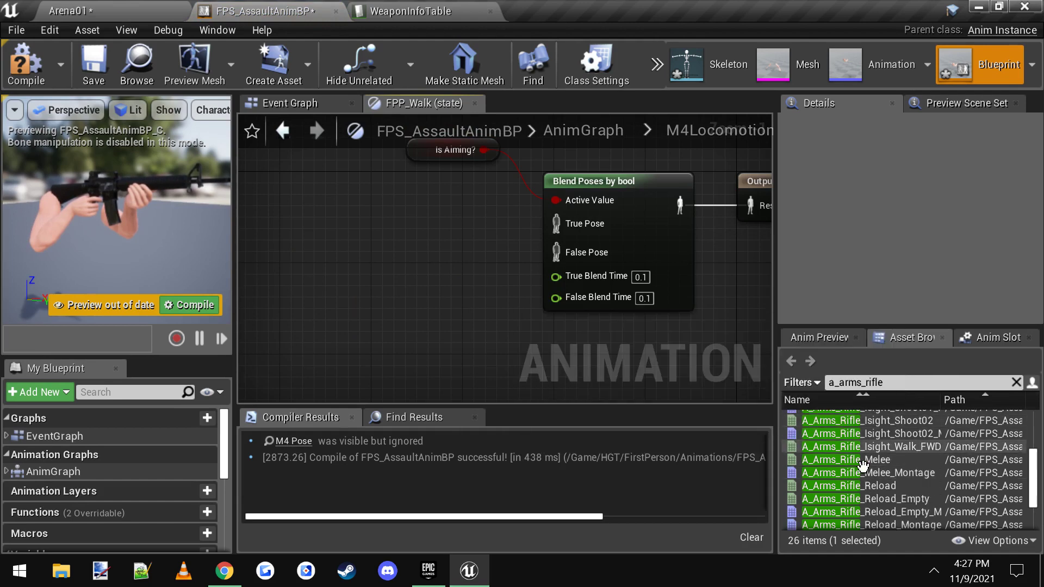
{"action": "left_click_drag", "start_coordinate": [870, 447], "coordinate": [356, 191]}
{"action": "left_click_drag", "start_coordinate": [484, 230], "coordinate": [416, 241]}
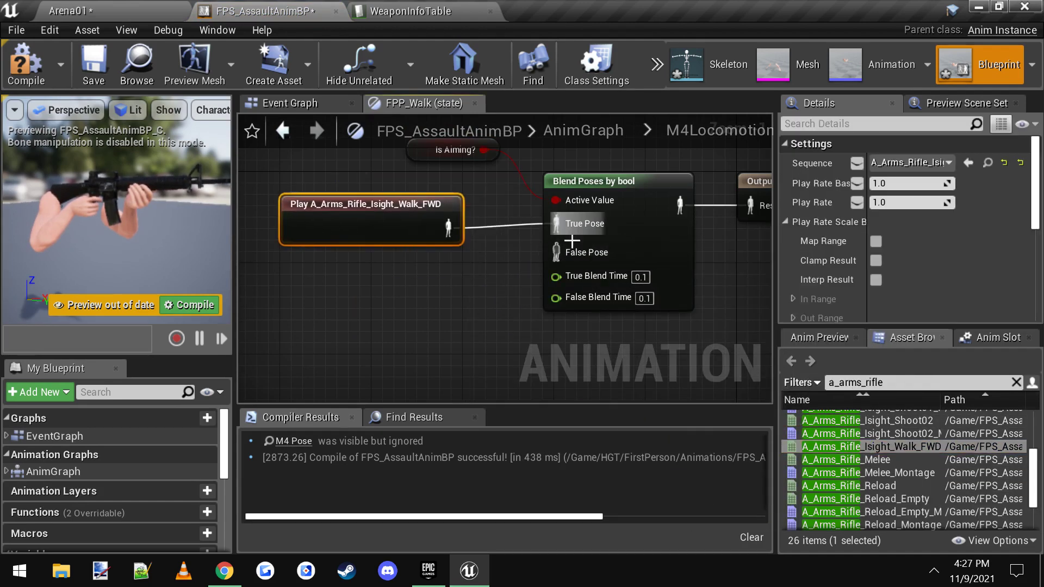
{"action": "scroll", "coordinate": [923, 469], "scroll_direction": "down", "scroll_amount": 3}
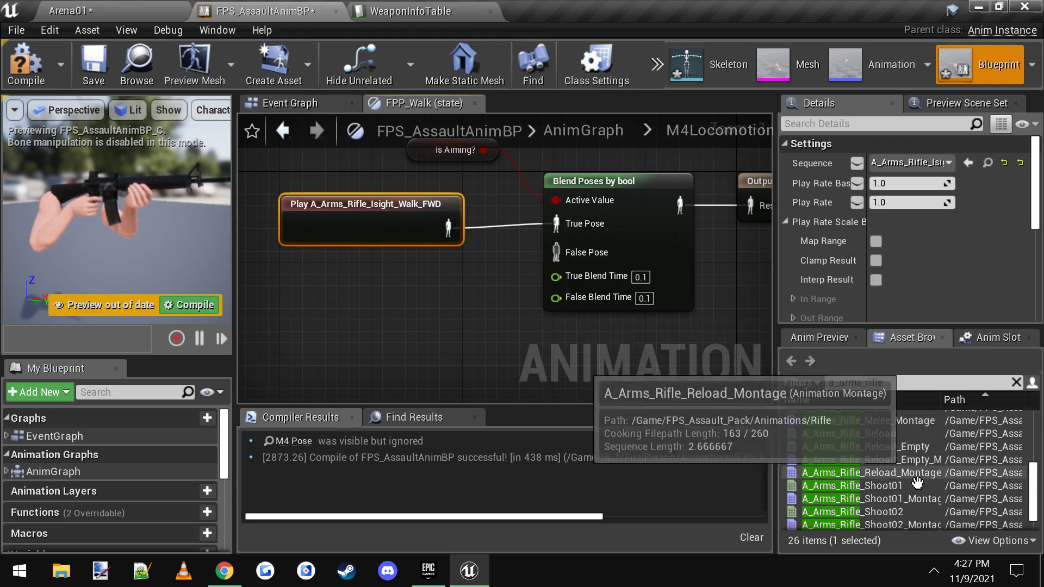
{"action": "left_click_drag", "start_coordinate": [909, 525], "coordinate": [332, 305]}
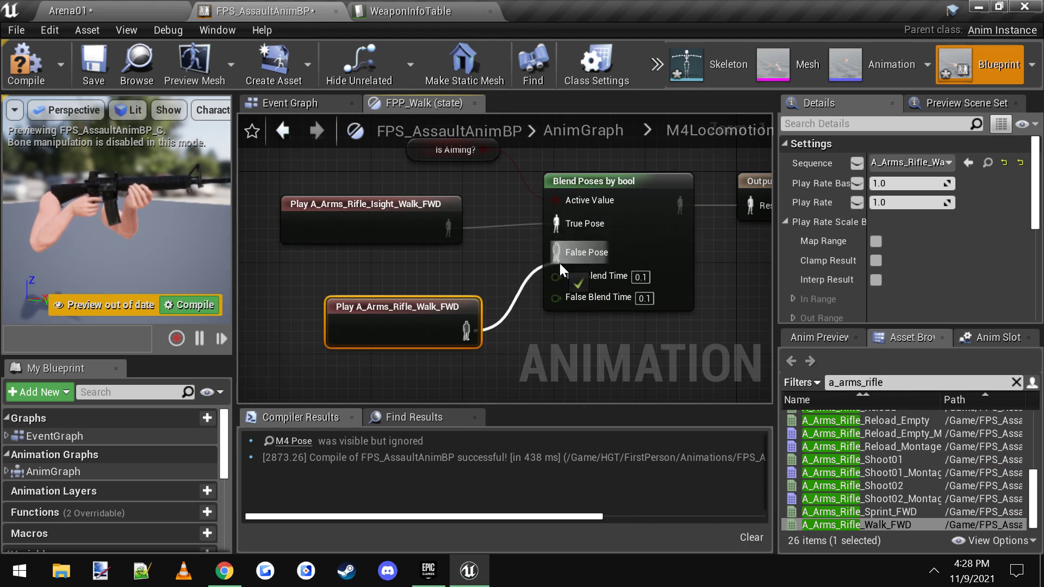
{"action": "left_click_drag", "start_coordinate": [559, 263], "coordinate": [560, 264]}
- In the FP_Sprint state, replace the animation feeding Output Animation Pose with A_Arms_Rifle_Sprint_FWD and compile the blueprint
{"action": "double_click", "coordinate": [500, 271]}
{"action": "right_click_drag", "start_coordinate": [555, 295], "coordinate": [592, 262]}
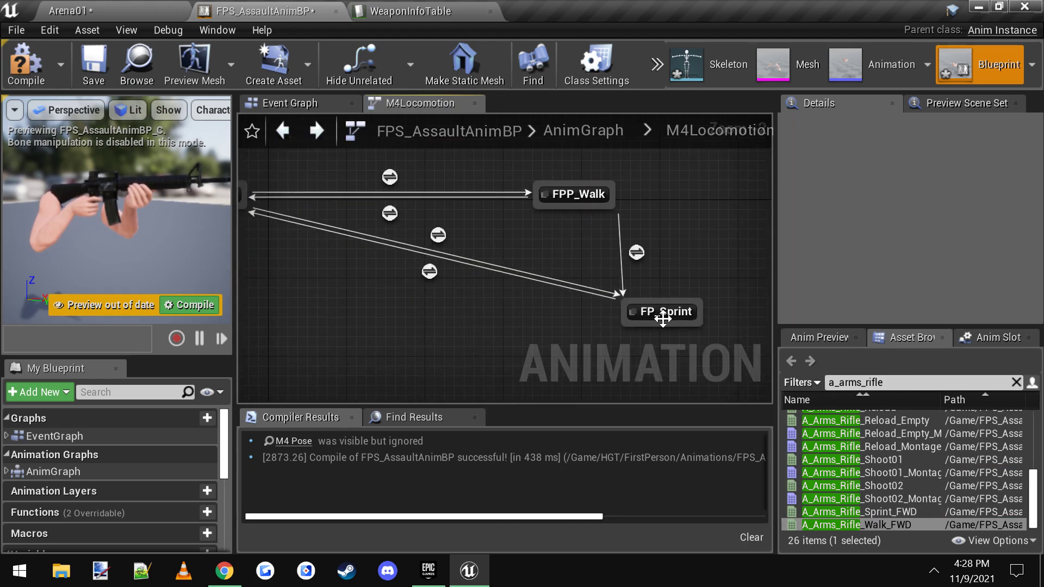
{"action": "double_click", "coordinate": [663, 319]}
{"action": "left_click", "coordinate": [505, 298]}
{"action": "key", "text": "Delete"}
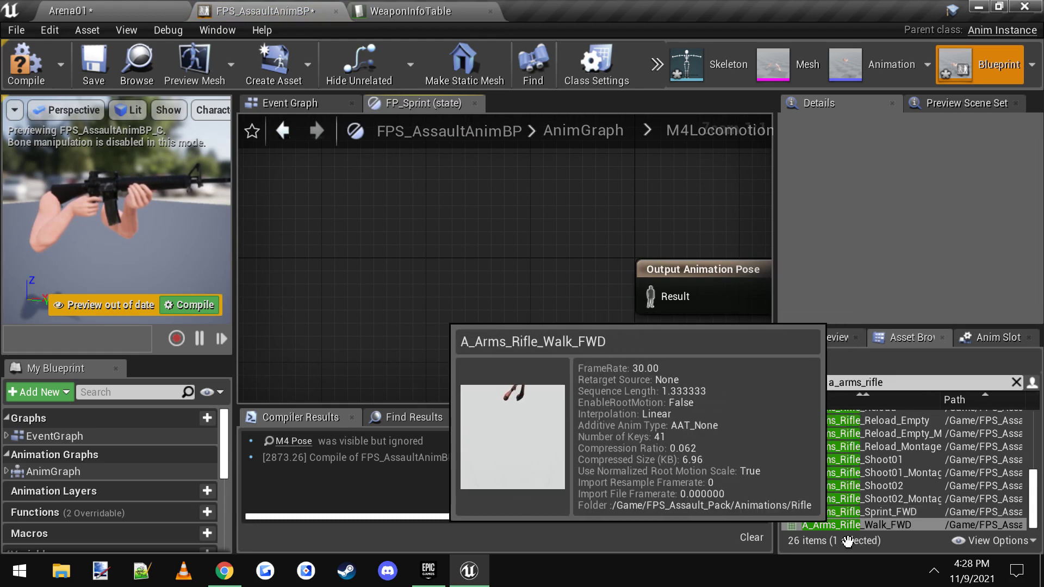
{"action": "left_click_drag", "start_coordinate": [881, 511], "coordinate": [483, 286]}
{"action": "left_click", "coordinate": [575, 204]}
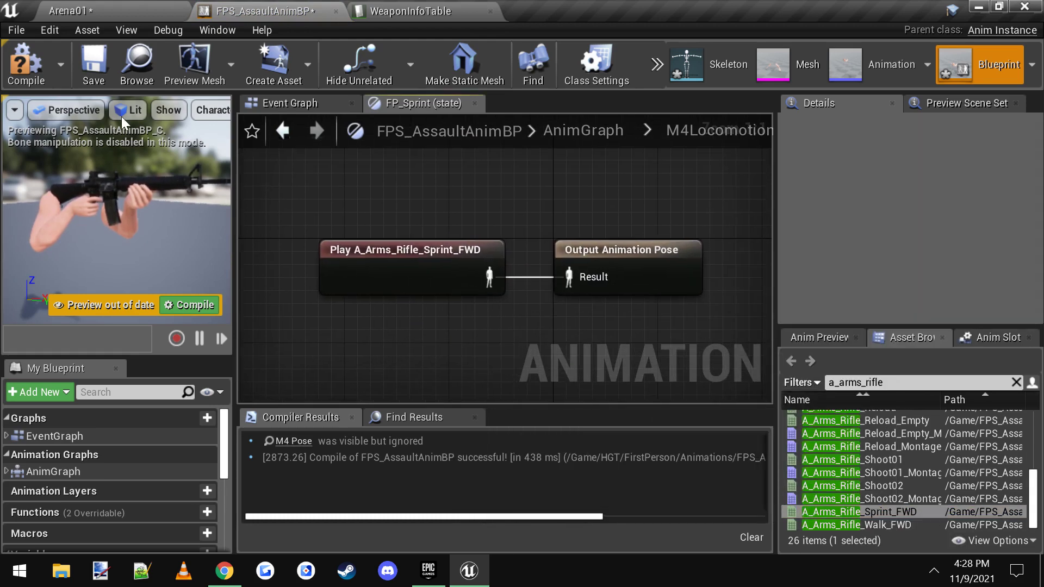
{"action": "left_click", "coordinate": [24, 64]}
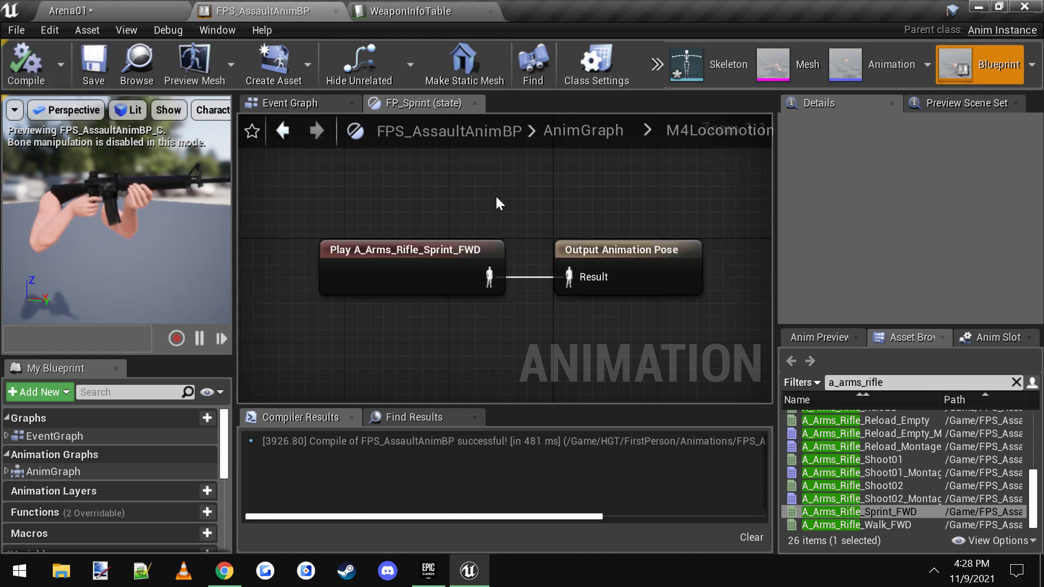
- Duplicate the AK-47 weapon pickup in the Arena01 level and place the copy beside the original
{"action": "left_click", "coordinate": [378, 10]}
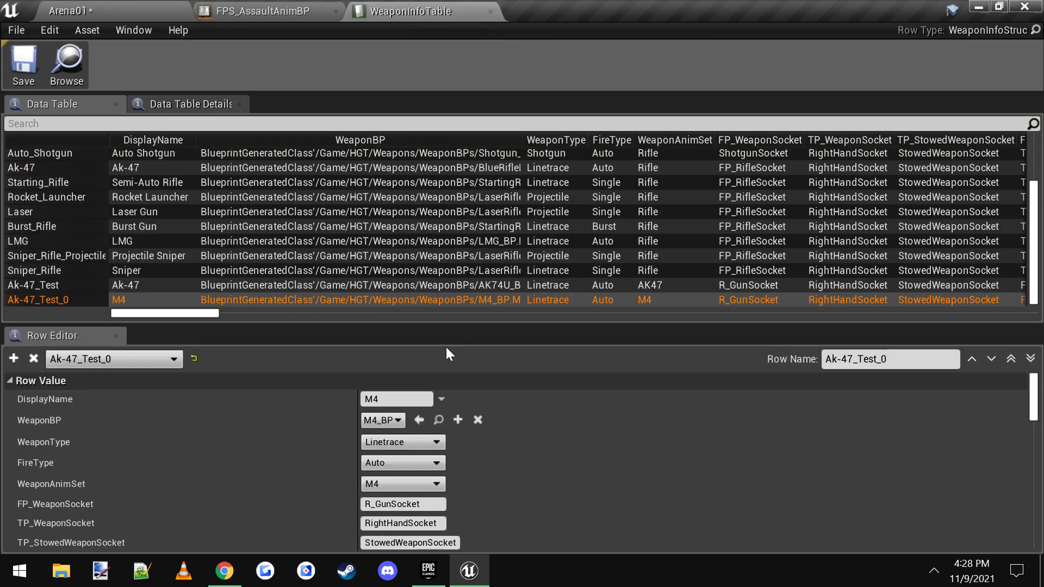
{"action": "left_click", "coordinate": [87, 7]}
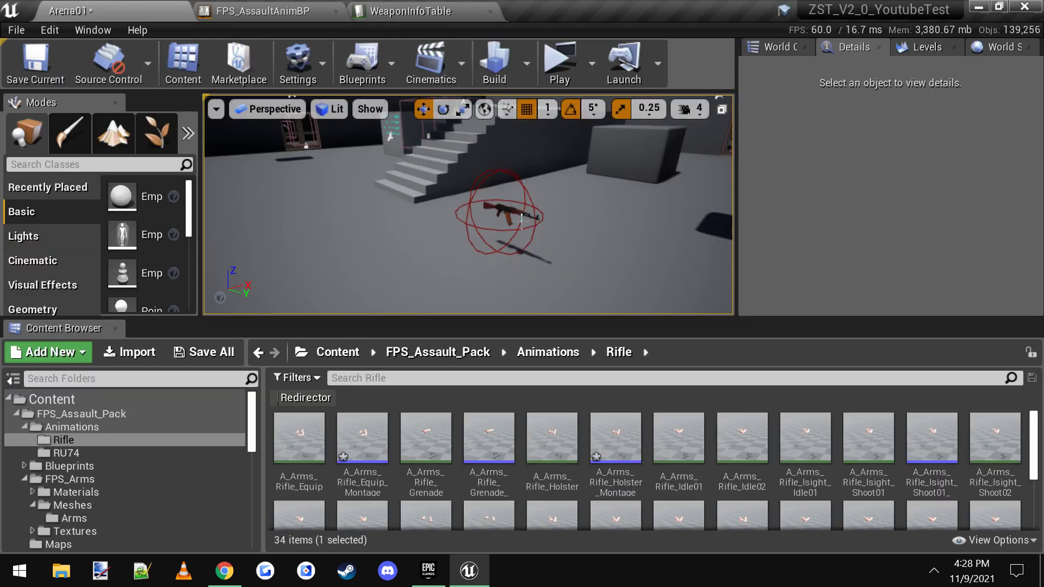
{"action": "left_click", "coordinate": [520, 219]}
{"action": "right_click_drag", "start_coordinate": [521, 219], "coordinate": [571, 220]}
{"action": "left_click_drag", "start_coordinate": [468, 229], "coordinate": [538, 234], "text": "alt"}
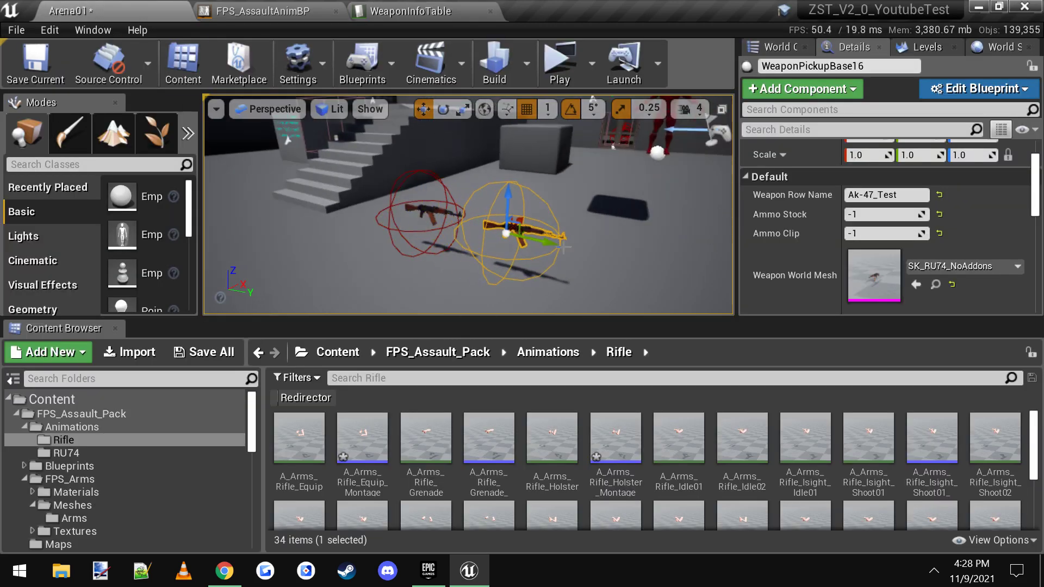
- Rename the M4's row in WeaponInfoTable as M4_Test, copy that name and save the table
{"action": "left_click", "coordinate": [429, 2]}
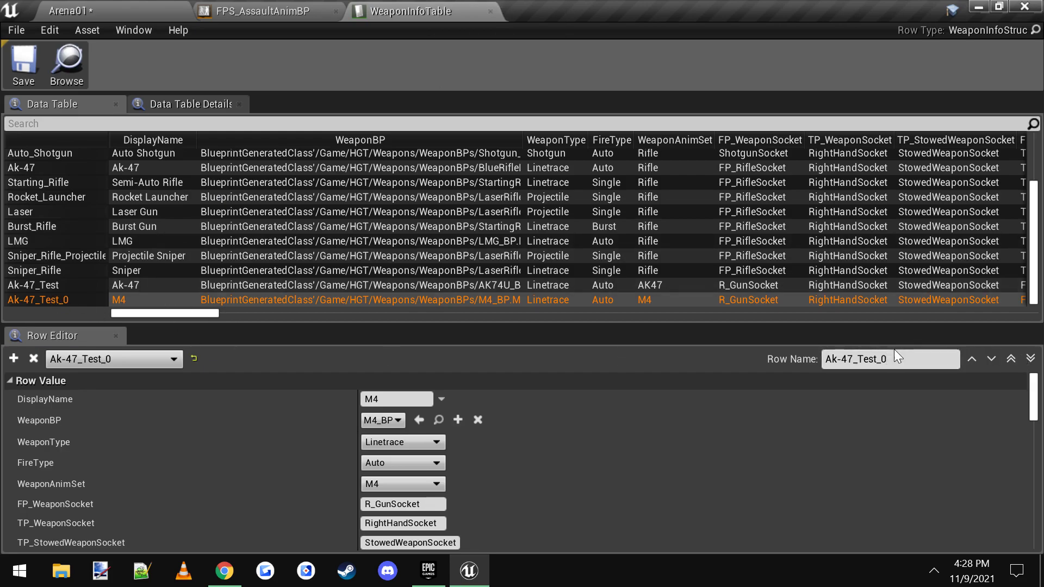
{"action": "key", "text": "ctrl+a"}
{"action": "type", "text": "M"}
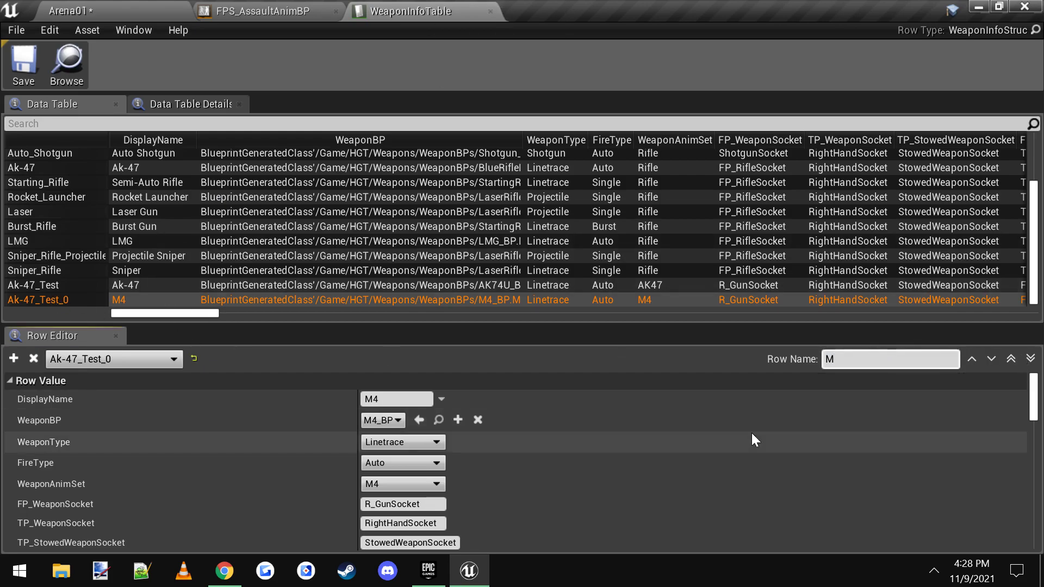
{"action": "type", "text": "4_Test"}
{"action": "key", "text": "Return"}
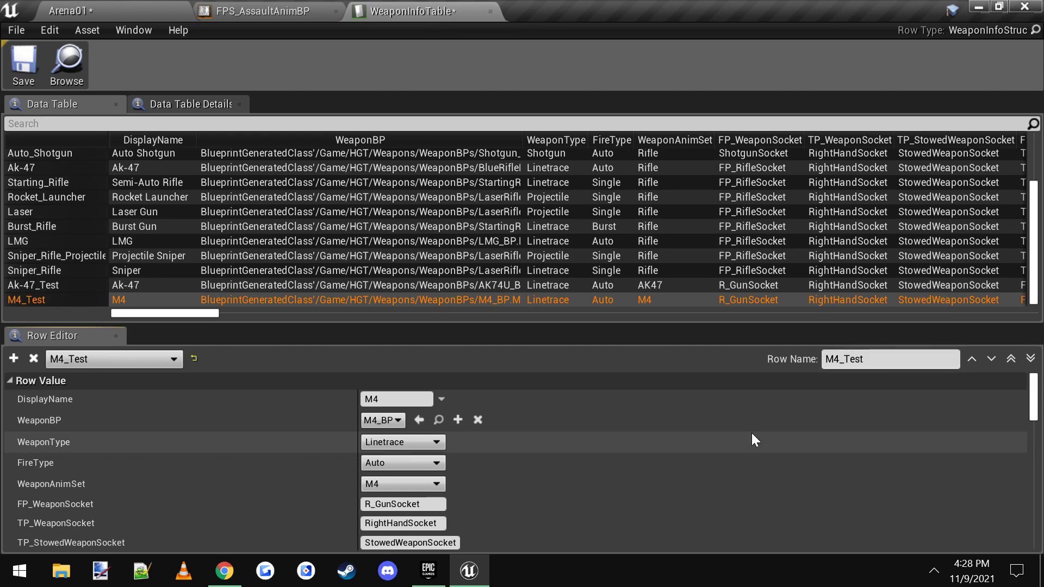
{"action": "left_click", "coordinate": [876, 366]}
{"action": "key", "text": "ctrl+c"}
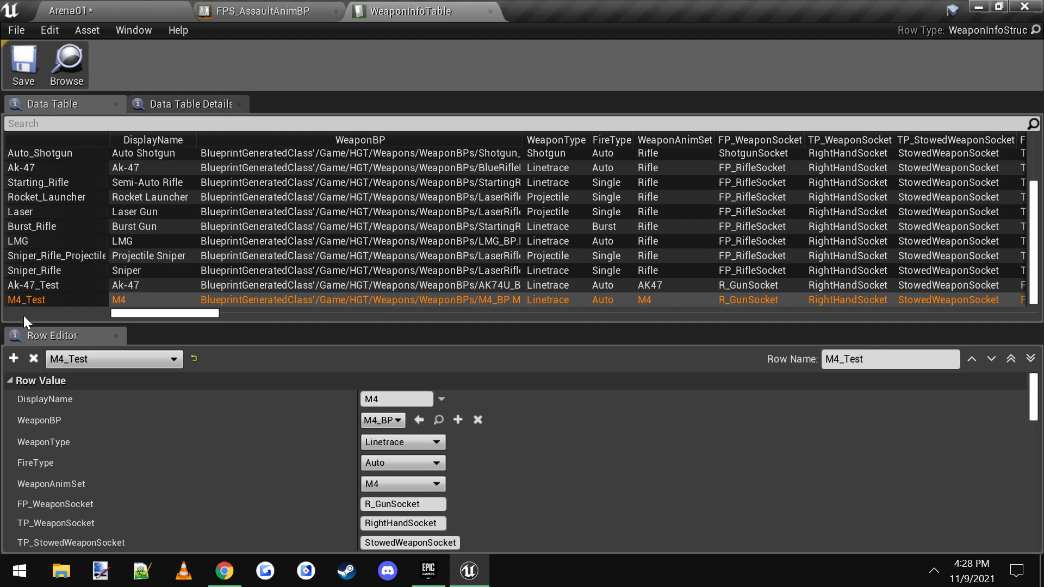
- Set the duplicated pickup's Weapon Row Name to M4_Test and its Weapon World Mesh to SK_Rifle
{"action": "left_click", "coordinate": [86, 10]}
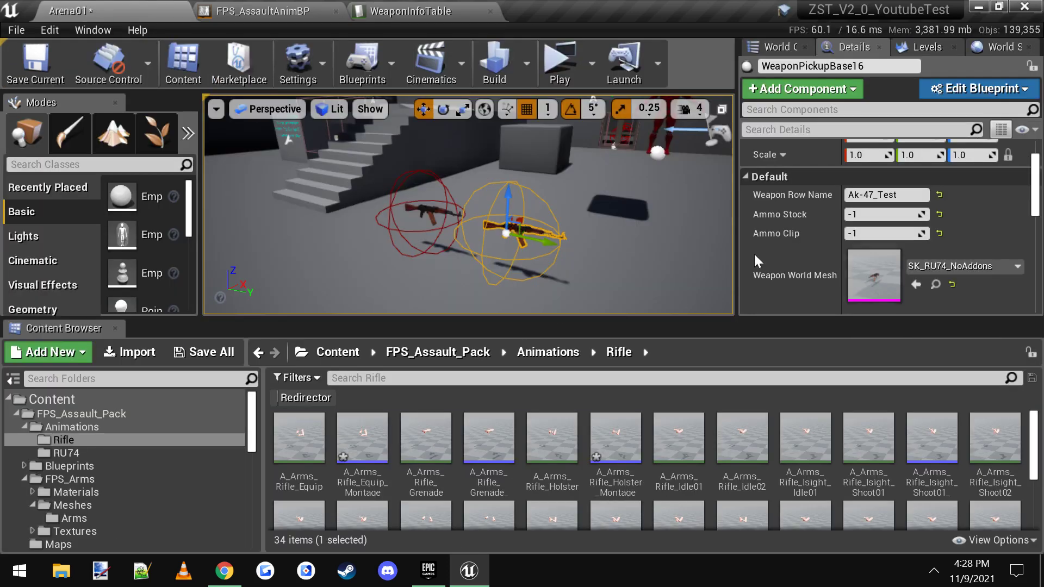
{"action": "left_click", "coordinate": [902, 195]}
{"action": "key", "text": "ctrl+a"}
{"action": "key", "text": "ctrl+v"}
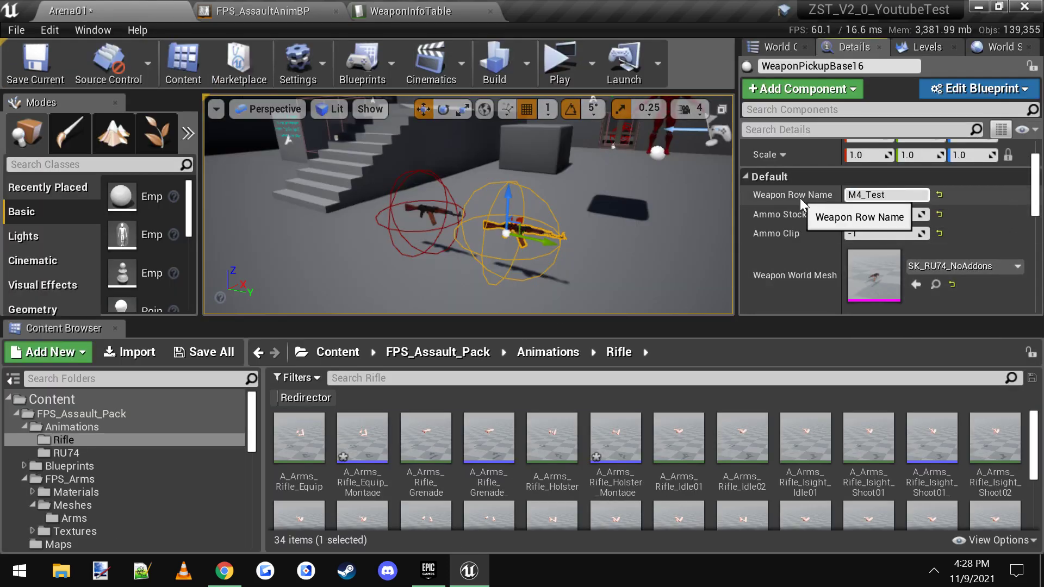
{"action": "left_click", "coordinate": [955, 267]}
{"action": "left_click", "coordinate": [776, 431]}
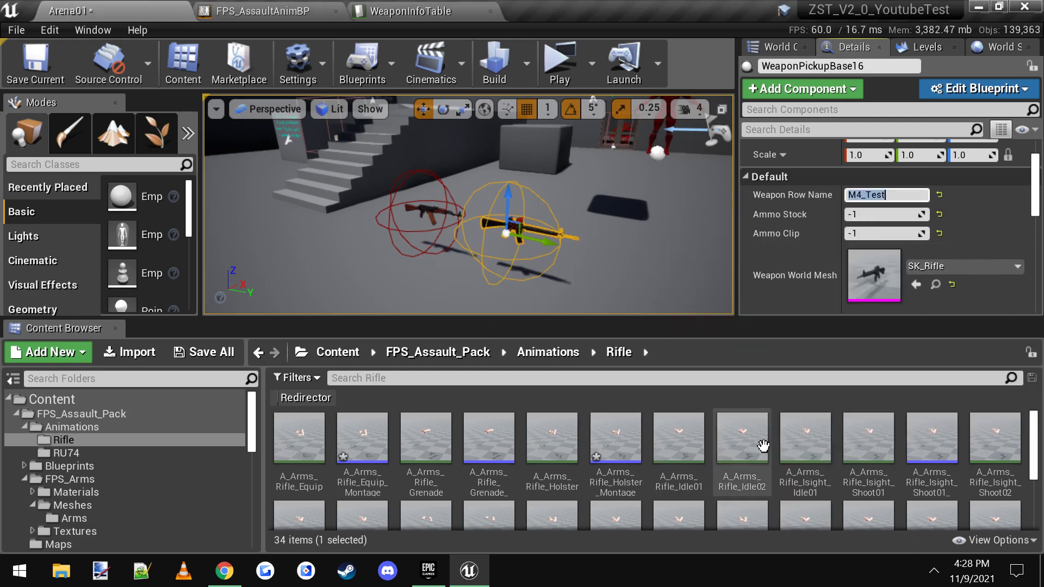
- Play the level in a standalone preview, walk to the two weapon pickups and pick up the M4
{"action": "left_click", "coordinate": [572, 66]}
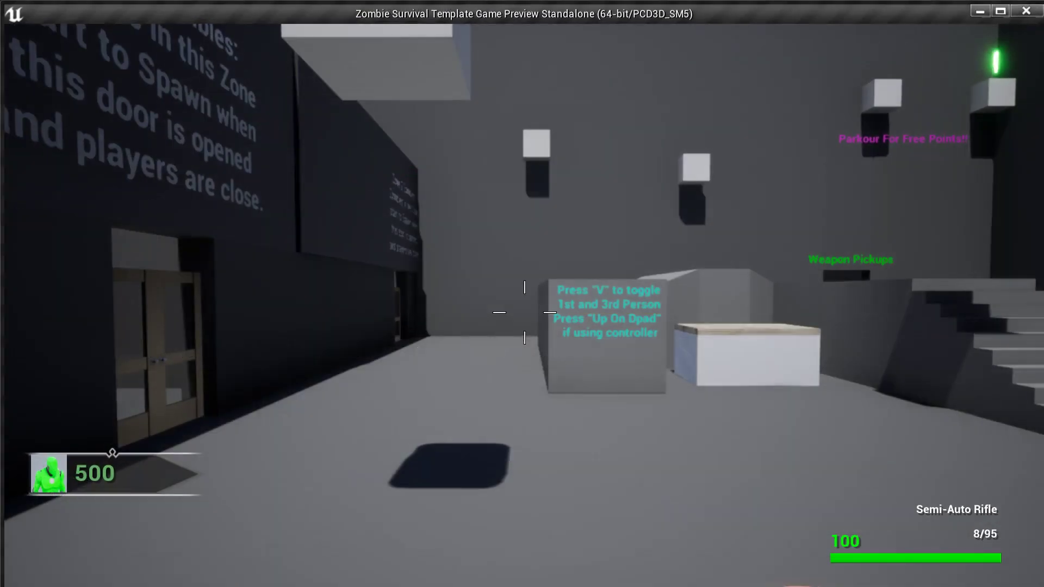
{"action": "key", "text": "w"}
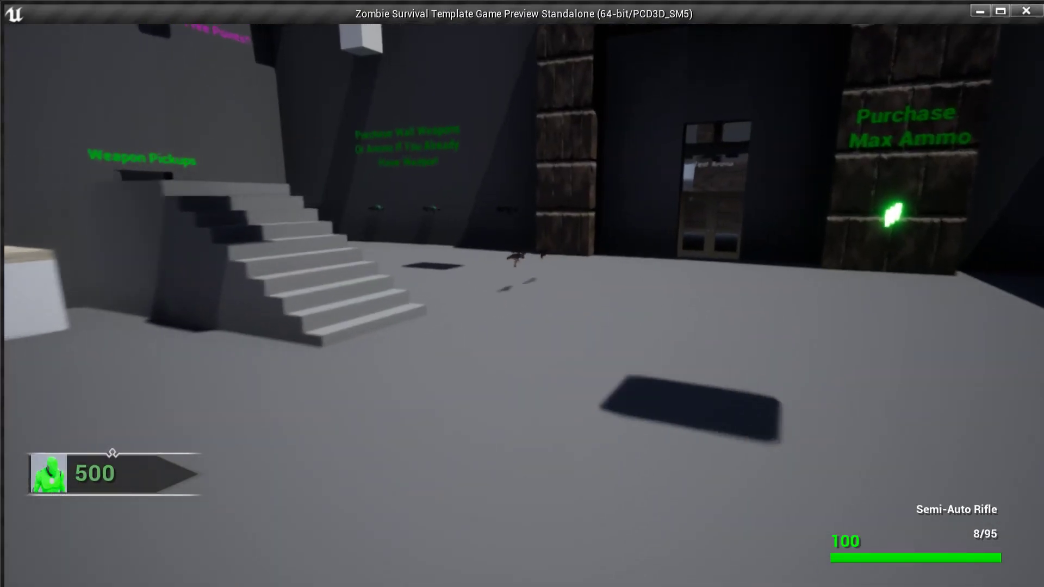
{"action": "key", "text": "w"}
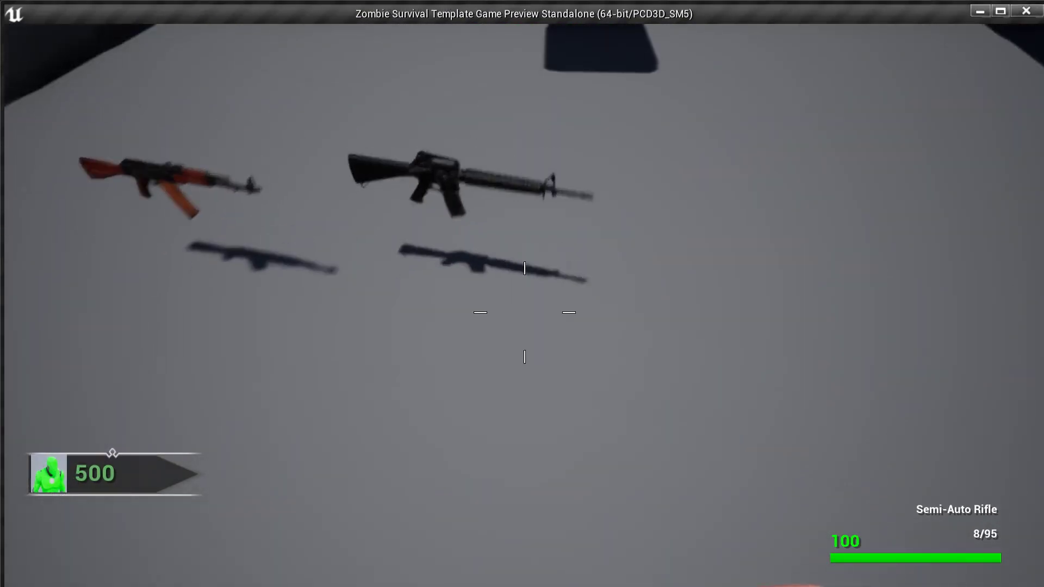
{"action": "key", "text": "f"}
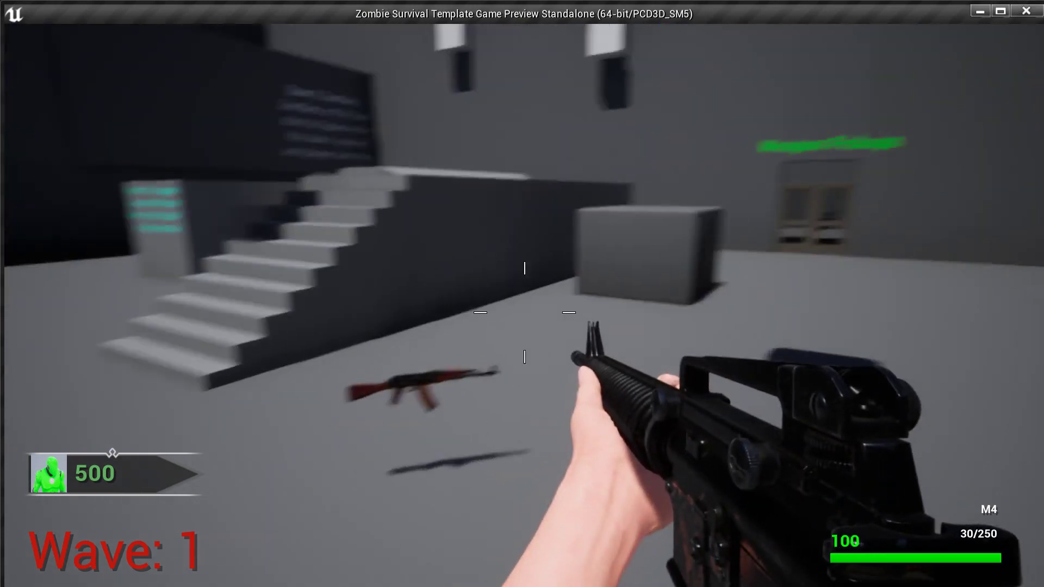
- Test the M4 by aiming down its sights and firing, and switch between the two carried weapons
{"action": "right_click", "coordinate": [522, 294]}
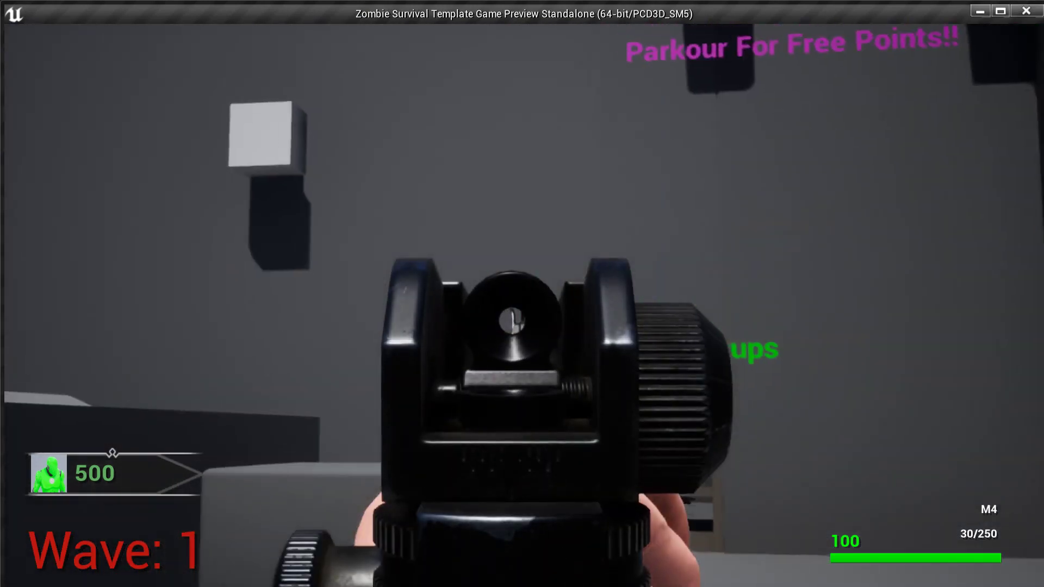
{"action": "right_click", "coordinate": [522, 294]}
{"action": "right_click", "coordinate": [522, 294]}
{"action": "right_click", "coordinate": [522, 294]}
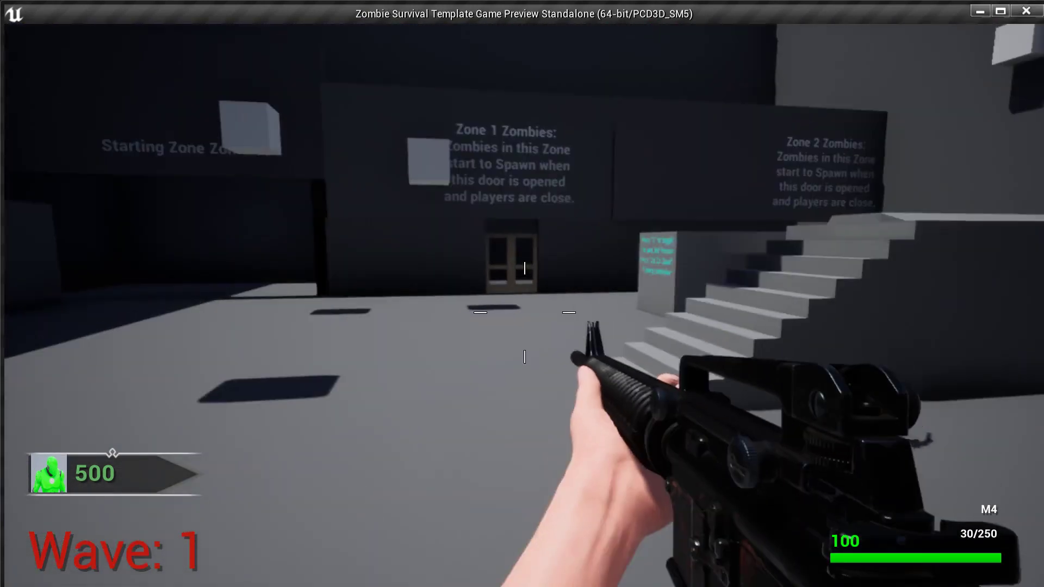
{"action": "left_click", "coordinate": [522, 293]}
{"action": "key", "text": "1"}
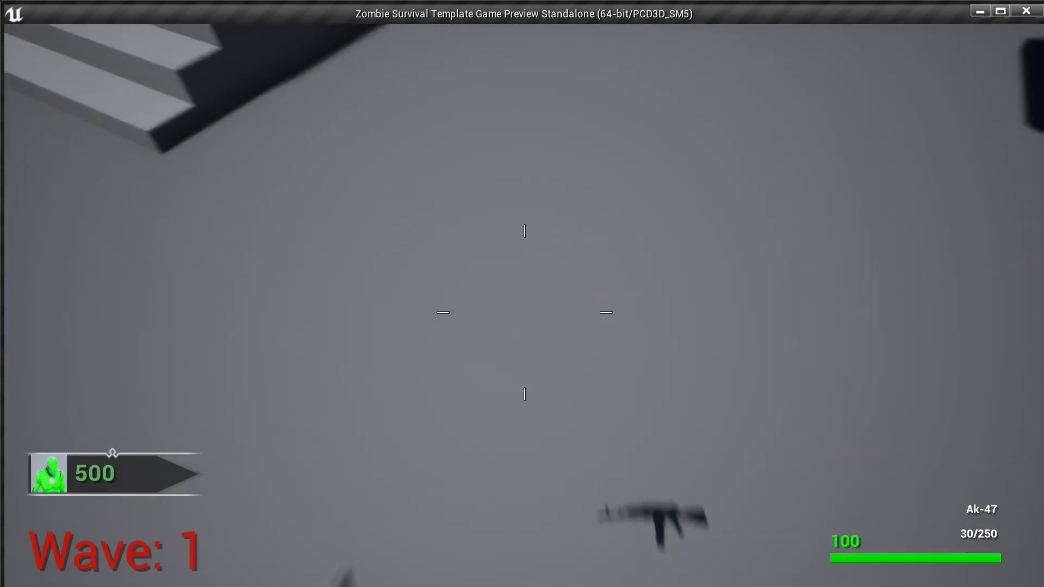
{"action": "key", "text": "2"}
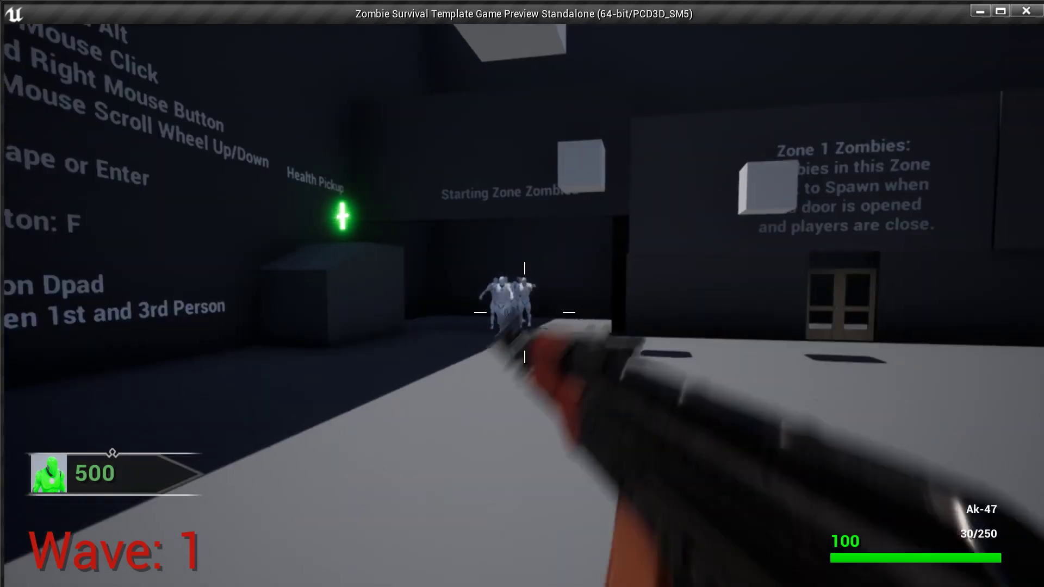
- Shoot the zombies coming out of the starting zone with the M4 to test its firing and reload animations
{"action": "left_click", "coordinate": [524, 313]}
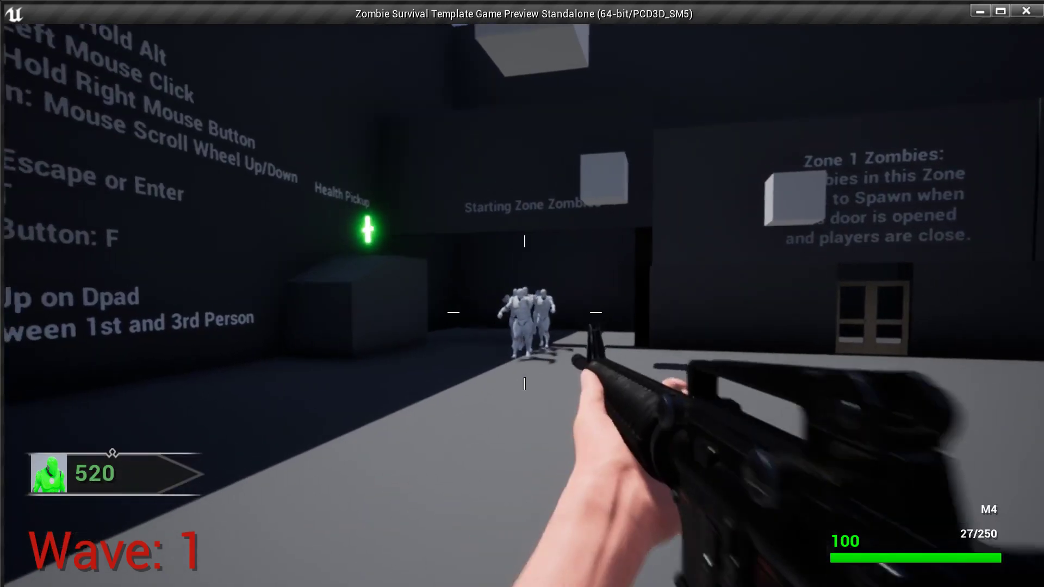
{"action": "left_click", "coordinate": [524, 313]}
{"action": "left_click", "coordinate": [524, 313]}
{"action": "left_click", "coordinate": [525, 312]}
{"action": "left_click", "coordinate": [525, 313]}
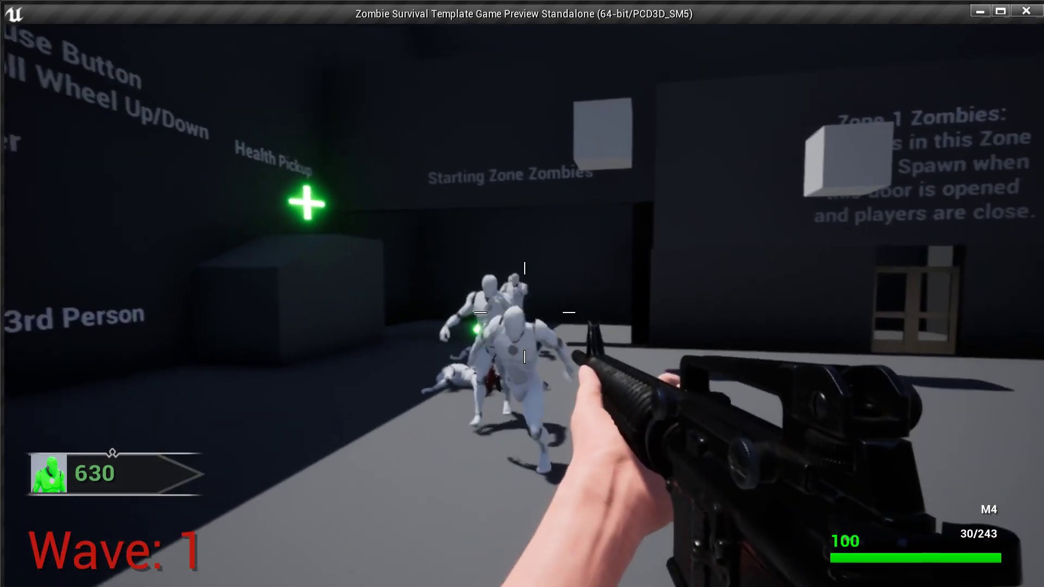
{"action": "left_click", "coordinate": [524, 313]}
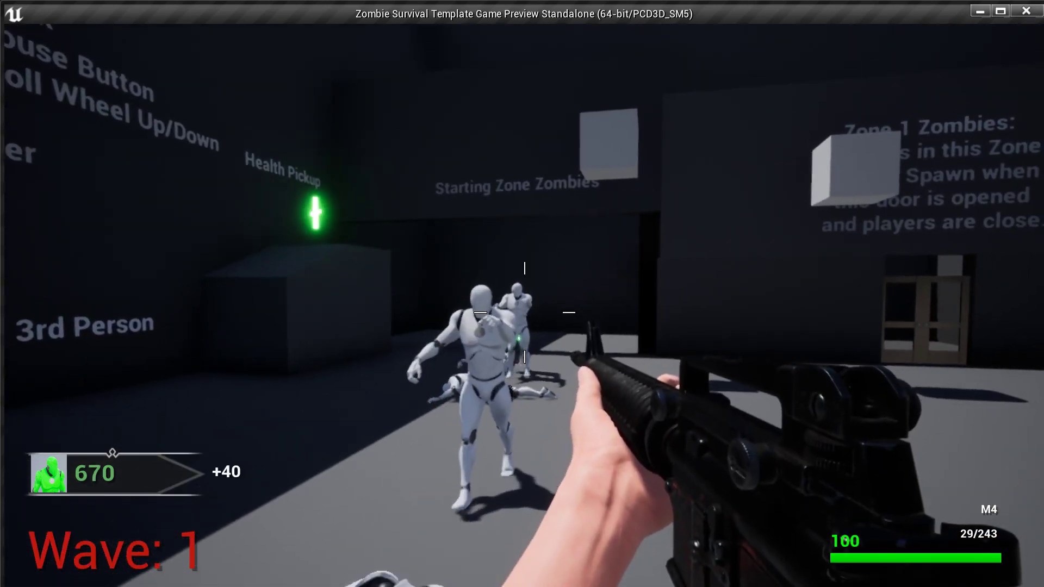
{"action": "left_click", "coordinate": [525, 313]}
{"action": "left_click", "coordinate": [524, 313]}
{"action": "left_click", "coordinate": [525, 313]}
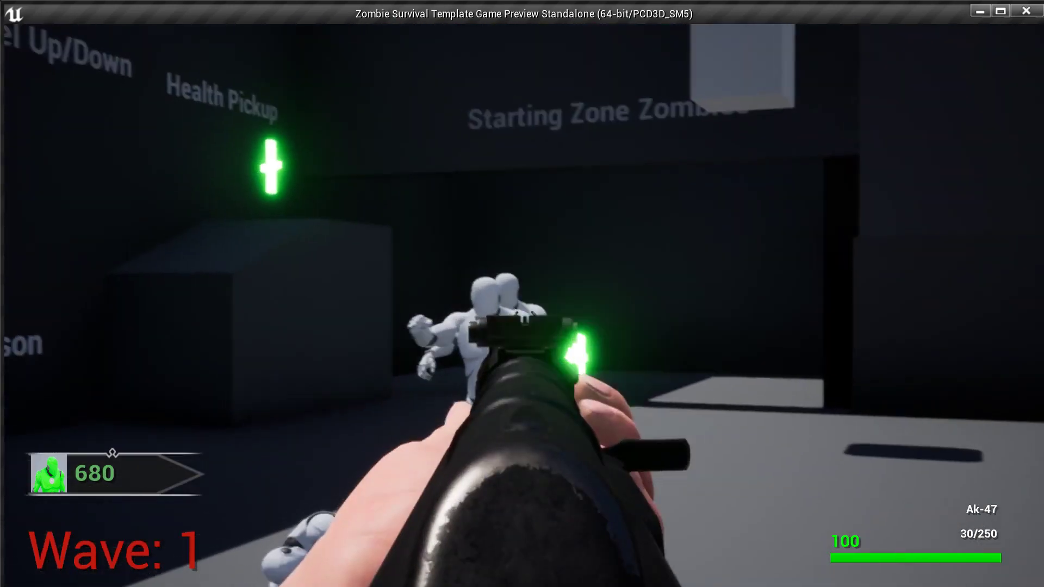
- Fire the AK-47 at the zombies while aiming down its sights and end the standalone preview
{"action": "left_click", "coordinate": [524, 312]}
{"action": "left_click", "coordinate": [524, 312]}
{"action": "left_click", "coordinate": [524, 313]}
{"action": "left_click", "coordinate": [524, 313]}
{"action": "left_click", "coordinate": [524, 312]}
{"action": "left_click", "coordinate": [524, 312]}
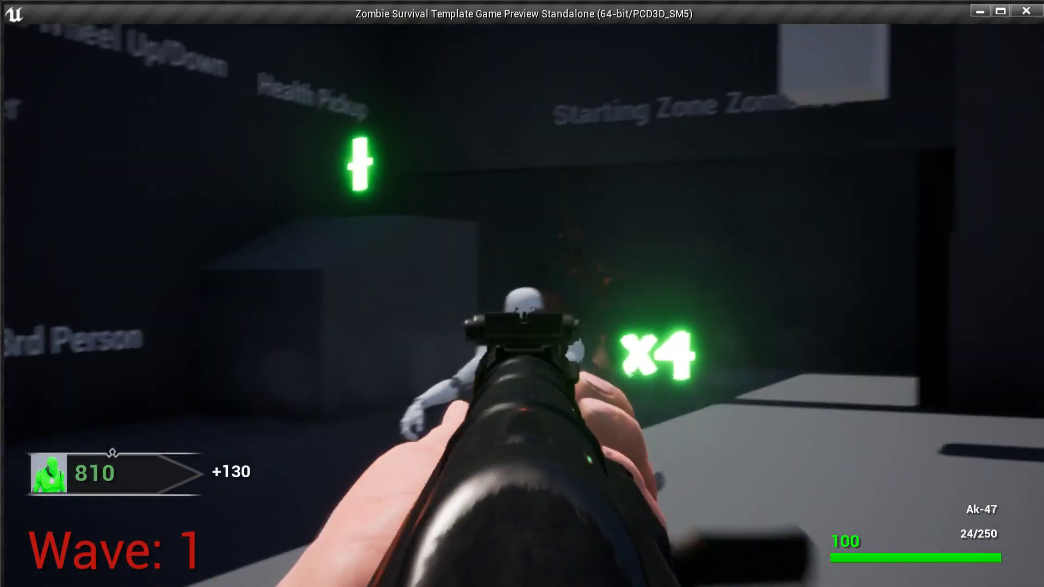
{"action": "left_click", "coordinate": [525, 313]}
{"action": "left_click", "coordinate": [524, 313]}
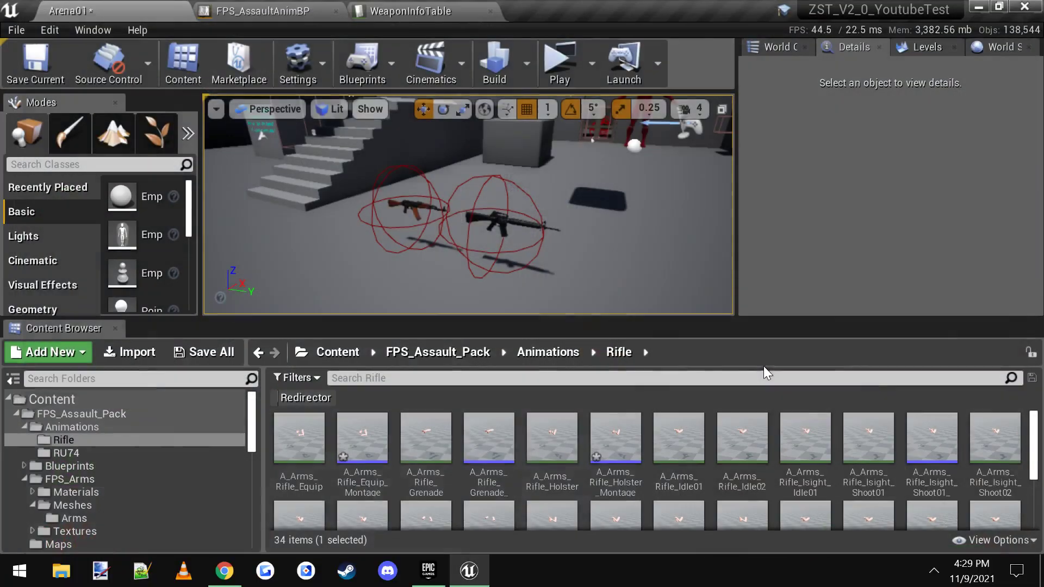
- Open M4_BP from the M4_Test row in WeaponInfoTable and select its TP_Mesh and FP_Mesh components
{"action": "left_click", "coordinate": [414, 13]}
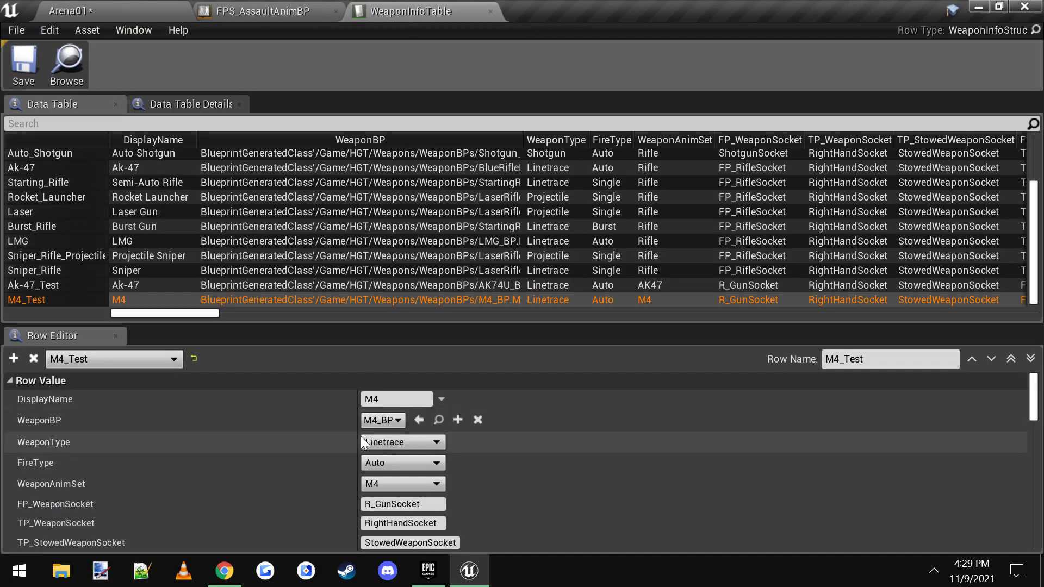
{"action": "left_click", "coordinate": [439, 420]}
{"action": "double_click", "coordinate": [540, 443]}
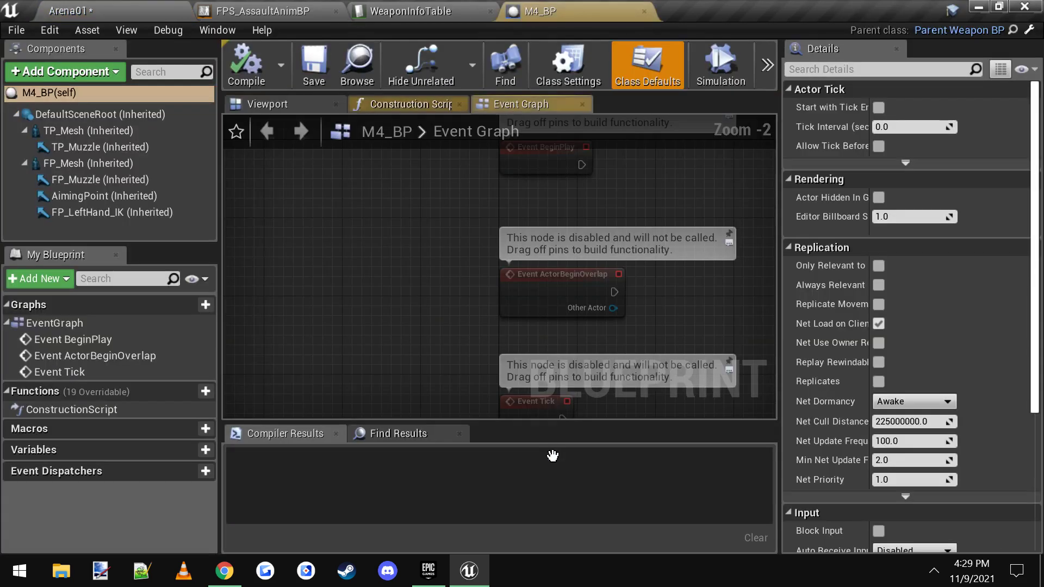
{"action": "left_click", "coordinate": [290, 110]}
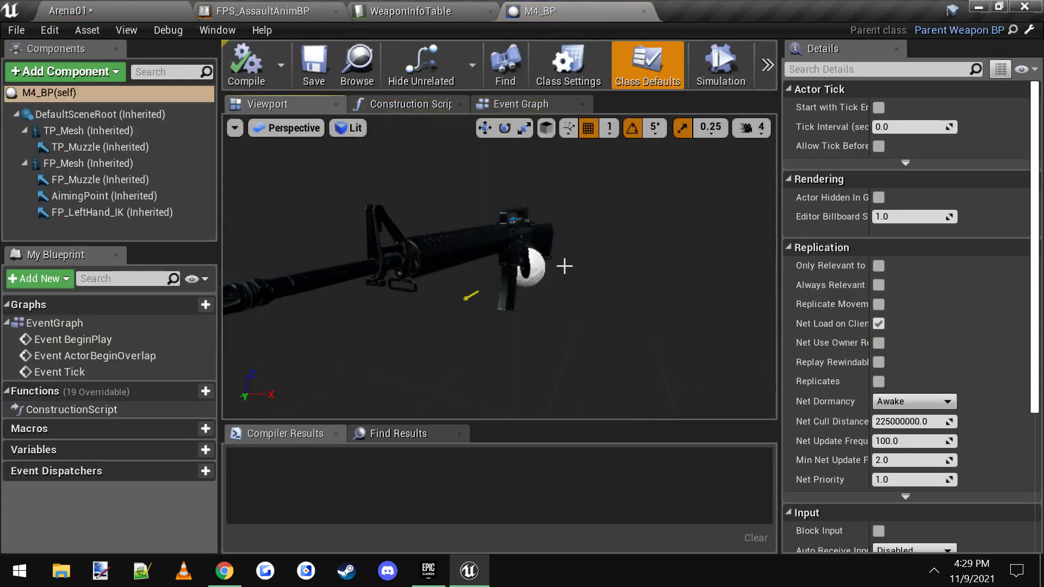
{"action": "left_click", "coordinate": [118, 132]}
{"action": "left_click", "coordinate": [93, 164], "text": "ctrl"}
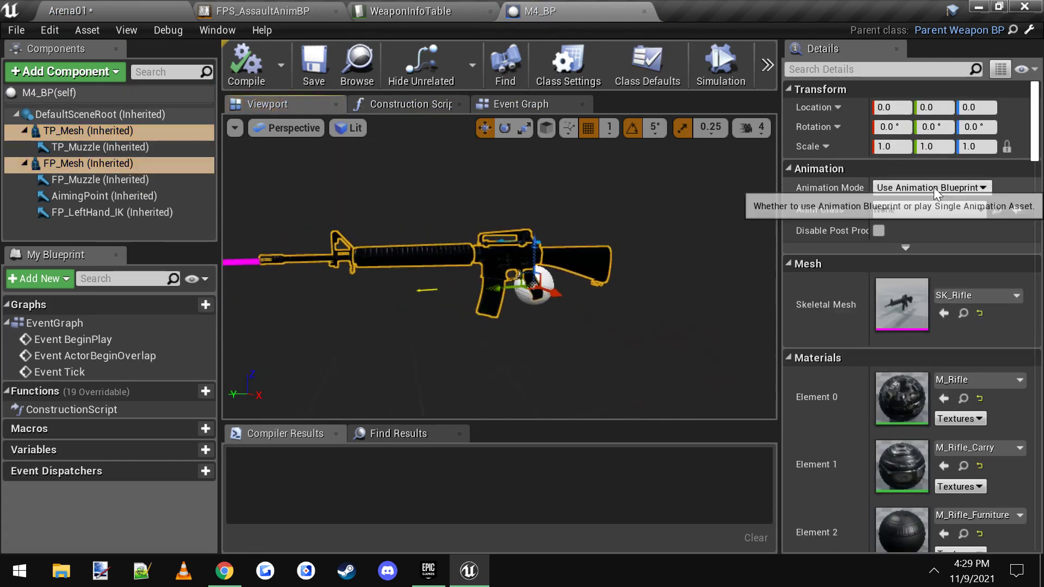
- Select the BP_Rifle_Skeleton_AnimBP asset in FPS_Assault_Pack's Animations/Rifle folder as the source for the M4's Anim Class
{"action": "left_click", "coordinate": [922, 211]}
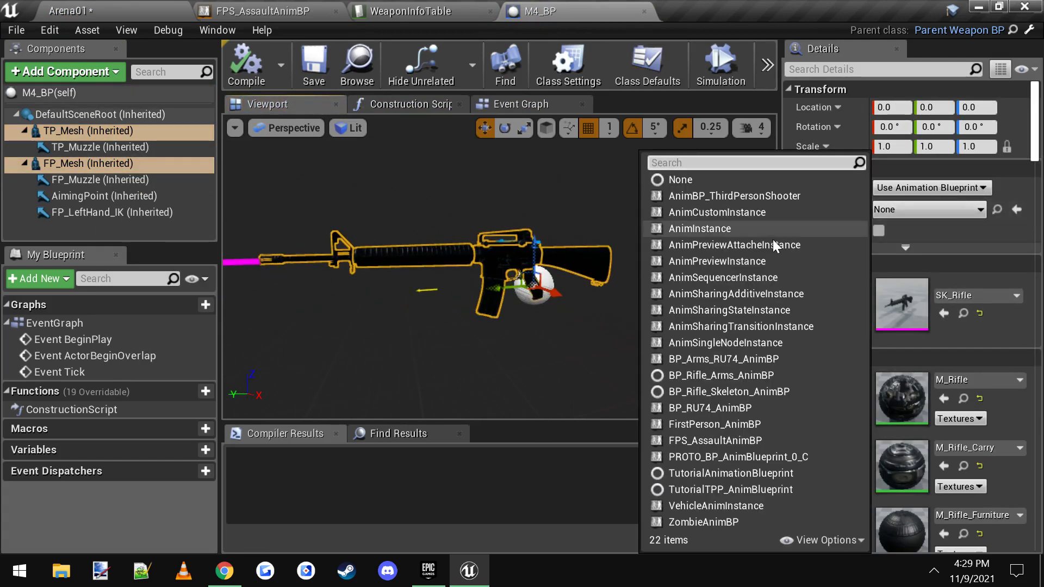
{"action": "left_click", "coordinate": [155, 8]}
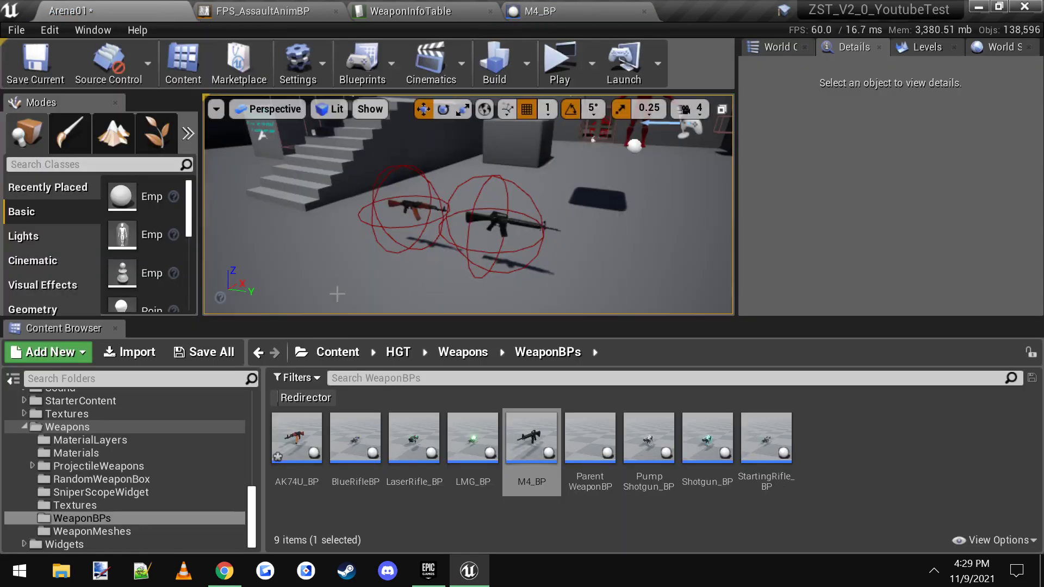
{"action": "left_click_drag", "start_coordinate": [252, 508], "coordinate": [252, 385]}
{"action": "left_click", "coordinate": [124, 412]}
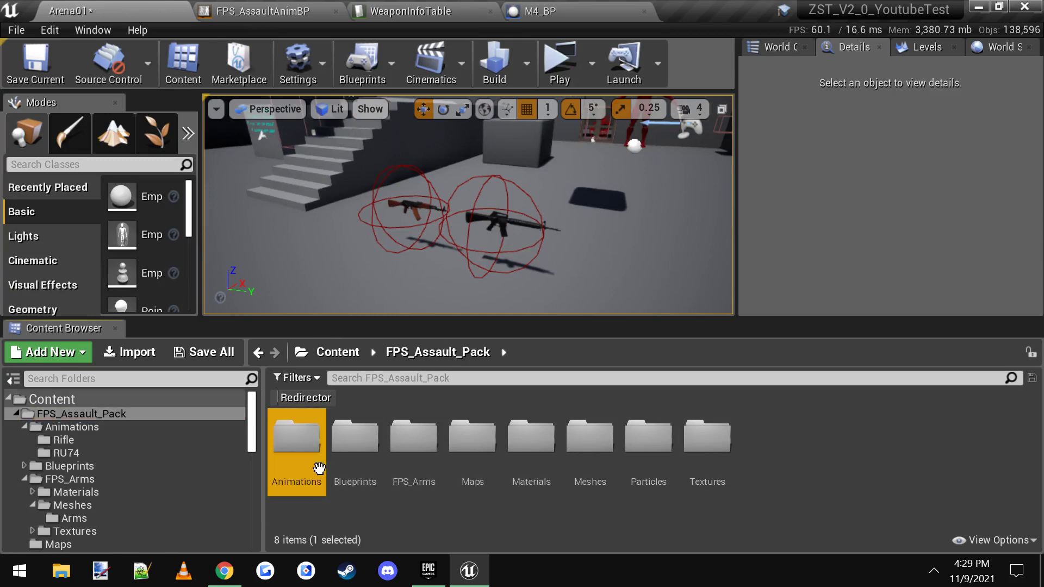
{"action": "double_click", "coordinate": [288, 466]}
{"action": "double_click", "coordinate": [296, 435]}
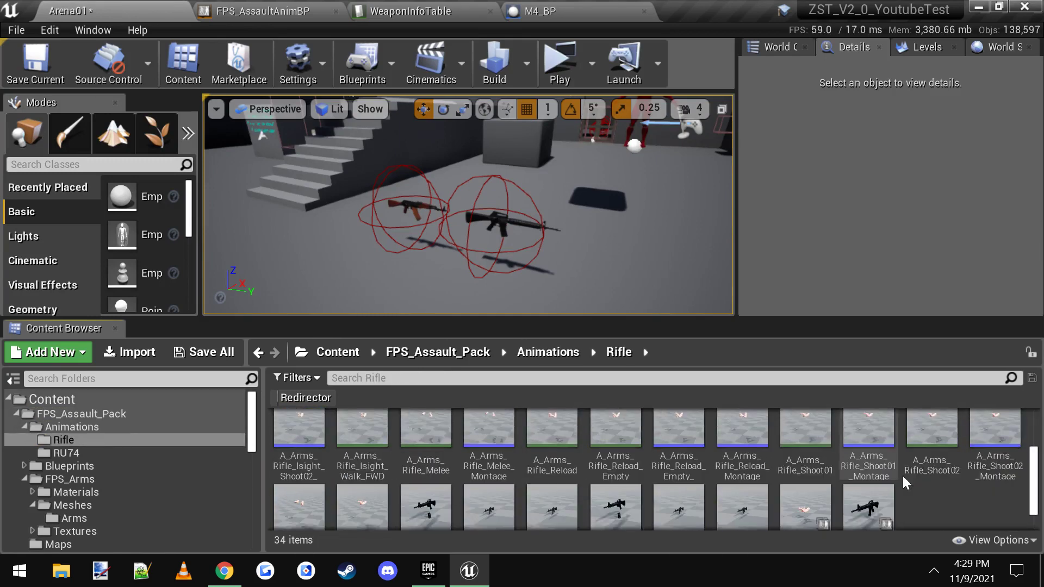
{"action": "scroll", "coordinate": [870, 486], "scroll_direction": "down", "scroll_amount": 2}
{"action": "left_click", "coordinate": [887, 489]}
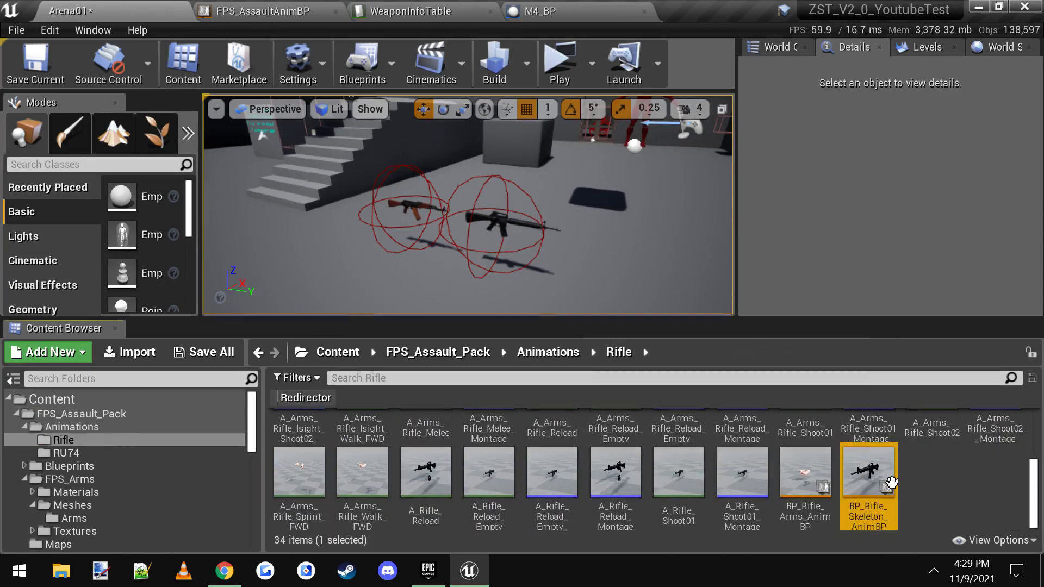
- Assign BP_Rifle_Skeleton_AnimBP as the Anim Class of both M4_BP meshes and compile the blueprint
{"action": "left_click", "coordinate": [566, 11]}
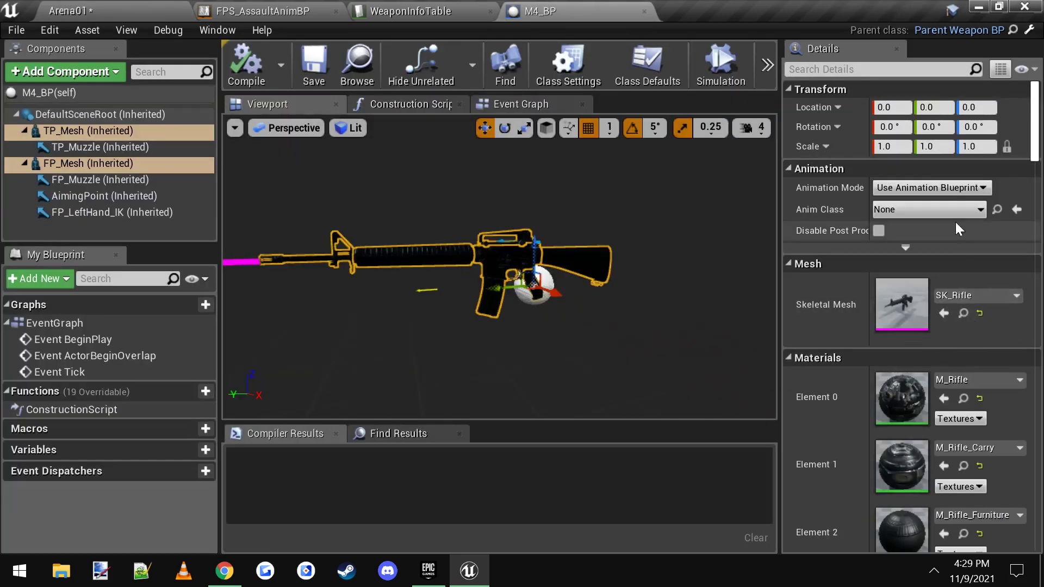
{"action": "left_click", "coordinate": [1015, 210]}
{"action": "left_click", "coordinate": [246, 64]}
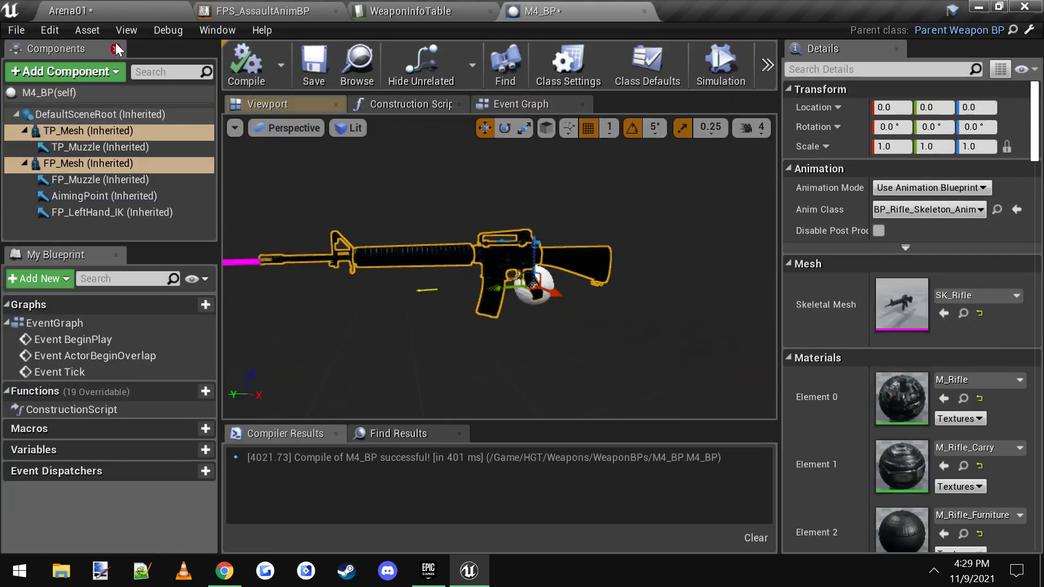
- Play the Arena01 level, pick up the M4, test firing, reloading and aiming, and exit the preview
{"action": "left_click", "coordinate": [104, 9]}
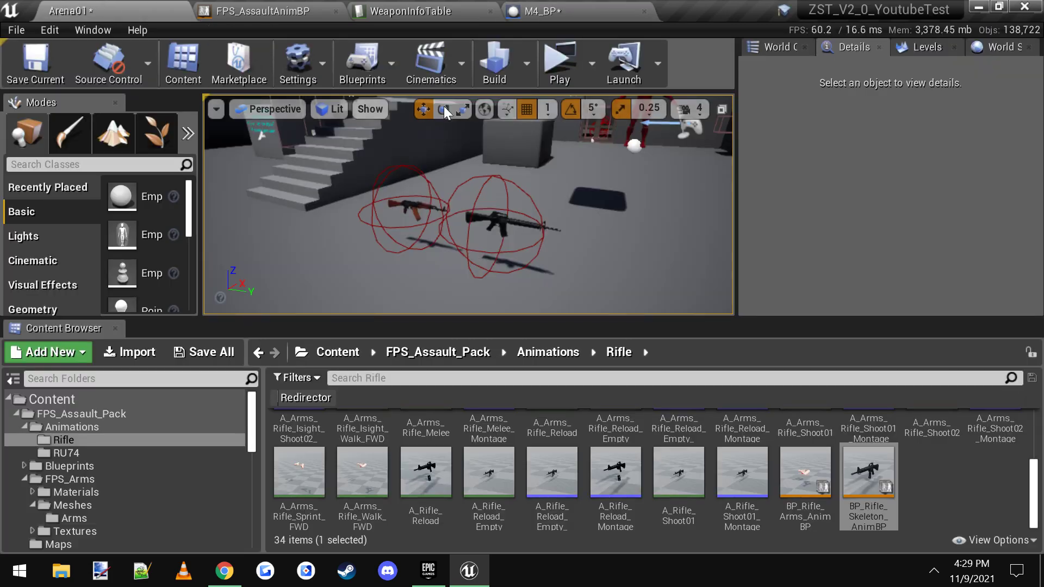
{"action": "left_click", "coordinate": [563, 55]}
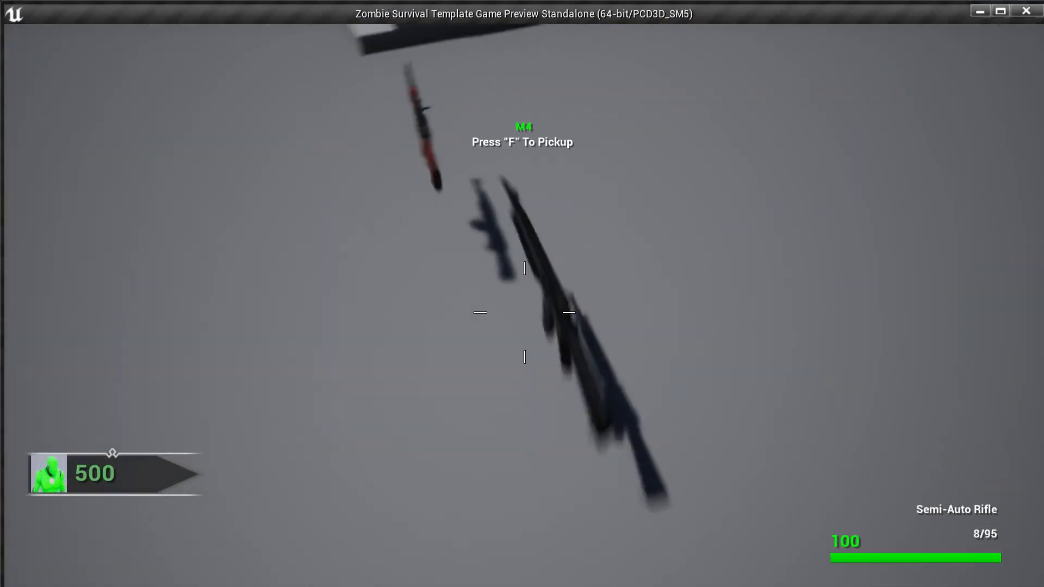
{"action": "key", "text": "f"}
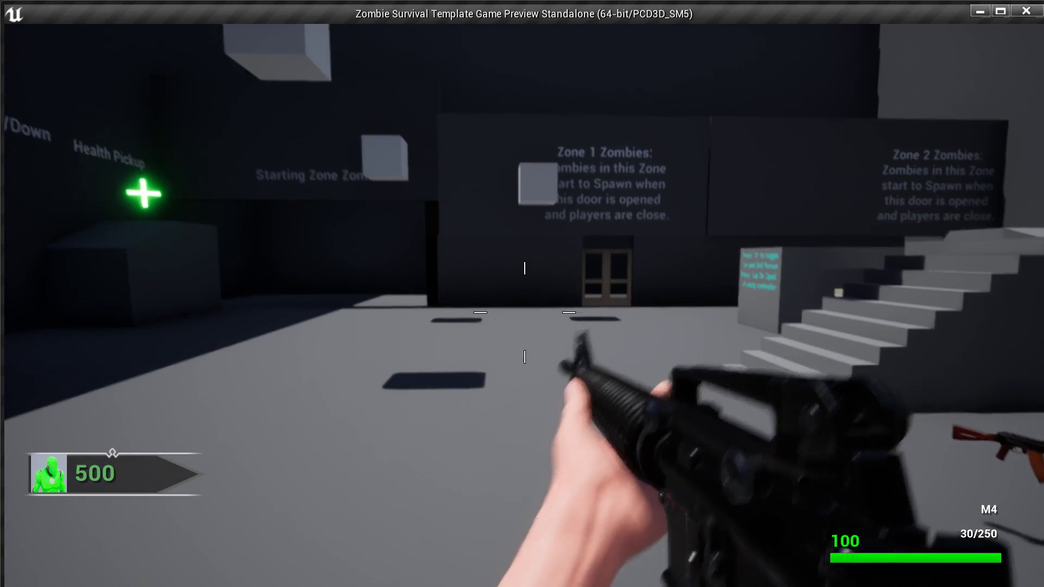
{"action": "left_click", "coordinate": [525, 313]}
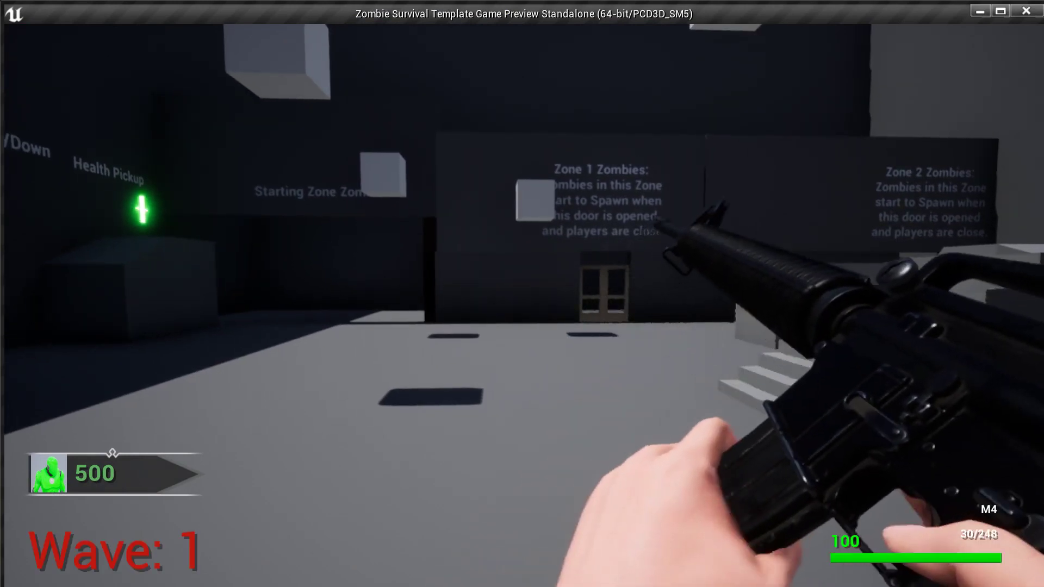
{"action": "right_click", "coordinate": [525, 313]}
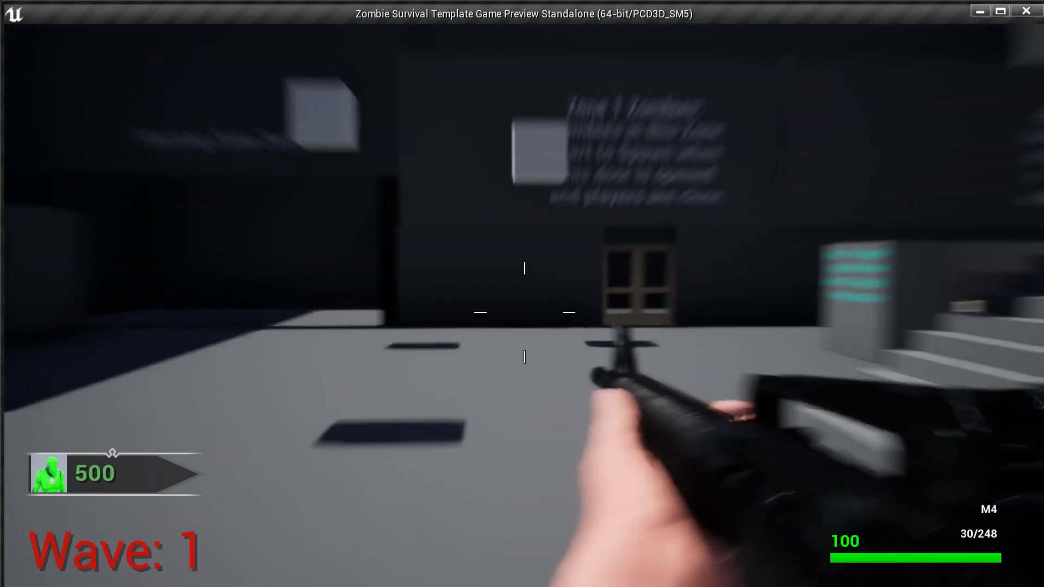
{"action": "right_click", "coordinate": [525, 313]}
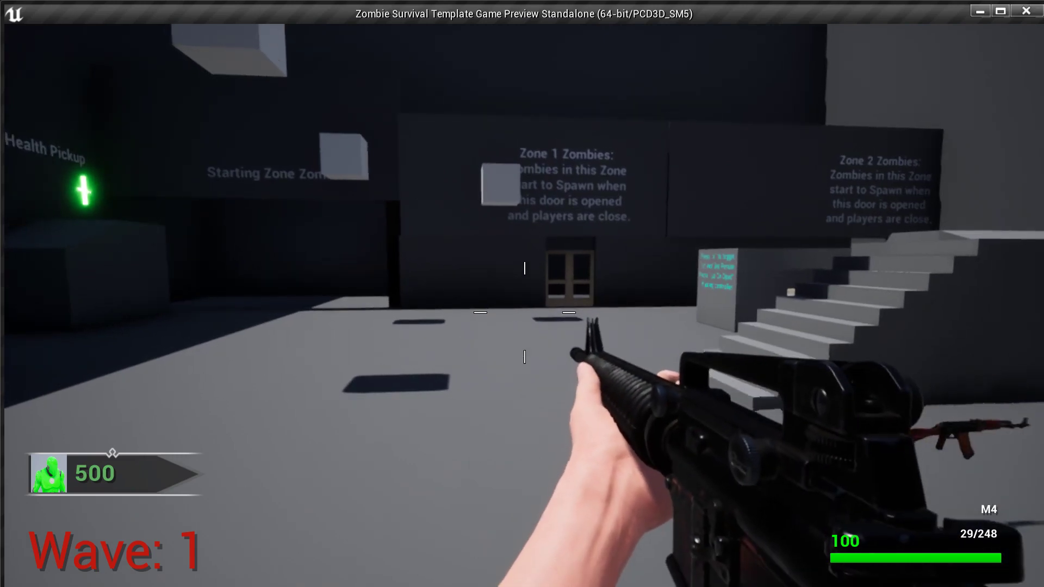
{"action": "key", "text": "Escape"}
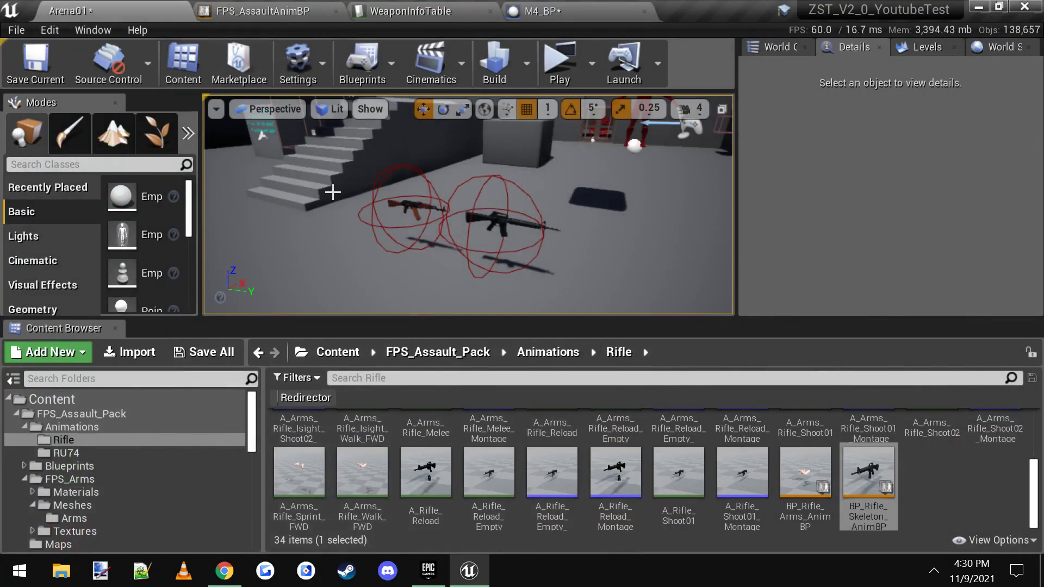
- Review FPS_AssaultAnimBP's AnimGraph, examining the AK47 and M4 locomotion caches and their connections to the Blend Poses node
{"action": "left_click", "coordinate": [267, 11]}
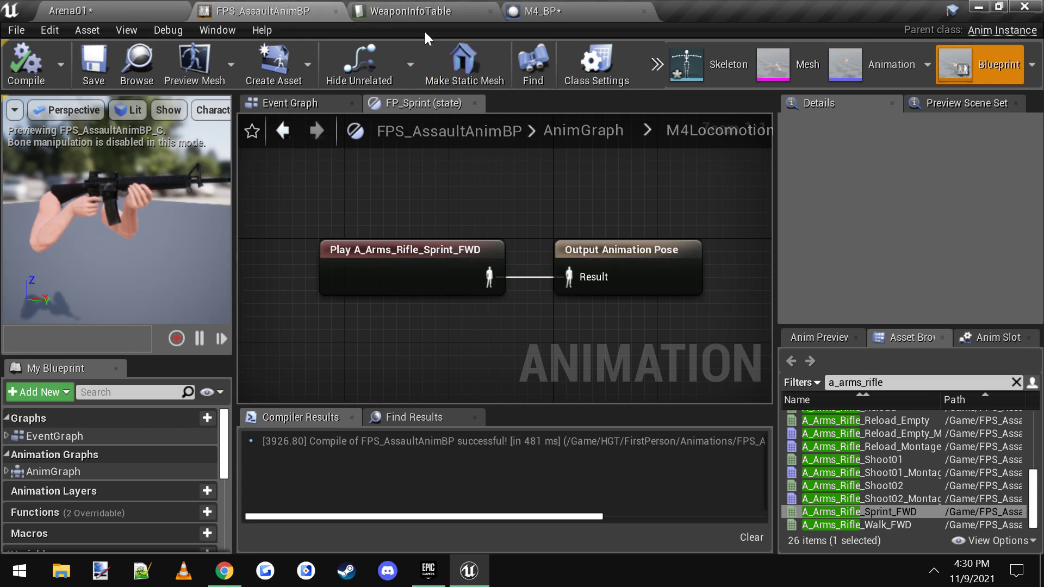
{"action": "double_click", "coordinate": [510, 244]}
{"action": "double_click", "coordinate": [501, 239]}
{"action": "scroll", "coordinate": [509, 274], "scroll_direction": "down", "scroll_amount": 1}
{"action": "right_click_drag", "start_coordinate": [529, 268], "coordinate": [505, 294]}
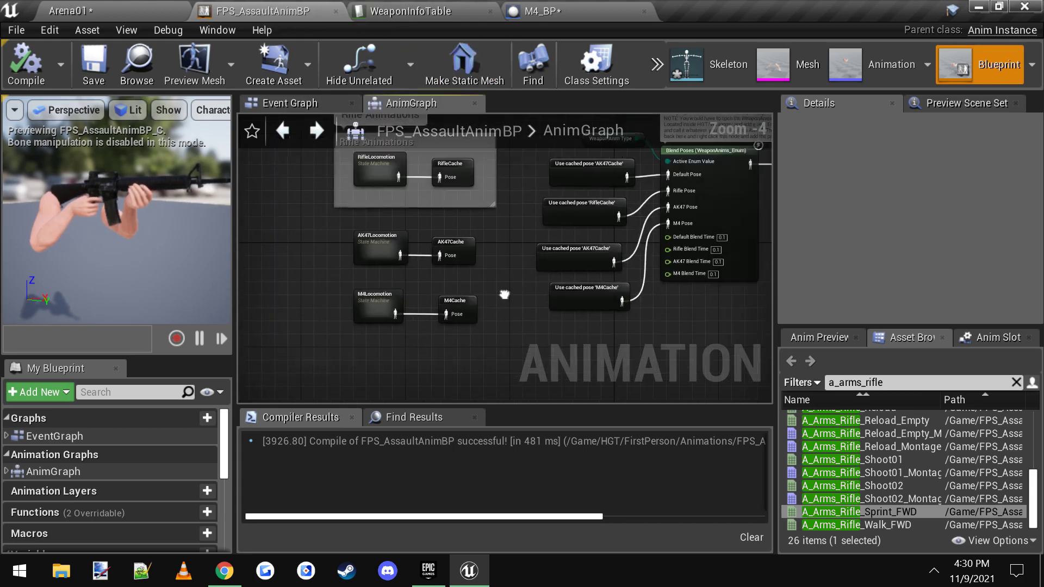
{"action": "scroll", "coordinate": [337, 280], "scroll_direction": "up", "scroll_amount": 2}
{"action": "left_click_drag", "start_coordinate": [418, 292], "coordinate": [492, 317]}
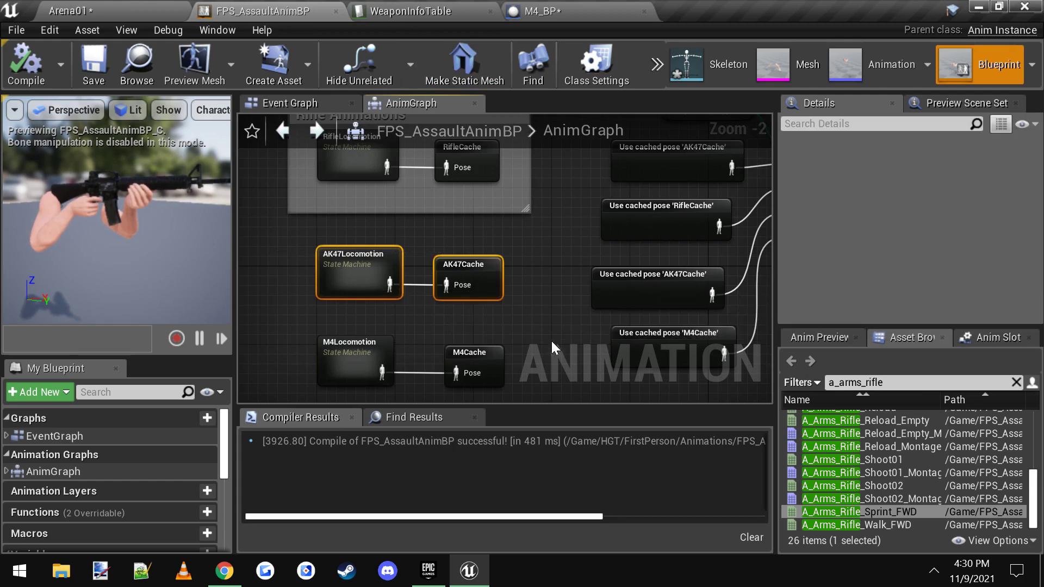
{"action": "right_click_drag", "start_coordinate": [550, 325], "coordinate": [338, 345]}
{"action": "scroll", "coordinate": [381, 326], "scroll_direction": "down", "scroll_amount": 1}
{"action": "right_click_drag", "start_coordinate": [434, 302], "coordinate": [380, 295]}
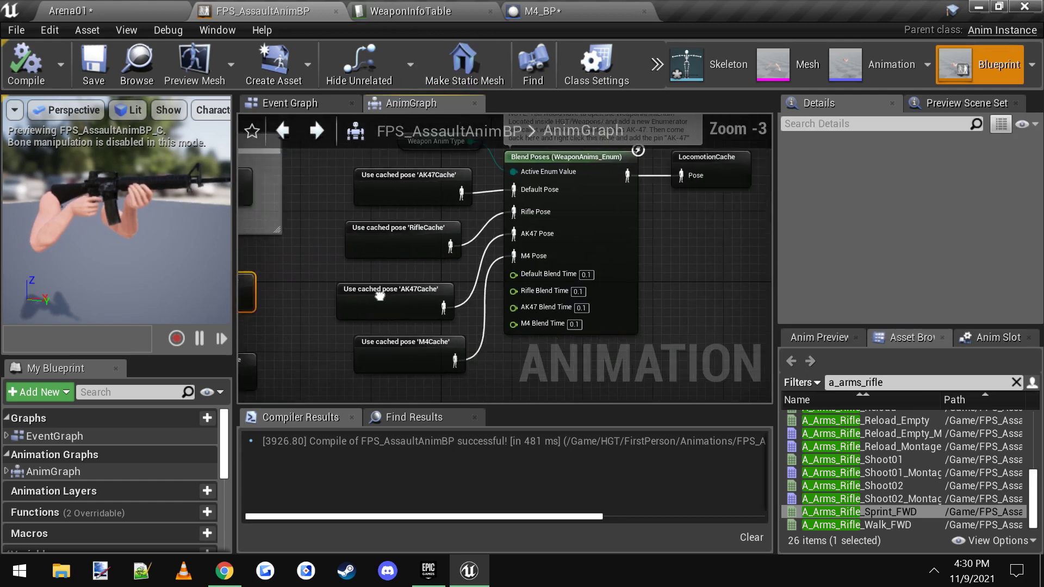
{"action": "left_click", "coordinate": [552, 222]}
{"action": "right_click_drag", "start_coordinate": [322, 330], "coordinate": [399, 327]}
- Review the M4_Test row's settings in WeaponInfoTable and return to the M4_BP viewport
{"action": "left_click", "coordinate": [410, 11]}
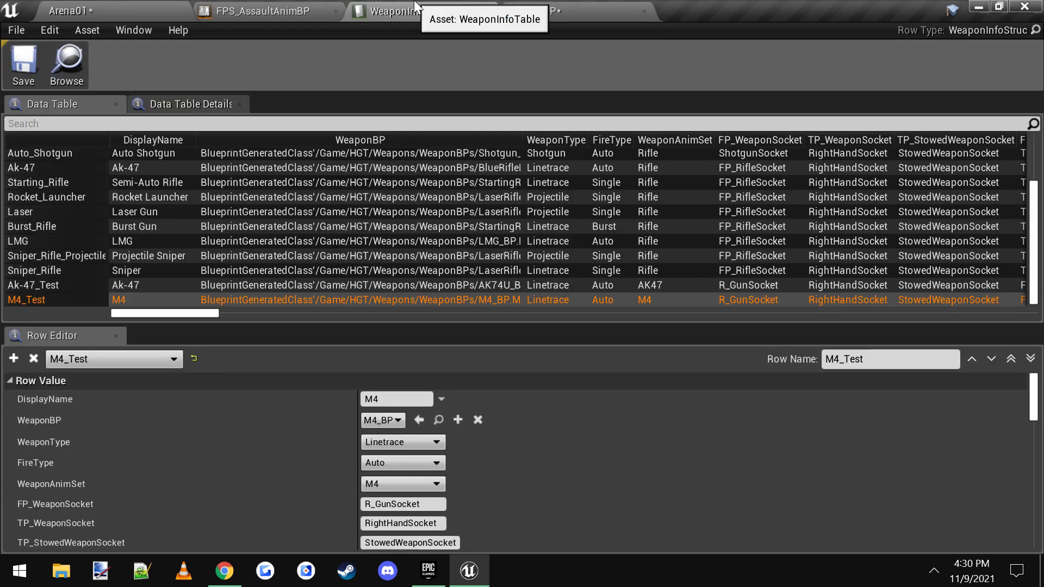
{"action": "scroll", "coordinate": [383, 440], "scroll_direction": "down", "scroll_amount": 3}
{"action": "scroll", "coordinate": [349, 437], "scroll_direction": "up", "scroll_amount": 3}
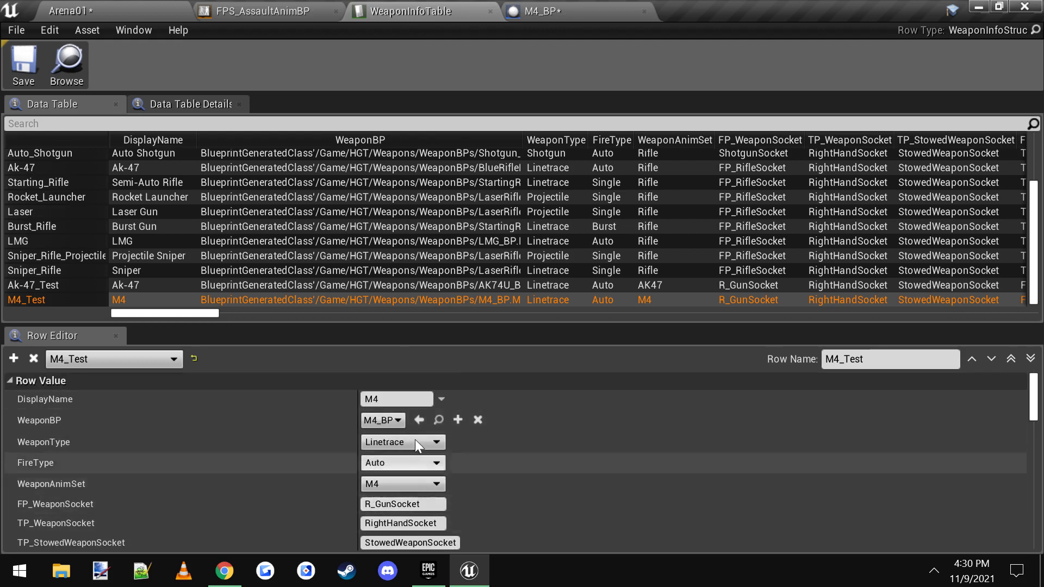
{"action": "left_click", "coordinate": [565, 12]}
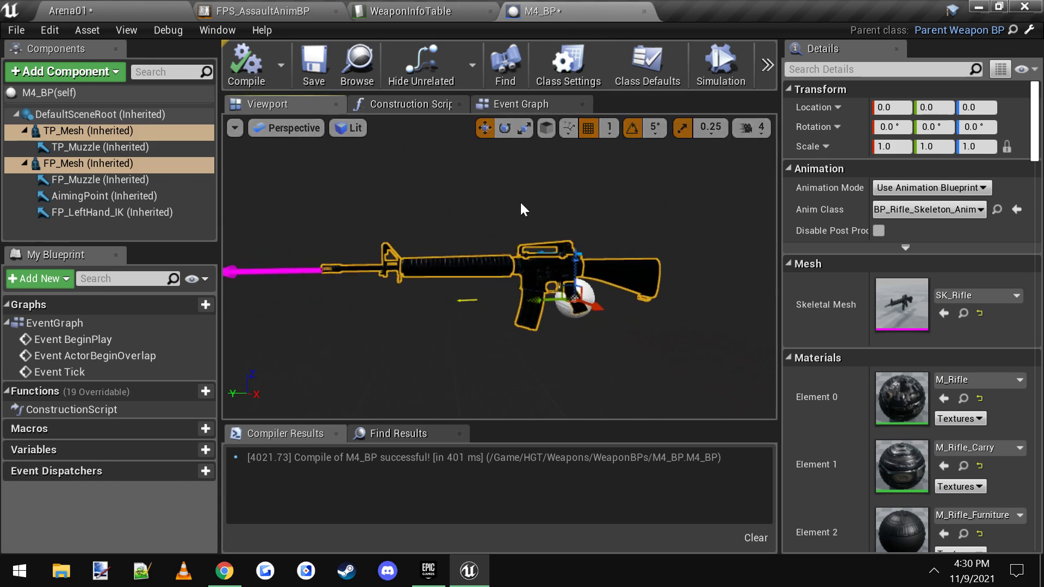
{"action": "right_click_drag", "start_coordinate": [543, 301], "coordinate": [396, 312]}
{"action": "scroll", "coordinate": [544, 288], "scroll_direction": "up", "scroll_amount": 1}
{"action": "scroll", "coordinate": [533, 285], "scroll_direction": "down", "scroll_amount": 1}
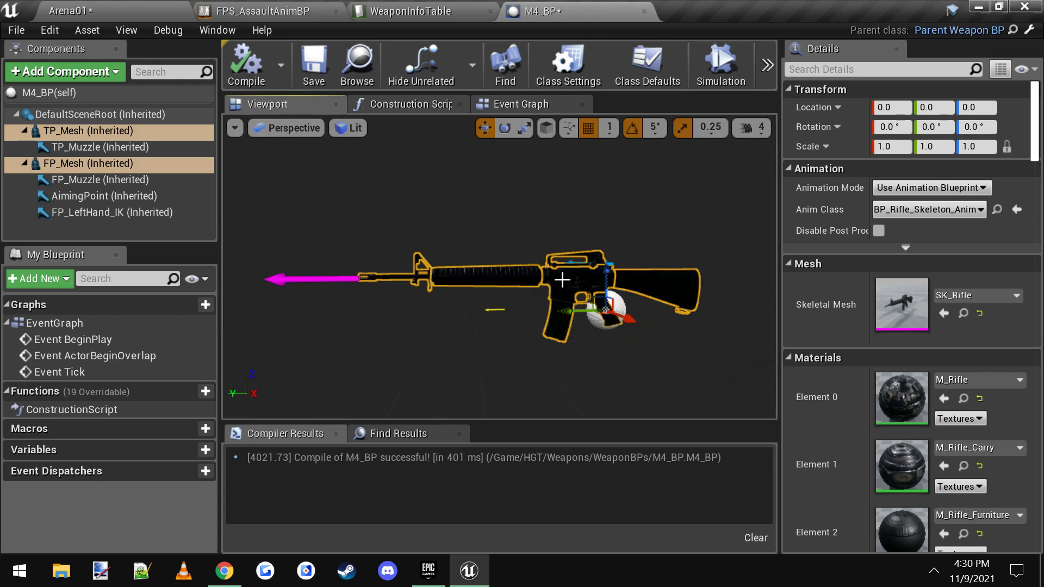
{"action": "right_click_drag", "start_coordinate": [496, 302], "coordinate": [599, 326]}
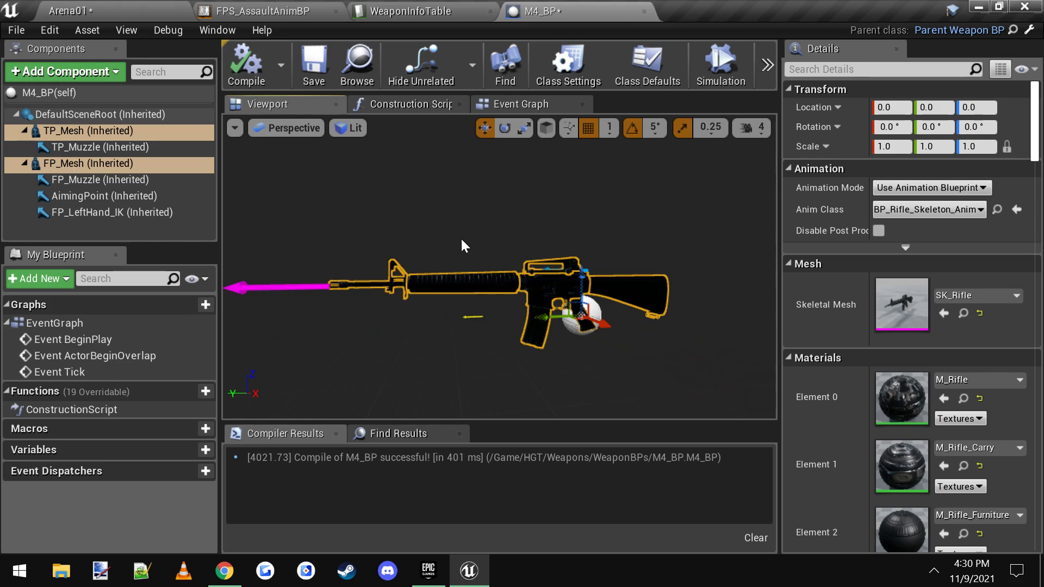
- Switch to Chrome, look through the Animated FPS Firearms Starter Kit #2 gallery images, and return to the Unreal Editor
{"action": "left_click", "coordinate": [399, 7]}
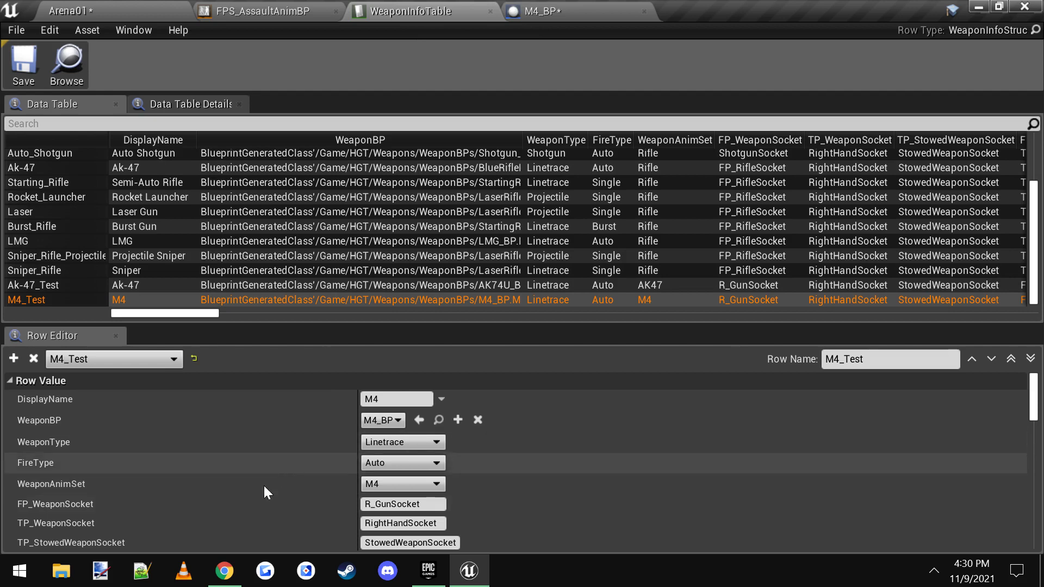
{"action": "left_click", "coordinate": [221, 576]}
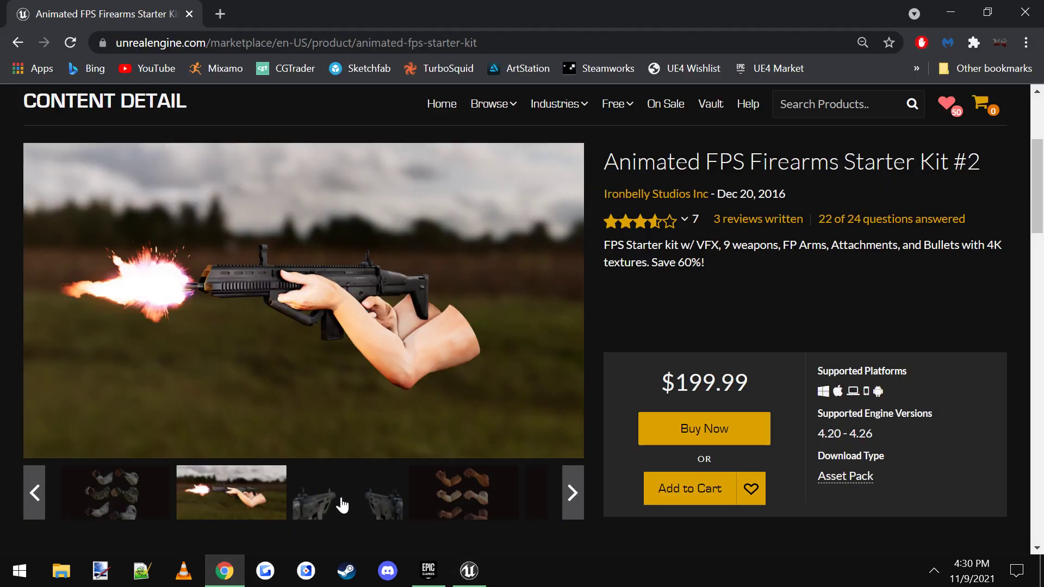
{"action": "left_click", "coordinate": [342, 506]}
{"action": "left_click", "coordinate": [342, 506]}
{"action": "left_click", "coordinate": [342, 505]}
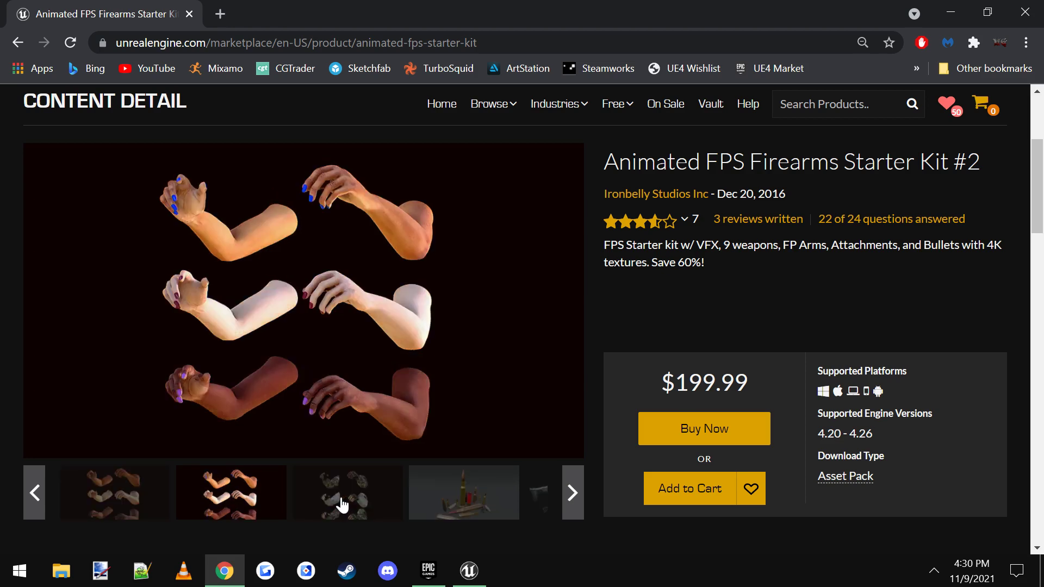
{"action": "left_click", "coordinate": [342, 506]}
{"action": "left_click", "coordinate": [342, 506]}
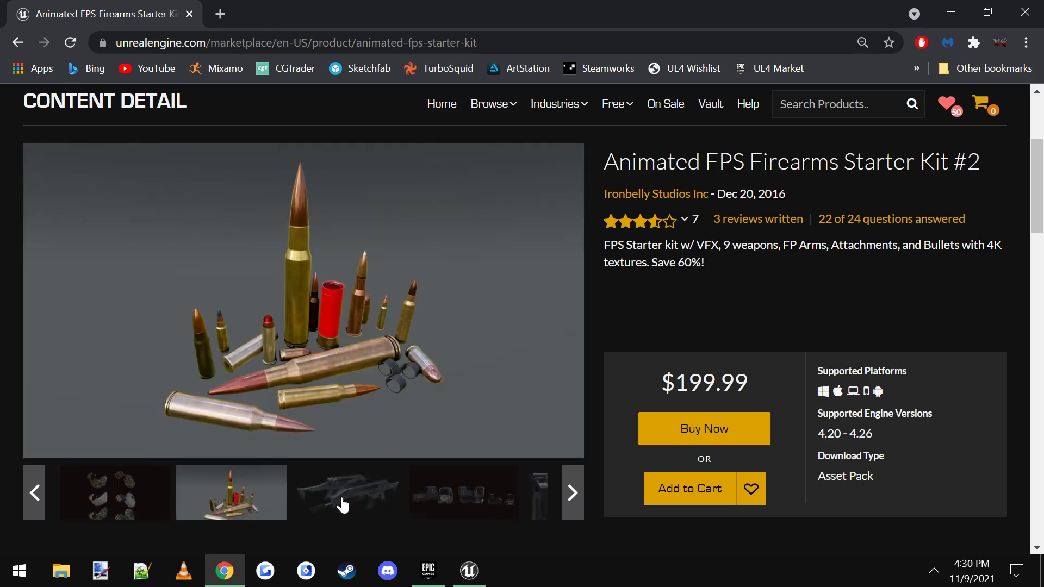
{"action": "left_click", "coordinate": [342, 506]}
{"action": "left_click", "coordinate": [342, 506]}
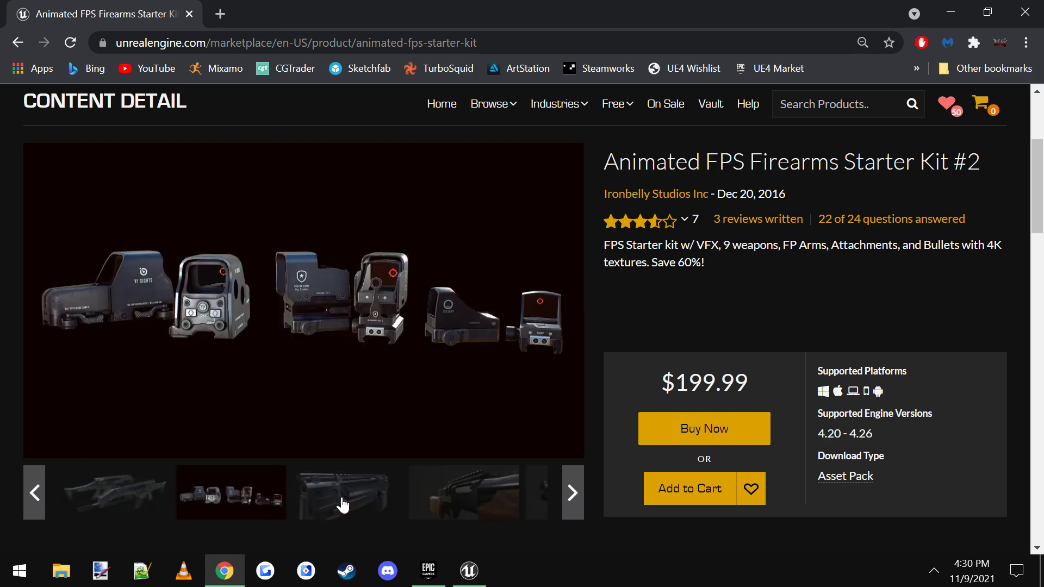
{"action": "left_click", "coordinate": [466, 572]}
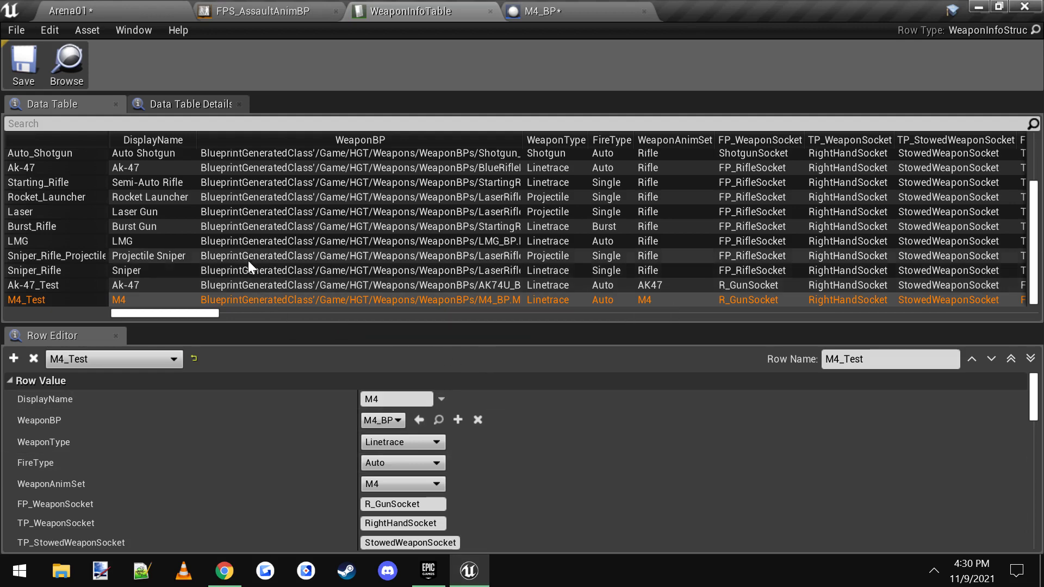
- Return to the Arena01 level, collapse the FPS_Assault_Pack folder and open the HGT content folder
{"action": "left_click", "coordinate": [277, 6]}
{"action": "scroll", "coordinate": [452, 265], "scroll_direction": "down", "scroll_amount": 2}
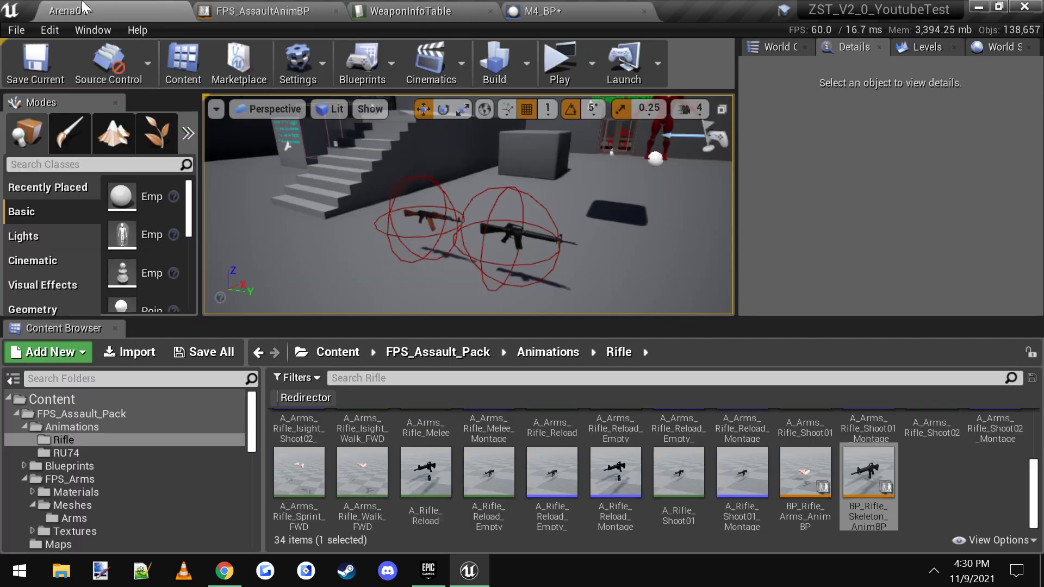
{"action": "left_click", "coordinate": [84, 10]}
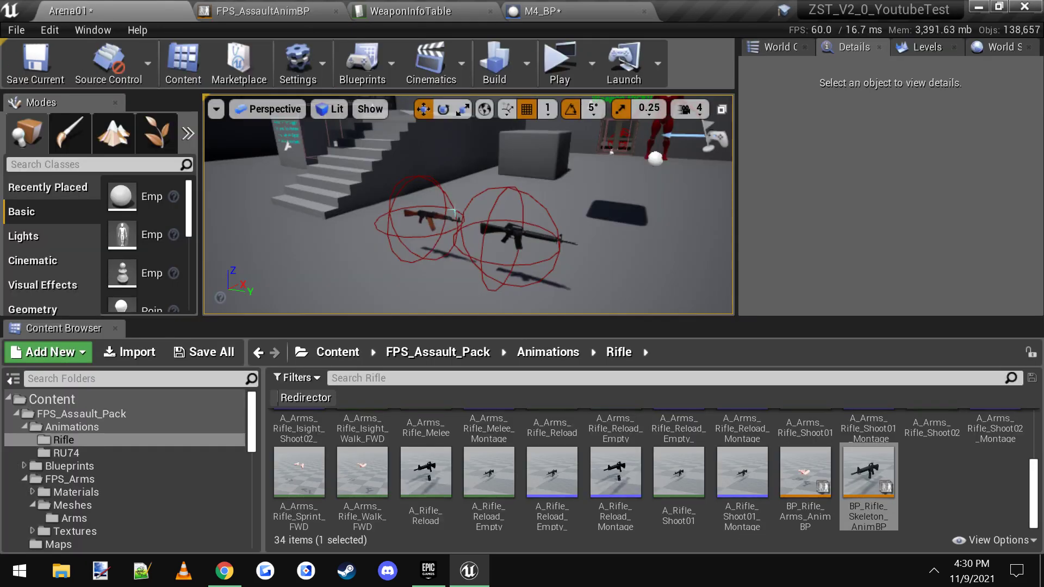
{"action": "right_click_drag", "start_coordinate": [455, 212], "coordinate": [429, 210]}
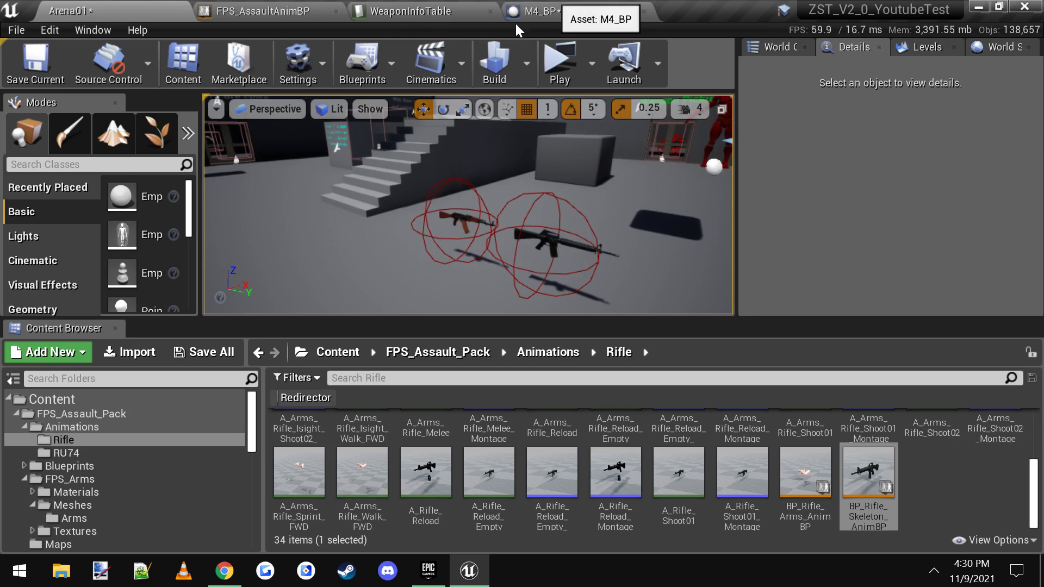
{"action": "left_click", "coordinate": [15, 414]}
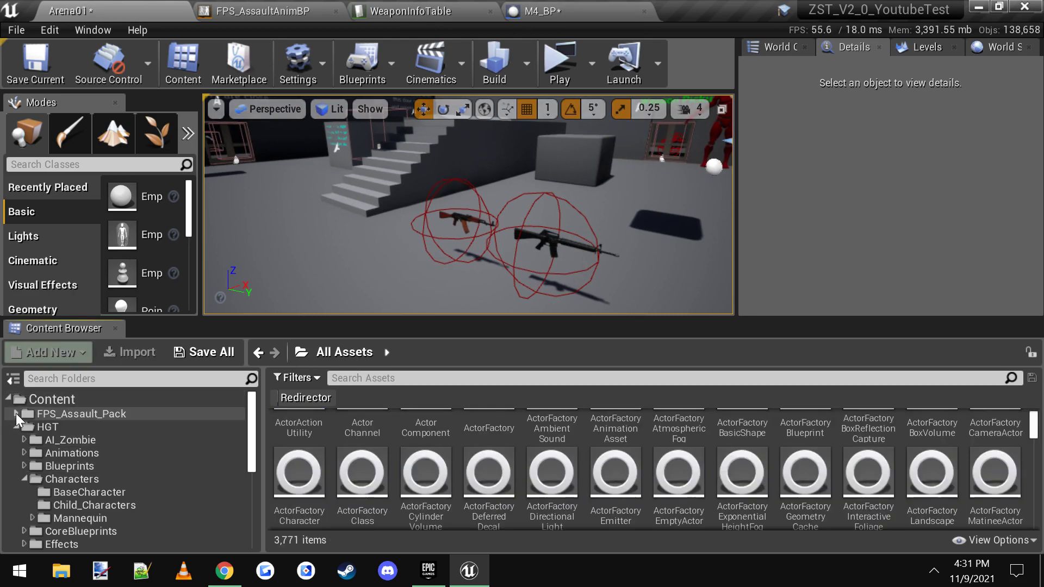
{"action": "left_click", "coordinate": [54, 425]}
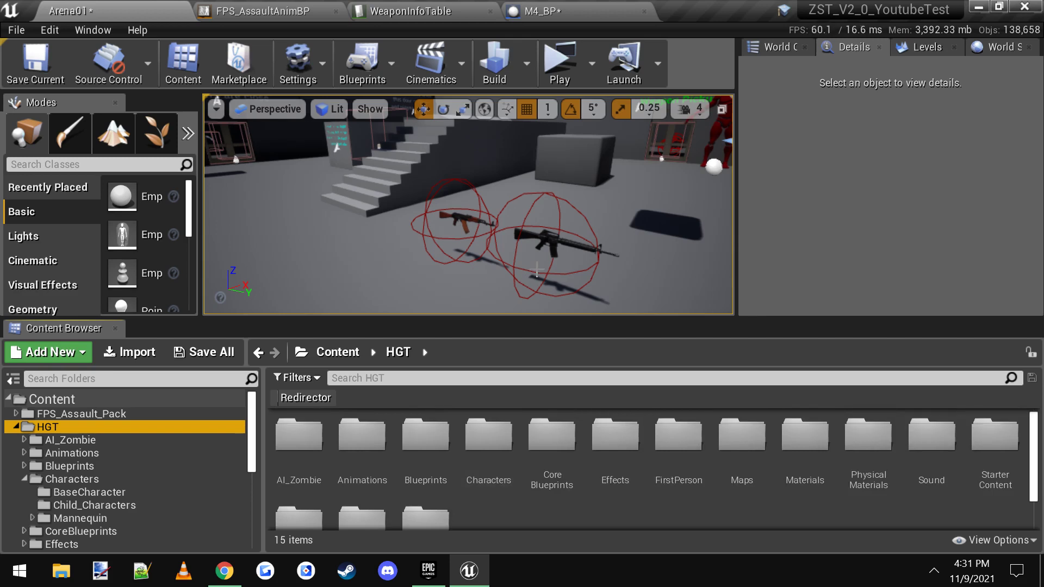
{"action": "left_click_drag", "start_coordinate": [535, 276], "coordinate": [554, 214]}
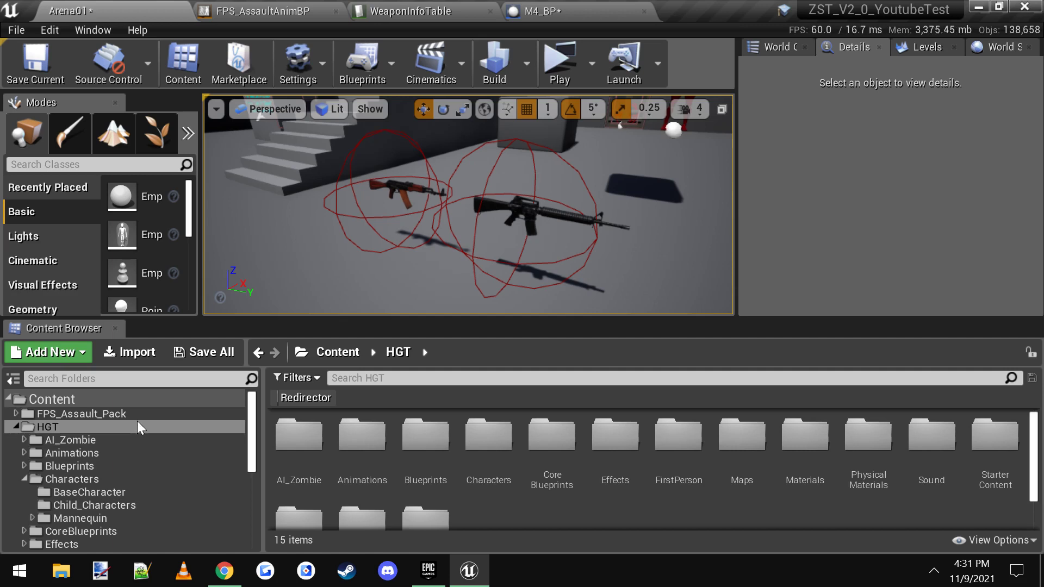
{"action": "right_click_drag", "start_coordinate": [474, 268], "coordinate": [503, 269]}
{"action": "scroll", "coordinate": [474, 268], "scroll_direction": "down", "scroll_amount": 3}
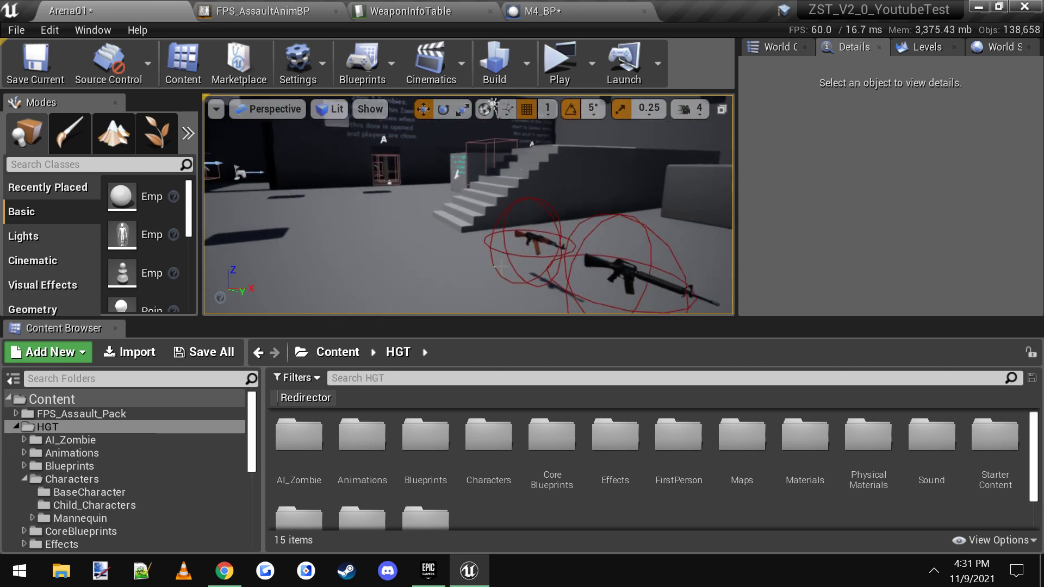